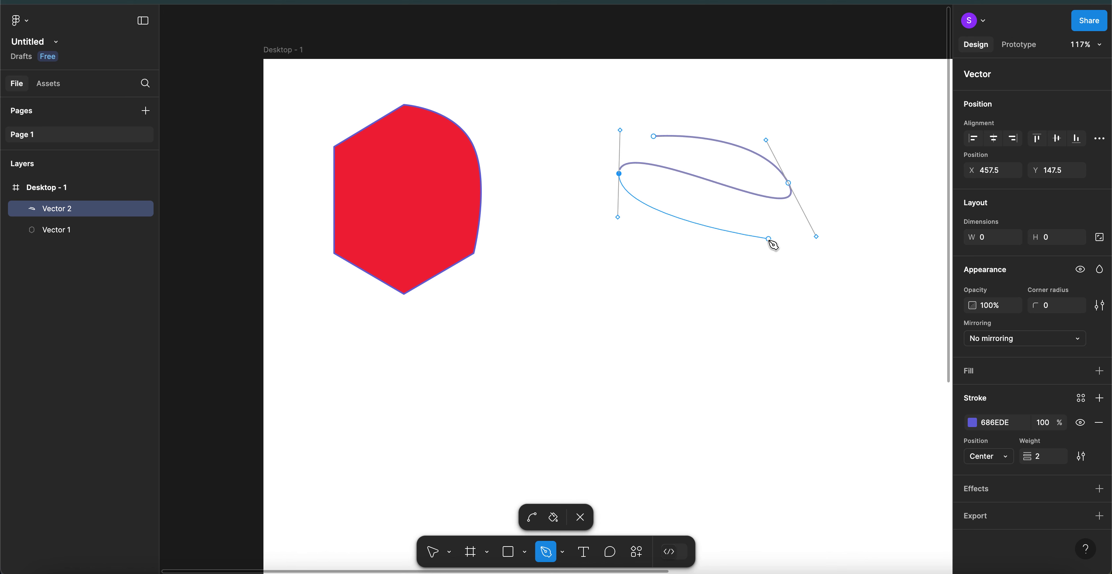
- Finish the open curved path with an end point at about X 650, Y 233.5, and switch to the Move tool
click(769, 240)
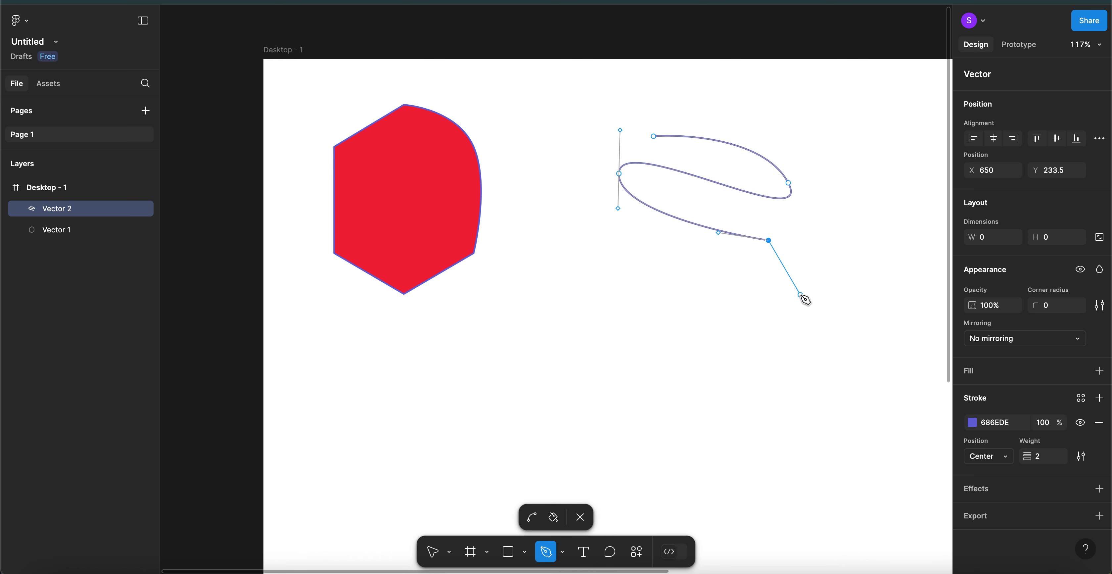
key(Escape)
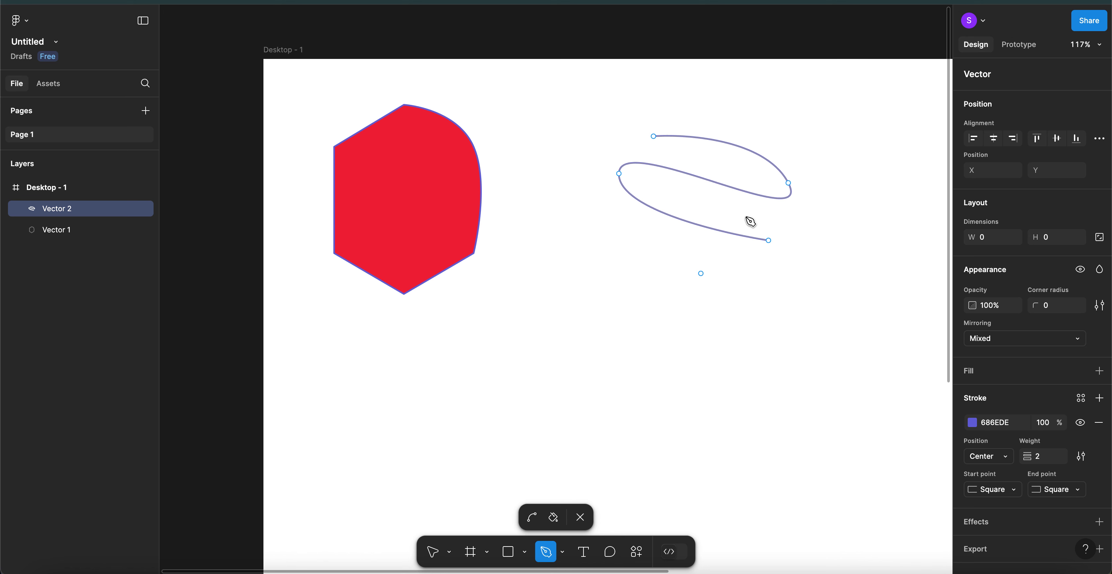
key(v)
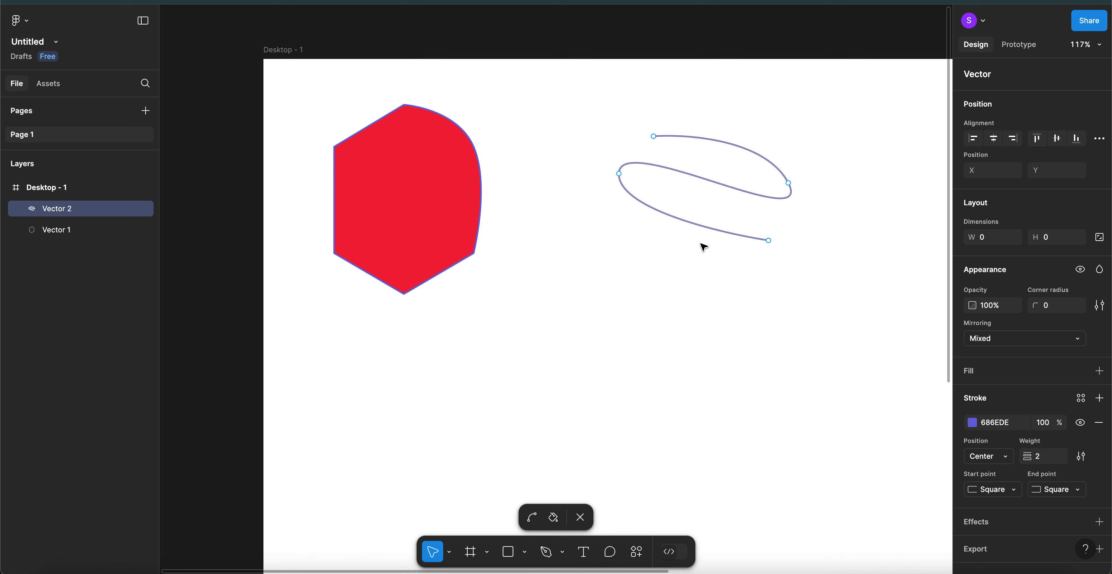
- Swing the right anchor's upper handle to about X 696, Y 99.5, and raise the curve's start point to about X 506, Y 61.5
click(788, 183)
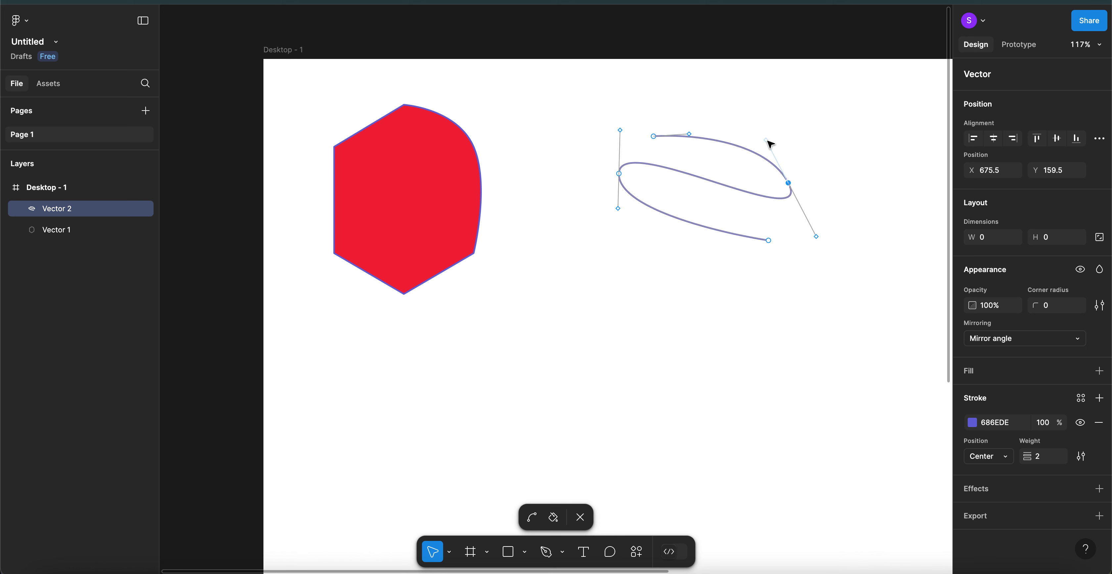
drag(767, 140, 805, 136)
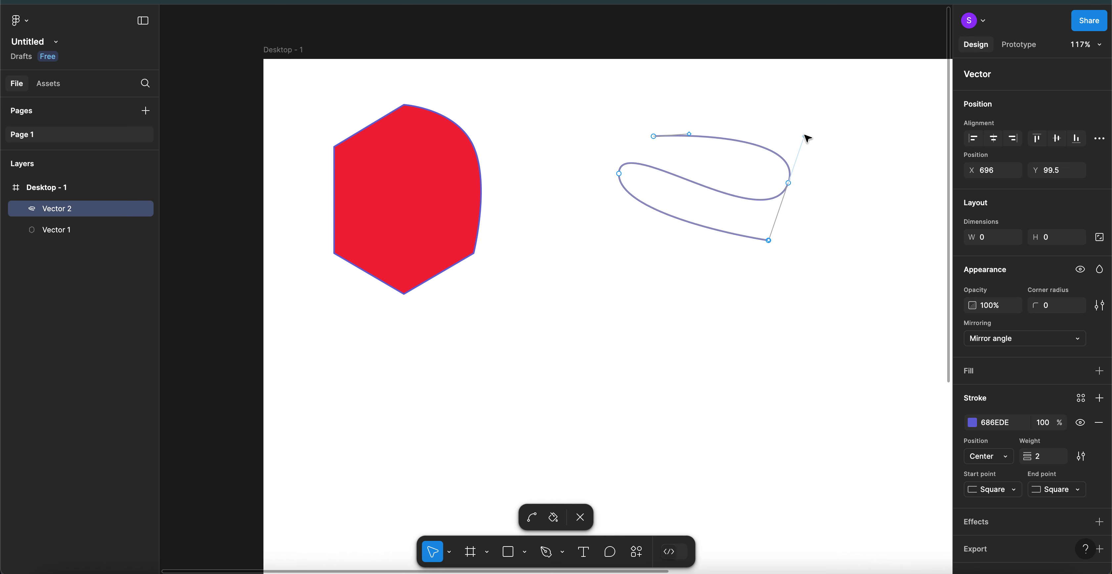
click(654, 137)
drag(655, 138, 657, 106)
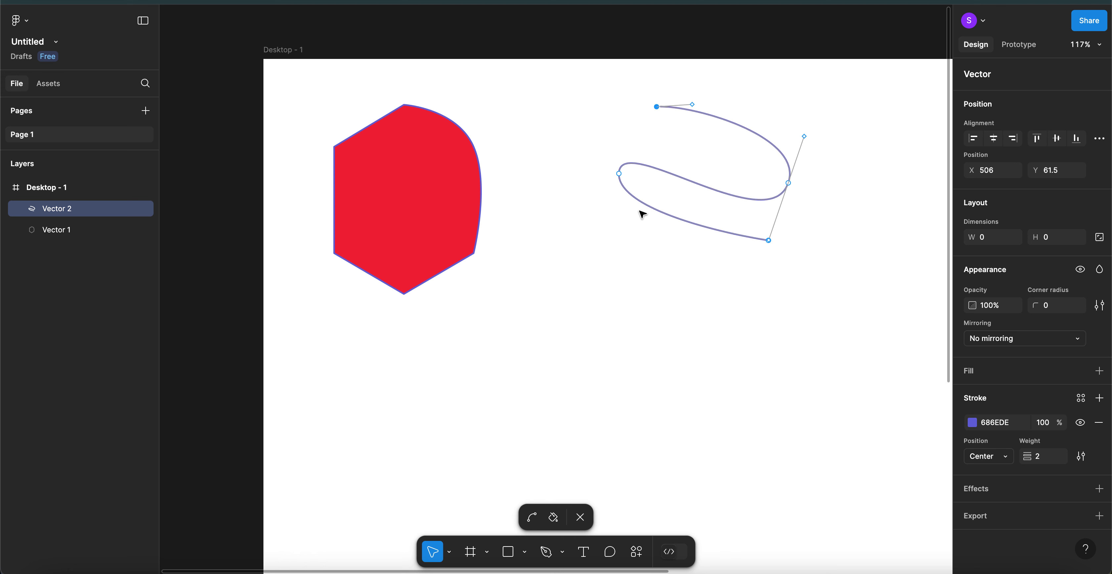
- Shorten the right anchor's lower handle, placing its end at about X 653.8, Y 223
click(769, 242)
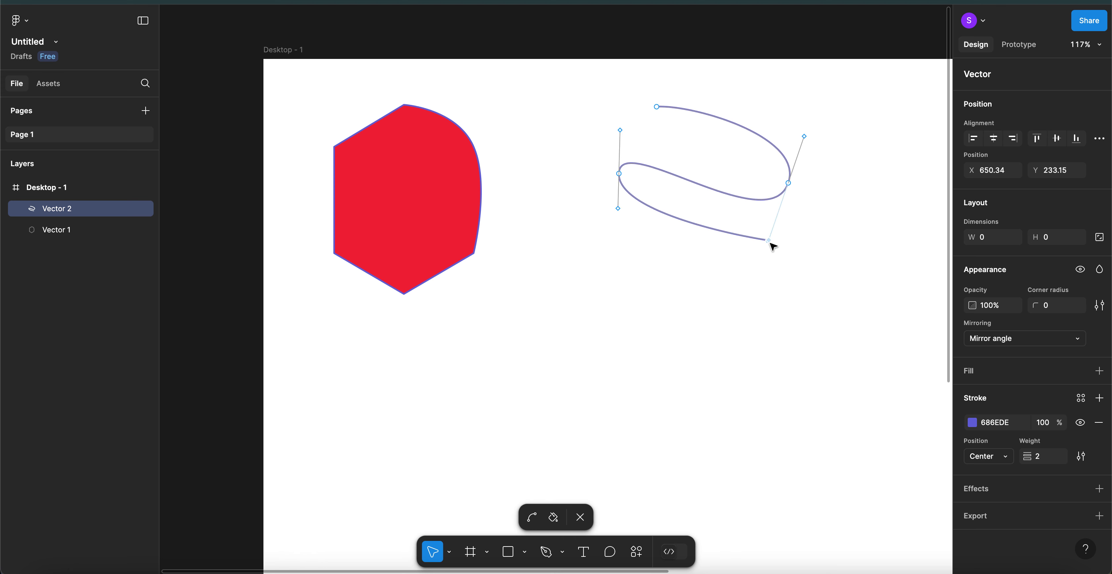
scroll(772, 246, up, 5)
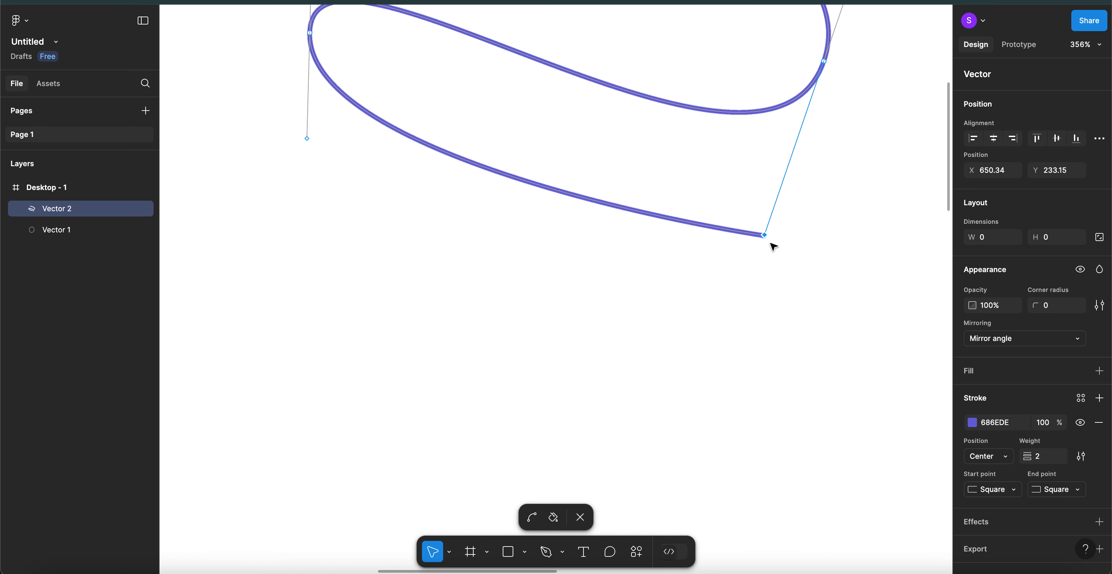
drag(765, 236, 775, 213)
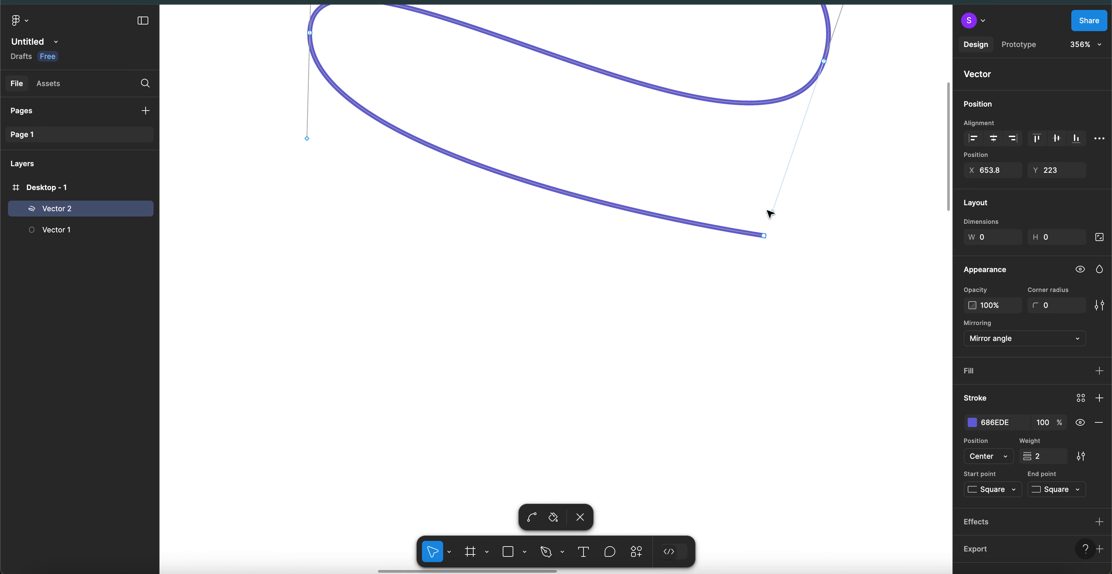
scroll(770, 213, down, 5)
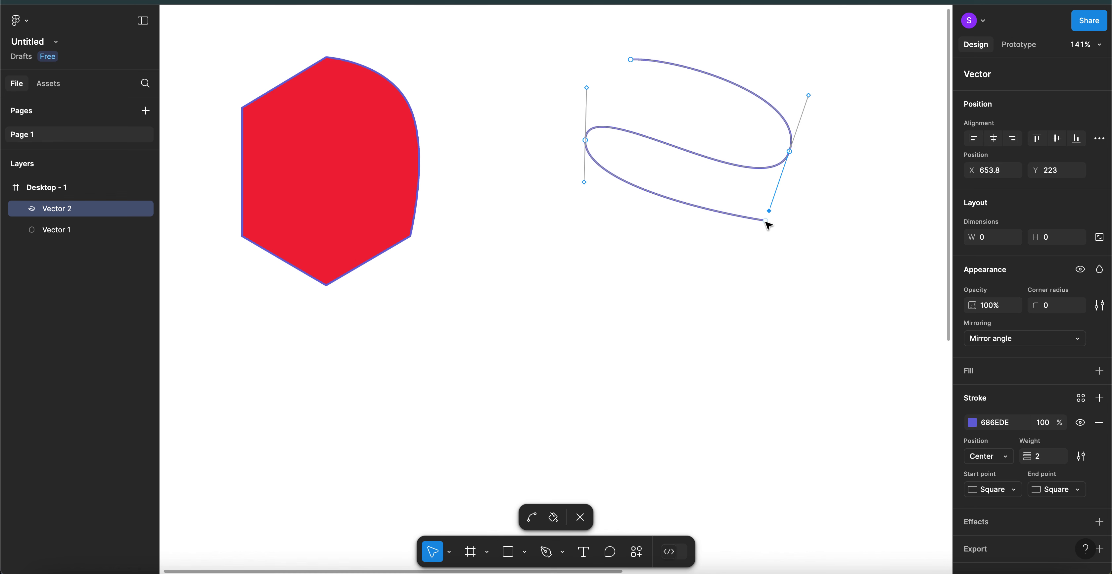
- Move the curve's lower end point to about X 621.5, Y 255, and tilt the left anchor's lower handle to about X 432.5, Y 206
click(765, 220)
drag(766, 222, 739, 241)
scroll(739, 243, down, 5)
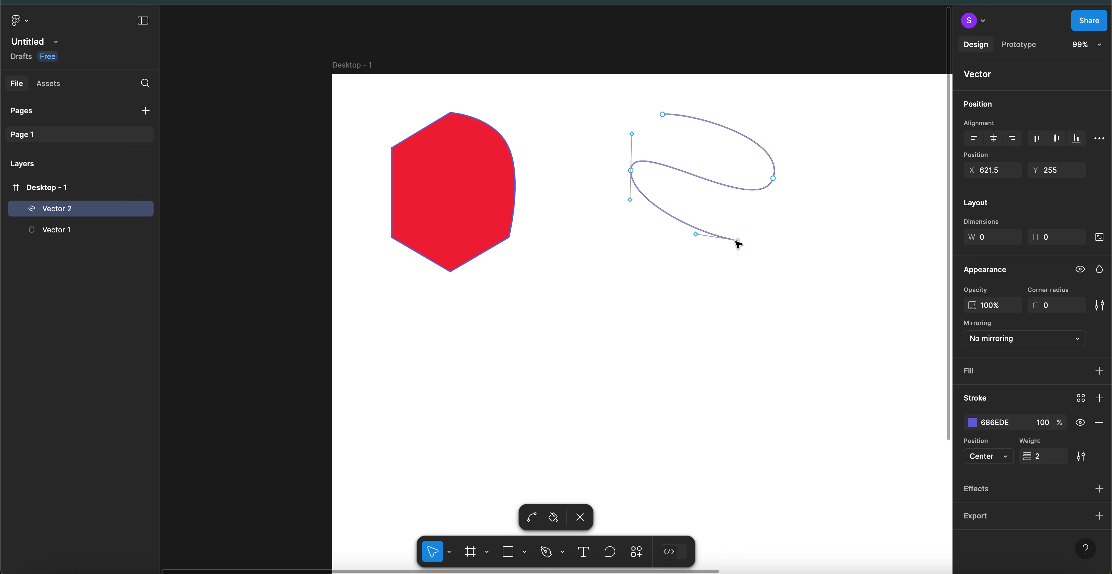
drag(632, 203, 616, 210)
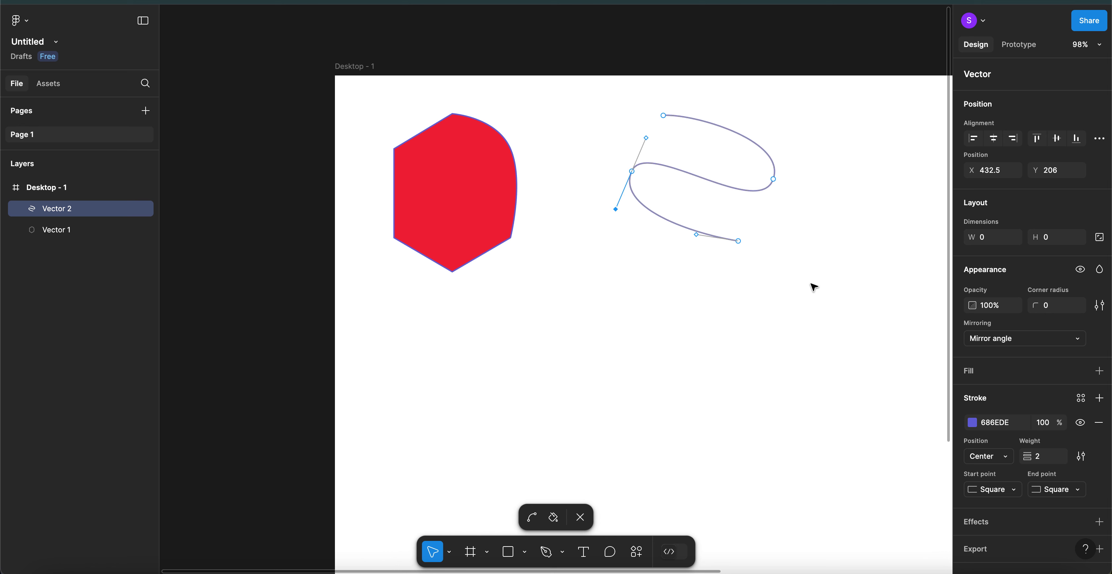
key(Escape)
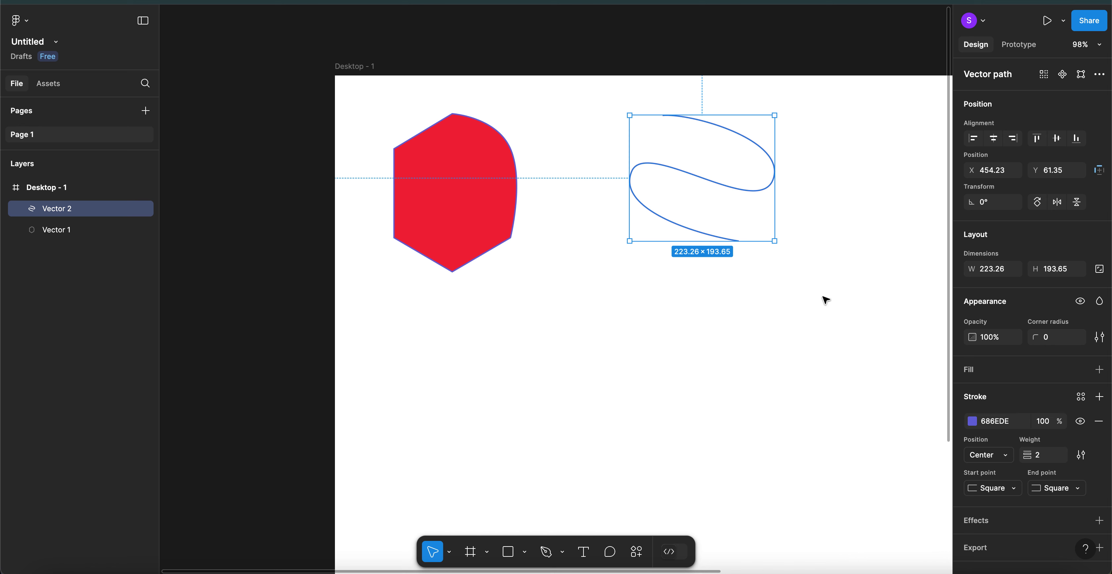
key(Escape)
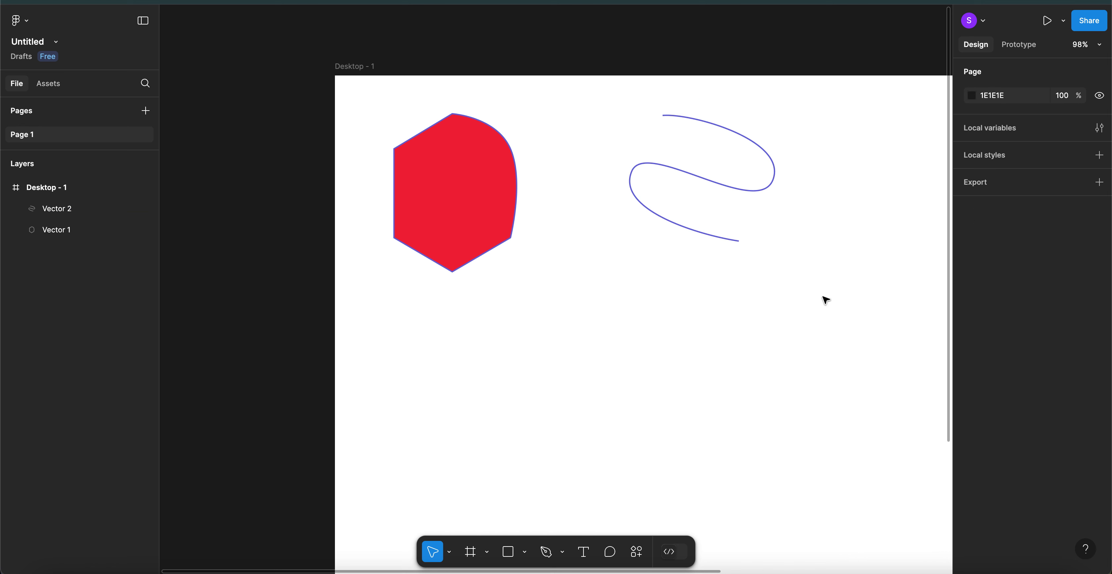
- Examine the anchor points of the S-shaped curve and the red shape in vector edit mode
click(734, 190)
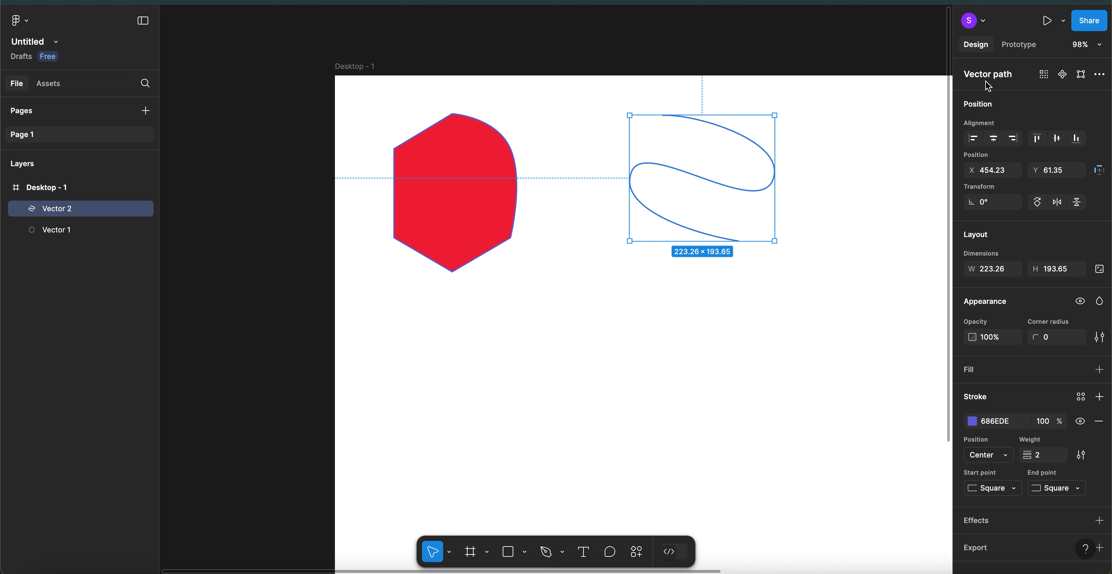
double_click(747, 192)
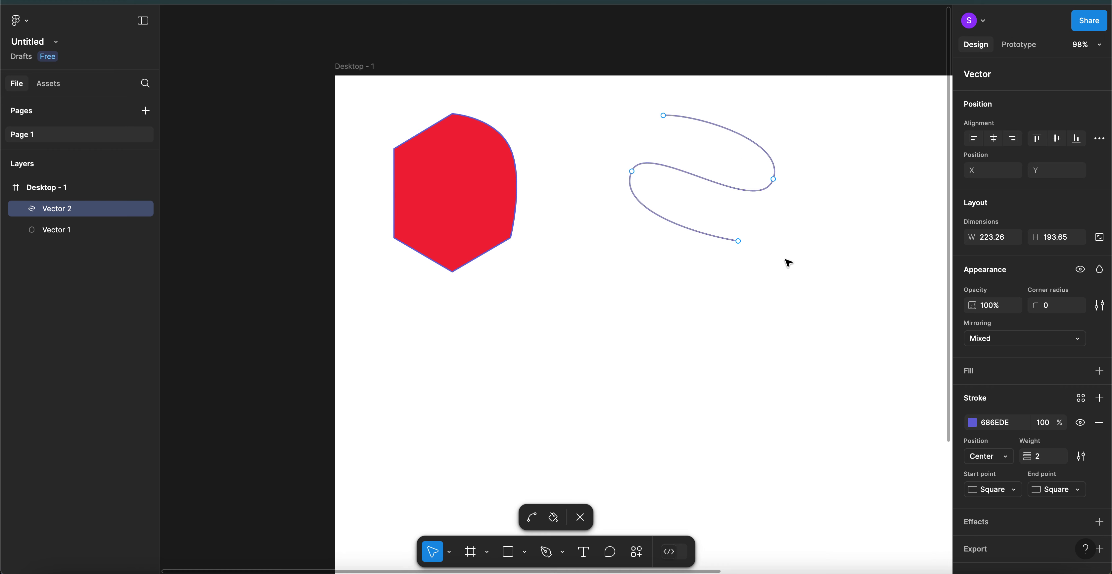
key(Escape)
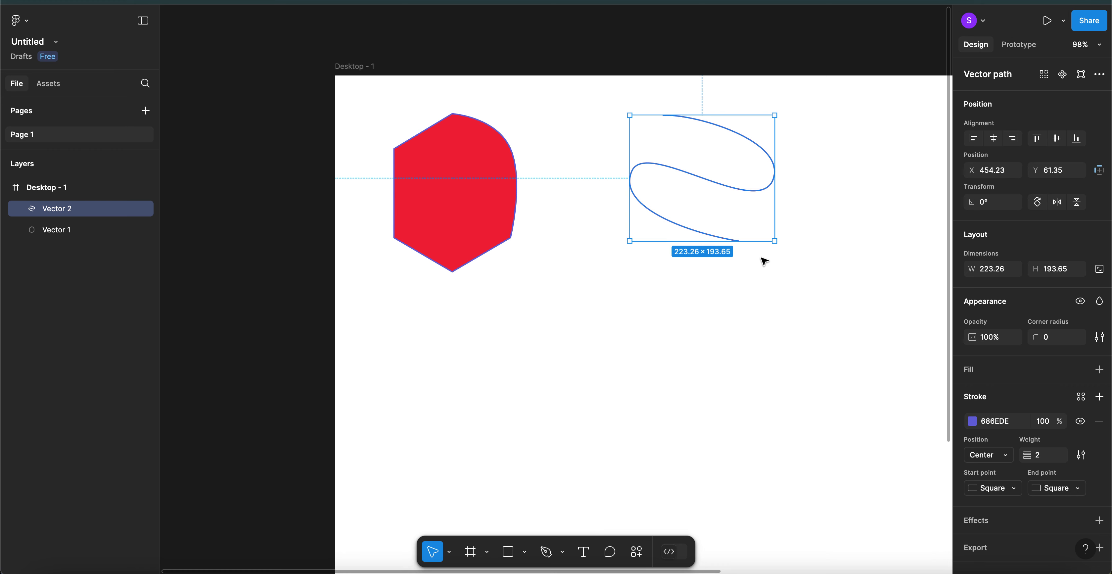
double_click(447, 223)
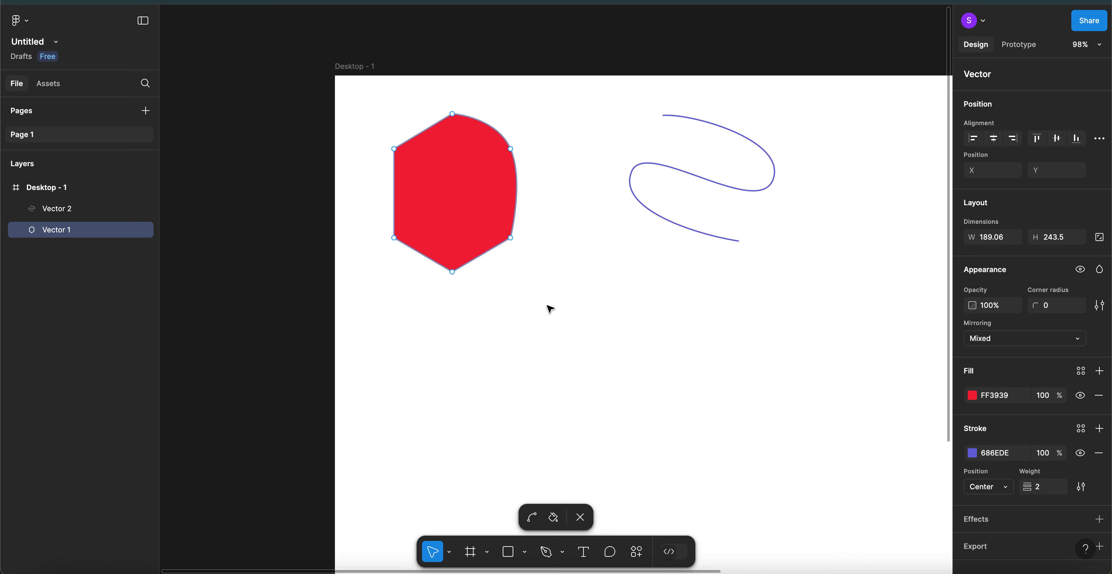
key(Escape)
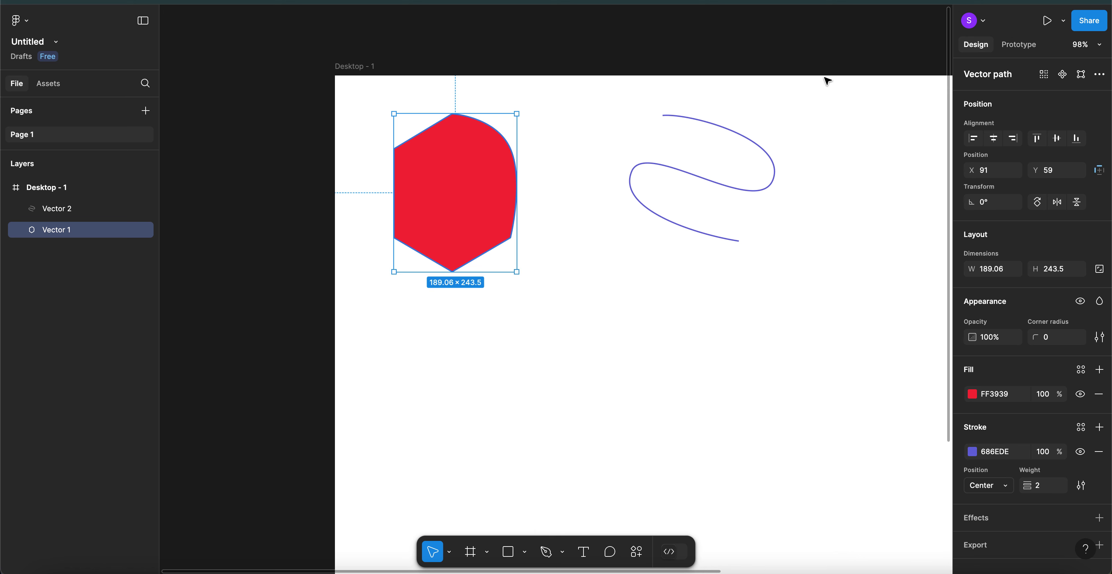
click(1082, 75)
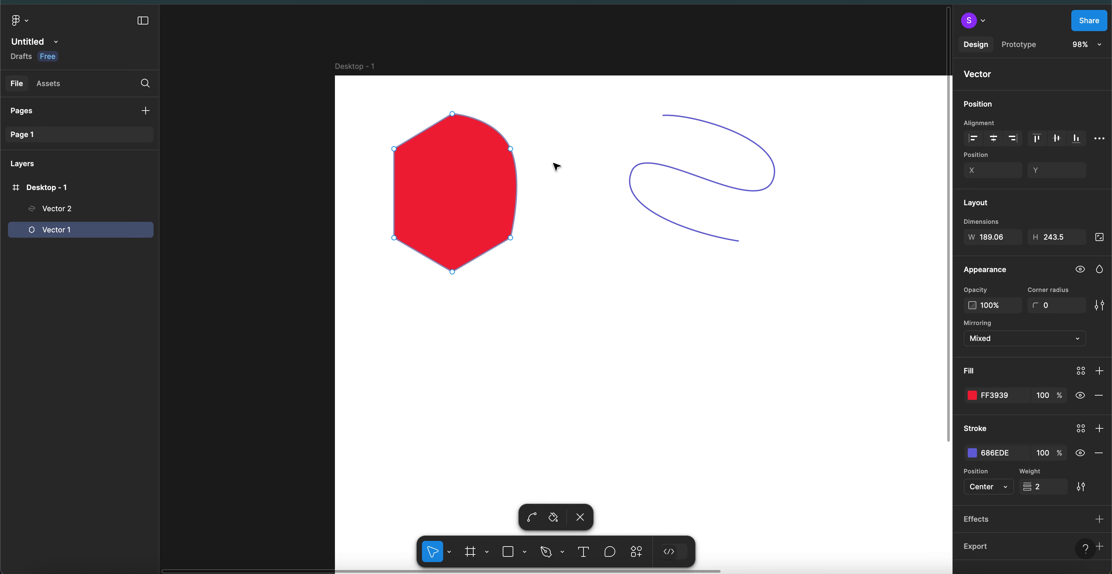
key(Escape)
key(Escape)
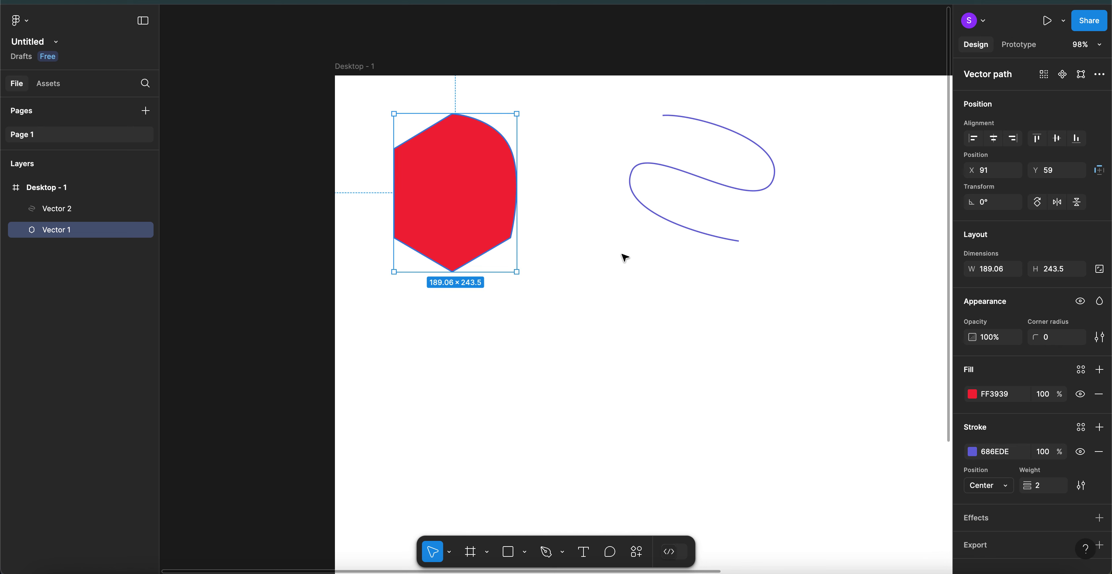
- Set the S-shaped curve's stroke start point to Line arrow
click(696, 180)
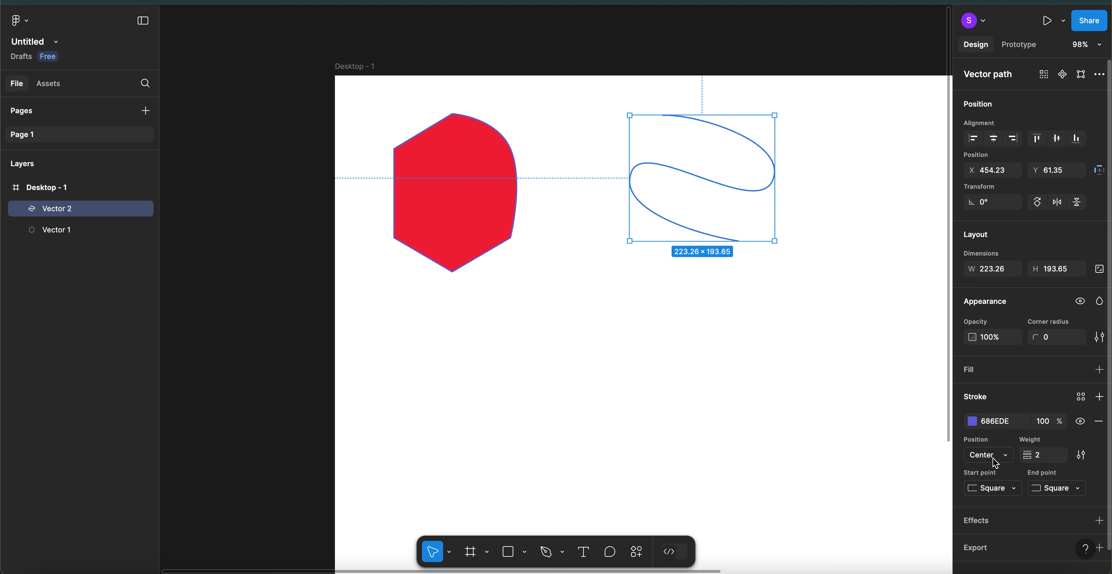
ctrl+scroll(796, 238, up, 3)
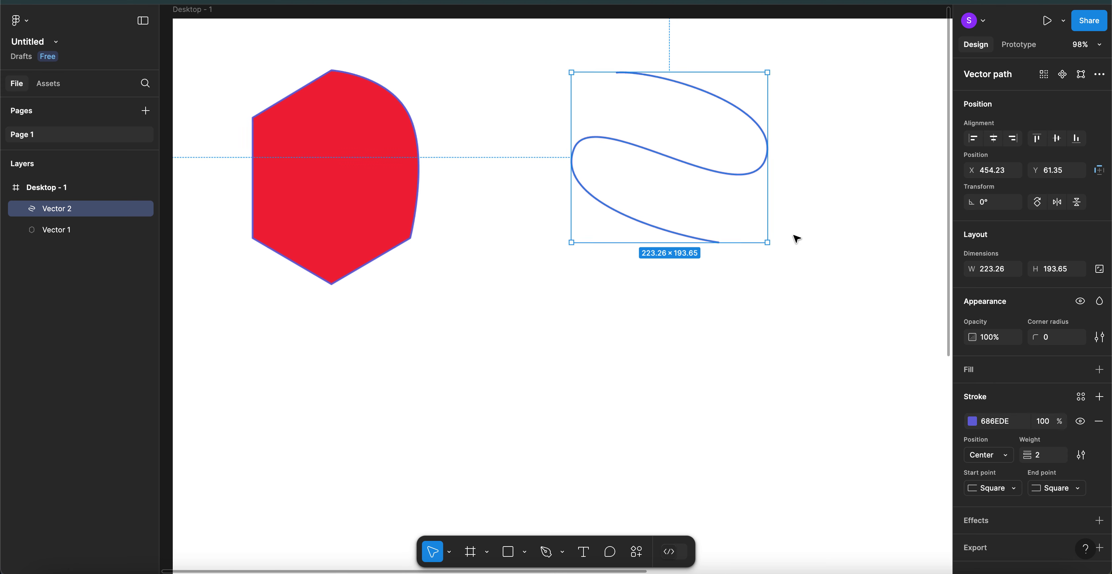
ctrl+scroll(796, 239, up, 5)
scroll(796, 238, up, 4)
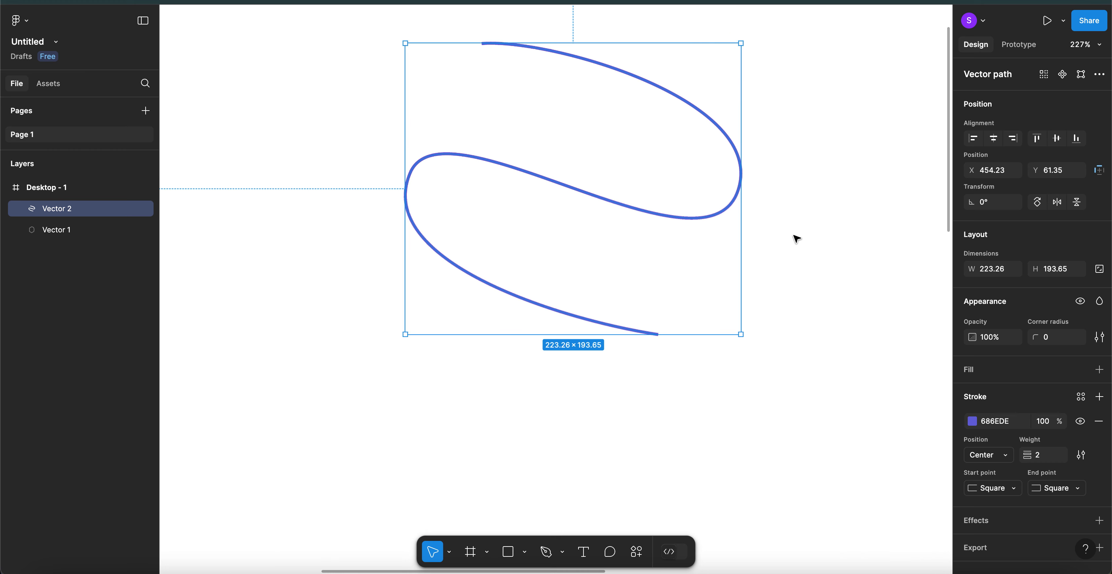
click(1005, 491)
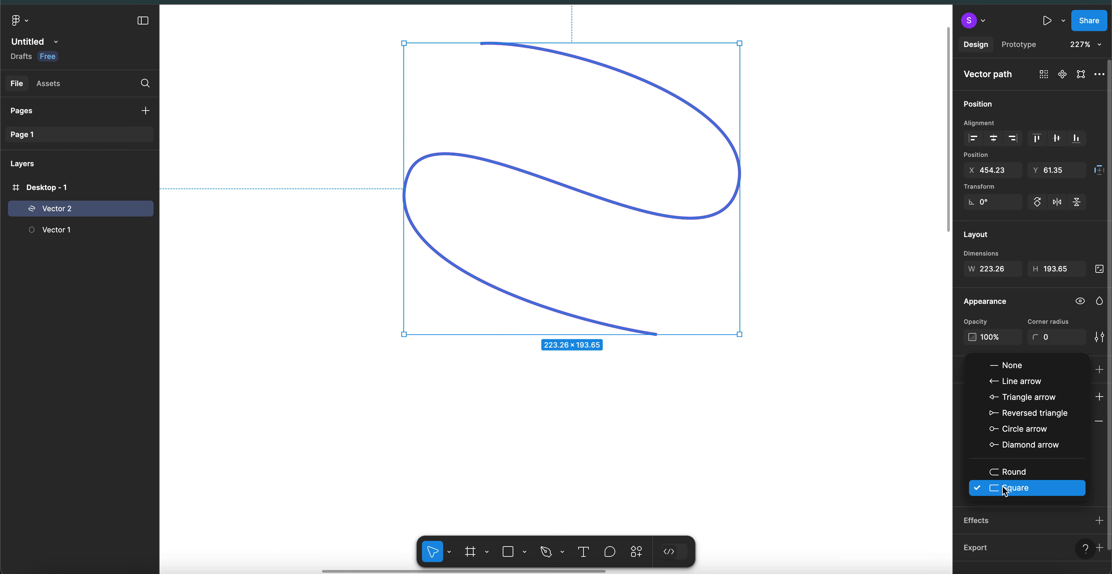
click(1015, 383)
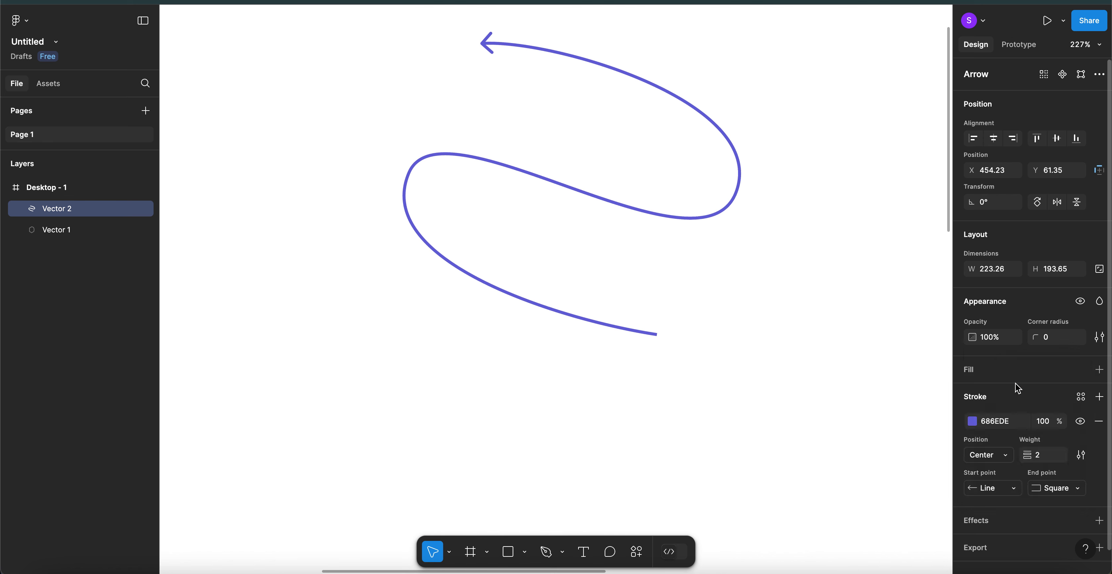
- Set the S-shaped curve's stroke end point to Circle arrow
click(1056, 489)
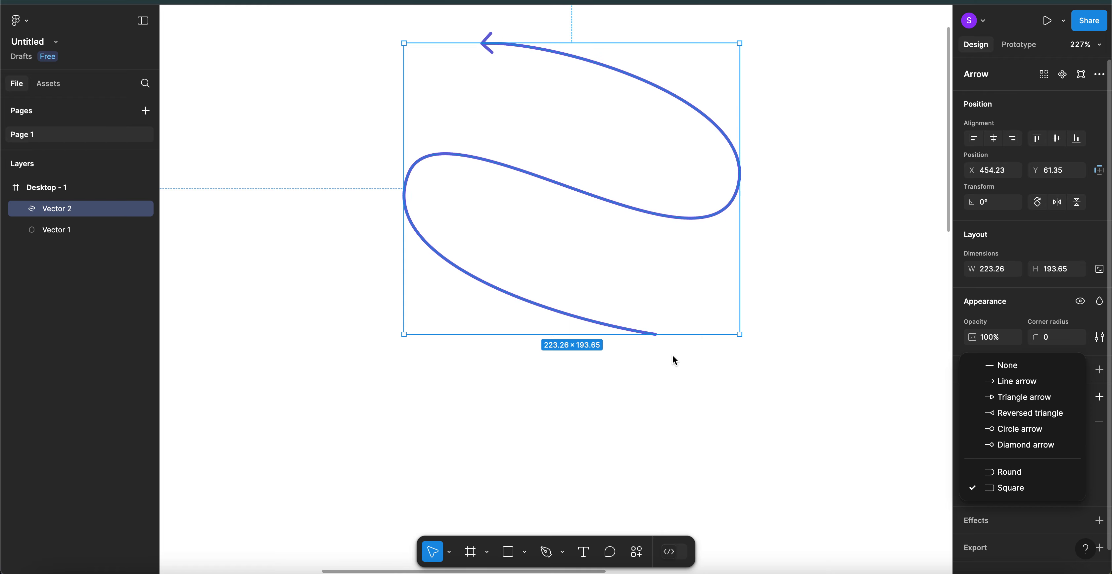
scroll(674, 360, up, 5)
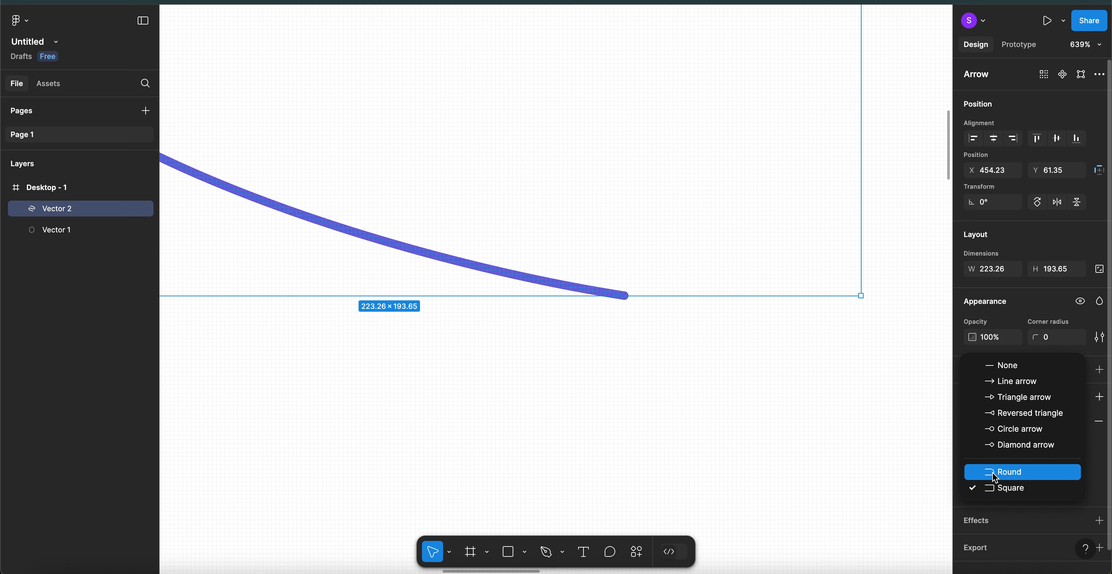
click(1013, 429)
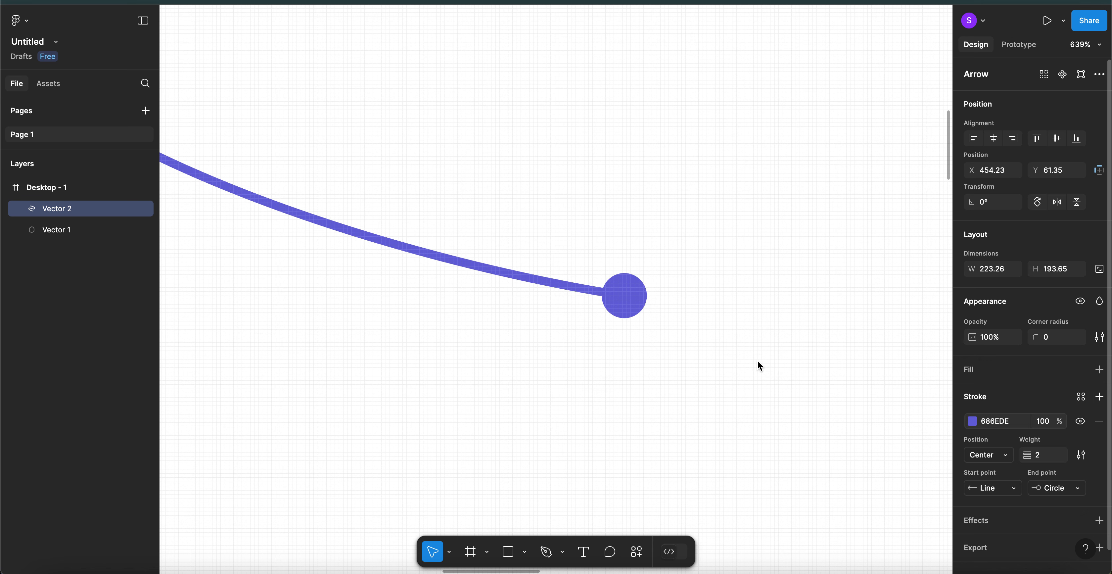
scroll(757, 365, down, 3)
scroll(755, 364, down, 5)
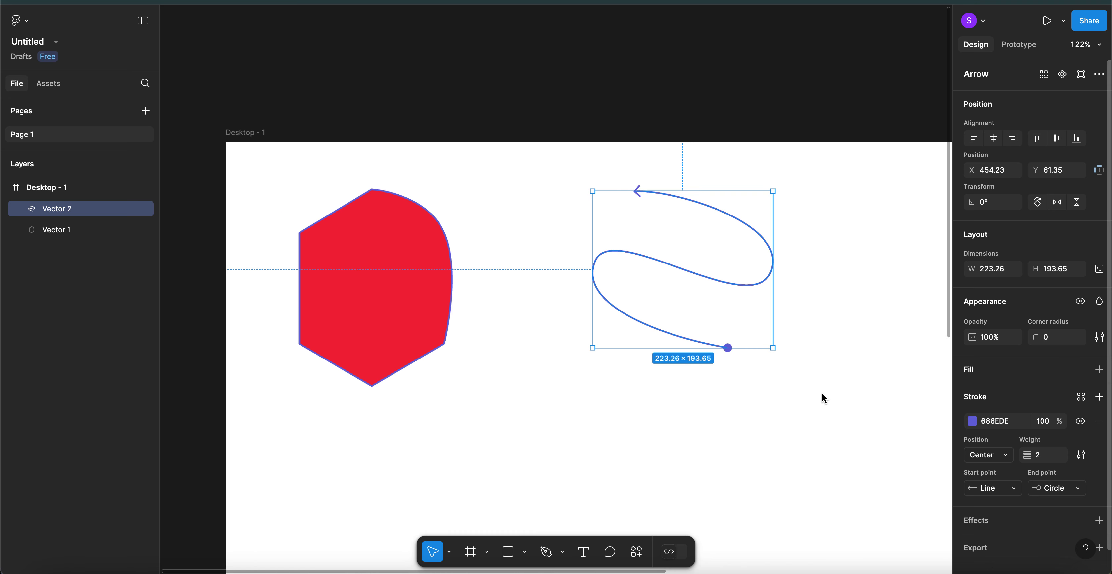
- Add a drop shadow effect to the S-shaped curve, check its settings, and deselect the curve
click(1100, 520)
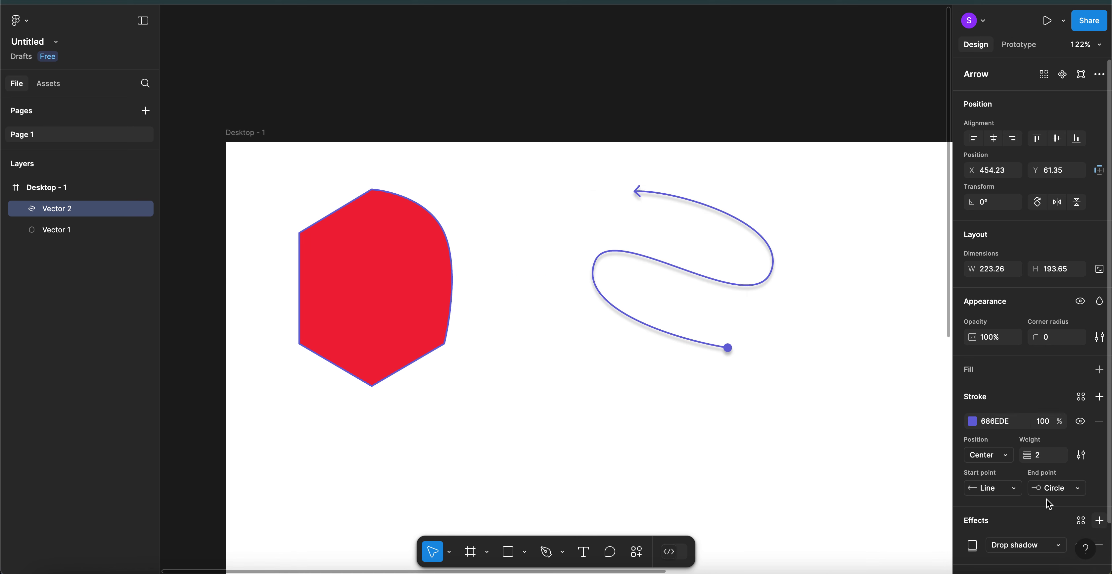
scroll(990, 534, down, 3)
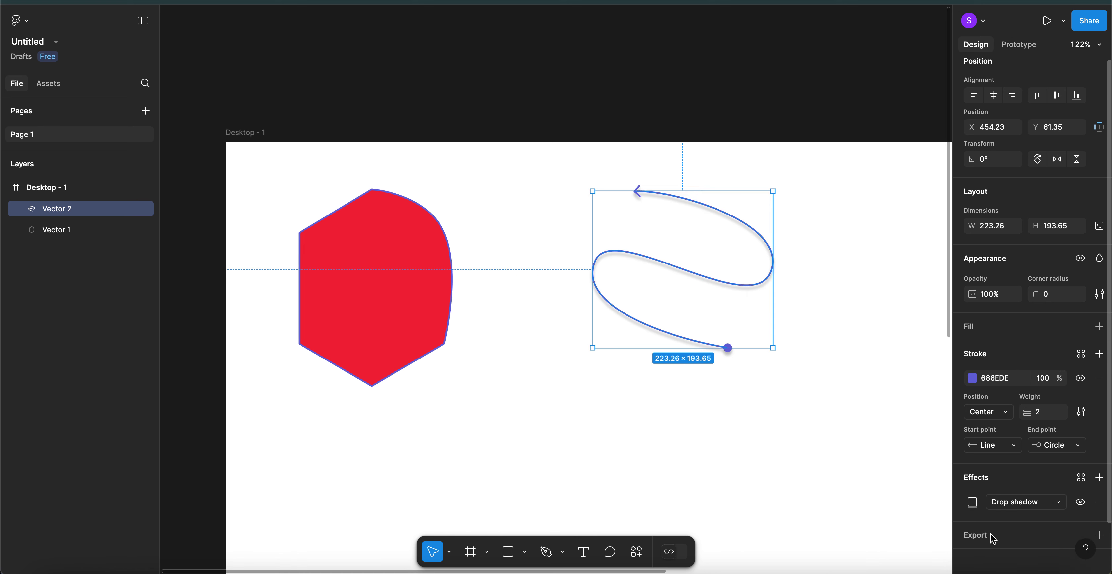
click(972, 494)
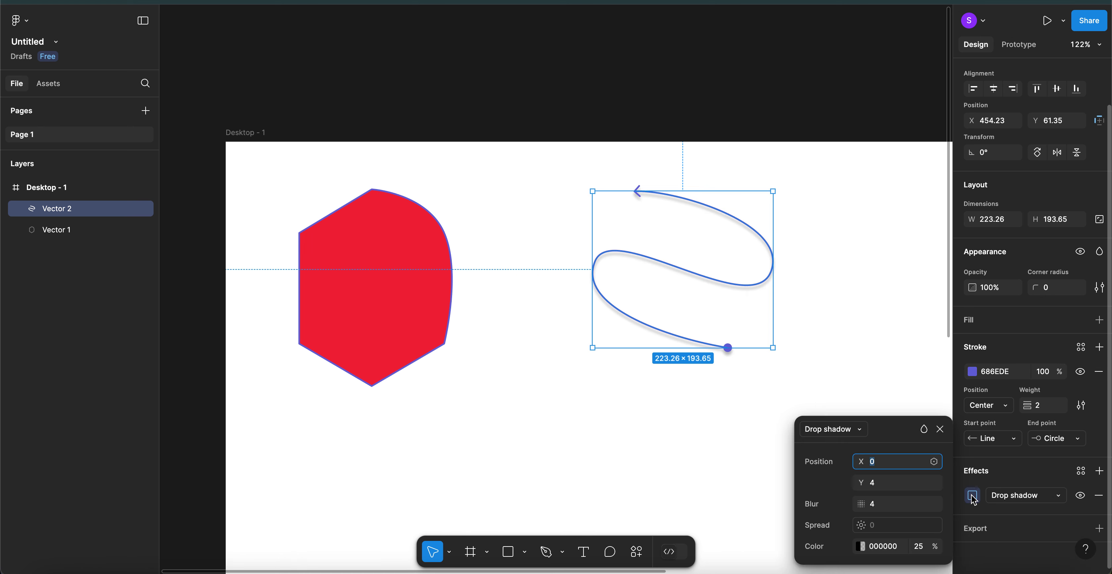
click(940, 430)
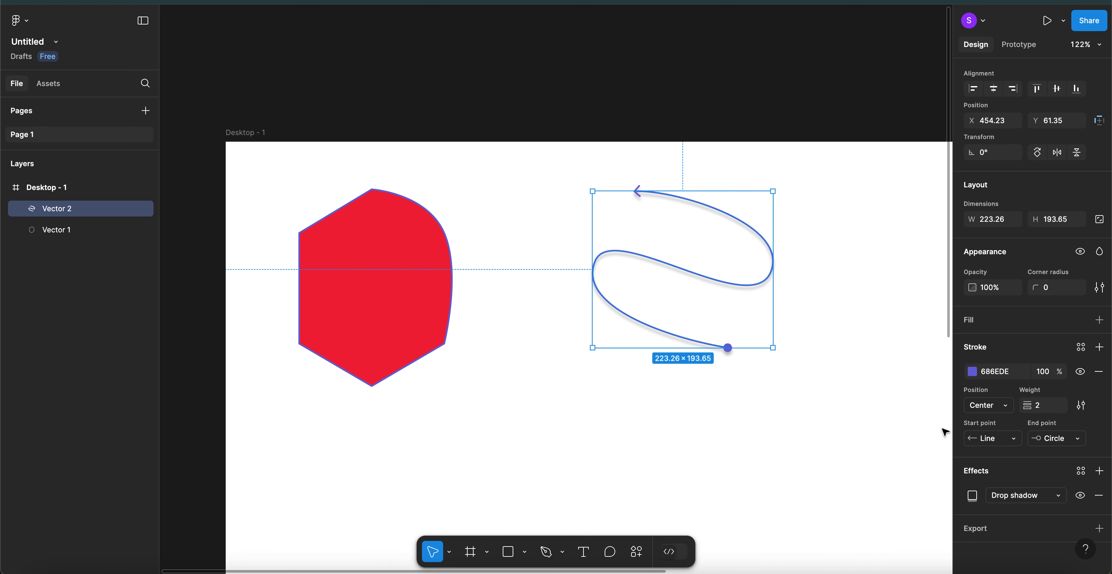
click(858, 413)
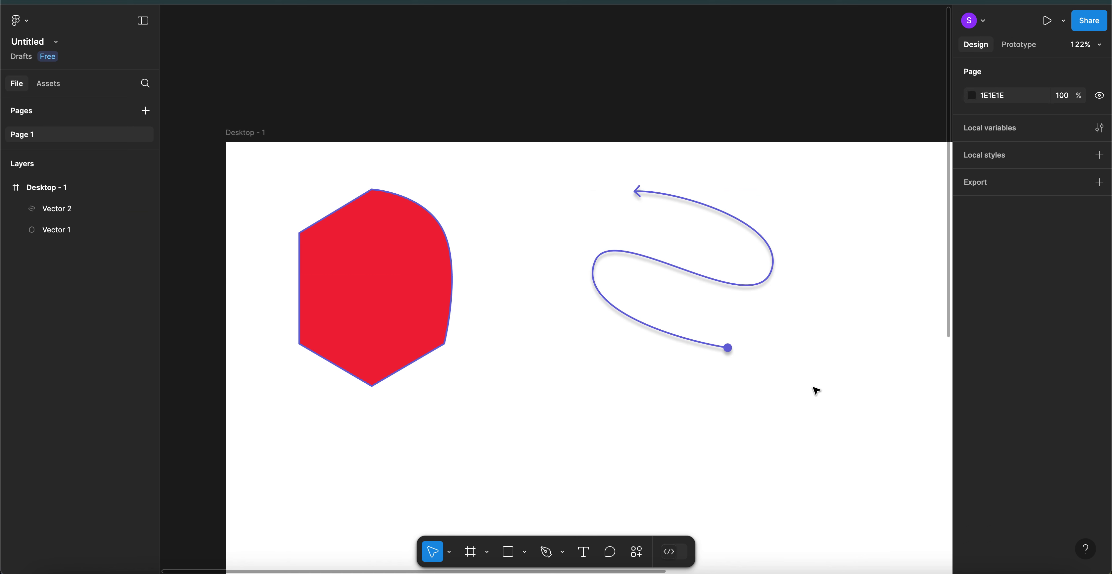
scroll(816, 391, down, 3)
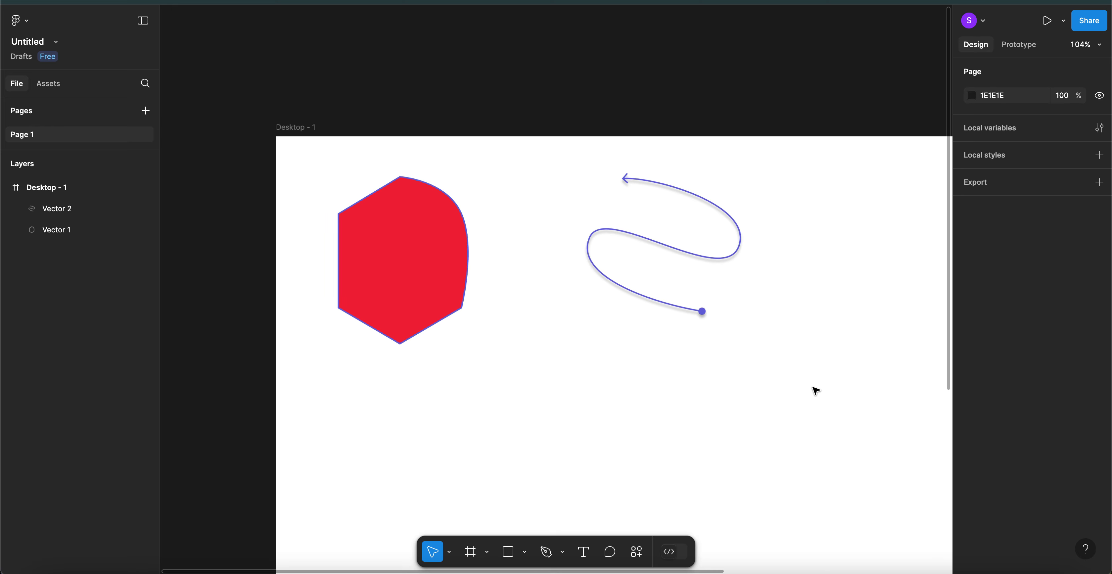
scroll(815, 390, down, 4)
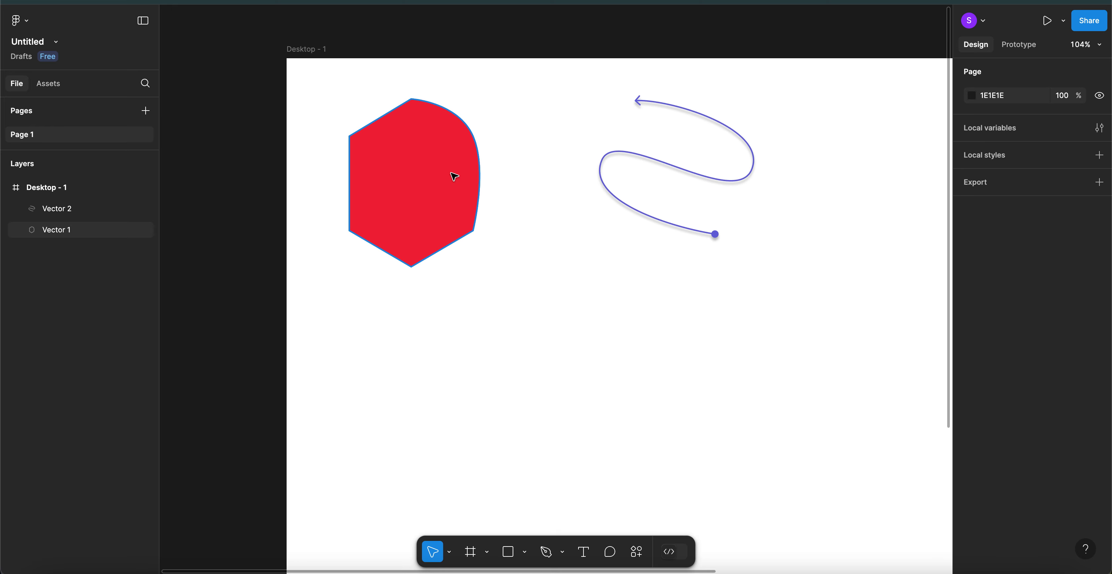
scroll(599, 297, down, 3)
scroll(599, 298, right, 2)
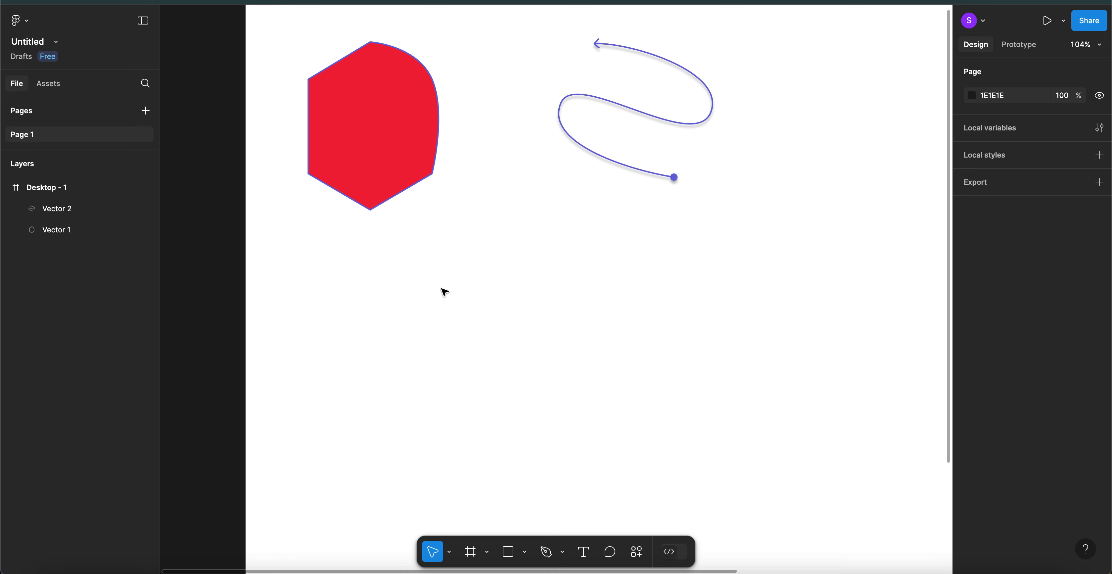
scroll(445, 293, down, 6)
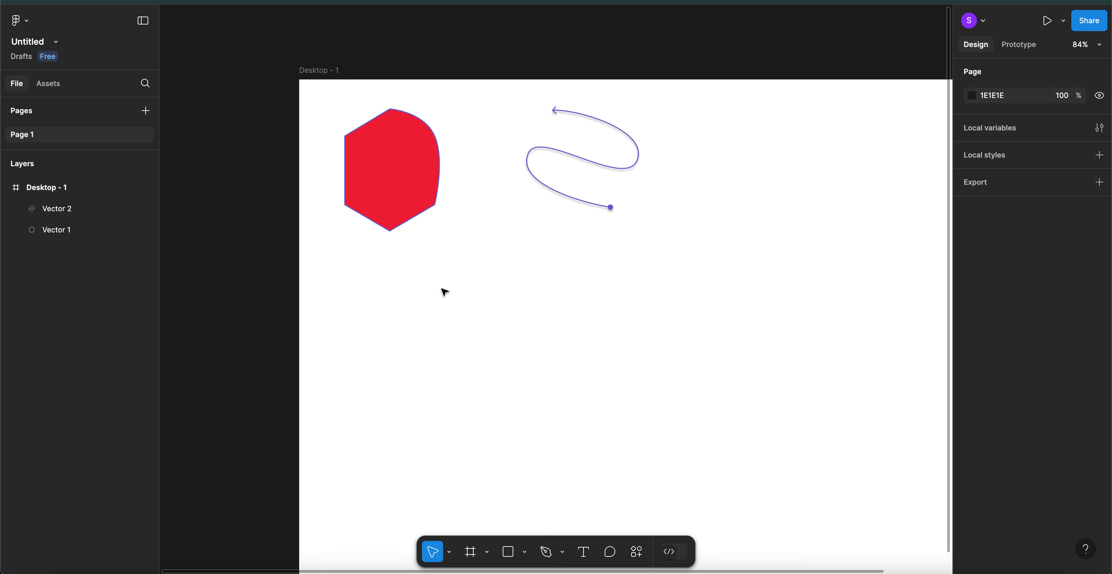
scroll(445, 293, right, 3)
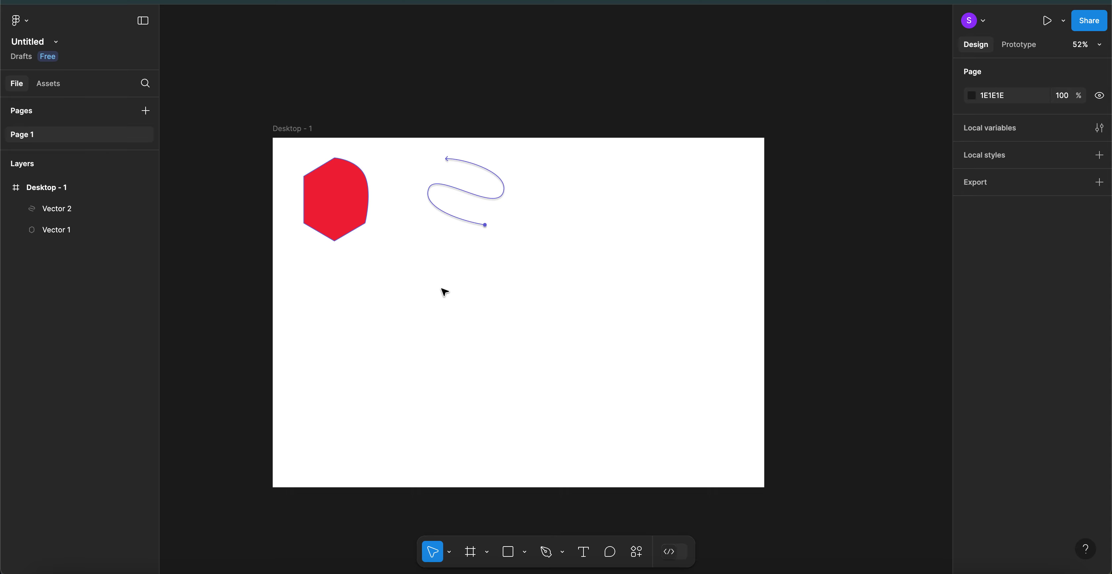
- Switch to a new browser tab, open Freepik, and search all assets for "vector icon"
key(super+t)
text(fre)
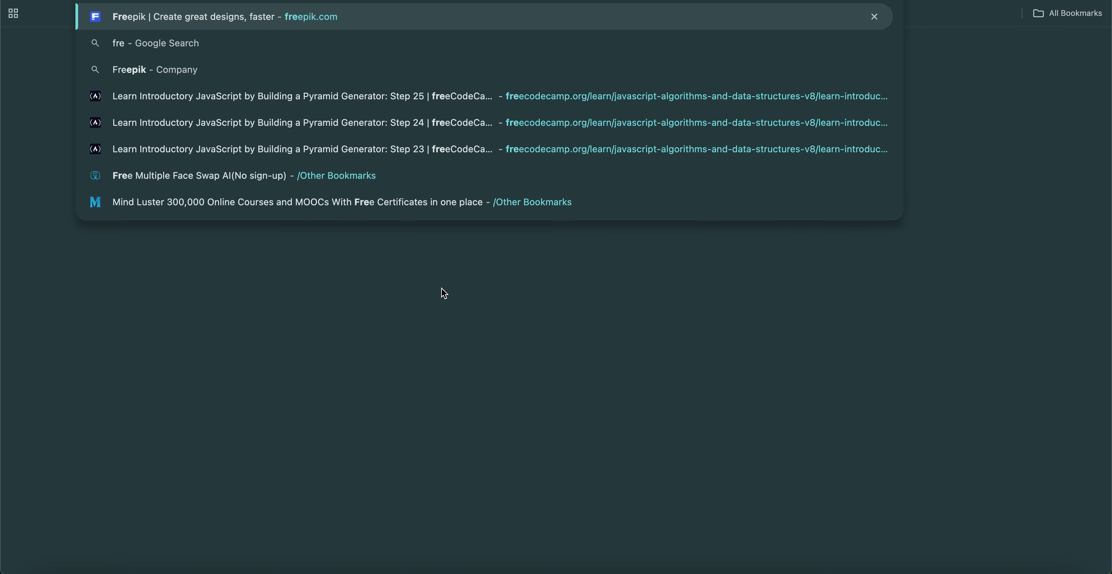
key(Escape)
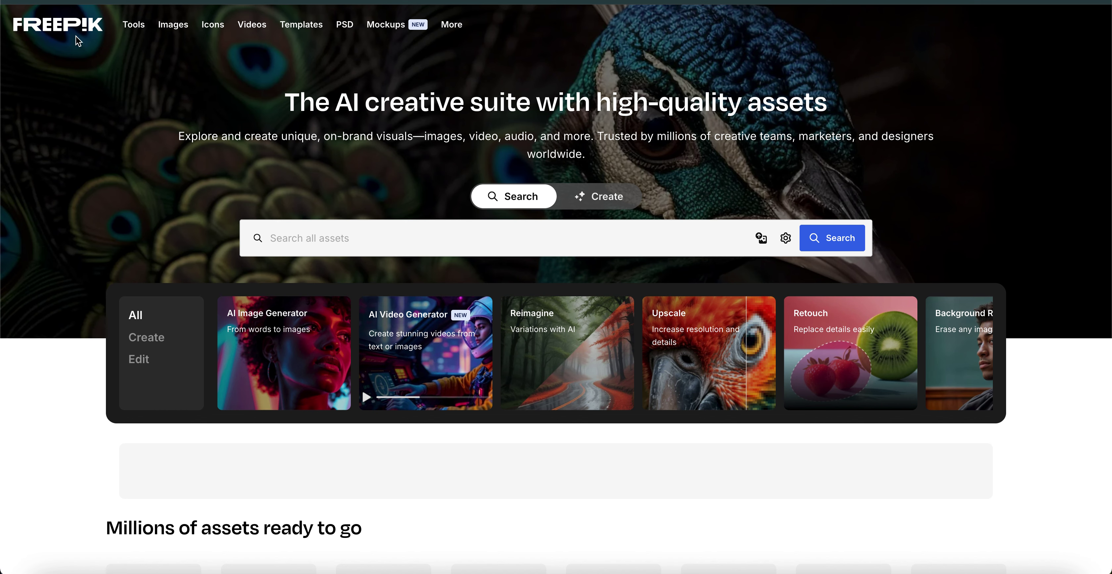
click(339, 235)
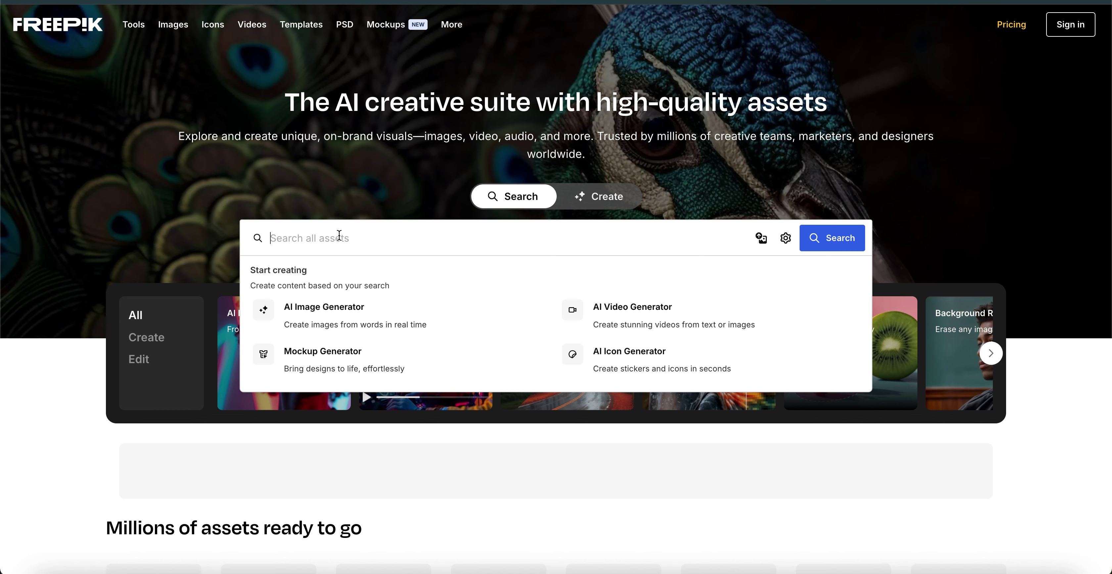
text(vector )
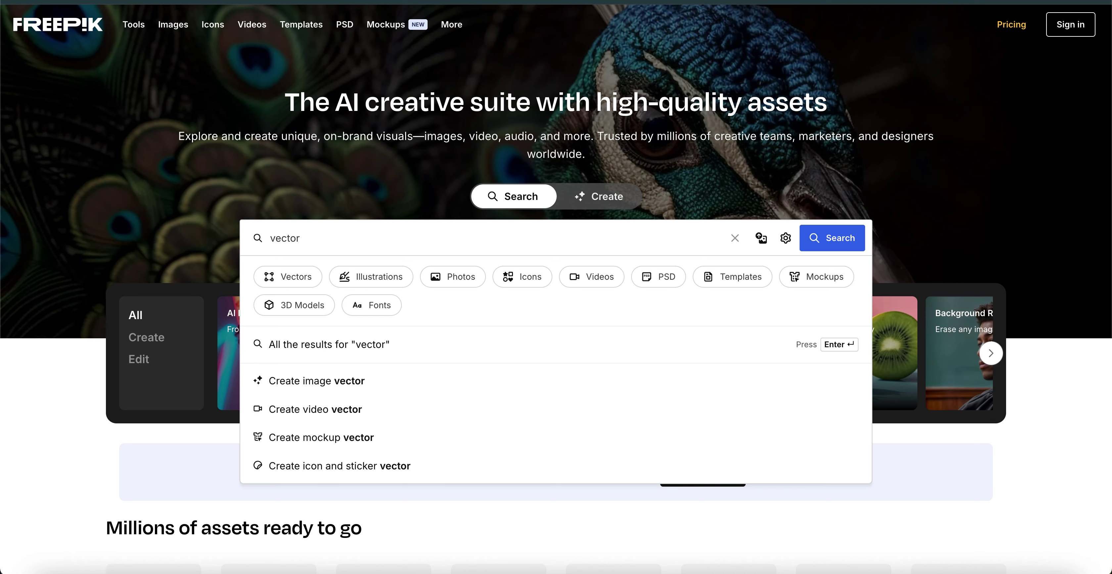
text(icon)
click(991, 353)
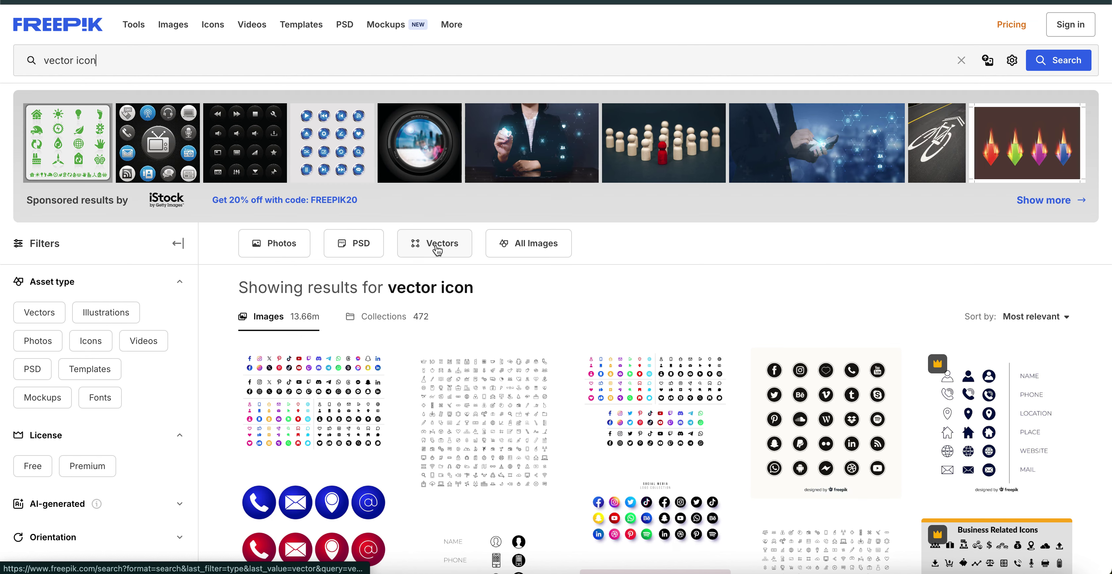
- Filter the Freepik results to Vectors and browse the icon sets
click(437, 246)
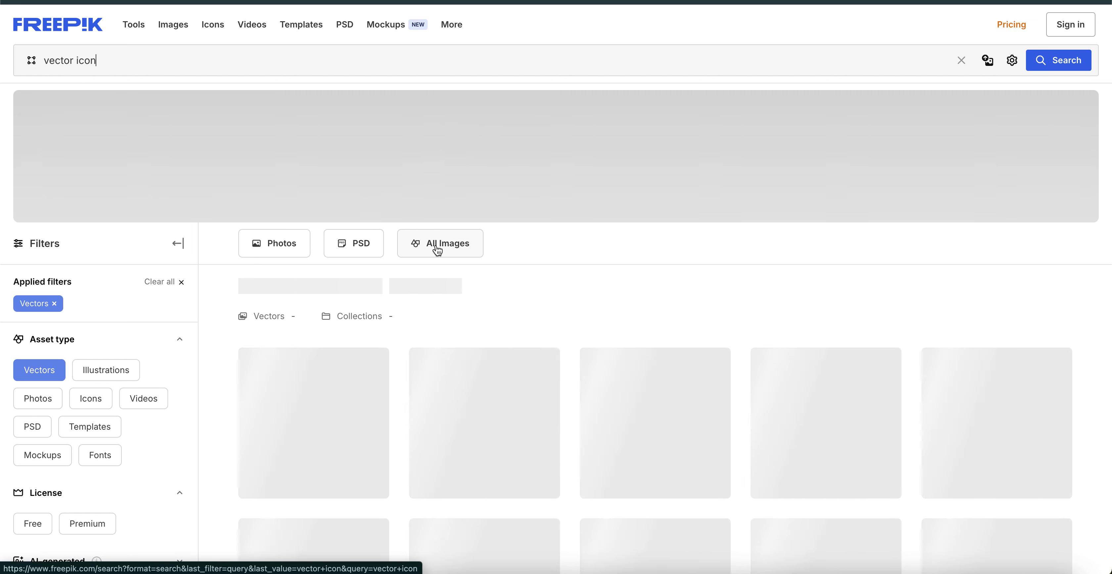
scroll(436, 248, down, 3)
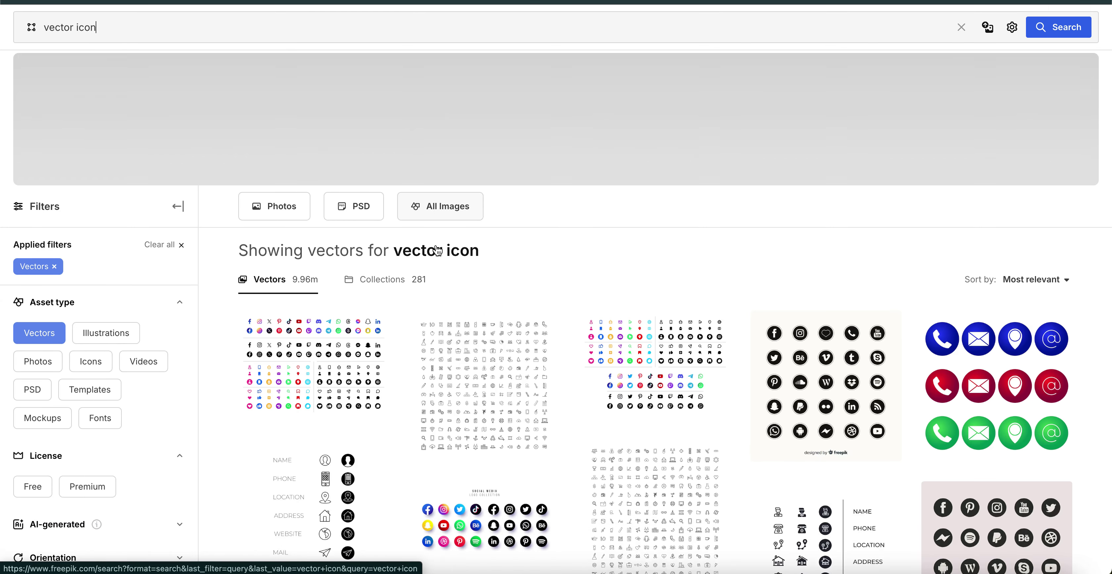
scroll(436, 246, down, 2)
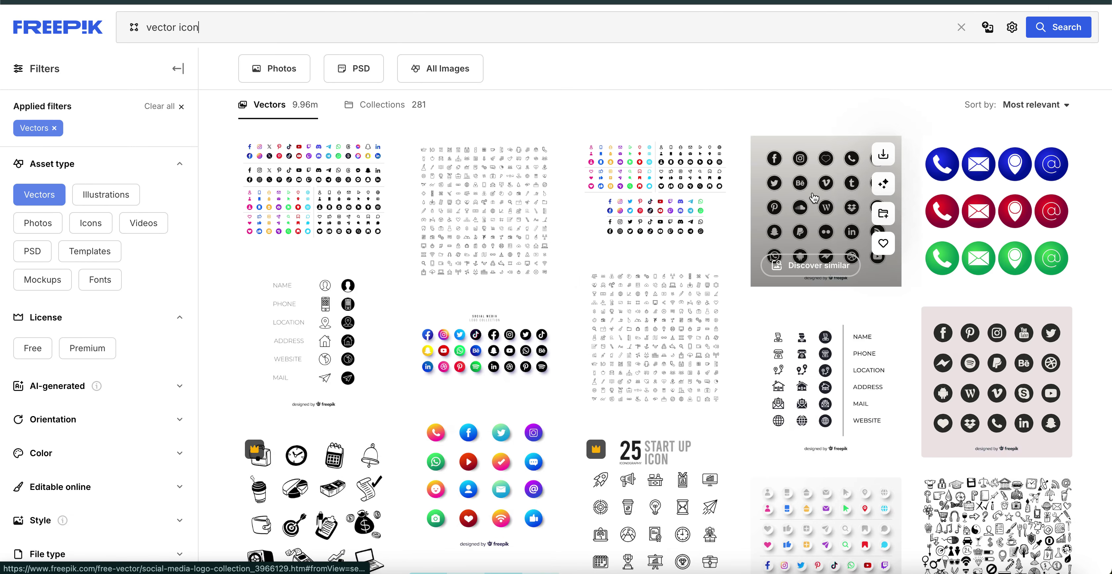
- Open the collection of black round social media icons, download it as SVG, and dismiss the image expansion offer
click(813, 195)
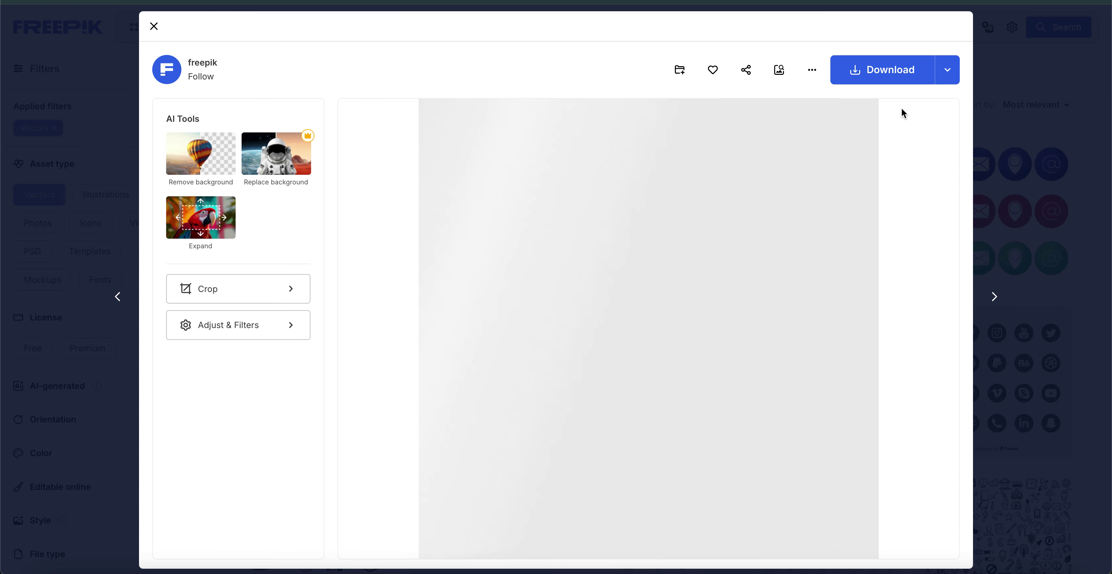
click(945, 76)
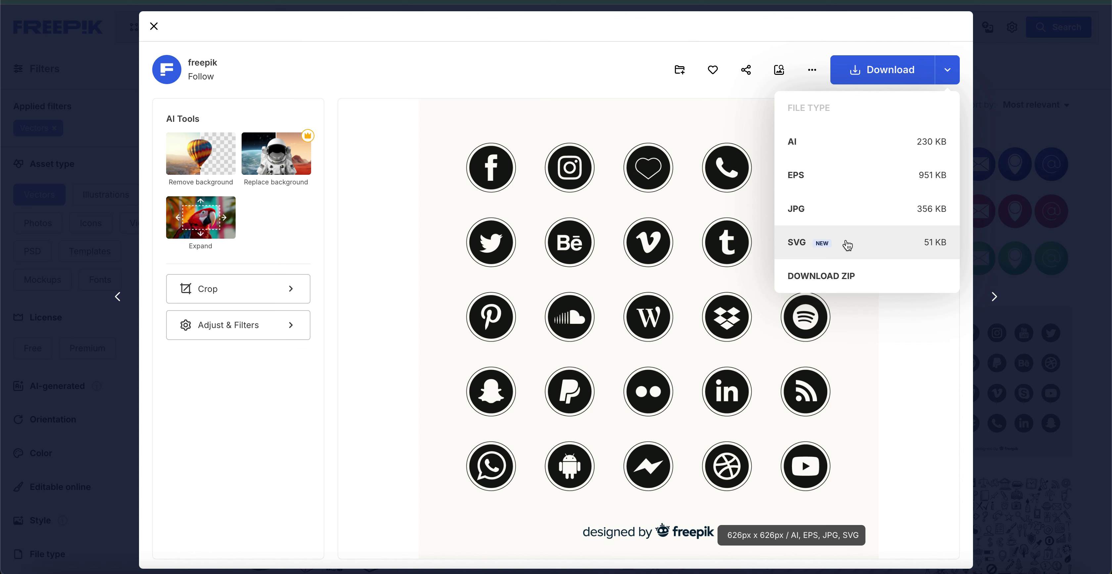
click(806, 245)
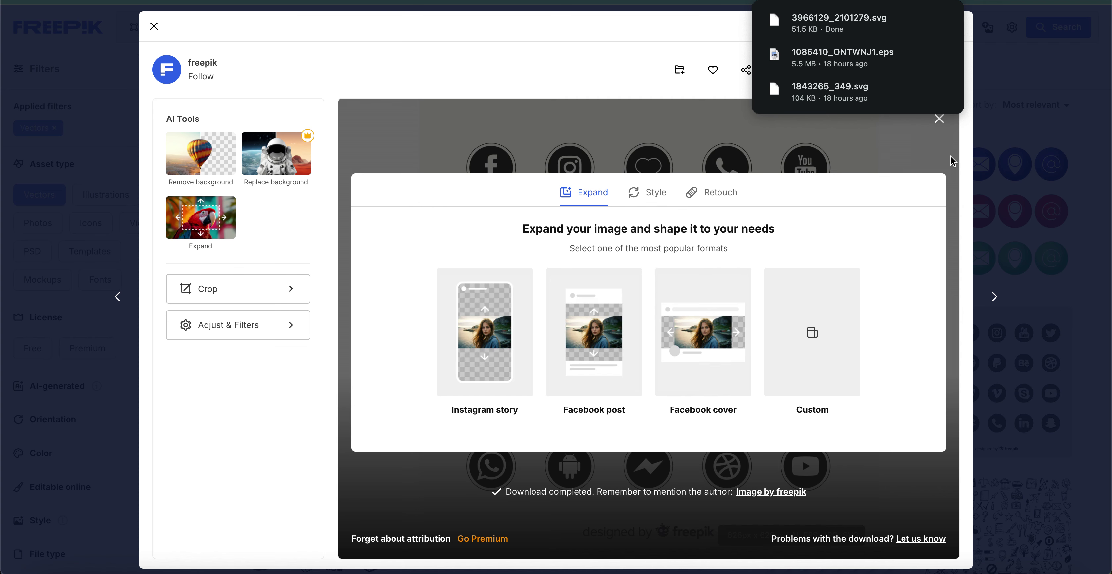
click(939, 121)
click(938, 121)
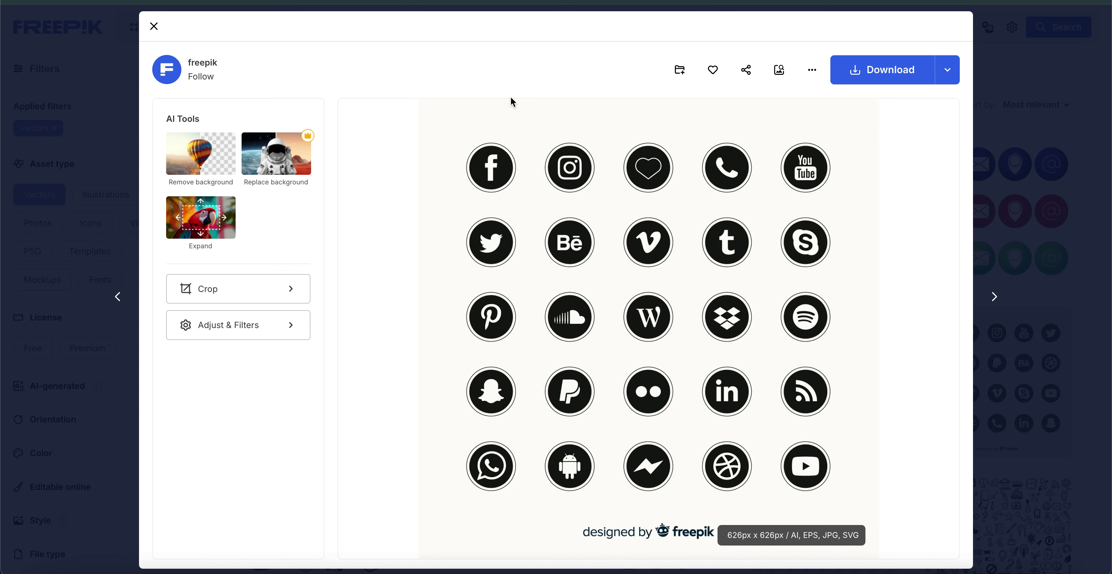
- Back in Figma, import the downloaded 3966129_2101279.svg into the Desktop - 1 frame, below the red shape at about X 91, Y 444
key(super+Tab)
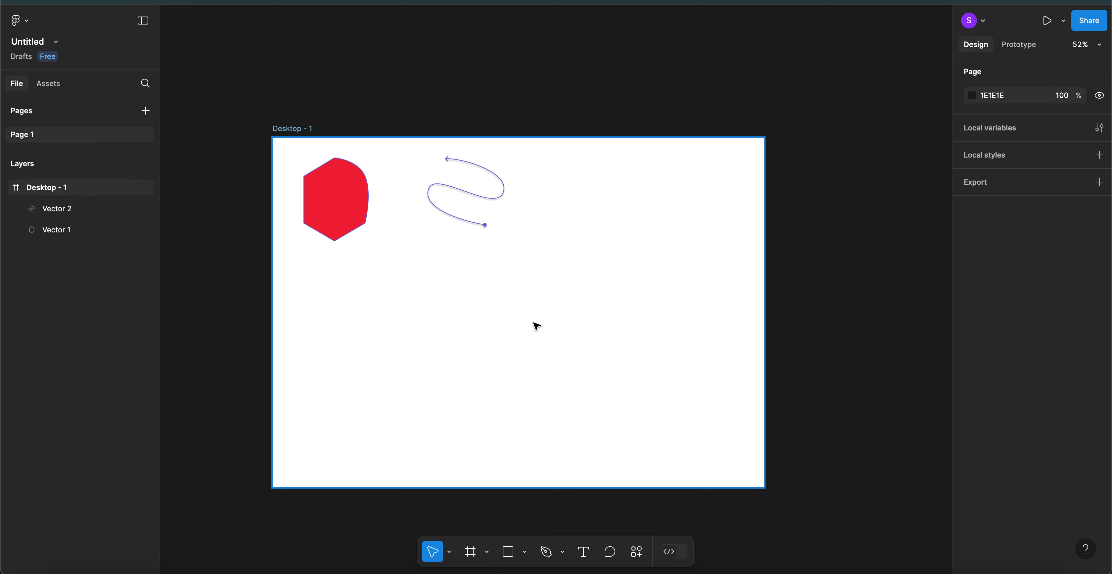
key(super+Tab)
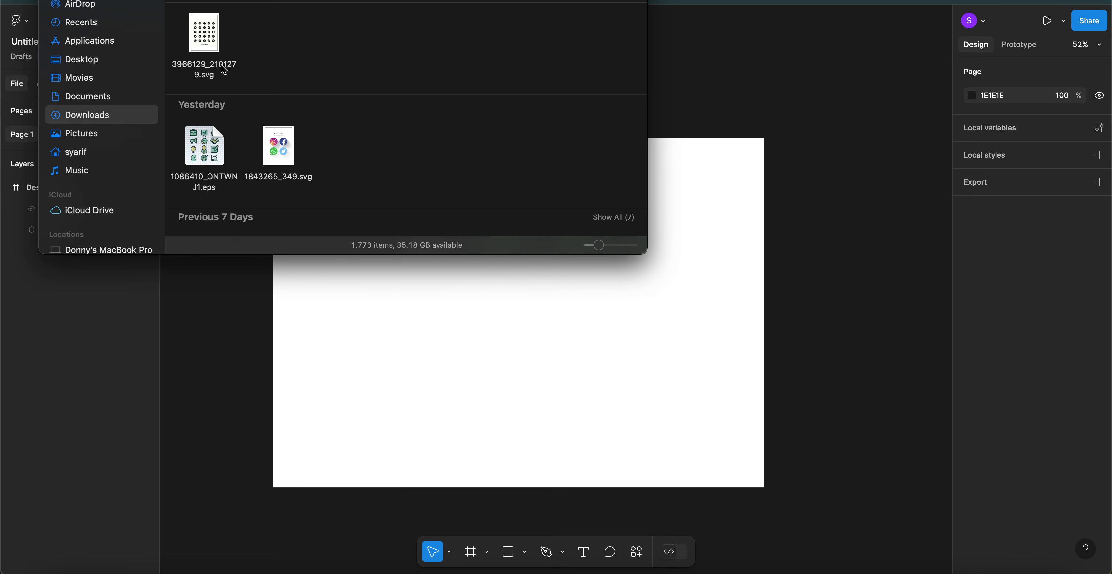
click(206, 42)
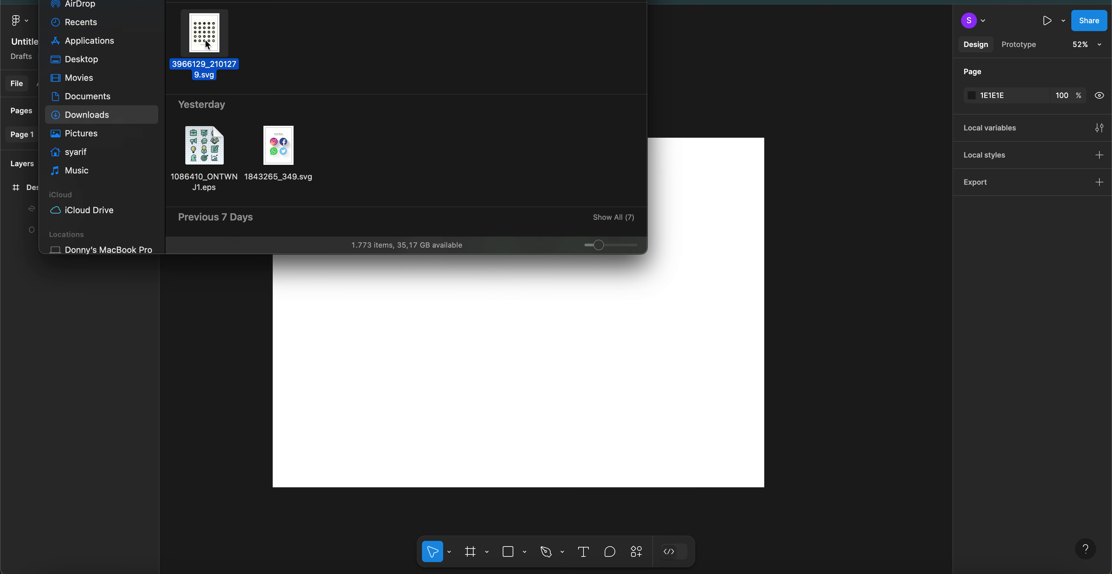
drag(210, 40, 711, 360)
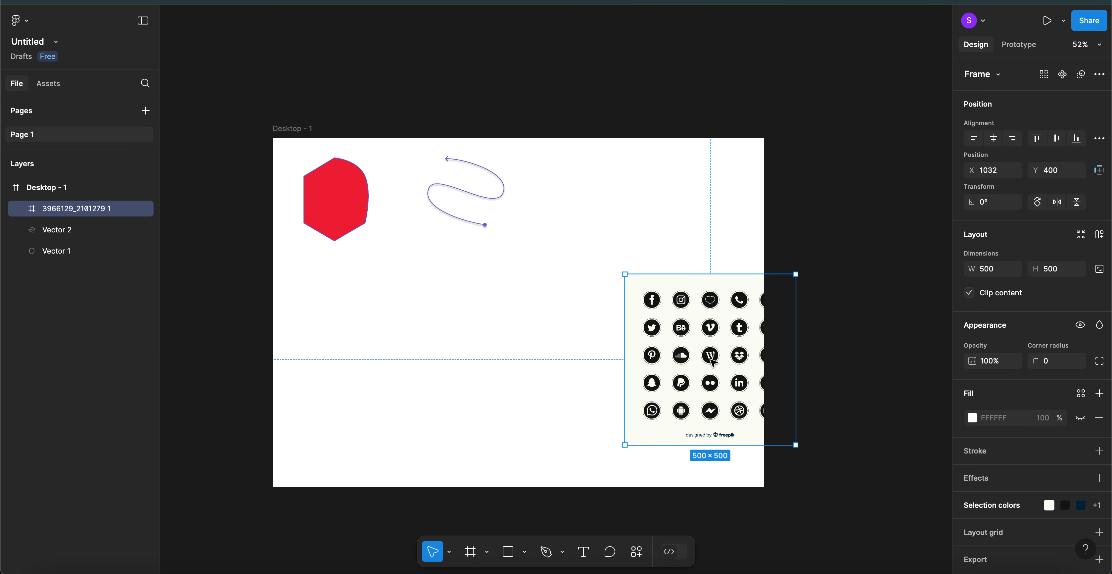
scroll(712, 360, down, 3)
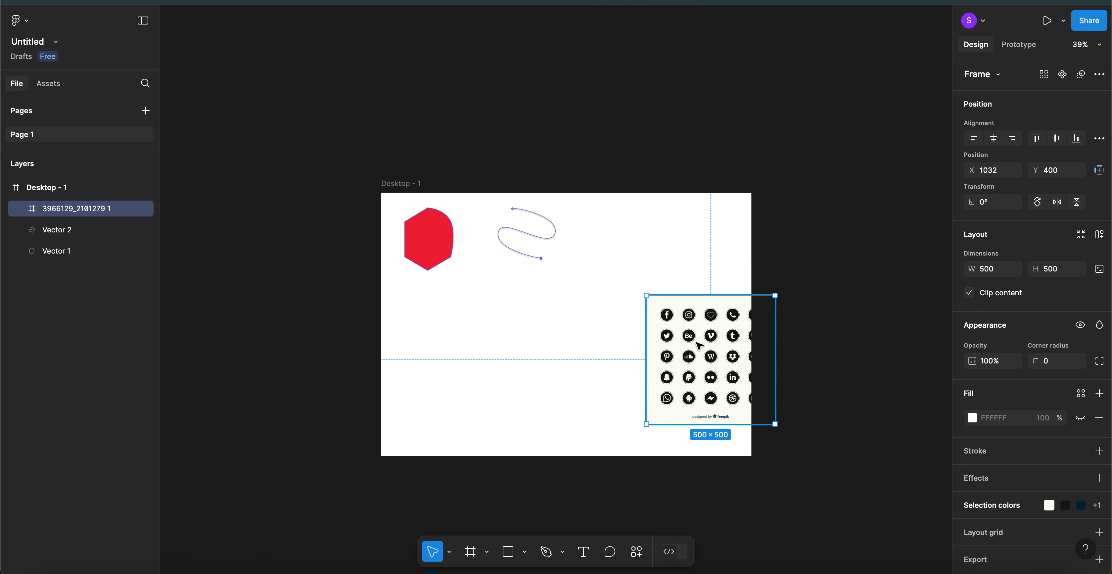
drag(699, 345, 457, 355)
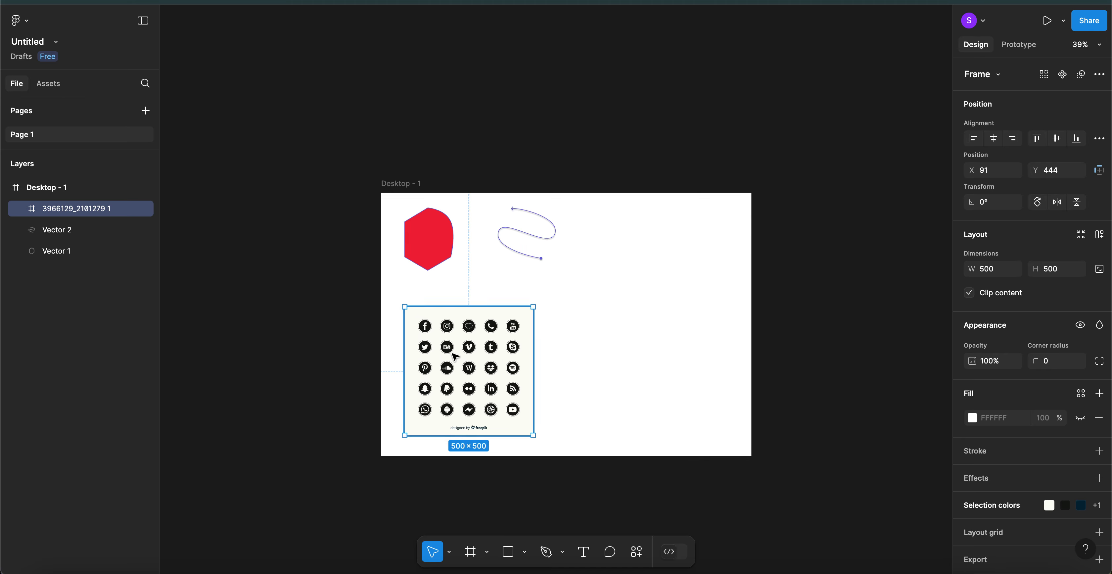
- Expand the imported icon frame and its OBJECTS group in the layer list, and select the heart icon's group
scroll(451, 355, up, 10)
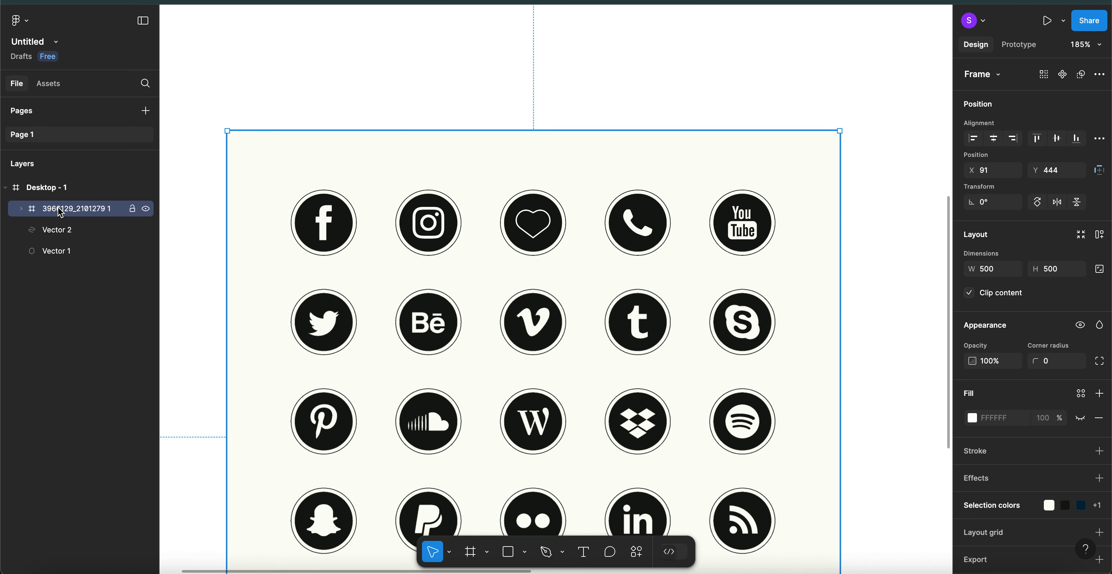
click(22, 209)
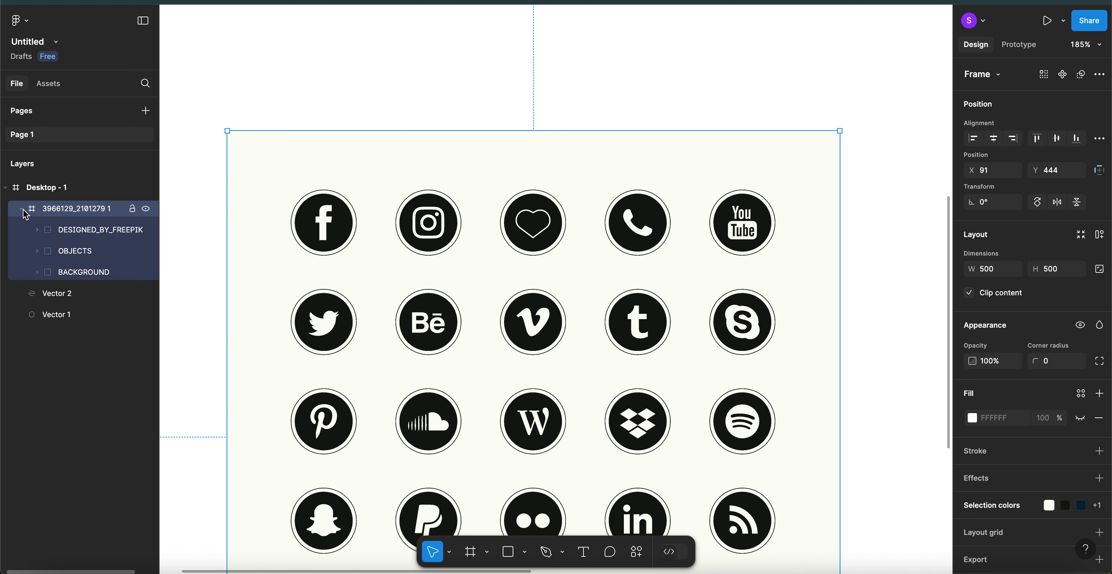
click(38, 251)
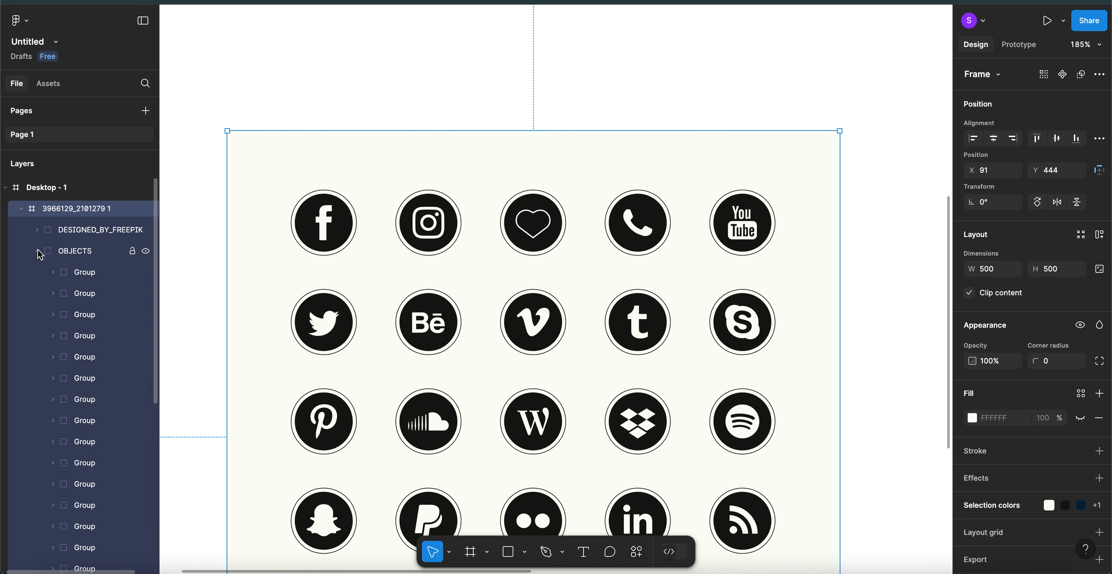
click(78, 274)
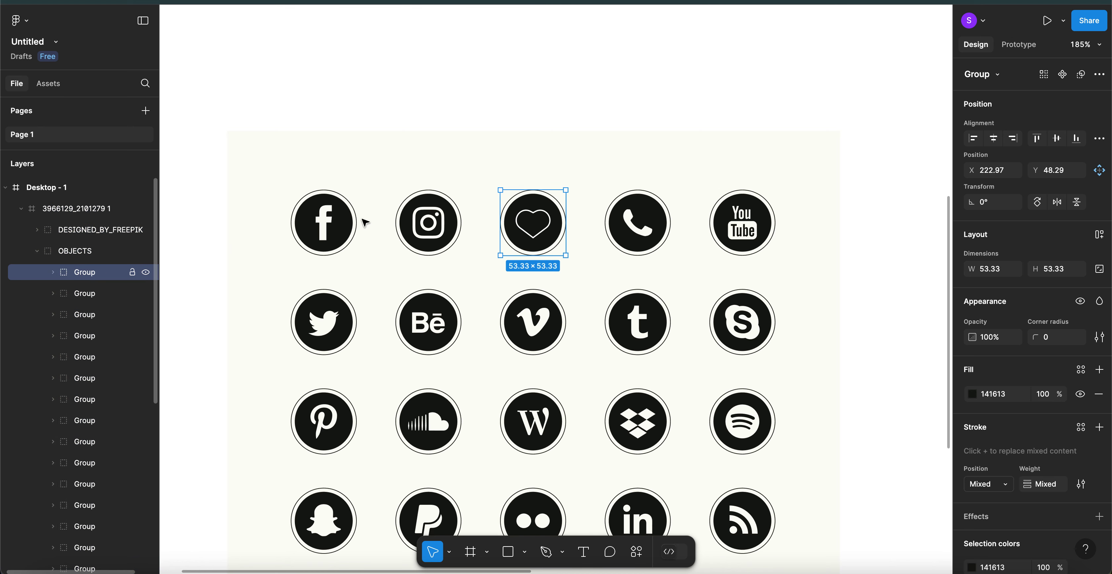
- Select the black filled circle nested inside the Facebook icon's groups
click(350, 223)
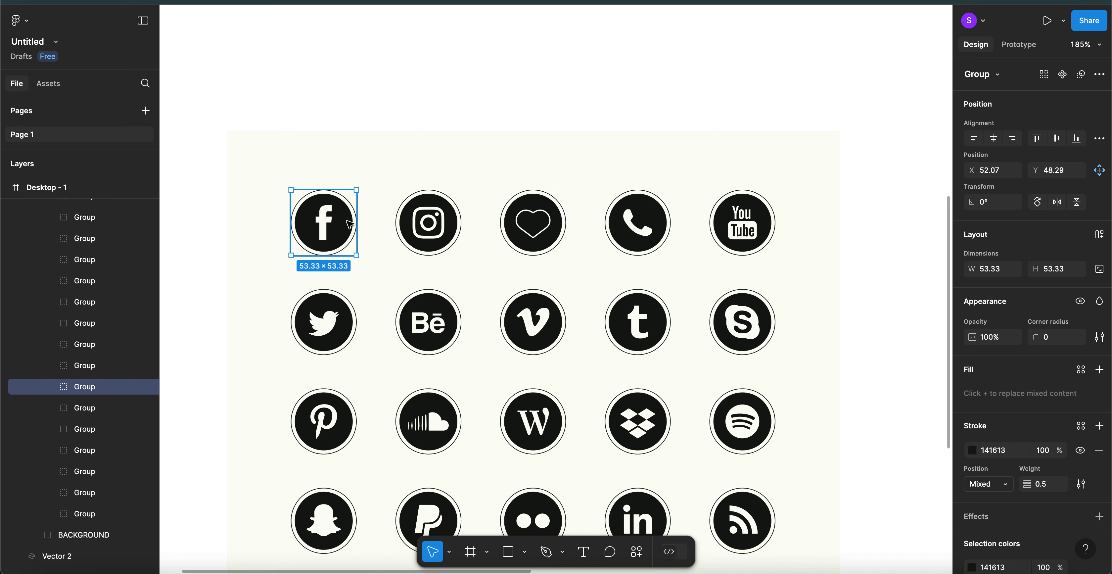
double_click(350, 223)
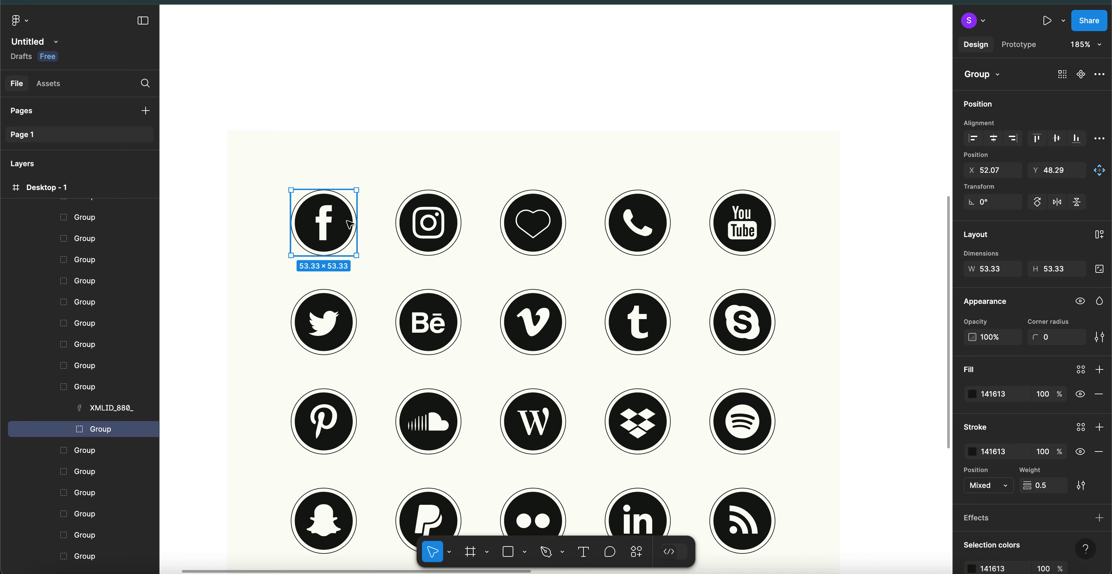
double_click(350, 223)
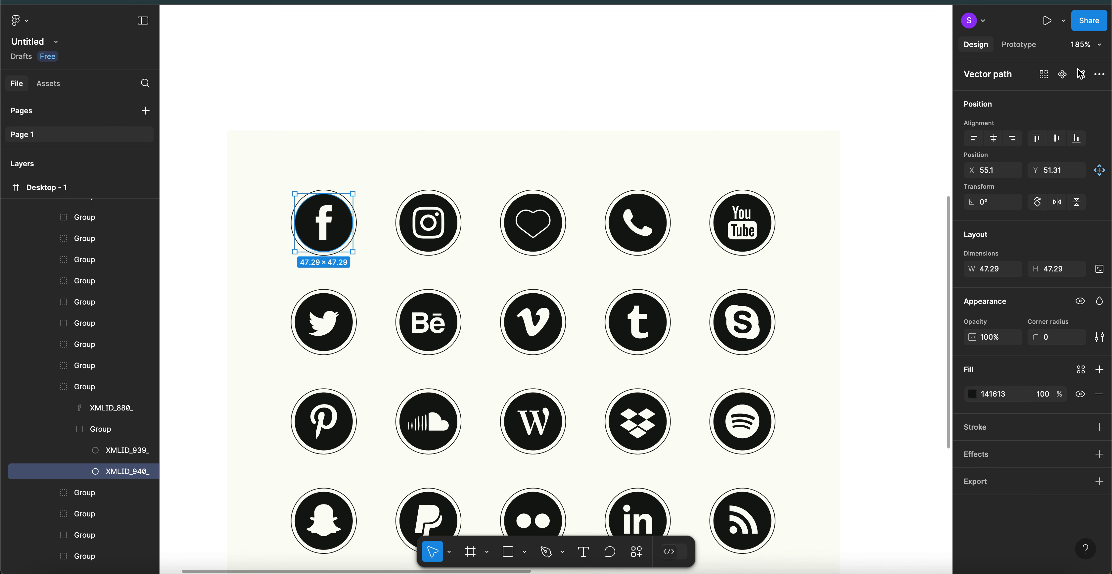
- Reshape the Facebook icon's black circle in vector edit mode, pulling its right anchor up and outward and its top anchor to about X 70.5, Y 42
double_click(335, 235)
scroll(336, 235, up, 5)
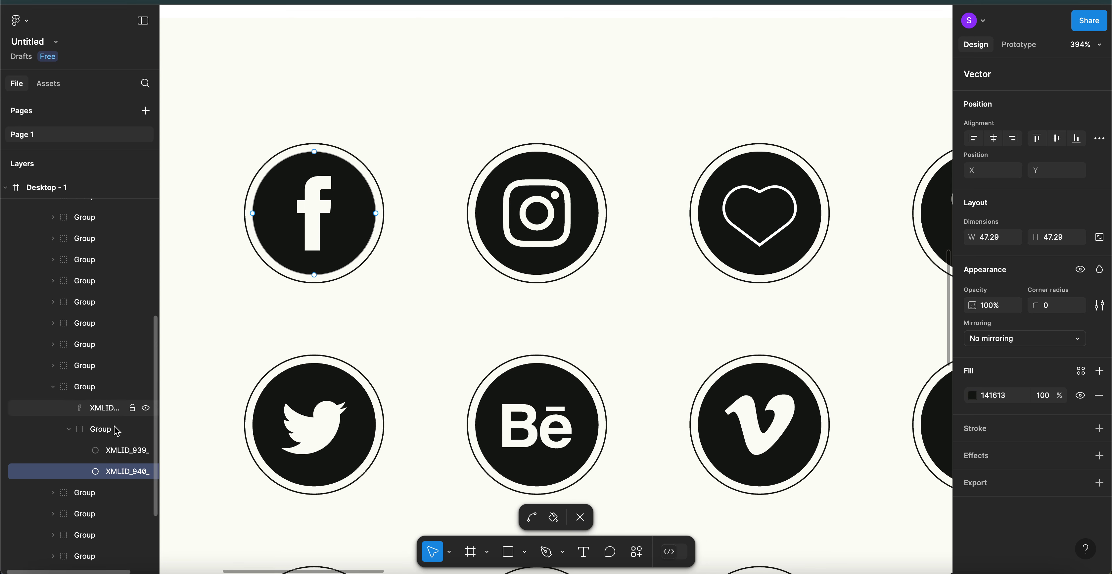
click(132, 429)
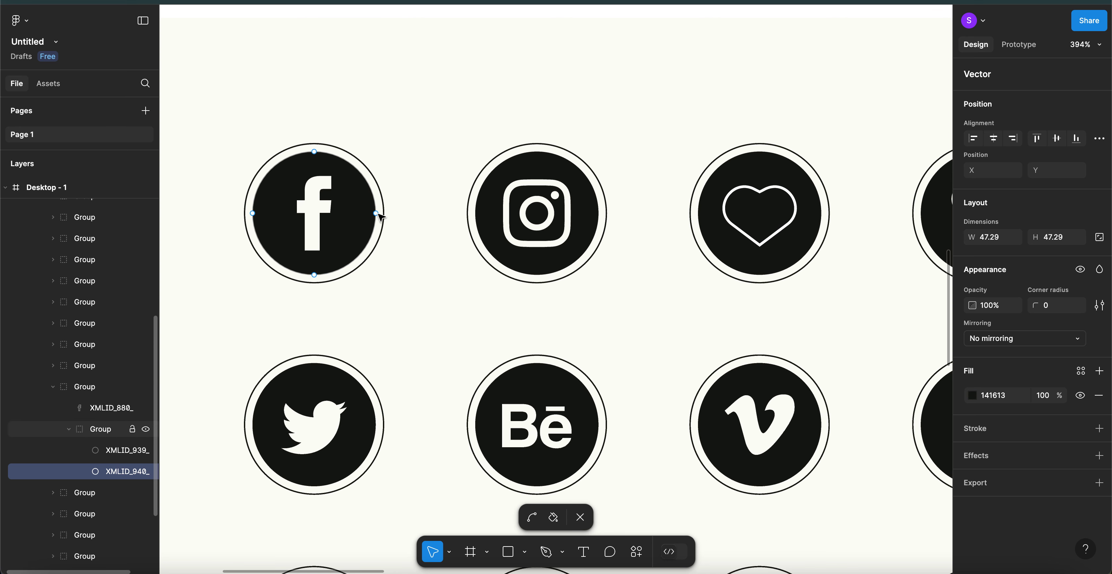
drag(376, 213, 396, 183)
drag(313, 152, 293, 127)
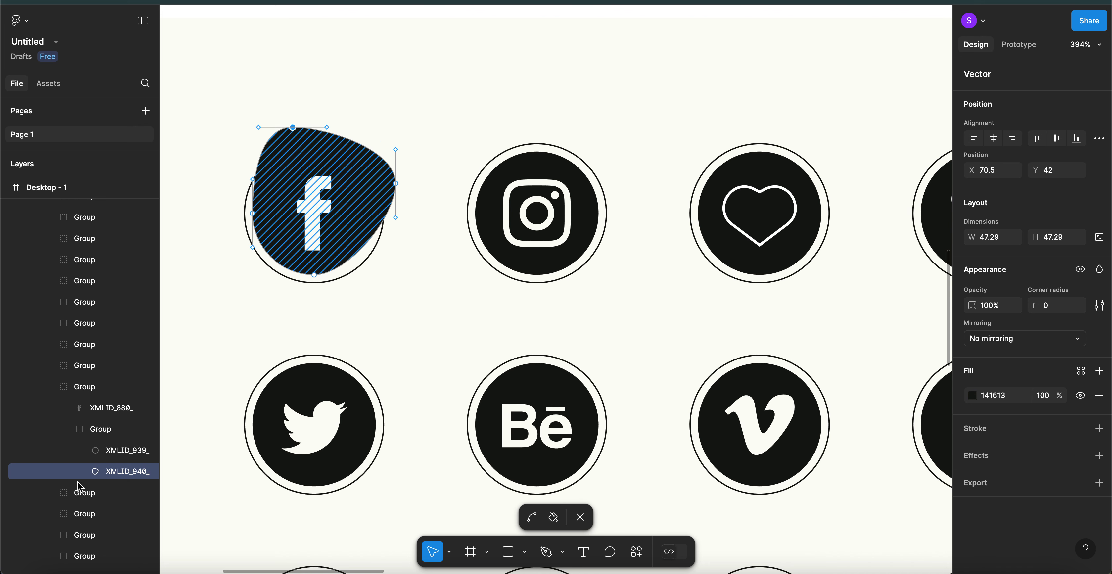
- Undo the anchor reshaping of the Facebook icon's black circle
click(120, 453)
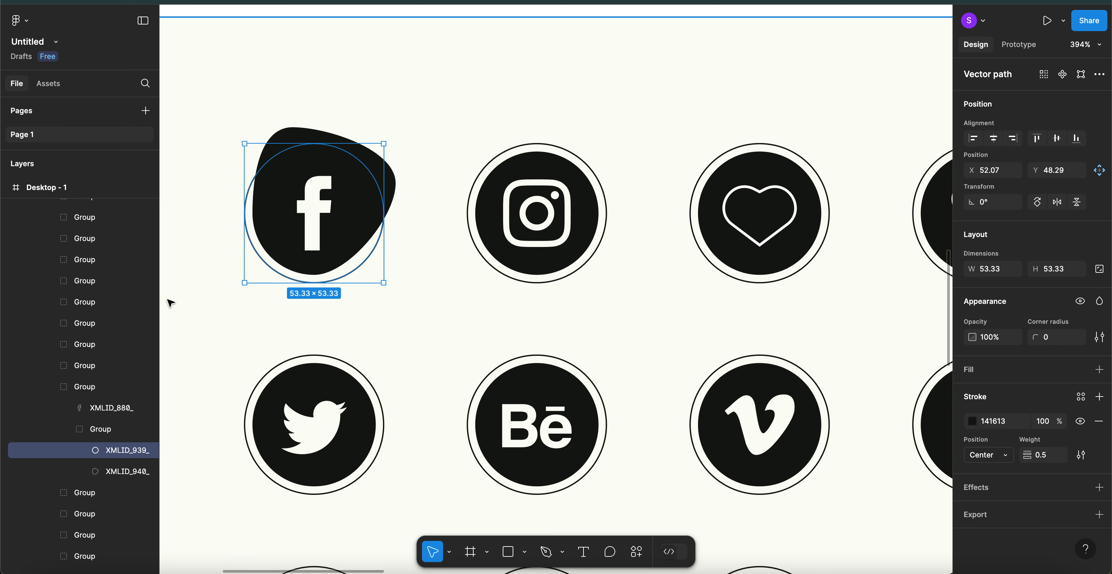
double_click(365, 263)
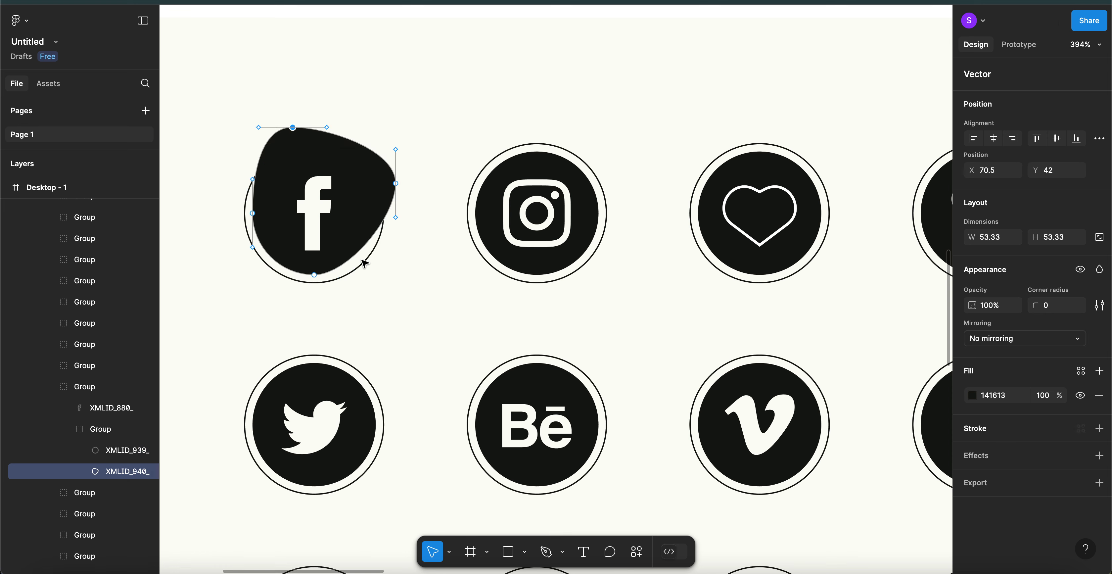
key(ctrl+z)
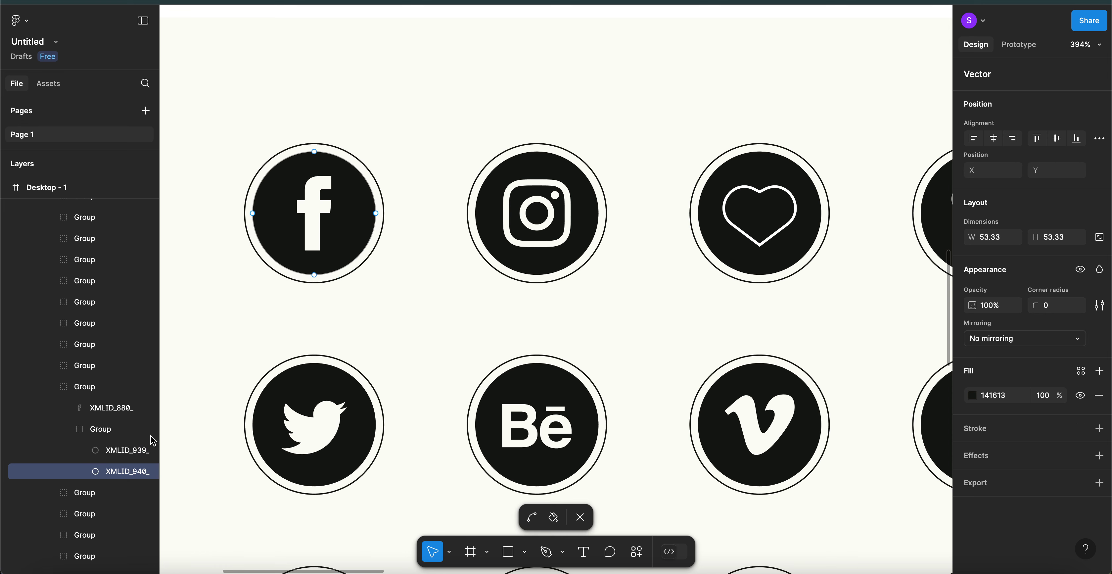
- Select the Facebook icon's white f and reshape it in vector edit mode, moving its upper arm's end corners to about X 88.5, Y 65.67 and X 89.5, Y 58
click(96, 409)
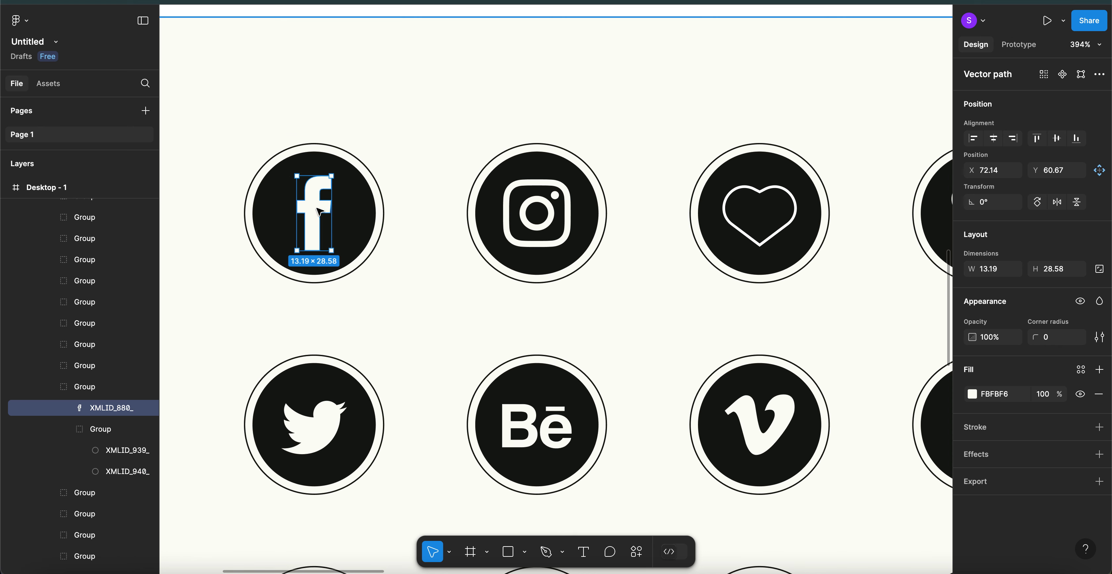
mouse_move(317, 210)
mouse_down()
mouse_move(349, 200)
mouse_move(329, 201)
mouse_up()
key(super+z)
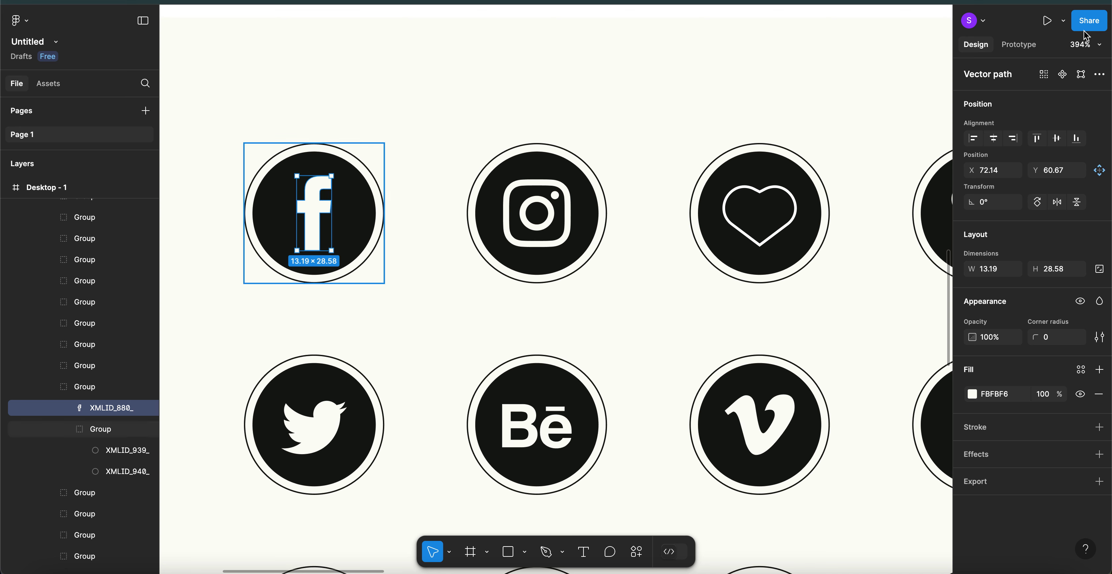
click(1082, 77)
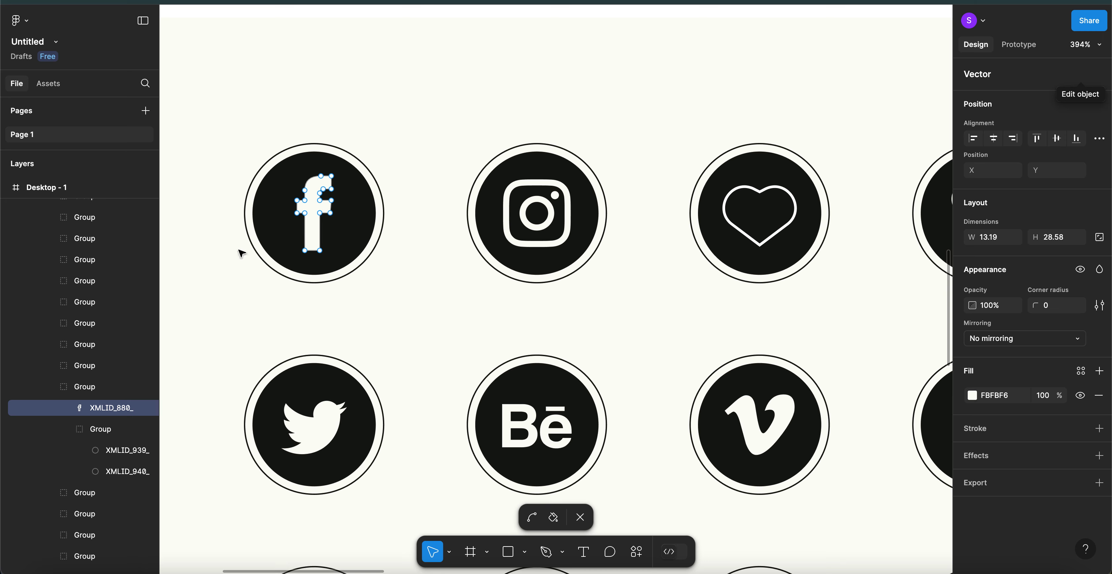
scroll(330, 191, up, 5)
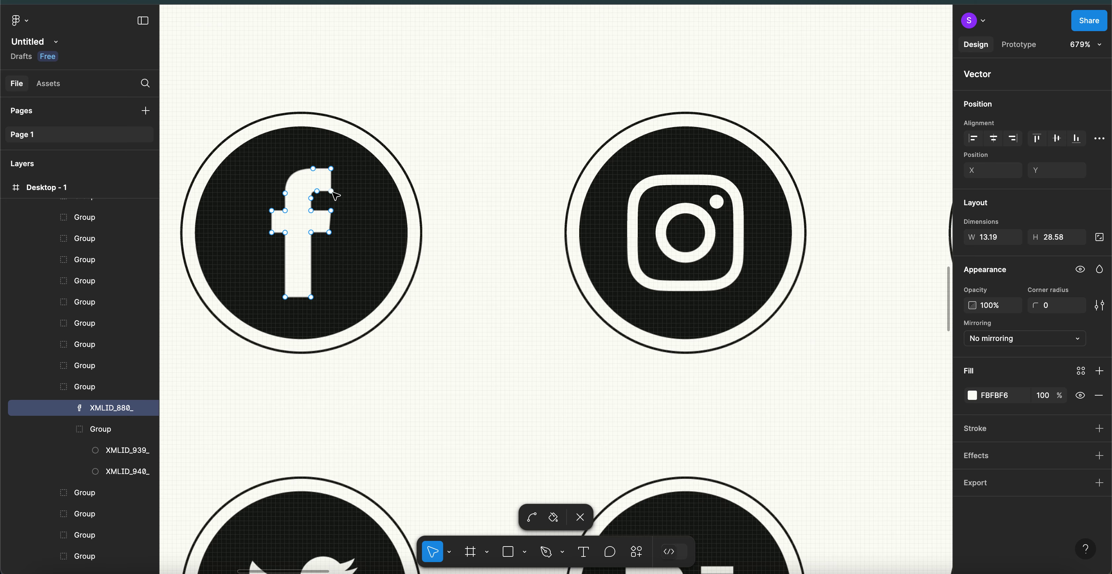
drag(332, 191, 346, 192)
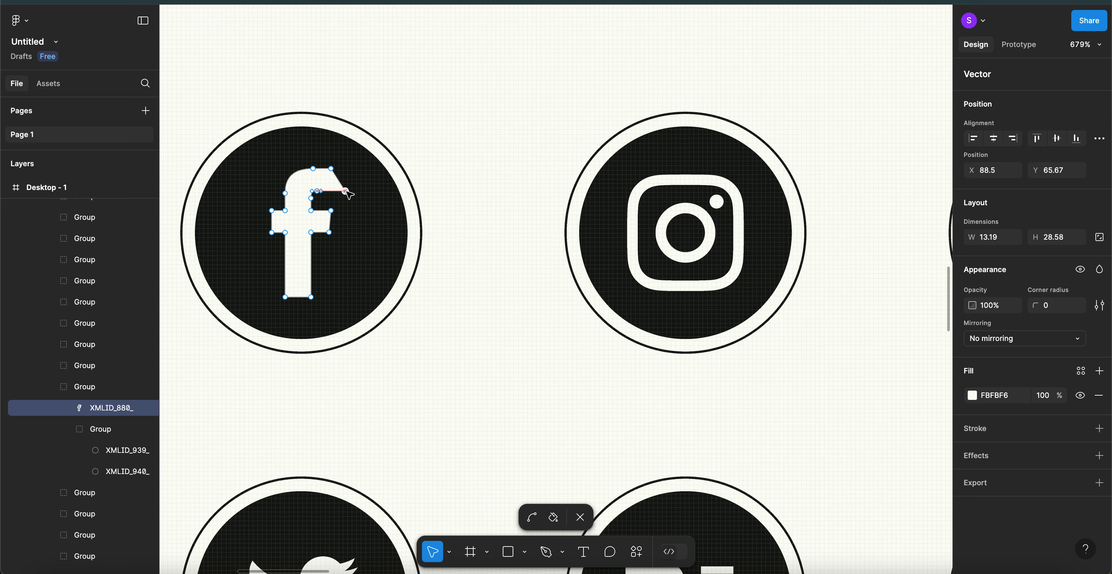
drag(330, 168, 349, 156)
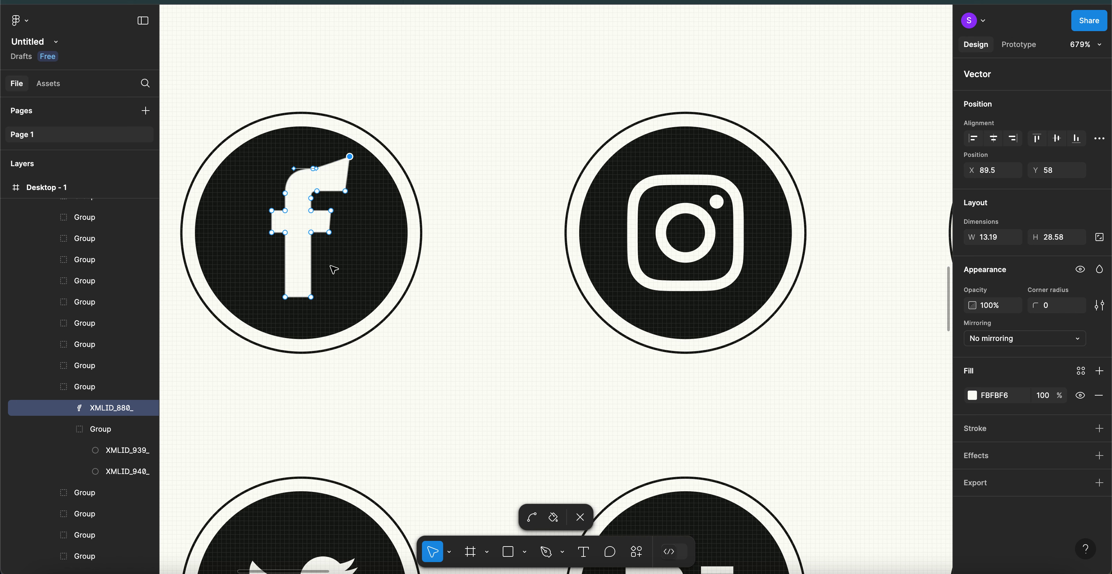
- Add an anchor with the Pen tool on the upper edge of the f's arm and move it to about X 83.5, Y 57
key(p)
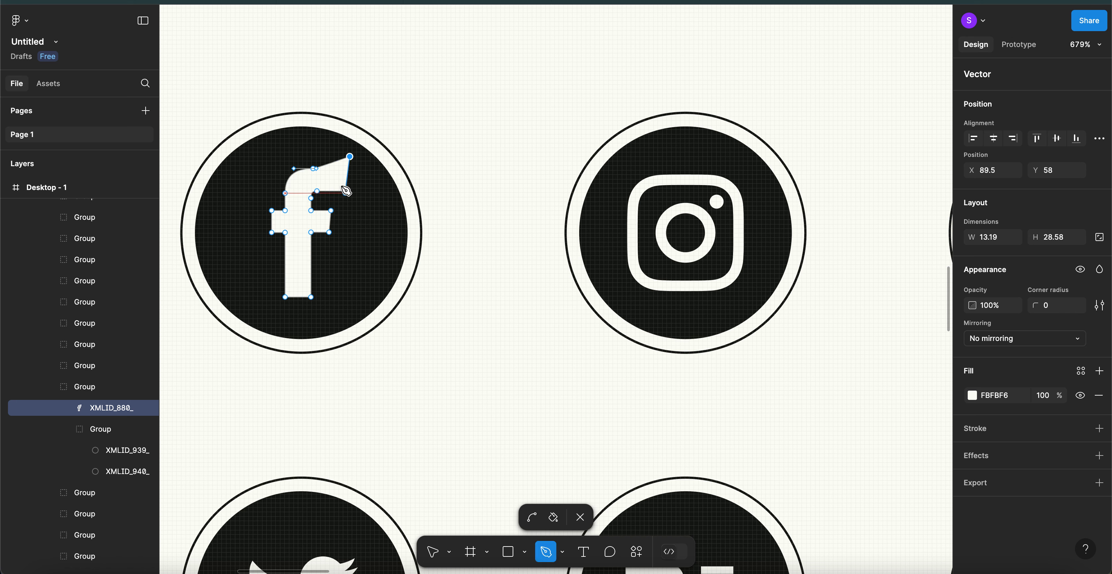
key(Escape)
click(331, 163)
key(v)
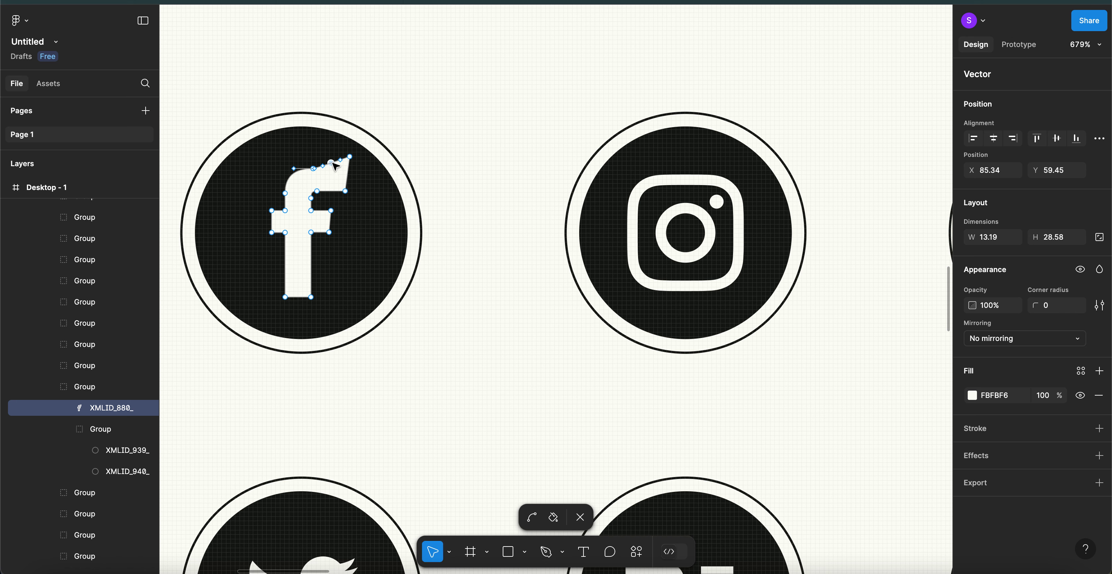
drag(333, 162, 322, 152)
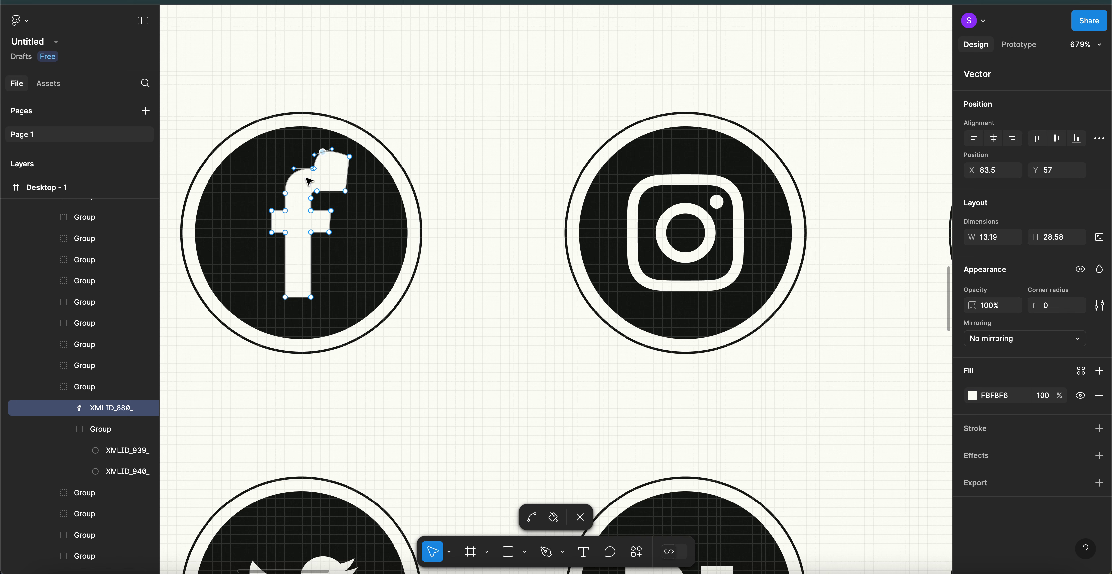
- Reshape the f's upper-left curve, pulling its shoulder outward and its lower handle to about X 67, Y 65.67, and leave vector editing
drag(285, 193, 291, 161)
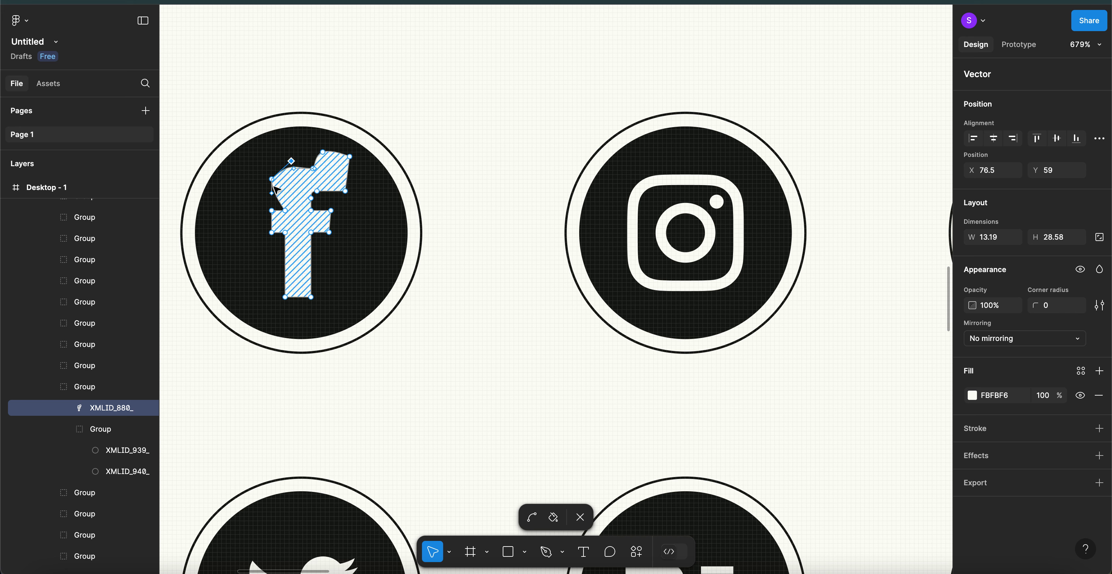
drag(272, 195, 264, 193)
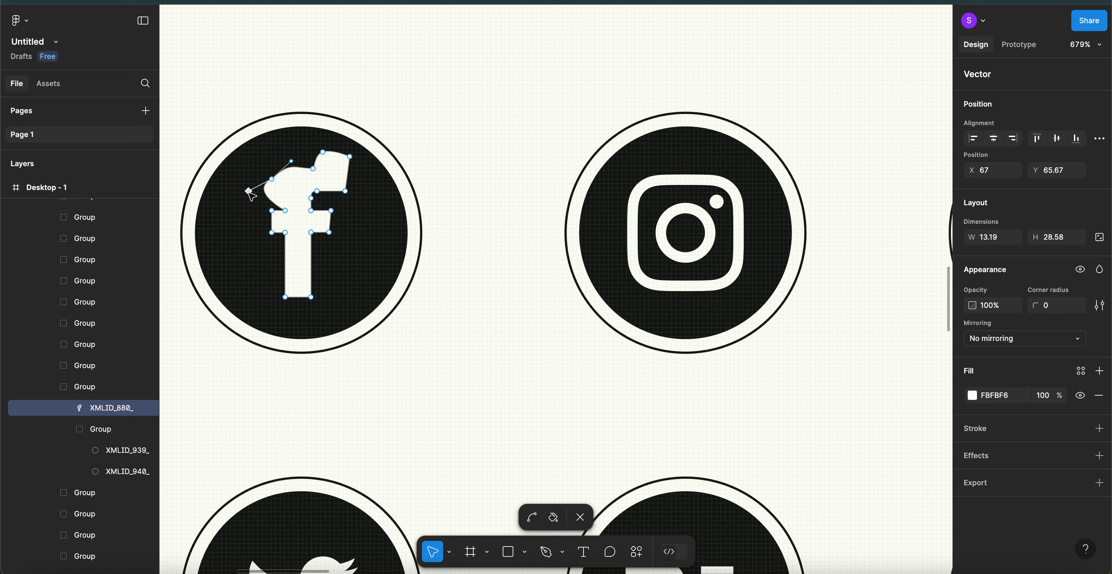
key(Escape)
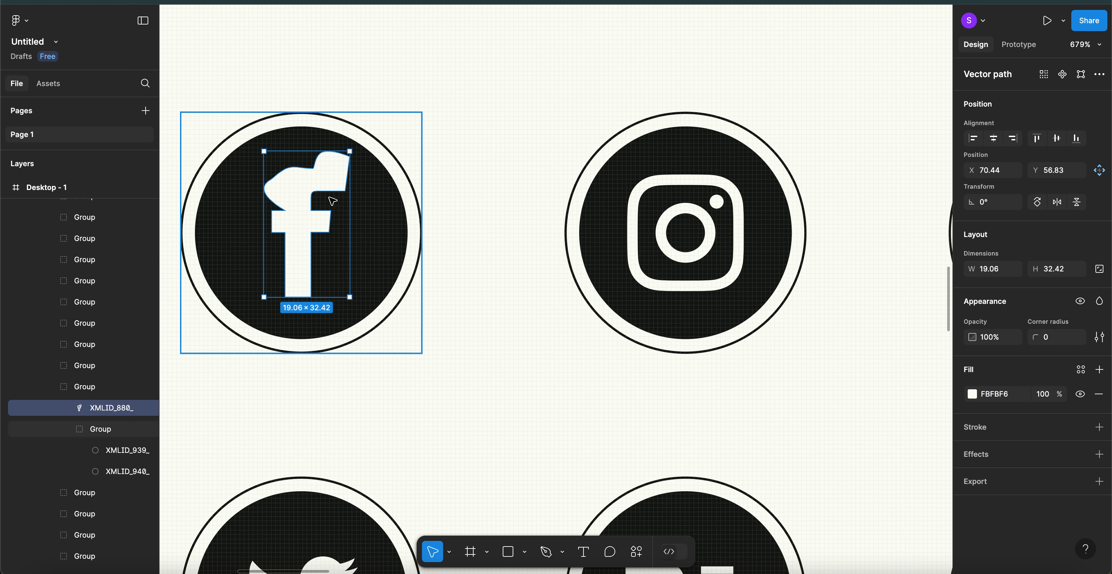
- Undo all the anchor edits on the Facebook icon's f and leave vector edit mode
key(Return)
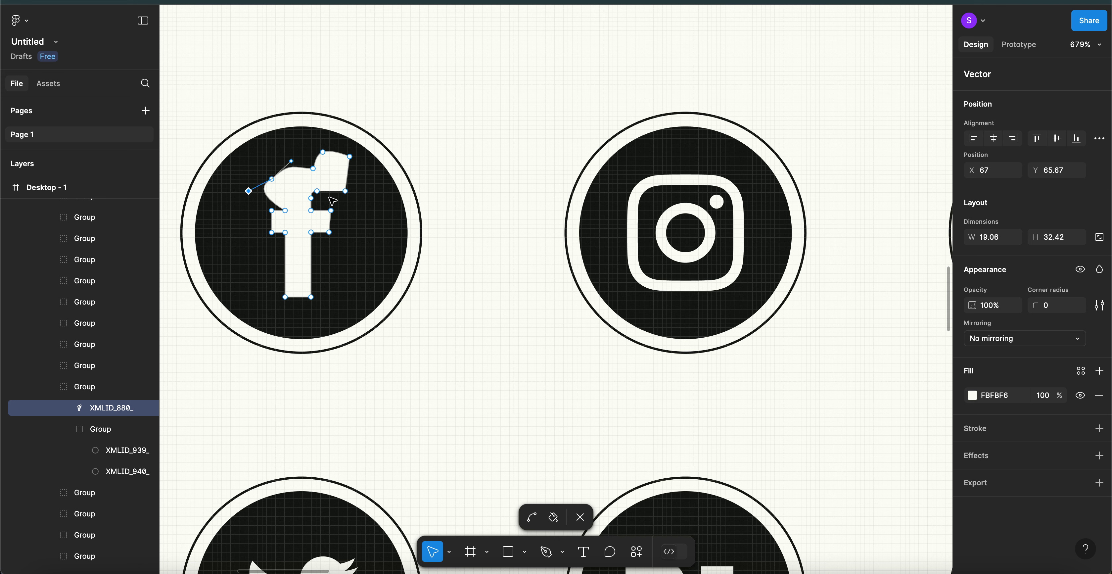
key(super+z)
key(super+z)
key(super+z)
key(super+z)
key(super+z)
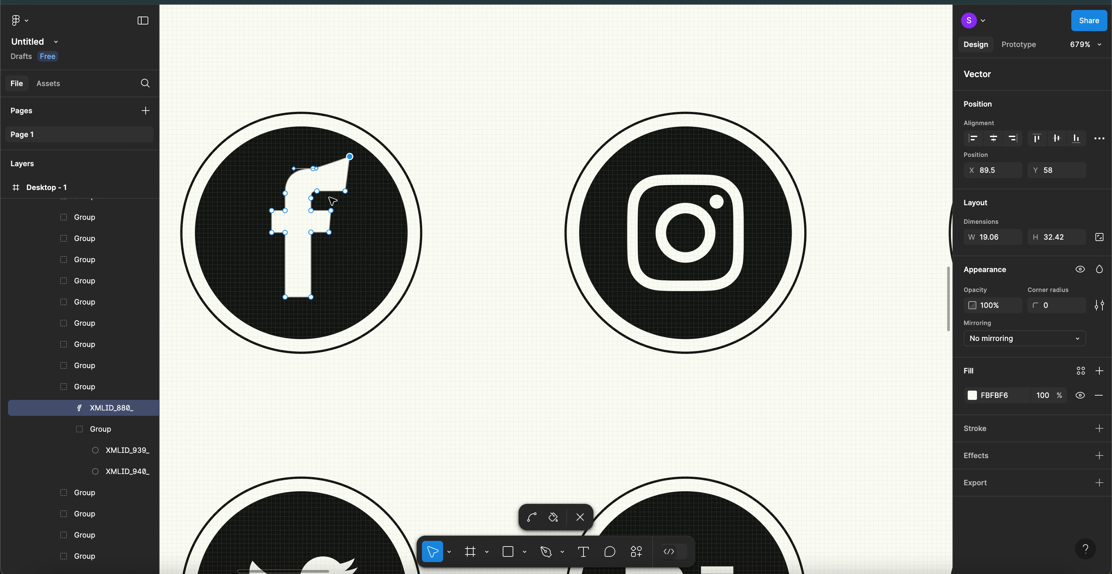
key(super+z)
key(super+z)
key(Escape)
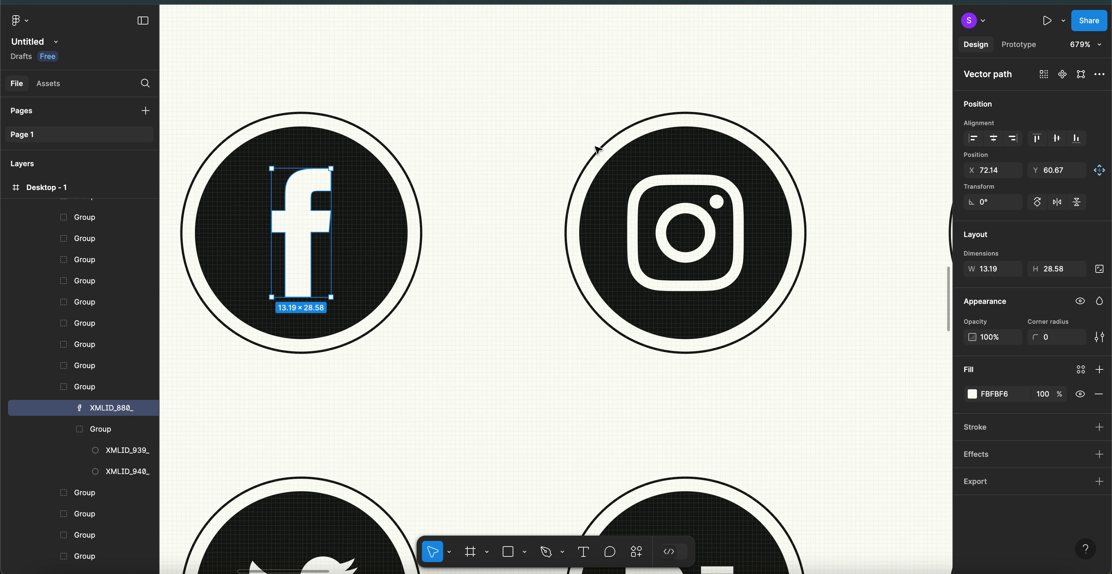
- Collapse the imported icon frame in the layer list and clear the selection
scroll(520, 115, down, 5)
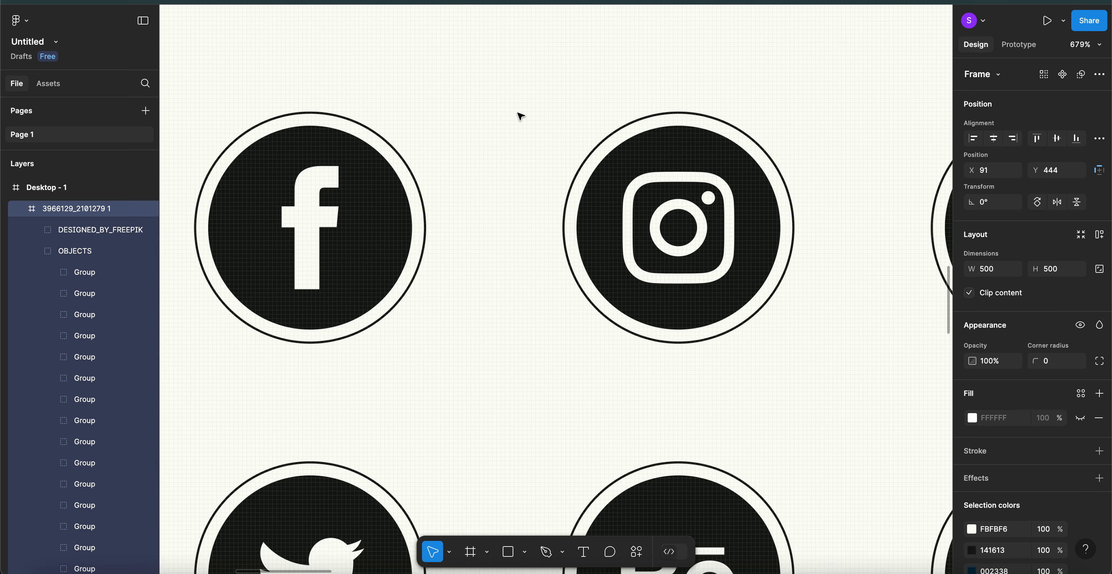
scroll(520, 116, right, 2)
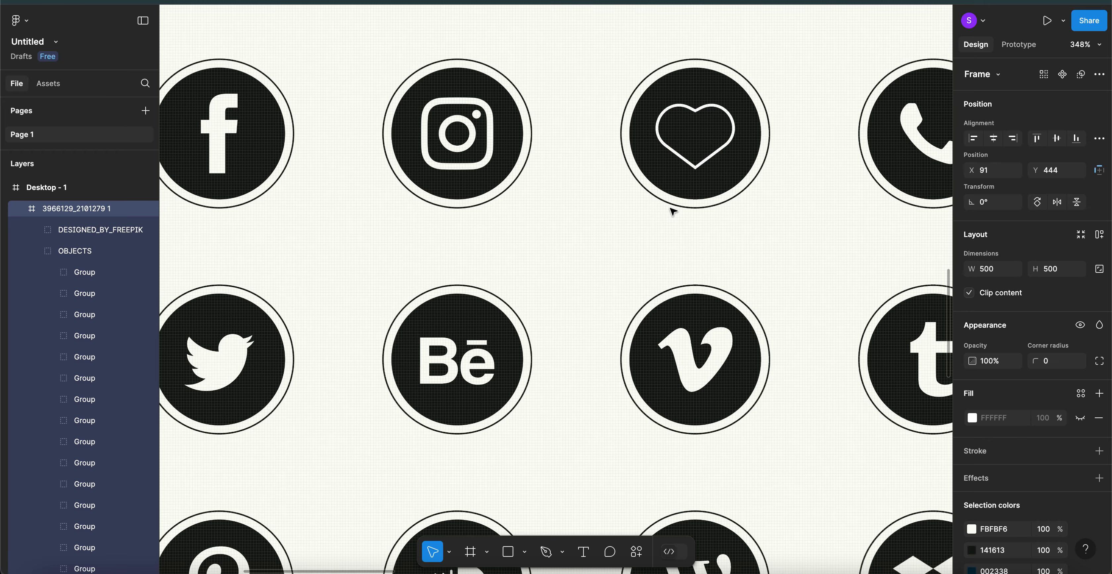
scroll(674, 212, up, 2)
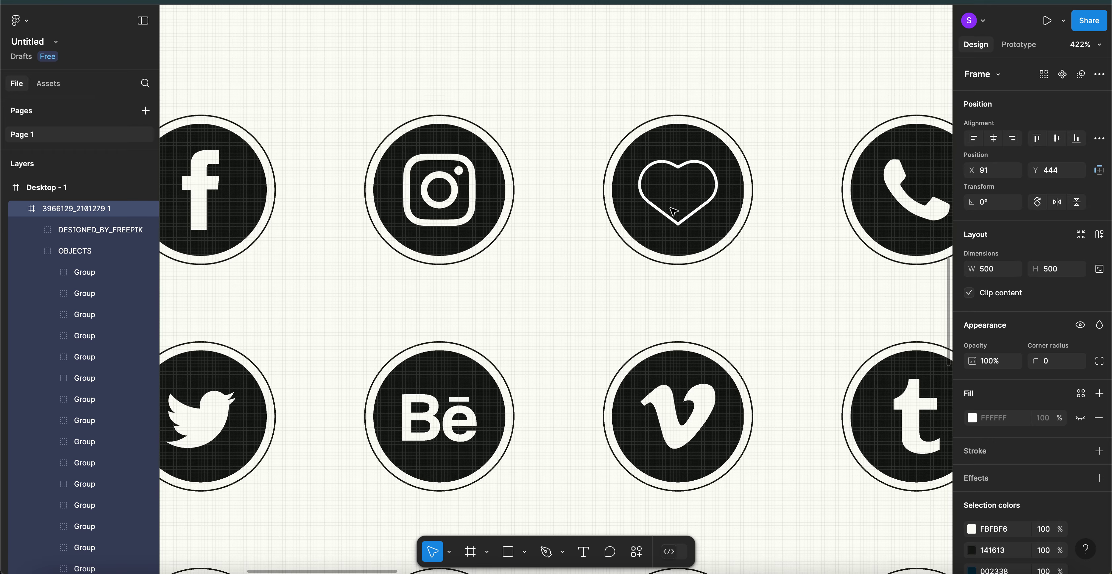
scroll(673, 212, up, 3)
scroll(671, 212, right, 3)
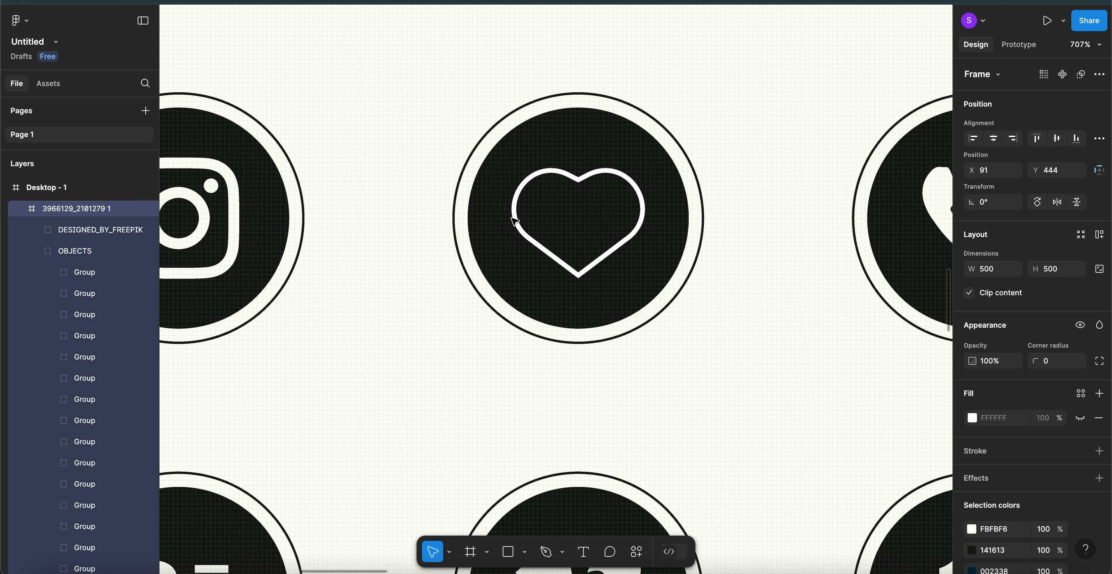
scroll(547, 270, up, 2)
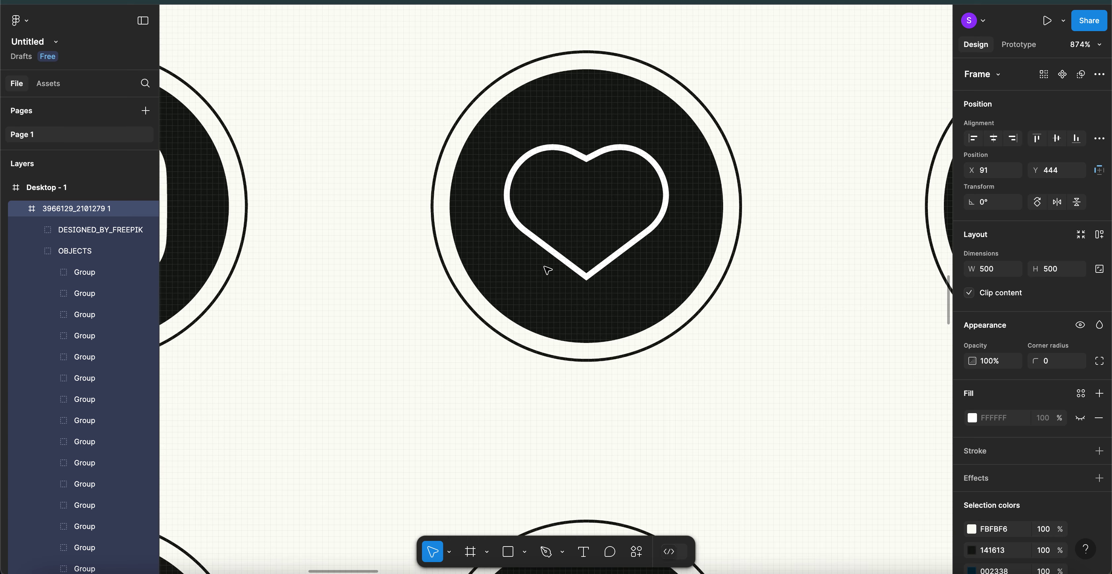
scroll(548, 270, right, 3)
scroll(547, 270, up, 2)
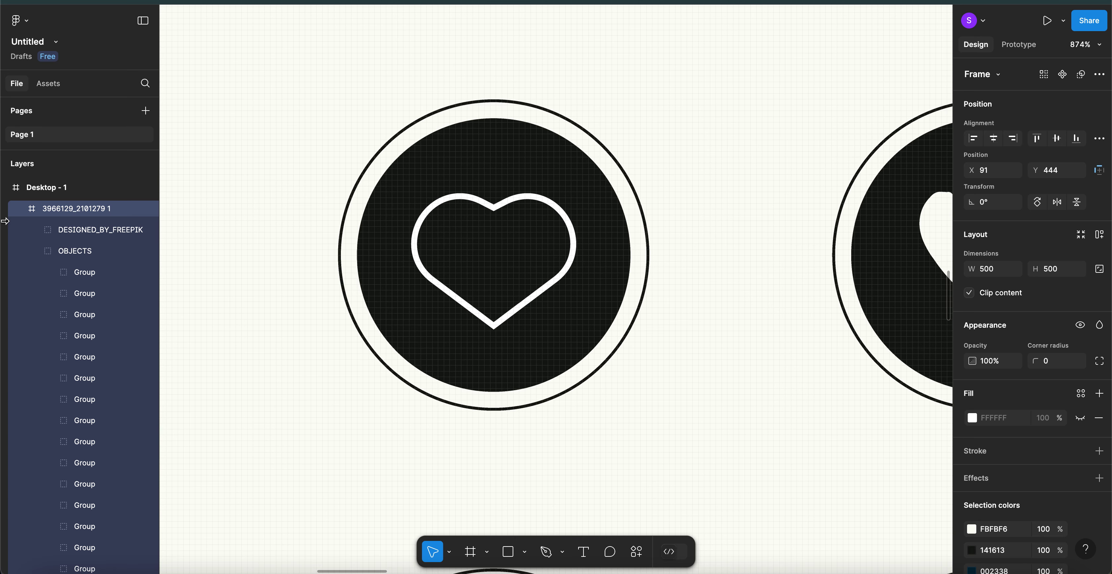
click(23, 209)
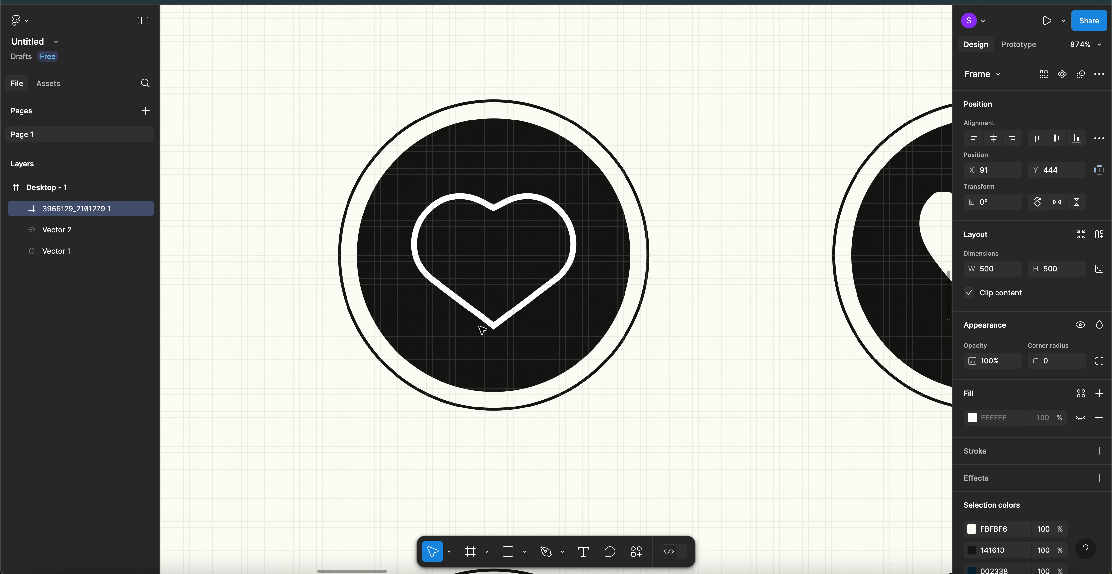
click(74, 332)
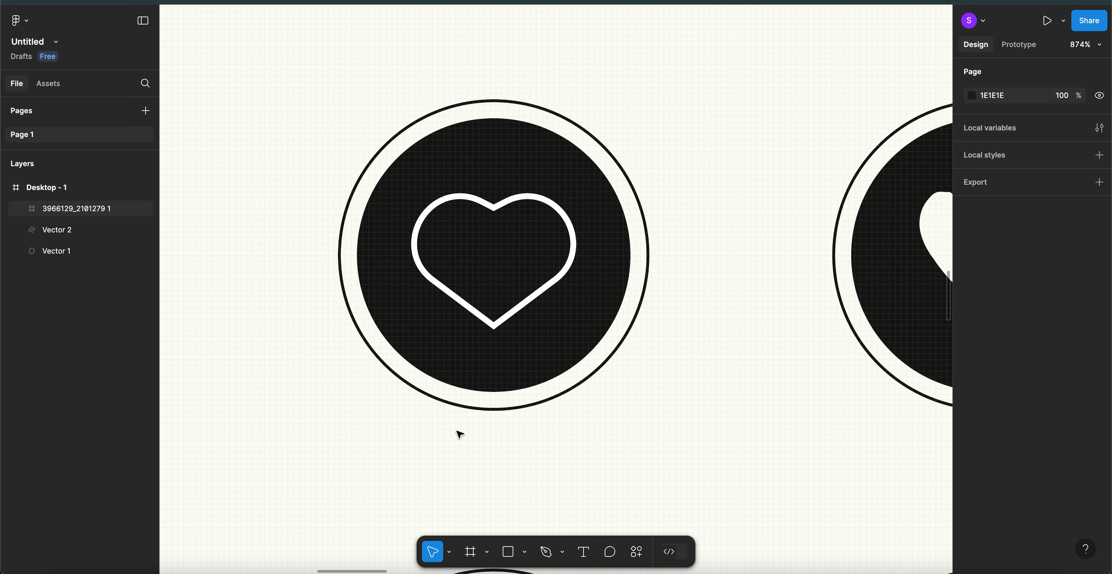
- Start a Pen tool path at the heart icon's bottom tip, about X 249.5, Y 87, with a straight segment along its right side to about X 260.5, Y 79
click(545, 551)
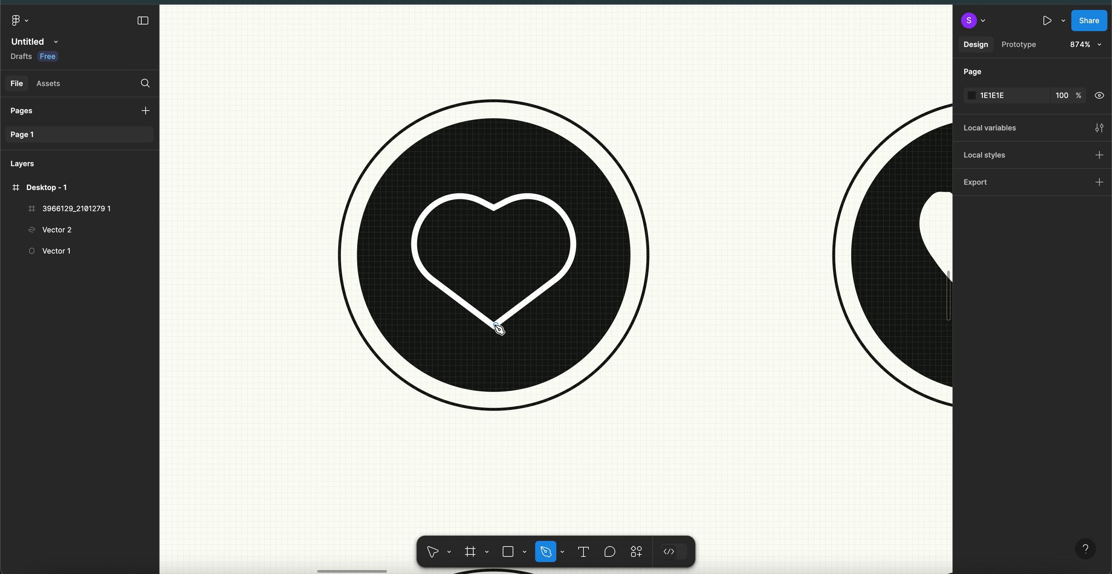
scroll(497, 329, up, 5)
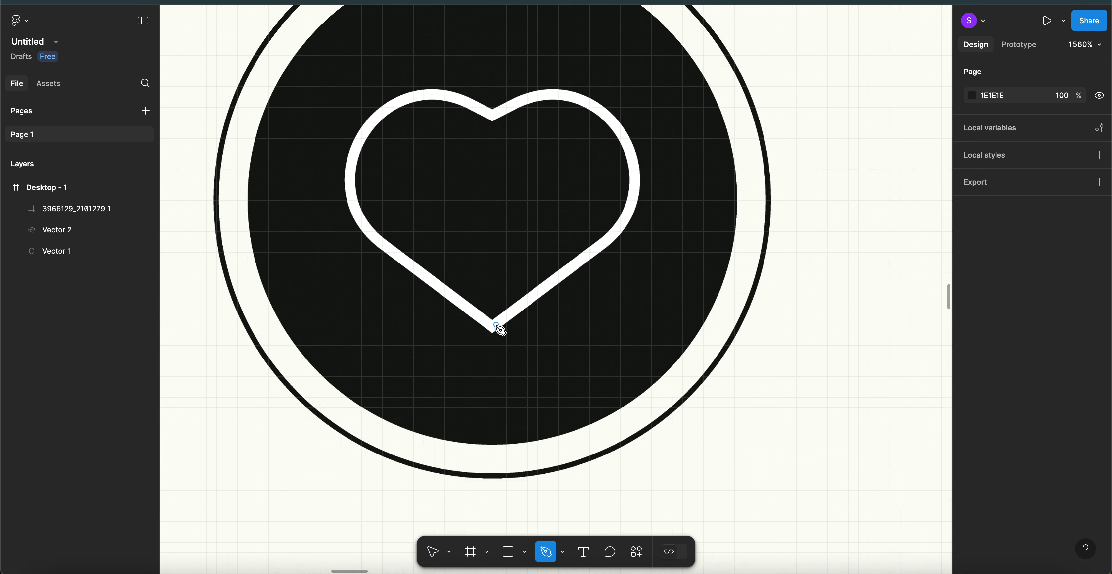
scroll(500, 330, up, 2)
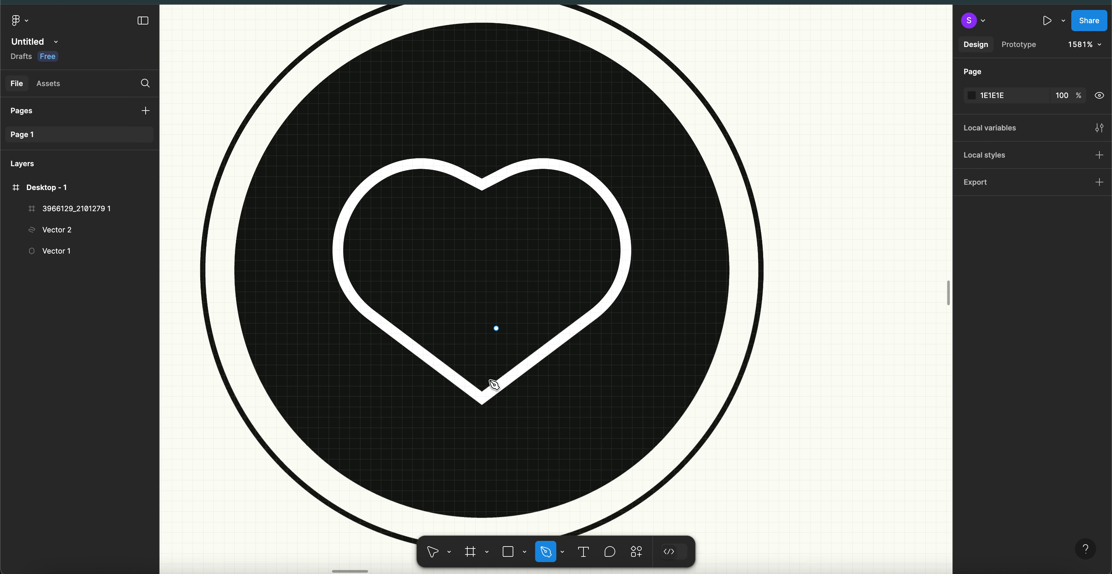
click(481, 396)
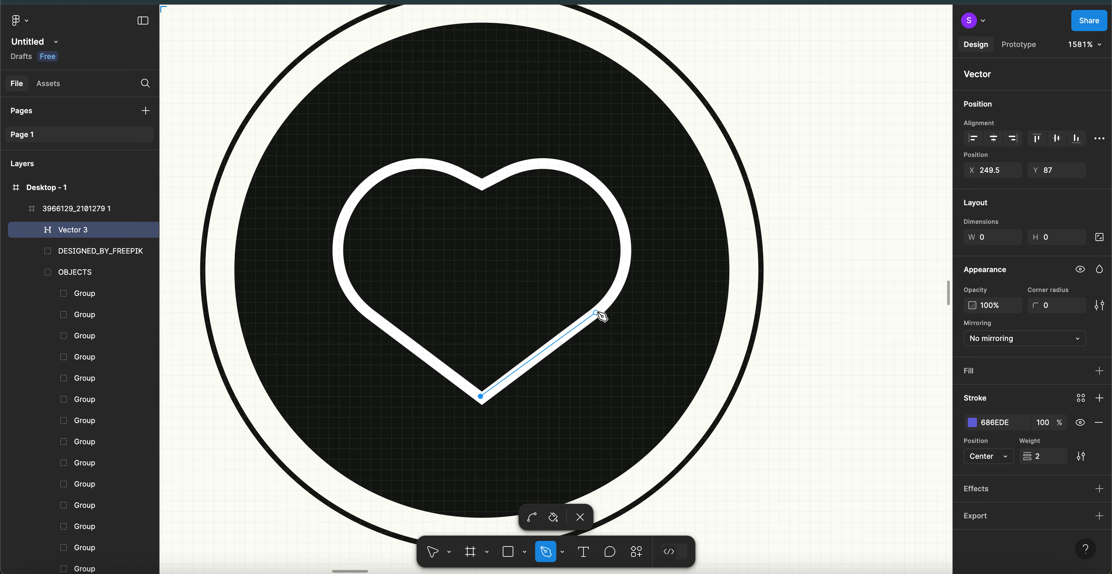
scroll(602, 316, up, 5)
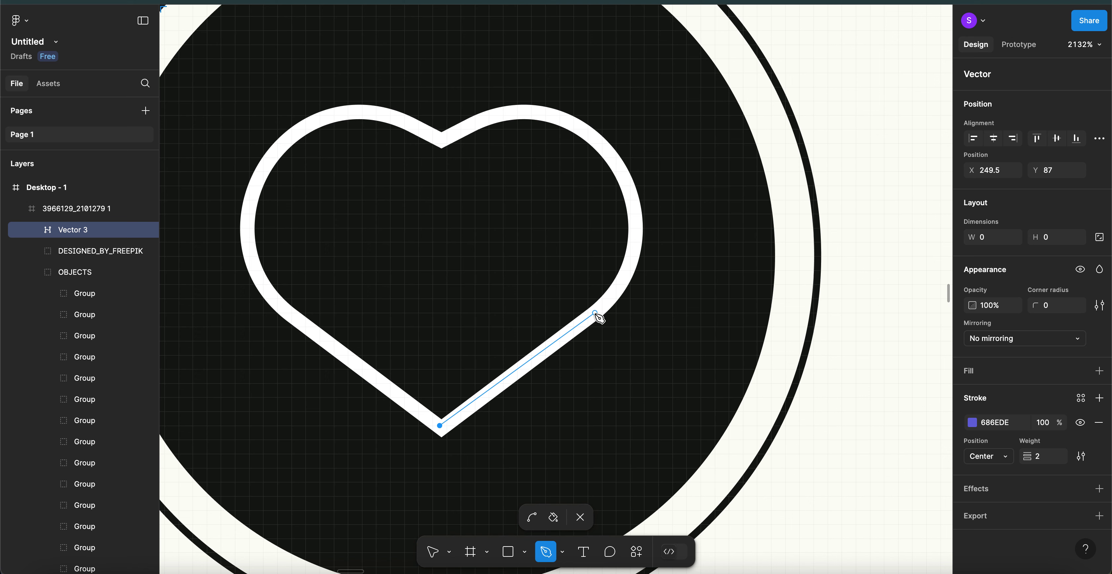
click(595, 313)
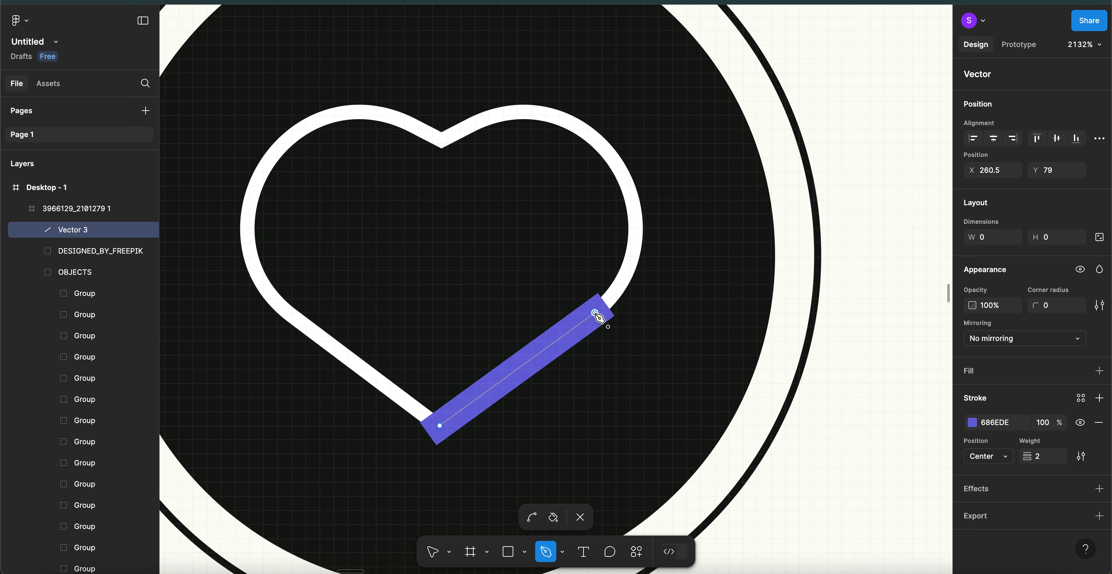
- Curve the path around the heart's right lobe to the top notch at about X 249.5, Y 67, and remove that anchor's outgoing handle
mouse_move(595, 313)
mouse_down()
mouse_move(580, 122)
mouse_move(411, 143)
mouse_move(418, 176)
mouse_move(258, 211)
mouse_move(257, 229)
mouse_move(221, 246)
mouse_move(235, 255)
mouse_up()
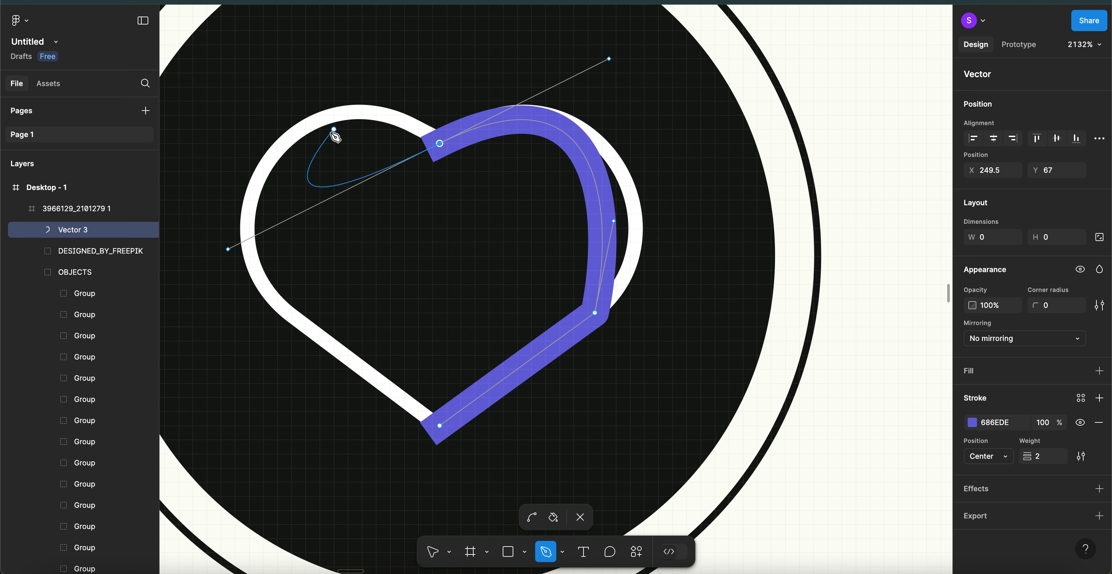
key(Escape)
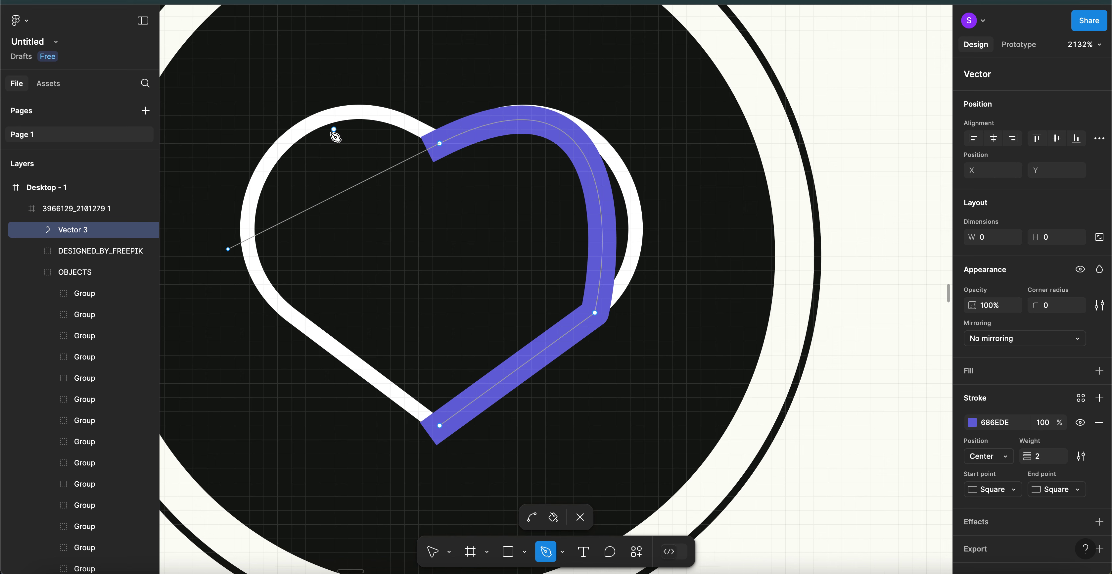
click(440, 144)
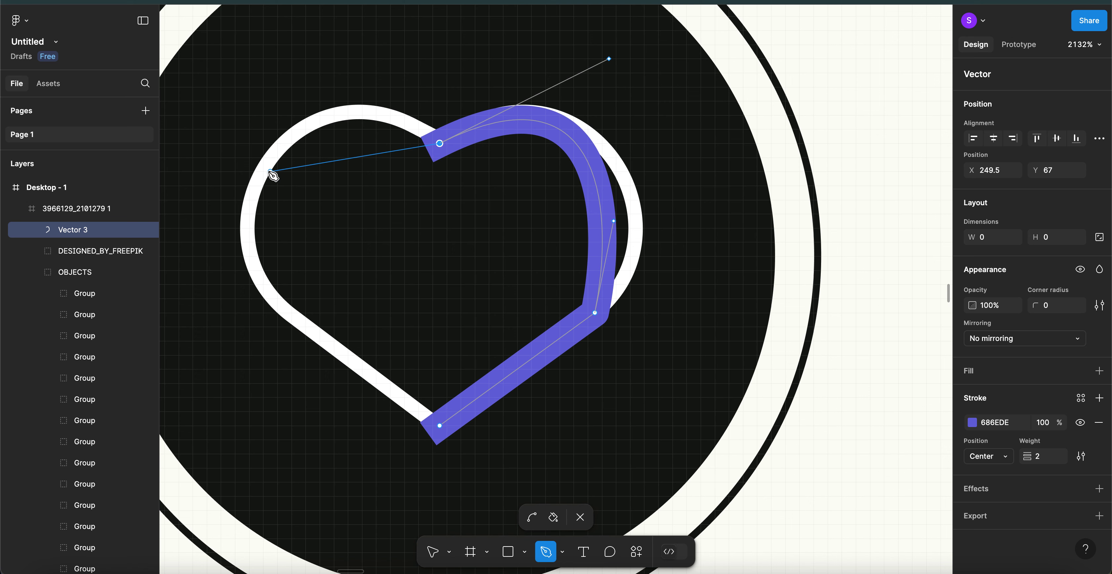
- Curve the path around the heart's left lobe through about X 237.5, Y 69 and X 239, Y 79.5, and close it at the bottom tip
drag(271, 172, 221, 262)
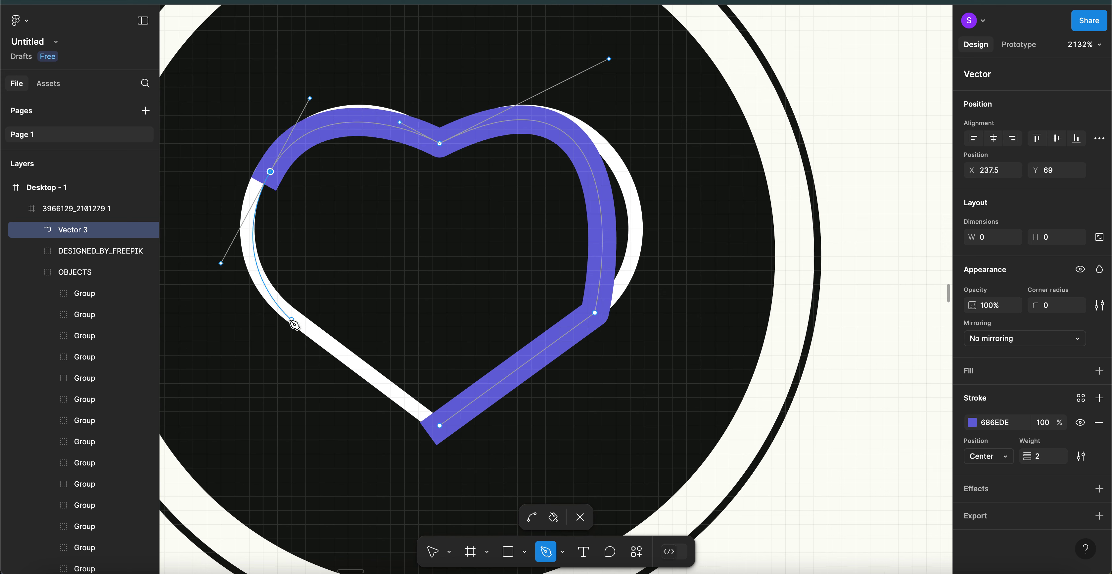
drag(292, 320, 315, 338)
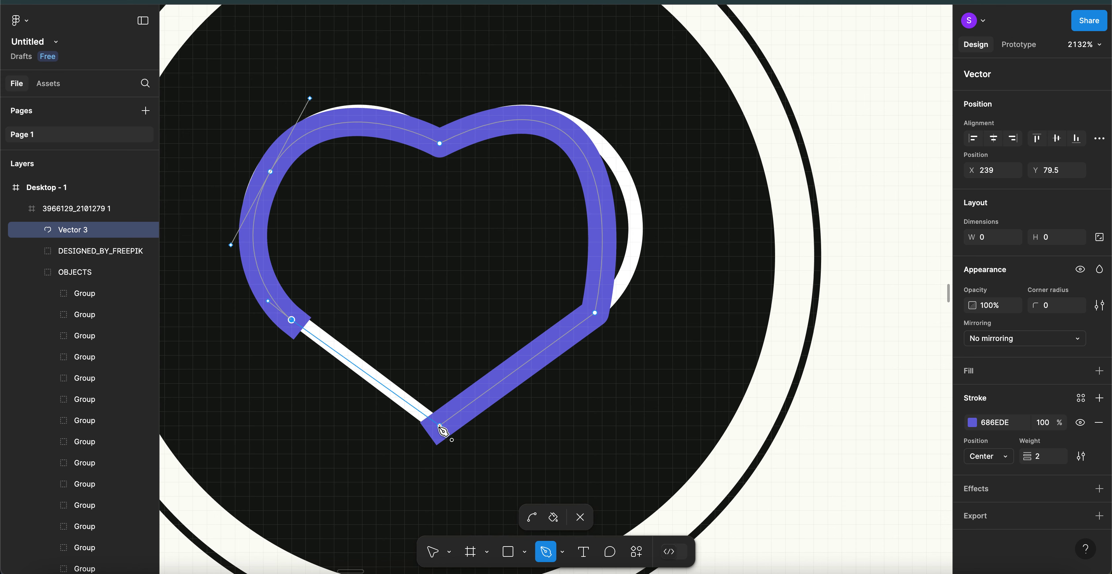
click(440, 425)
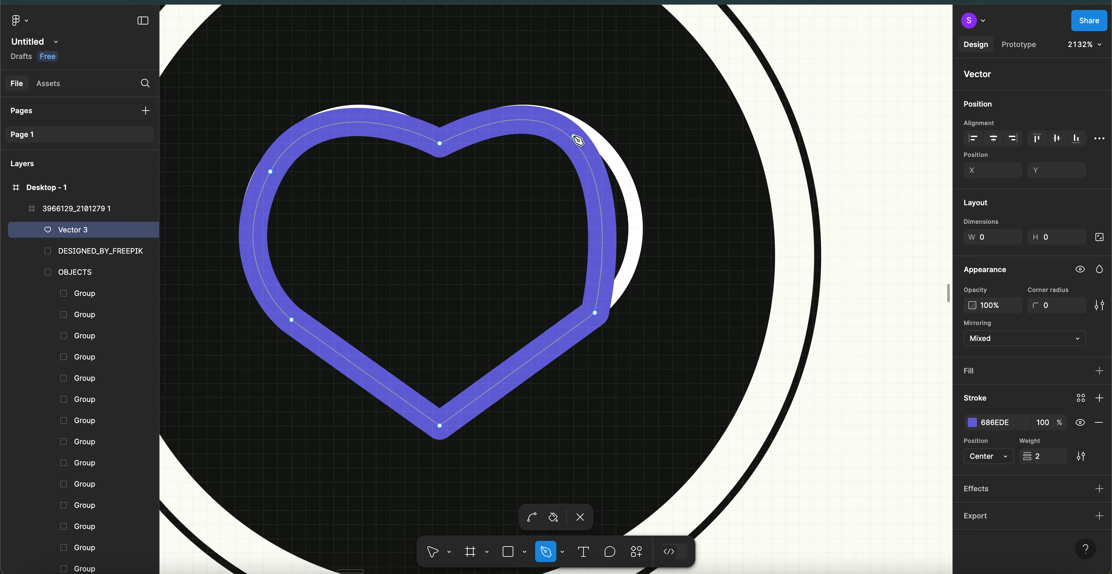
- Add an anchor on the right lobe's upper curve and move it outward to about X 260.5, Y 67.5
click(582, 150)
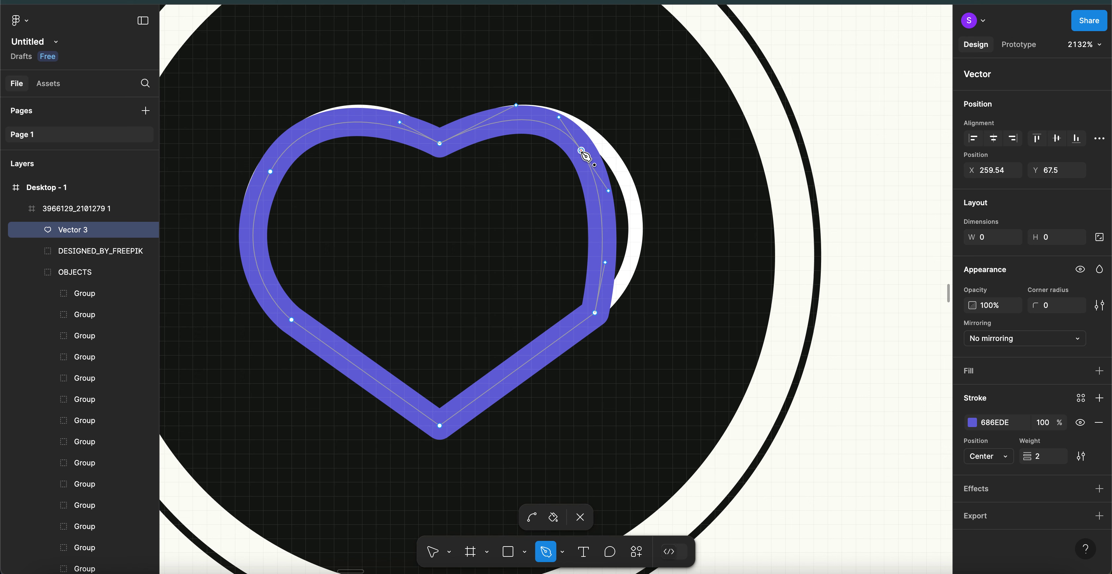
key(v)
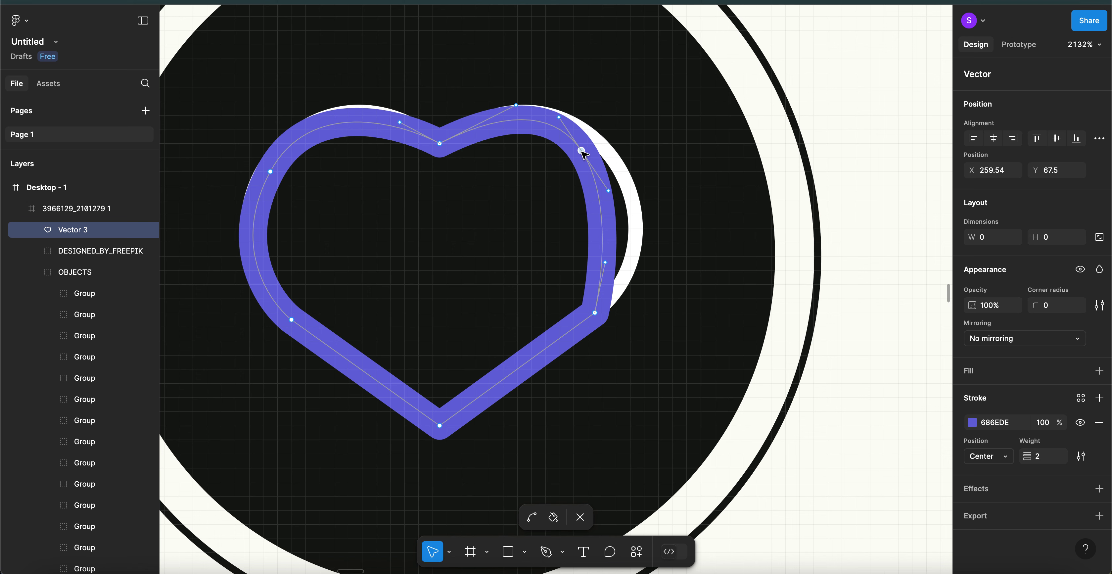
drag(581, 150, 595, 151)
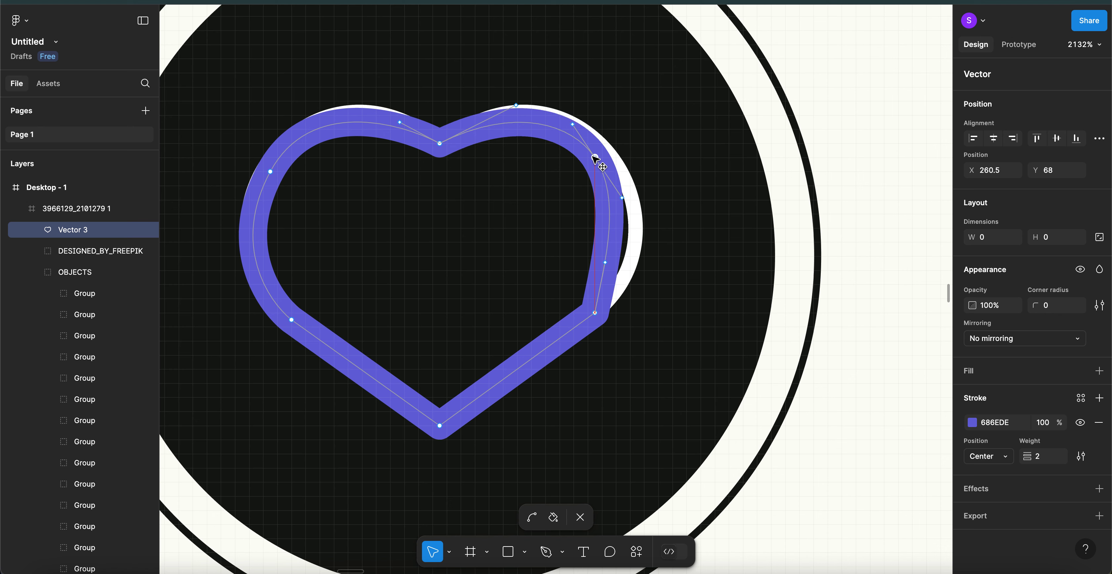
- Set the heart path's stroke weight to 1
click(1044, 459)
text(1)
key(Return)
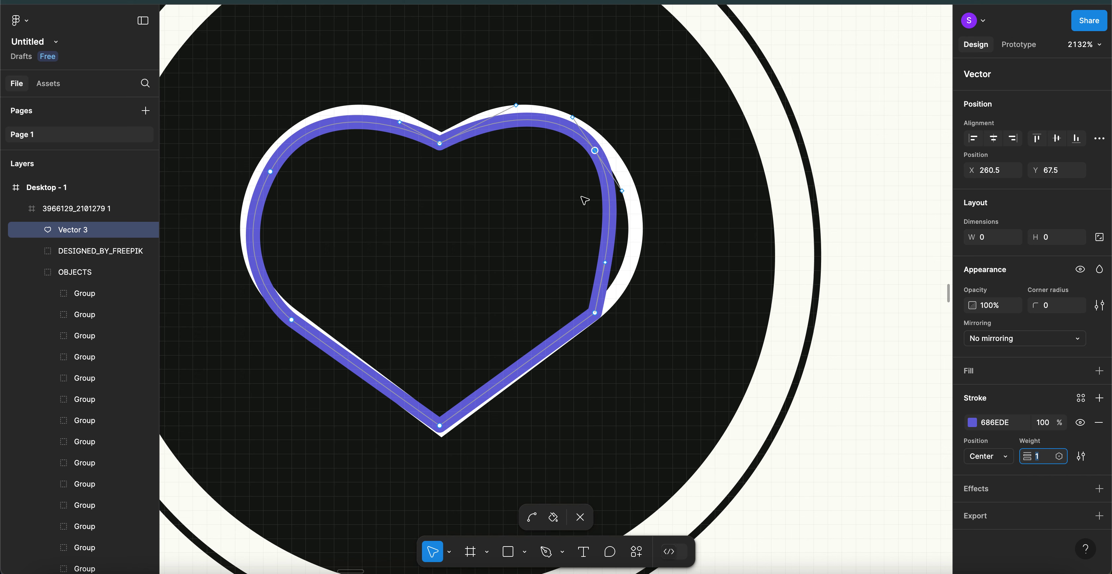
- Move the right lobe's upper anchor to about X 261, Y 67.5 and the left lobe's anchor to about X 237, Y 69
click(599, 153)
drag(601, 153, 602, 151)
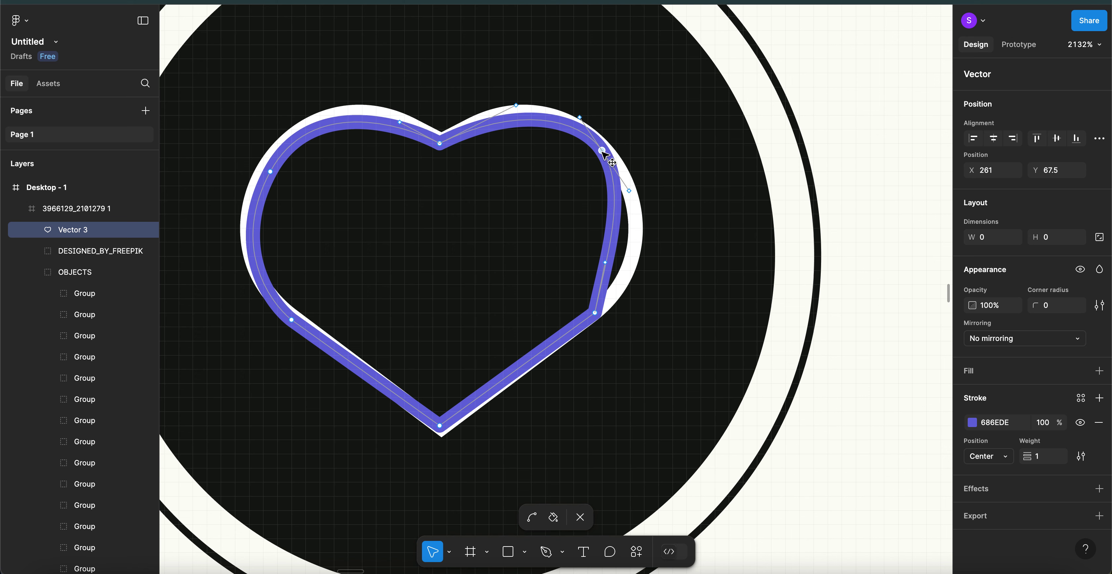
click(440, 143)
drag(441, 146, 441, 140)
scroll(441, 143, up, 5)
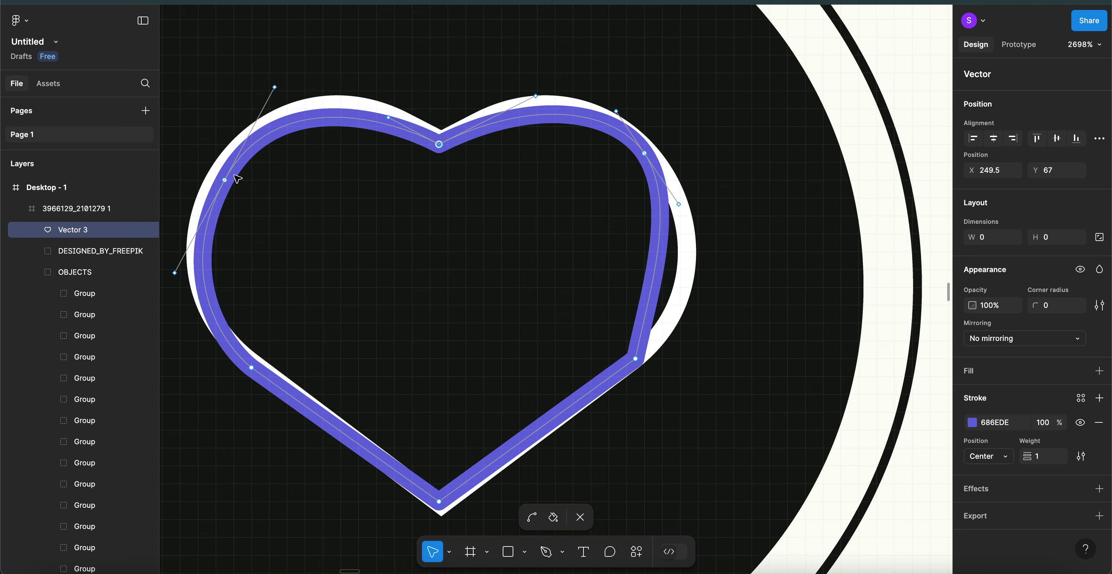
click(224, 181)
drag(223, 182, 221, 179)
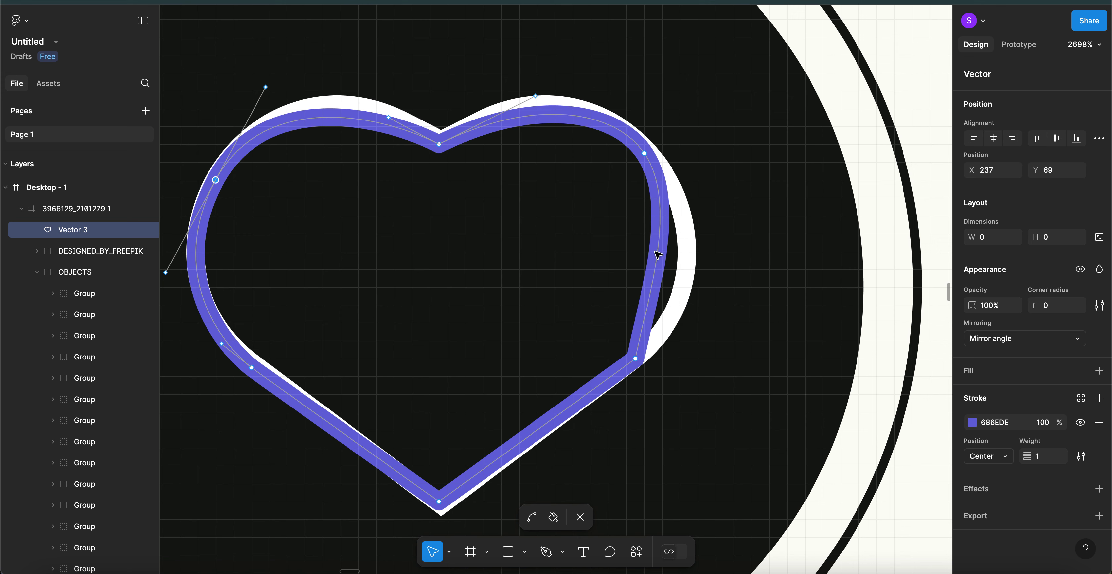
- Bulge the heart's right side outward by moving the lower-right anchor's handle to about X 264, Y 76
click(644, 153)
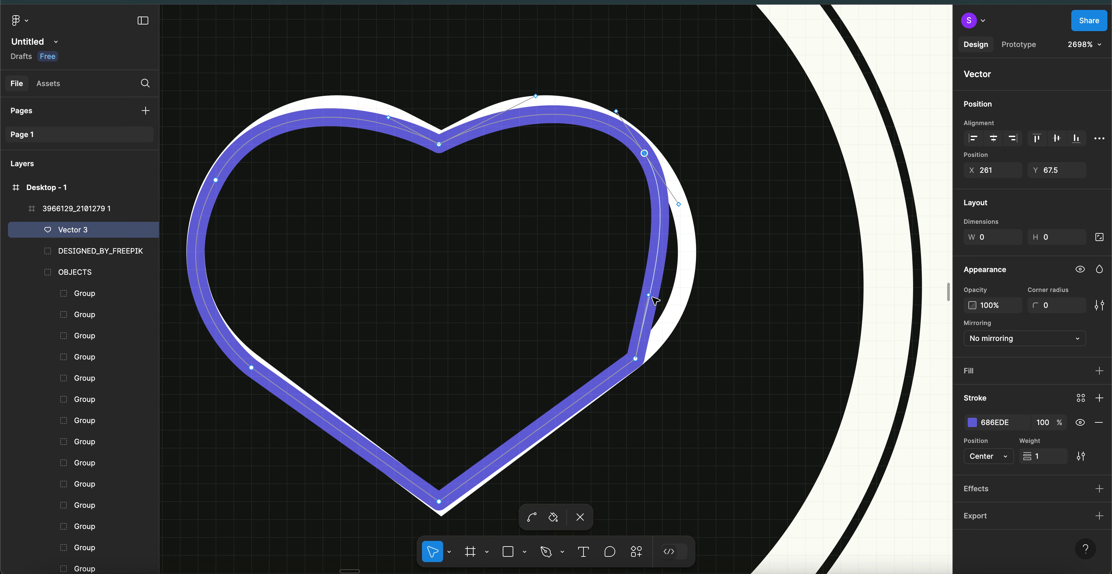
drag(649, 296, 698, 304)
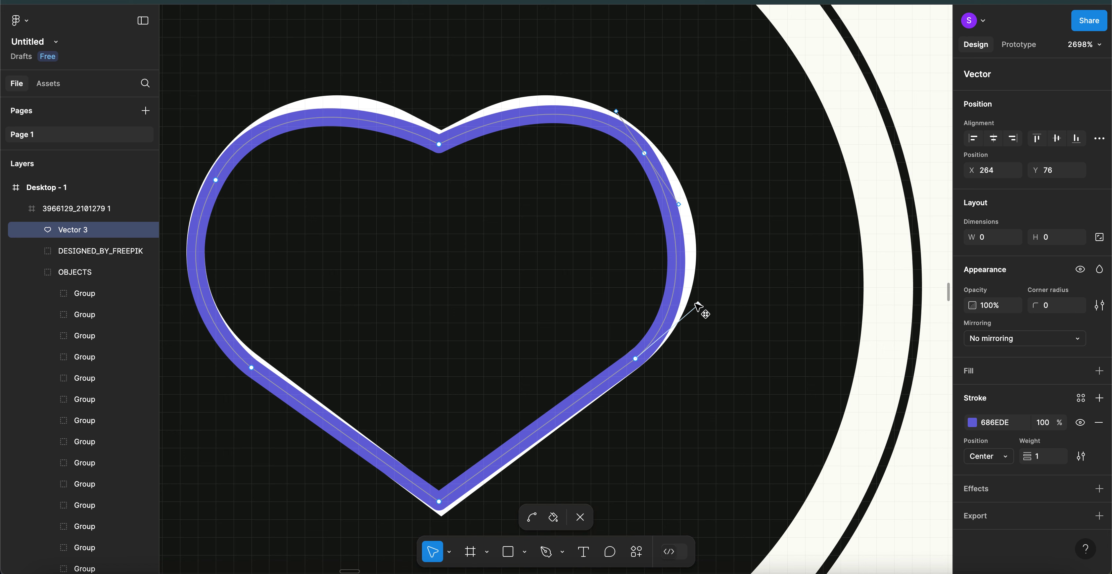
click(698, 305)
- Add another anchor on the heart's right side and move it outward to about X 263, Y 71
key(p)
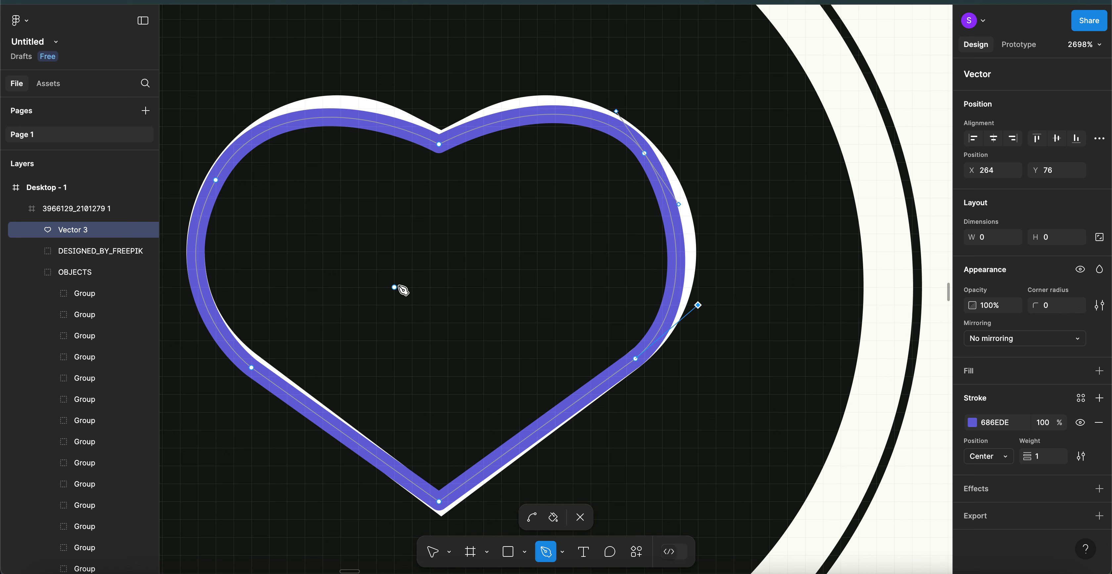
click(671, 216)
key(v)
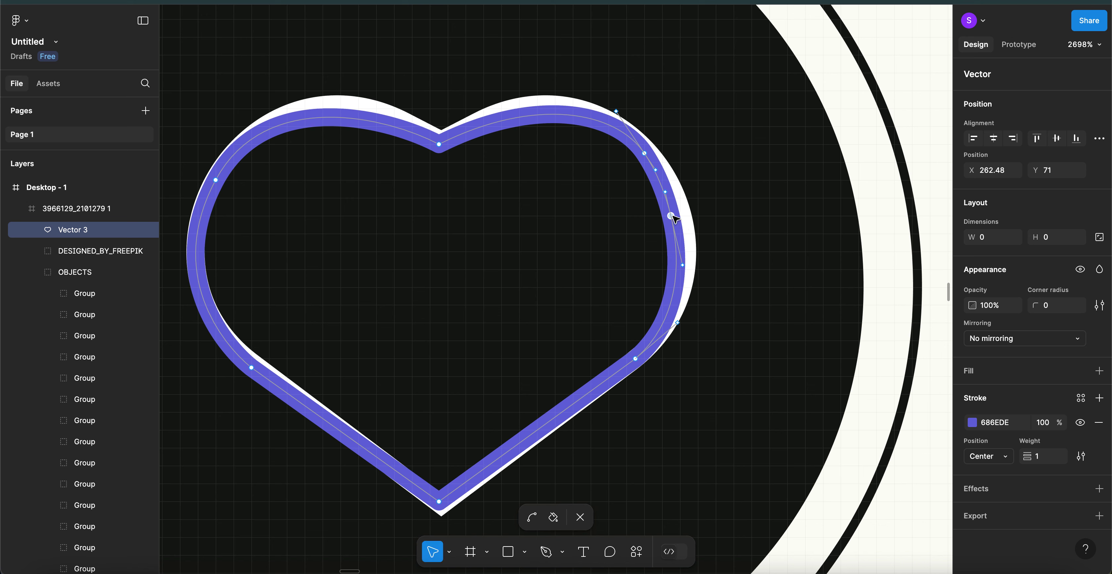
drag(674, 216, 679, 216)
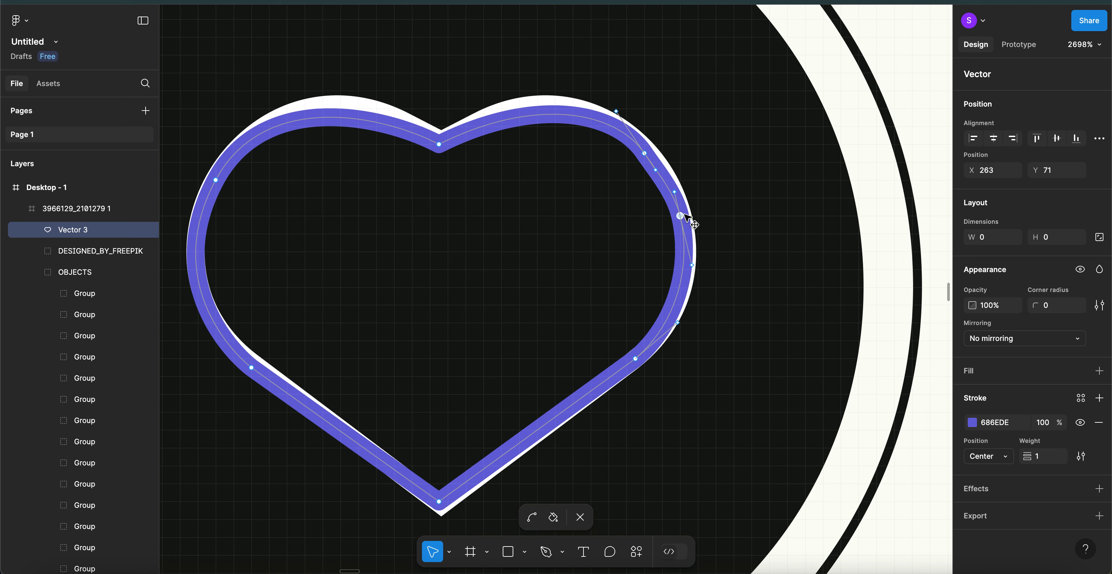
key(Up)
key(ctrl+z)
- Move the right lobe's upper anchor to about X 260.5, Y 67, with its upper handle at X 258.5, Y 64.5 and its lower handle lengthened
drag(645, 155, 638, 145)
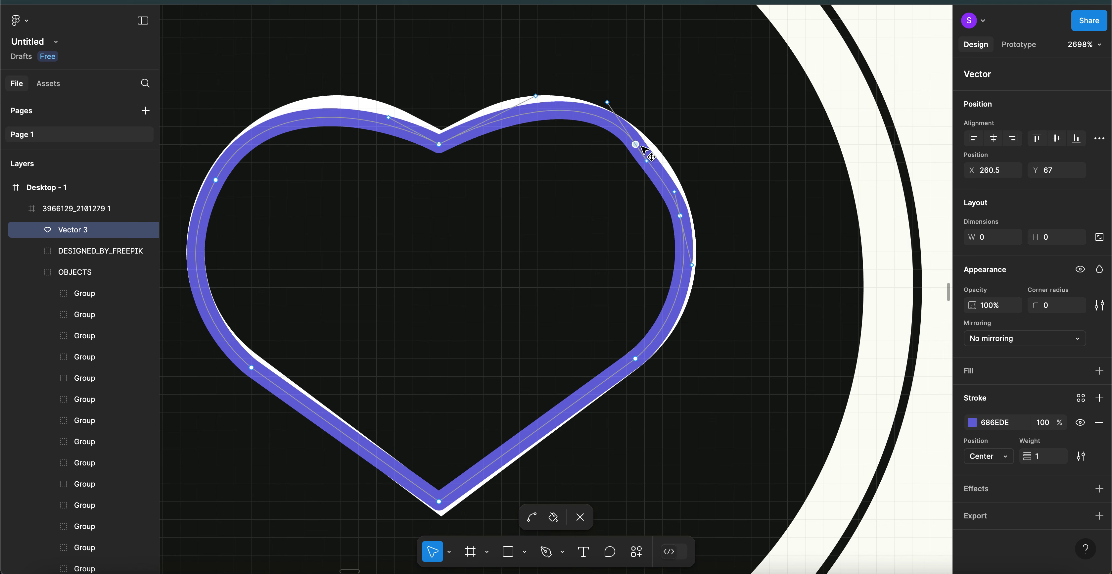
click(607, 102)
drag(600, 104, 595, 101)
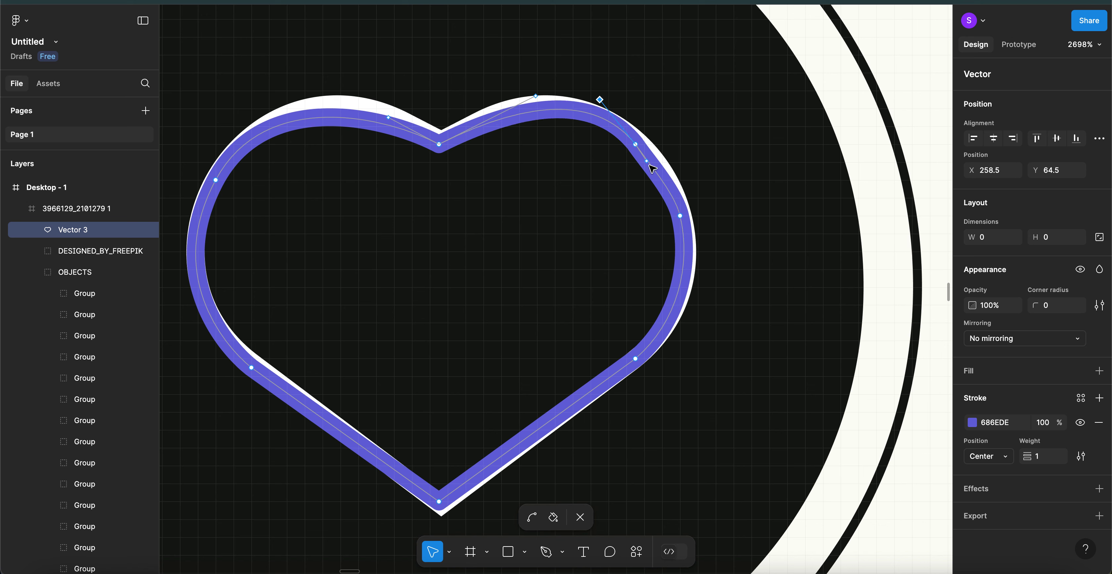
drag(651, 163, 670, 181)
click(635, 145)
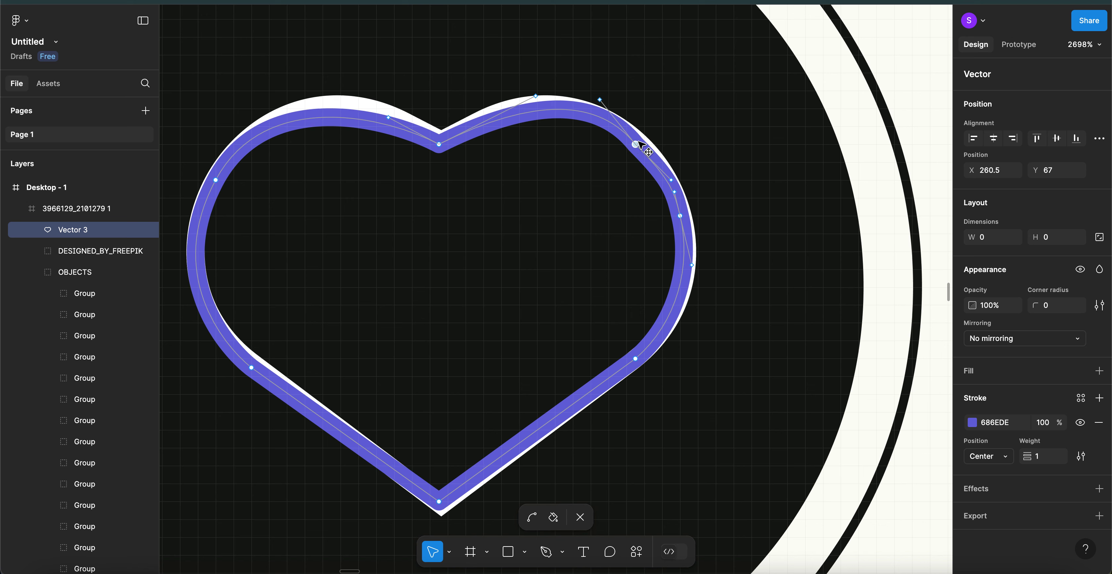
- Raise the top notch's handles to about X 246, Y 64 and X 252.5, Y 64, keeping the notch anchor at X 249.5, Y 67
mouse_move(389, 117)
mouse_down()
mouse_move(370, 109)
mouse_move(382, 98)
mouse_up()
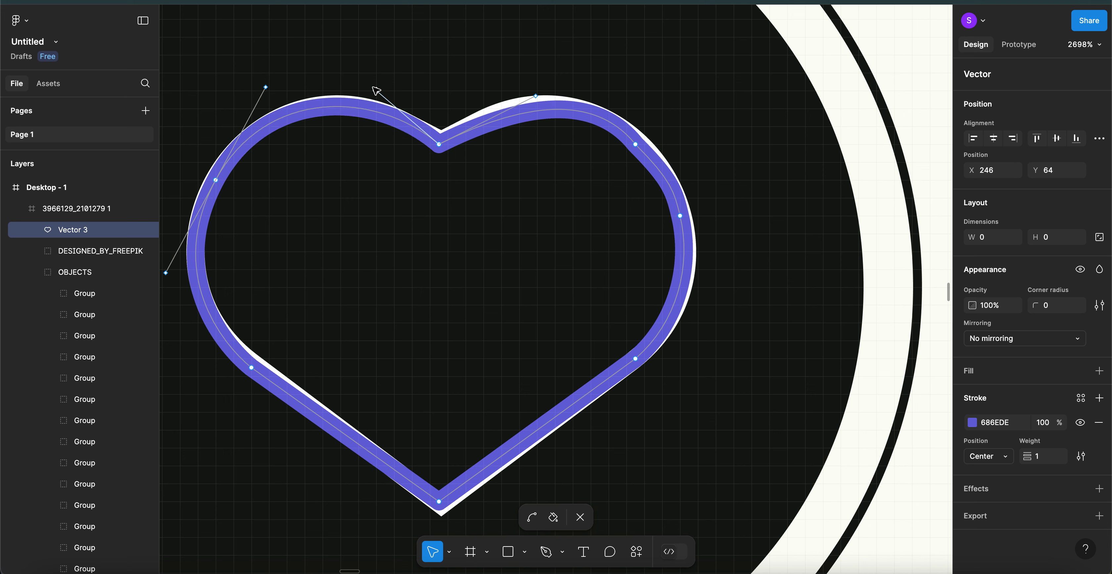
click(375, 90)
drag(537, 98, 505, 96)
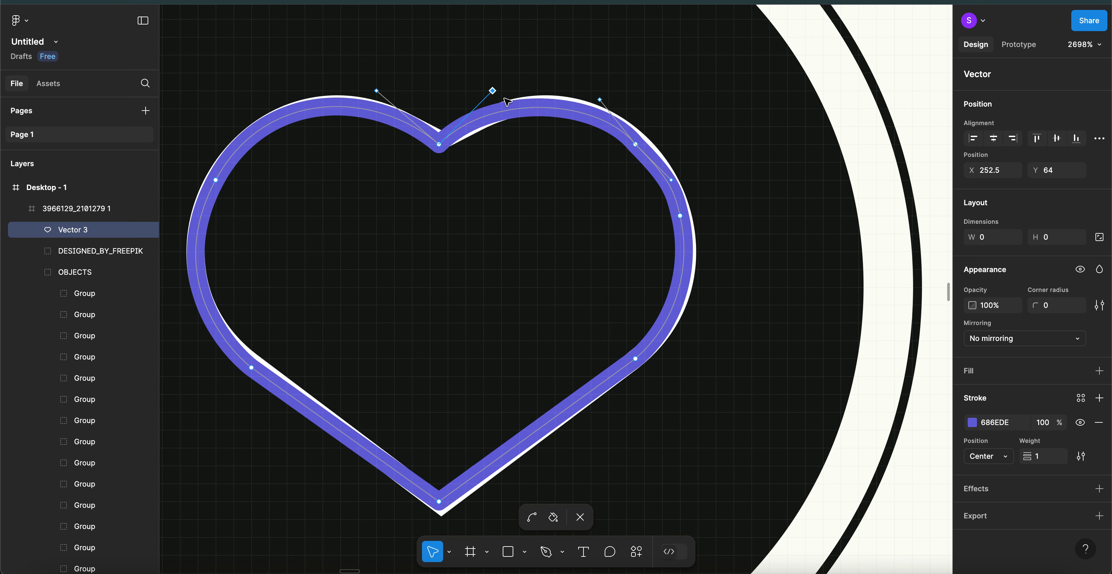
click(439, 145)
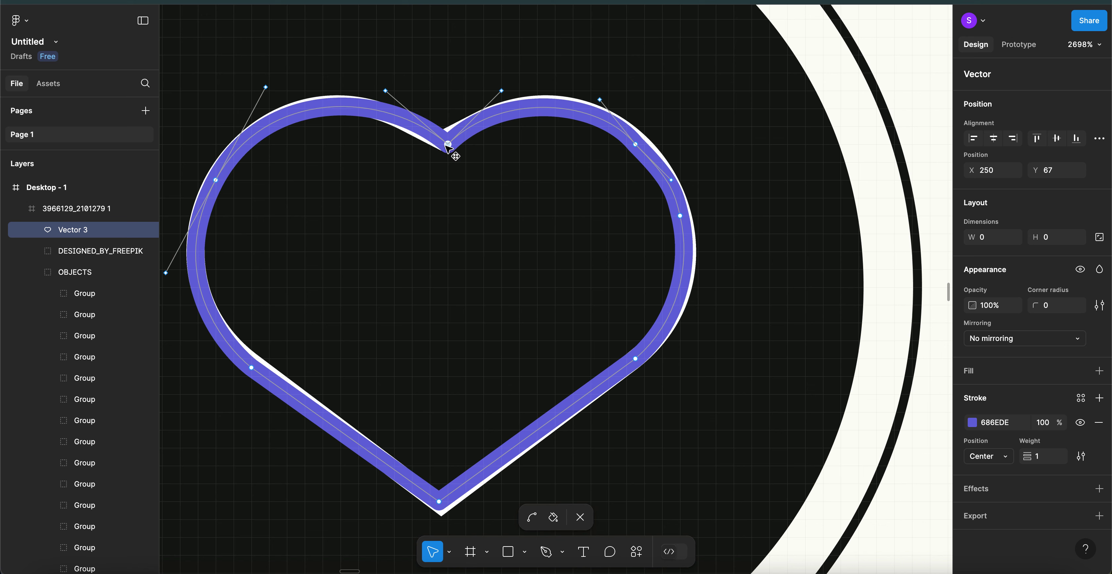
drag(443, 147, 443, 146)
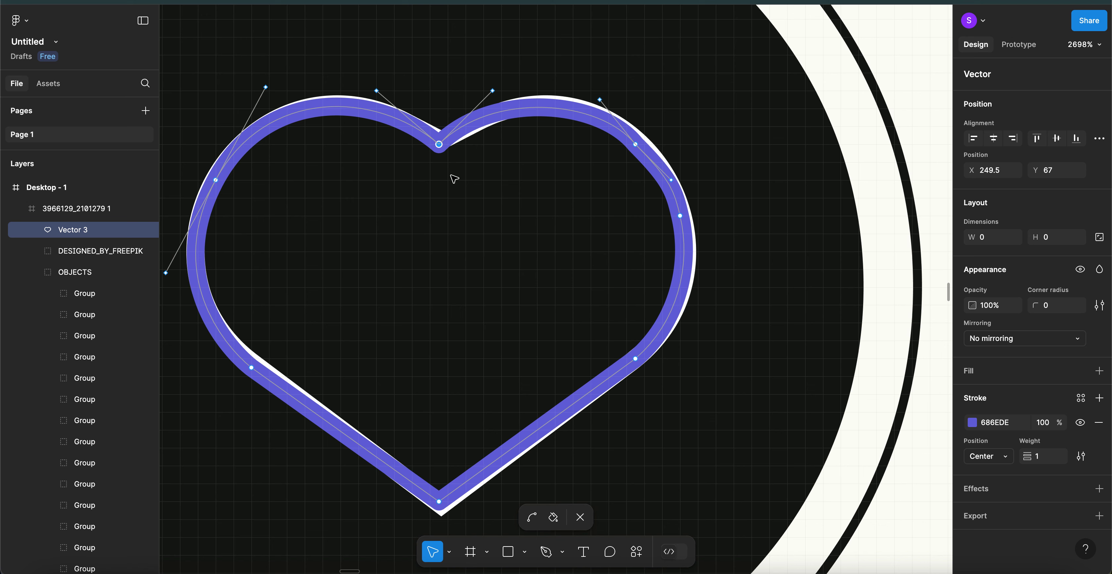
key(p)
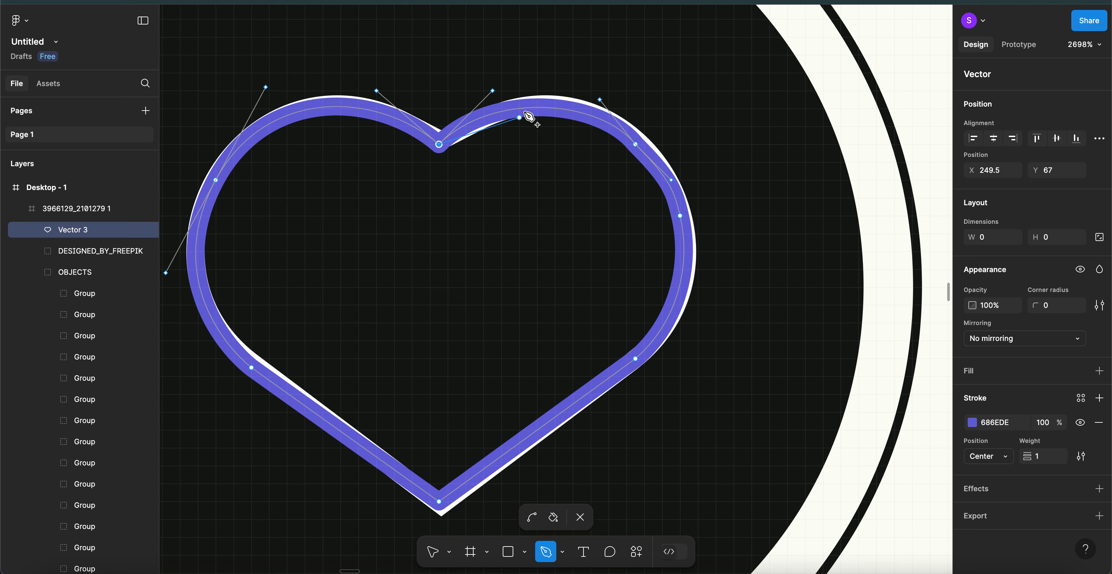
click(541, 108)
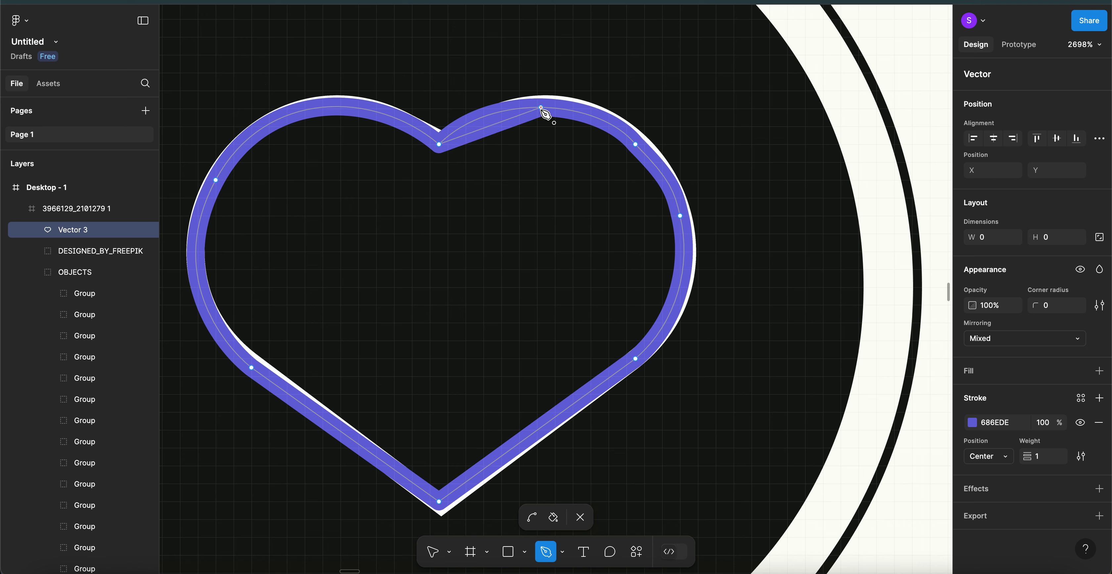
key(ctrl+z)
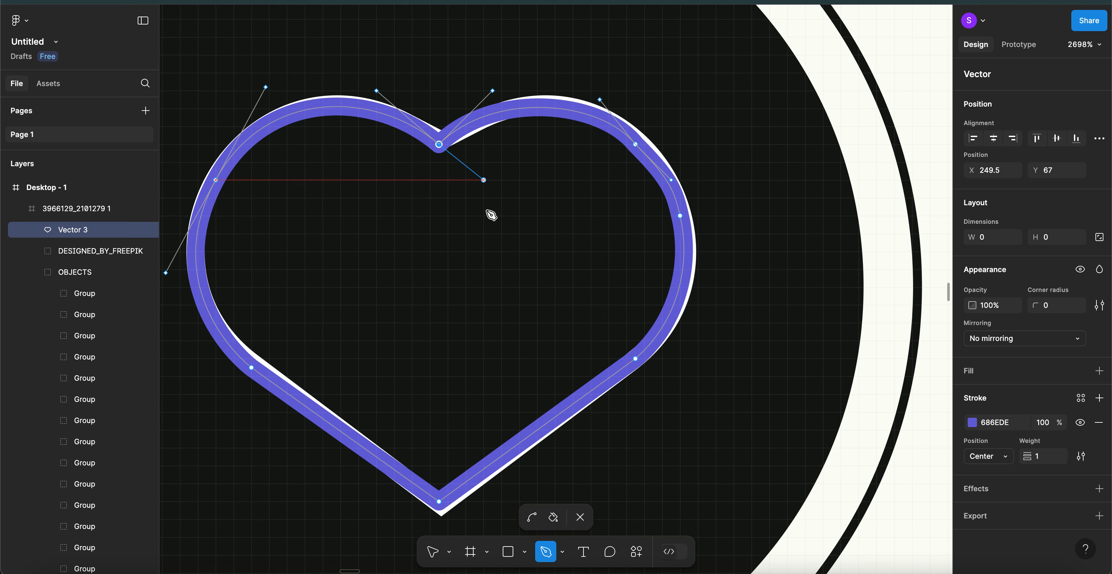
key(Escape)
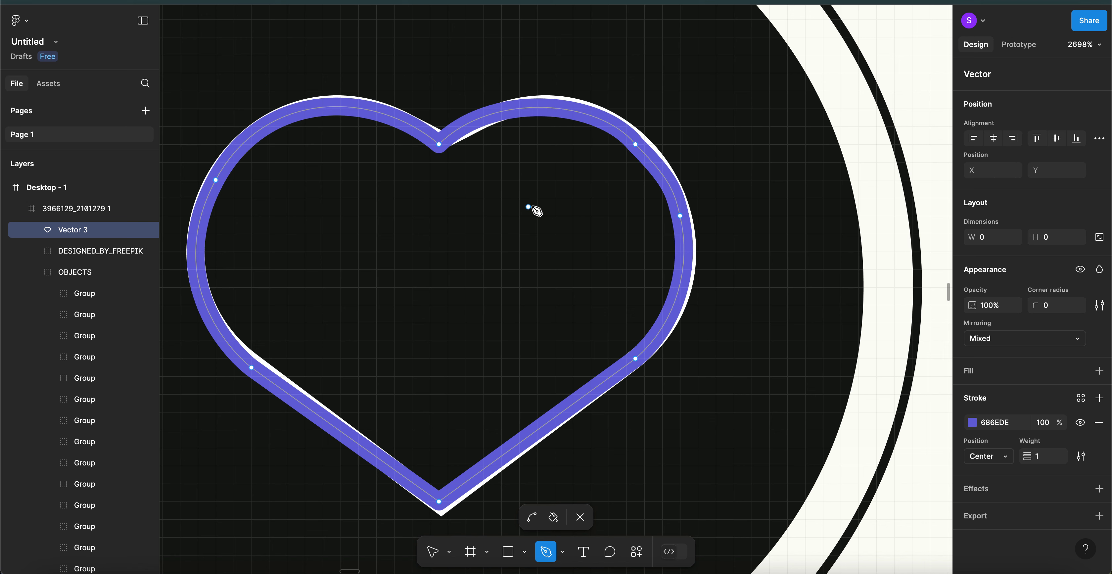
- Add an anchor at the crest of the right lobe and move it to about X 257, Y 65
click(558, 108)
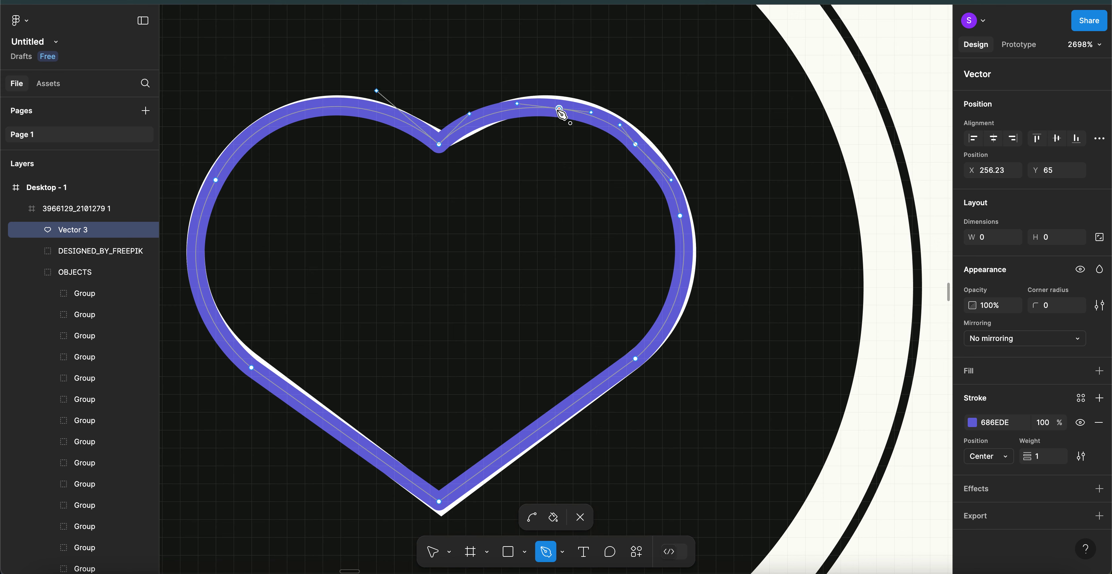
key(v)
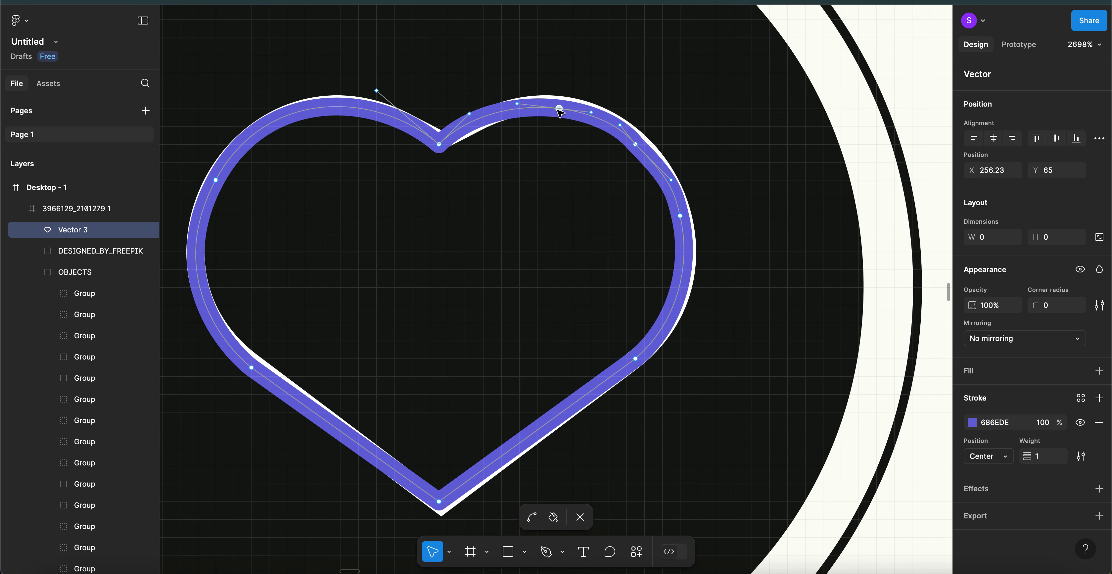
drag(559, 111, 570, 107)
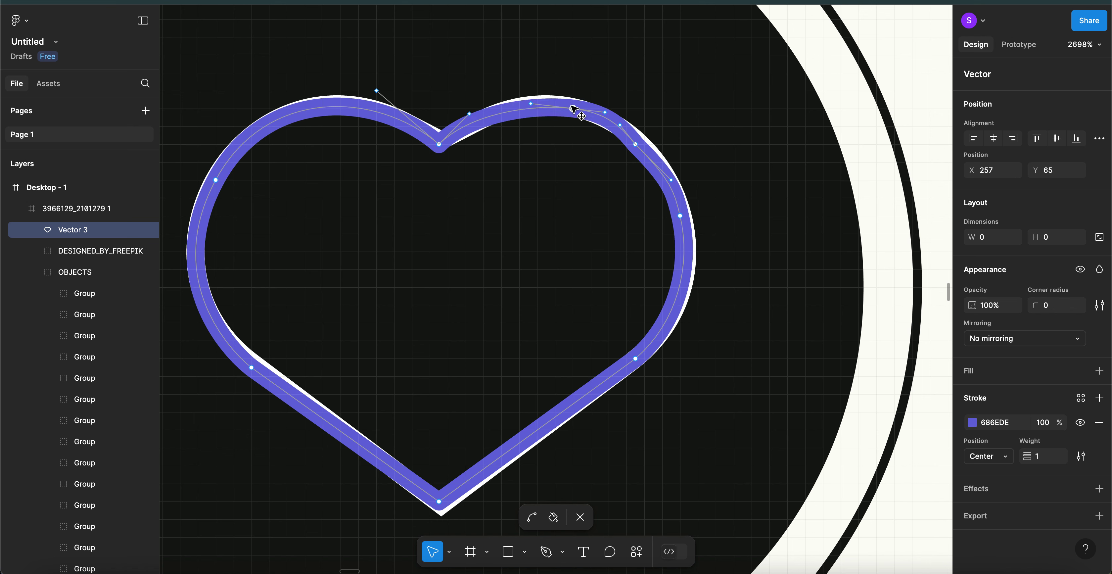
- Move the top notch's right handle to about X 253.5, Y 64.5 so the curve follows the icon's right lobe
drag(469, 113, 509, 108)
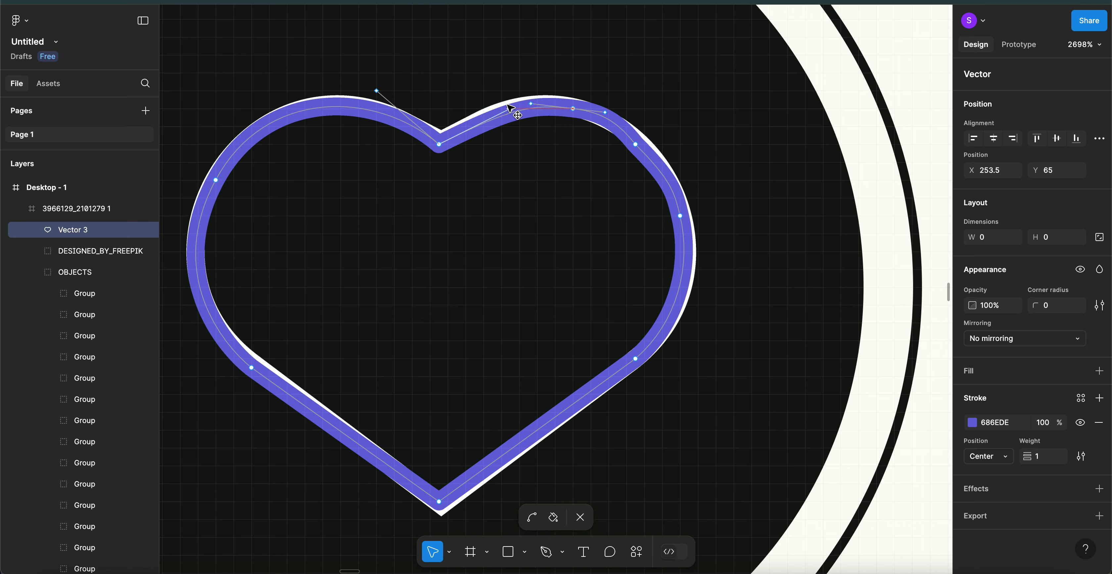
mouse_move(375, 91)
mouse_down()
mouse_move(367, 100)
mouse_move(379, 77)
mouse_move(380, 87)
mouse_up()
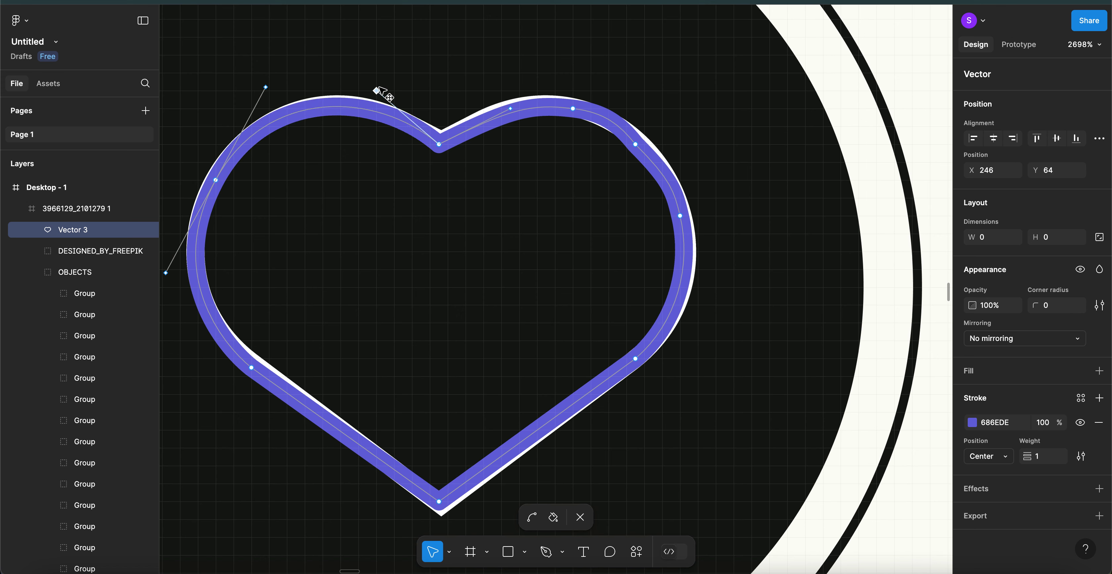
click(510, 108)
drag(511, 99, 510, 96)
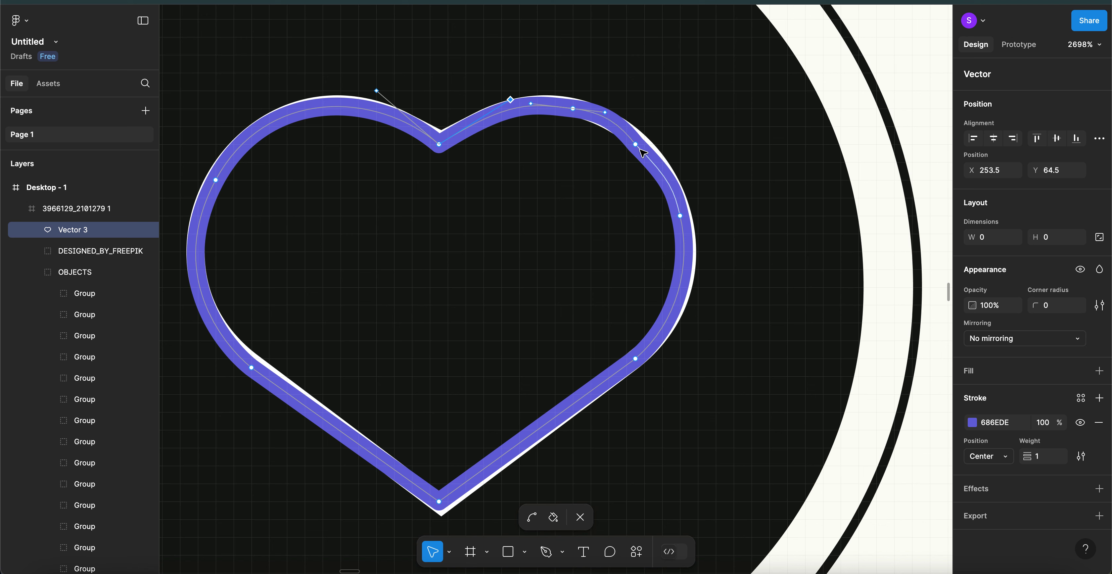
- Delete the anchor midway down the heart's right side and move the open upper end to about X 262.5, Y 69
click(680, 215)
key(Delete)
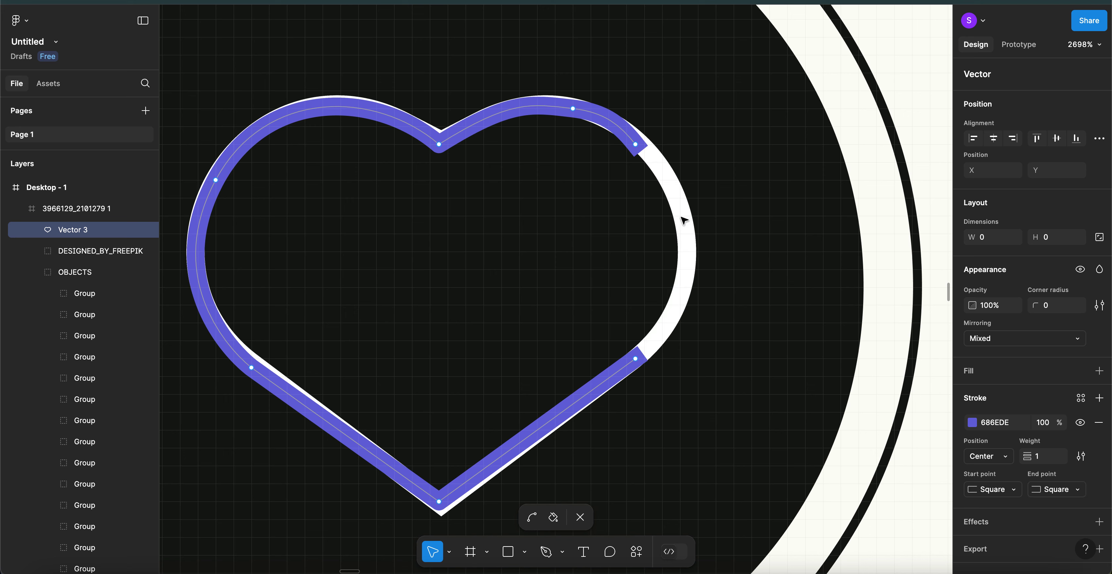
click(635, 144)
drag(635, 144, 672, 179)
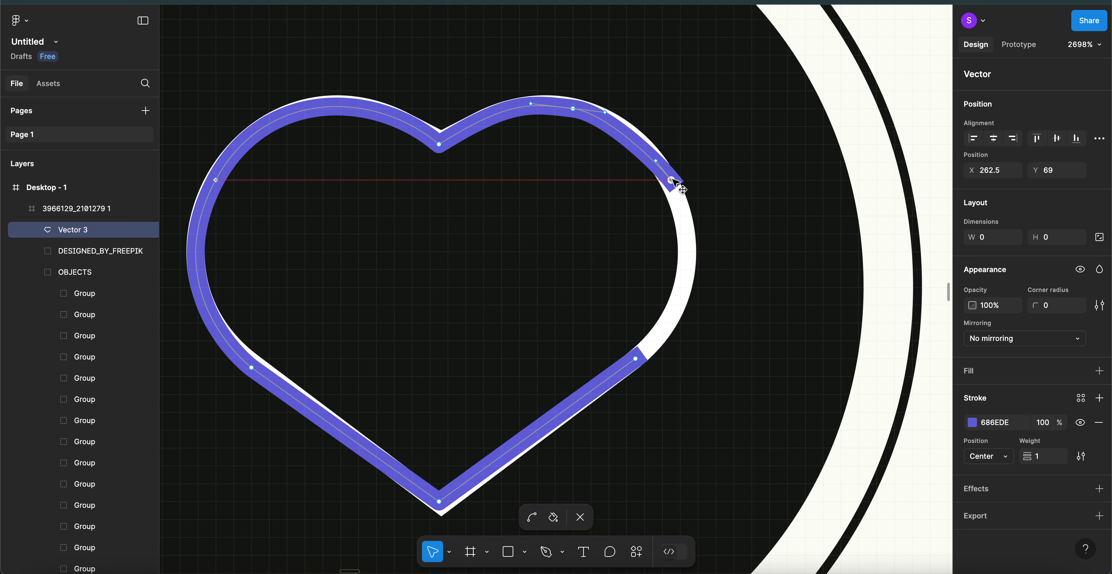
drag(672, 180, 672, 180)
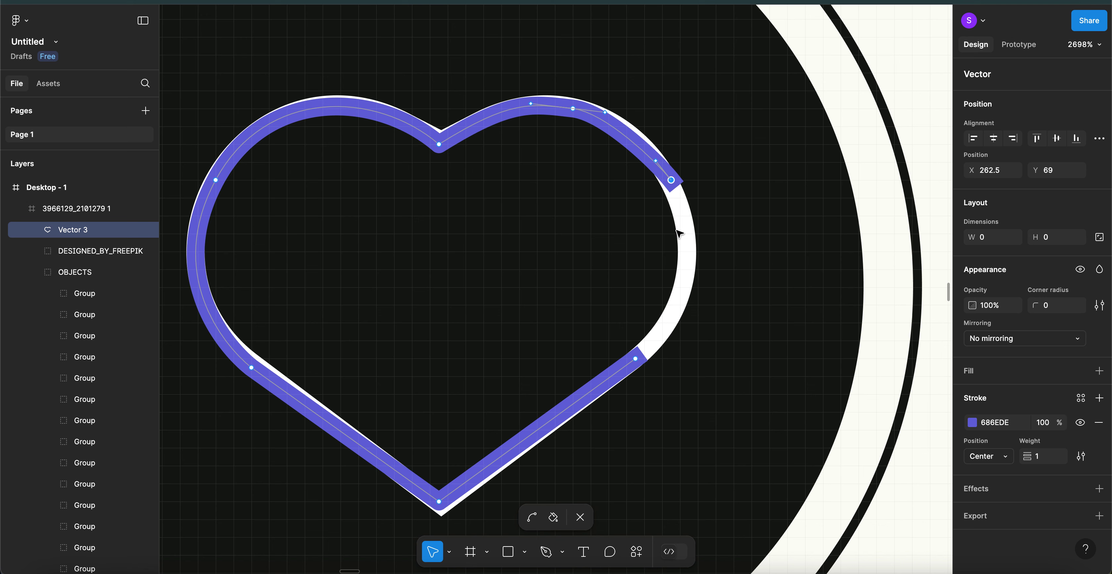
- Close the heart's outline from the open upper right end to the lower right anchor and activate the Bend tool
key(p)
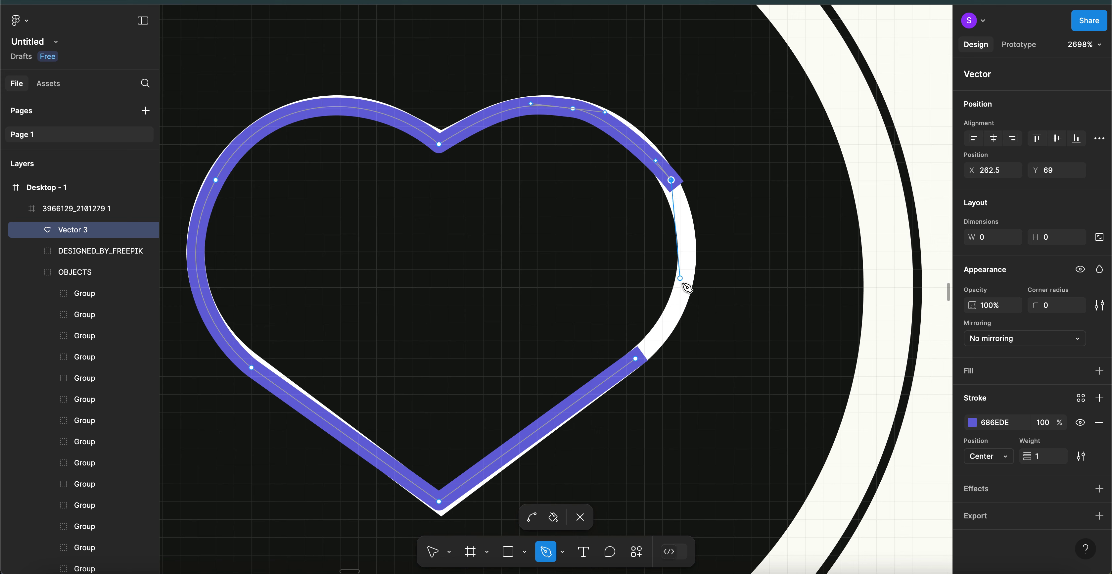
click(638, 358)
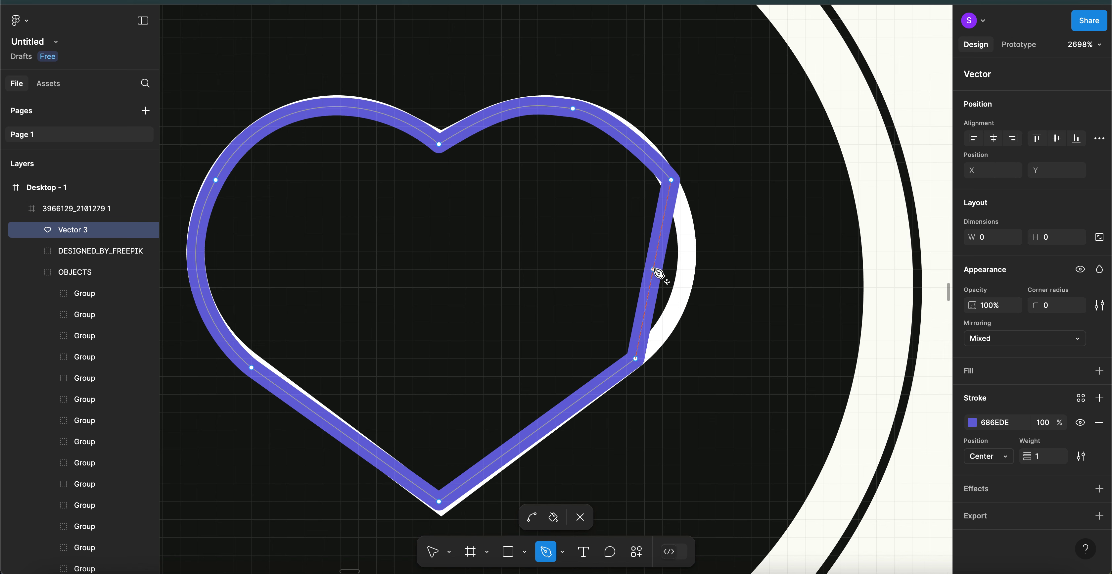
click(510, 483)
click(533, 517)
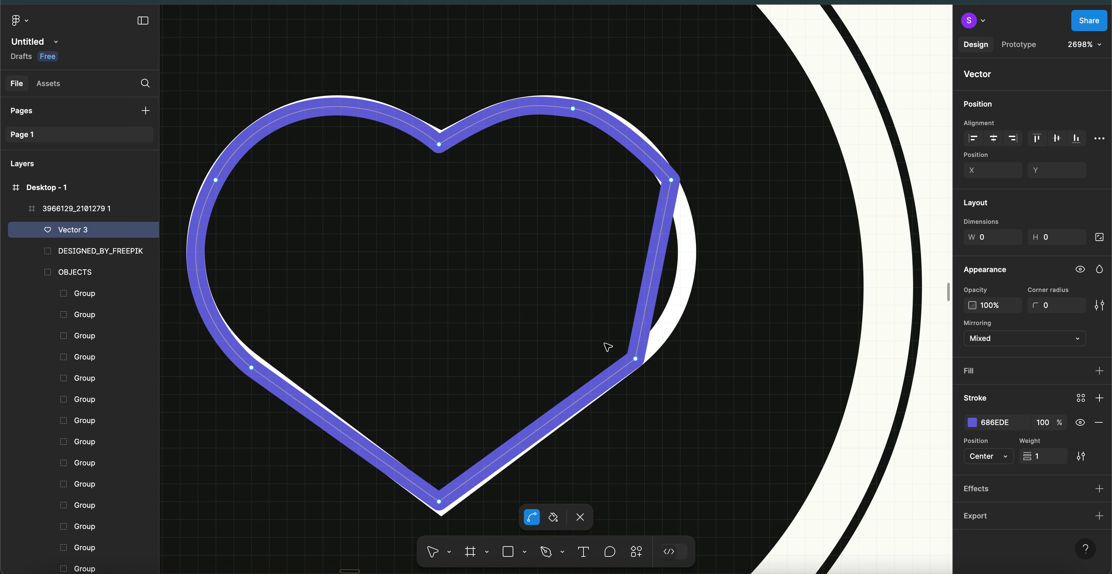
click(635, 359)
drag(635, 358, 588, 440)
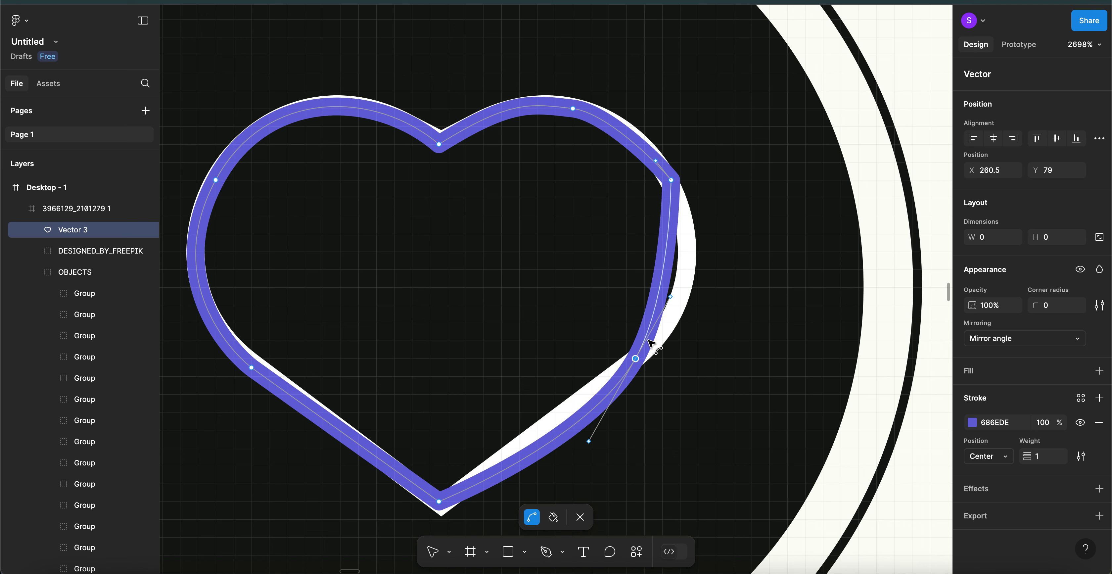
key(super+z)
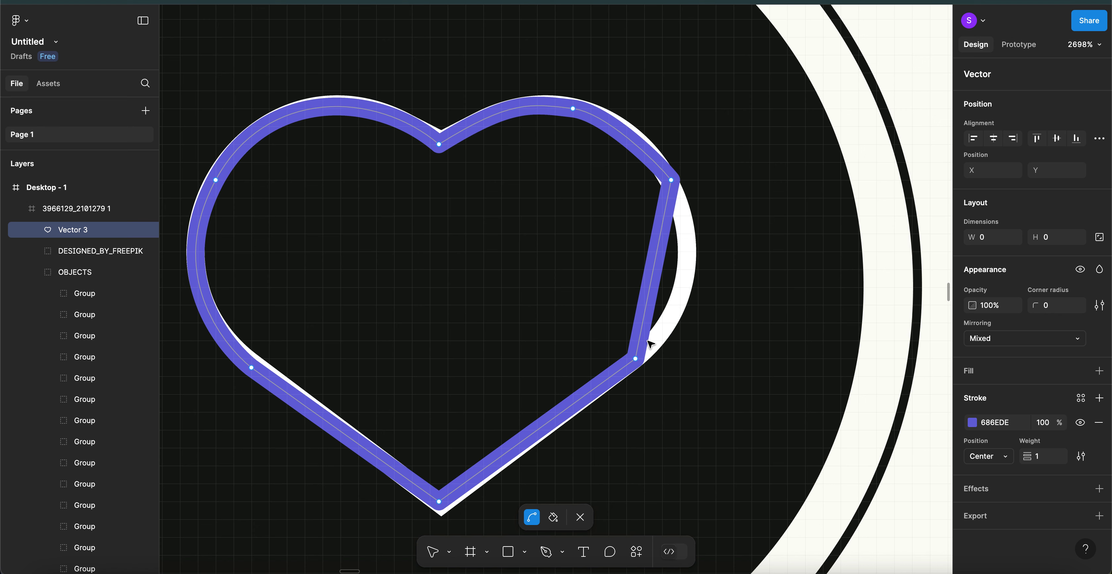
- Bend the upper right anchor with mirrored handles, placing its lower handle at about X 264.5, Y 73
click(672, 180)
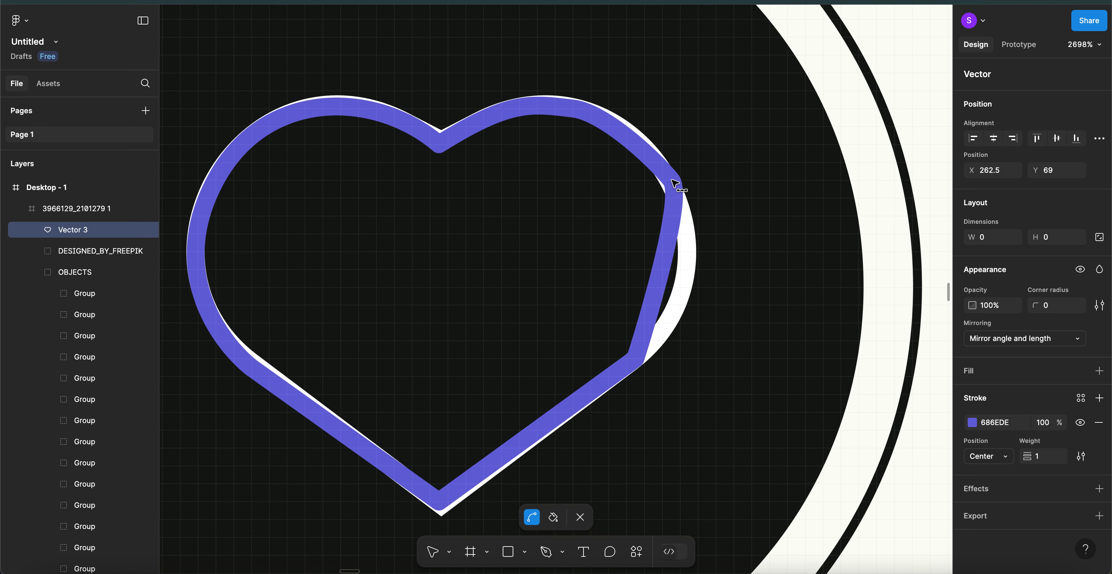
drag(672, 181, 641, 126)
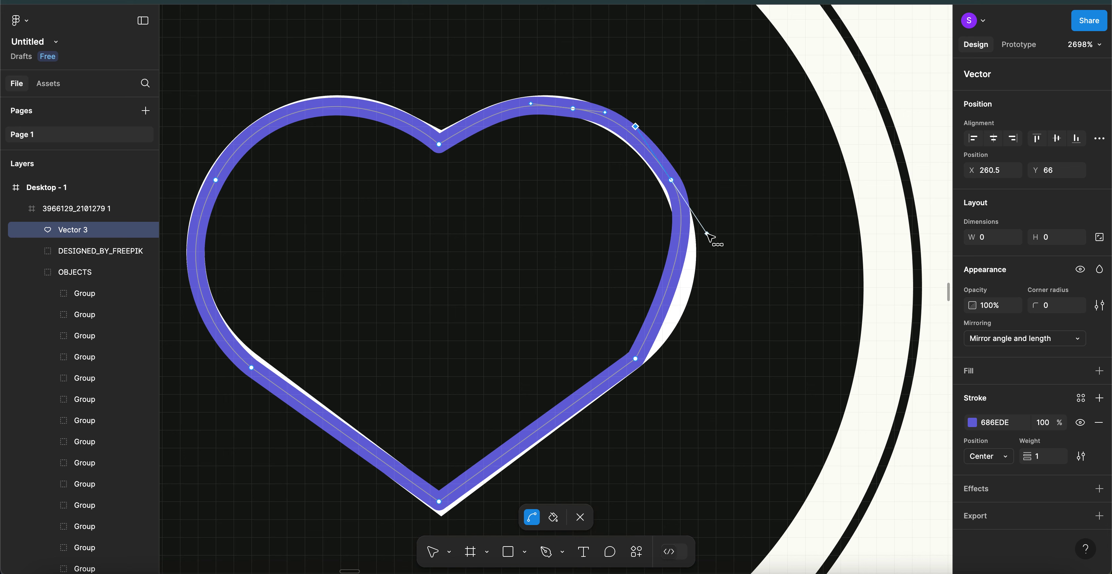
drag(707, 234, 707, 250)
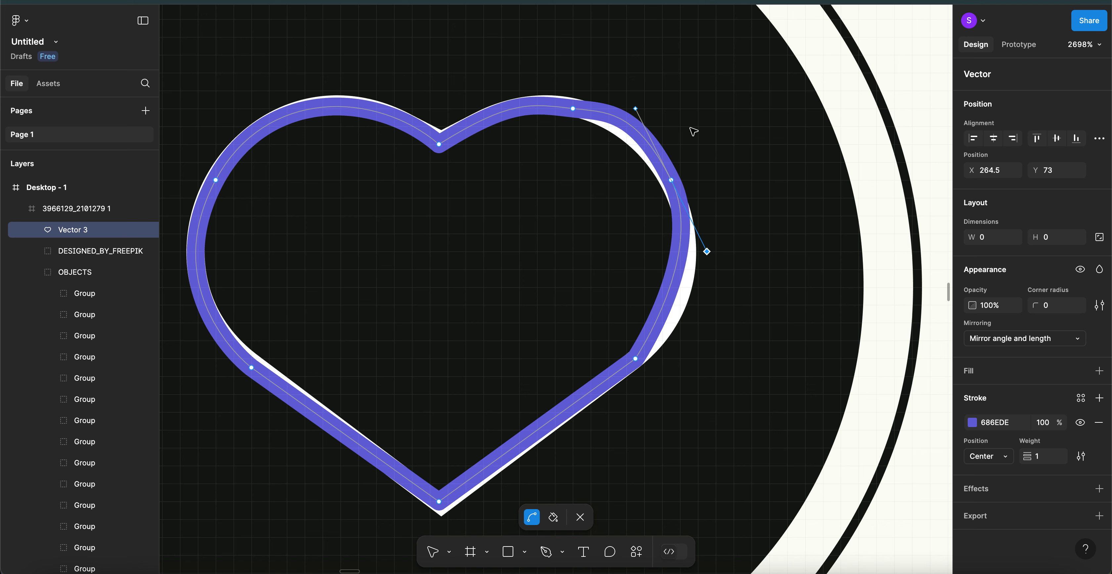
- Remove the handles from the anchor at the right lobe's crest, leaving the top notch's handles as they are
click(573, 109)
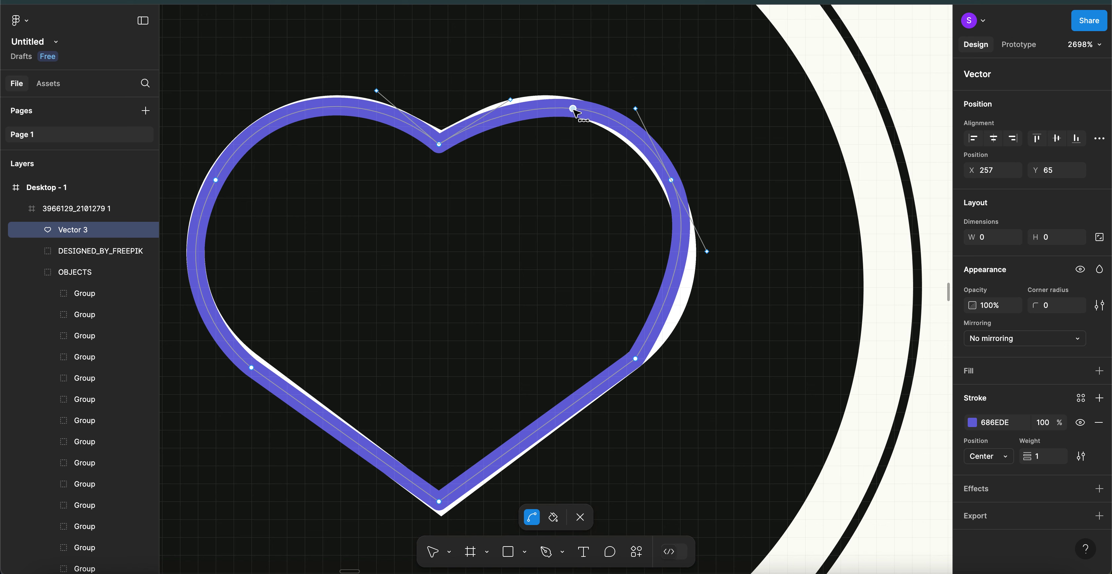
drag(560, 109, 557, 110)
key(ctrl+z)
click(439, 145)
key(ctrl+z)
- Bend the lower right anchor with mirrored handles, placing its upper handle at about X 263.5, Y 76.5 to follow the icon
click(636, 358)
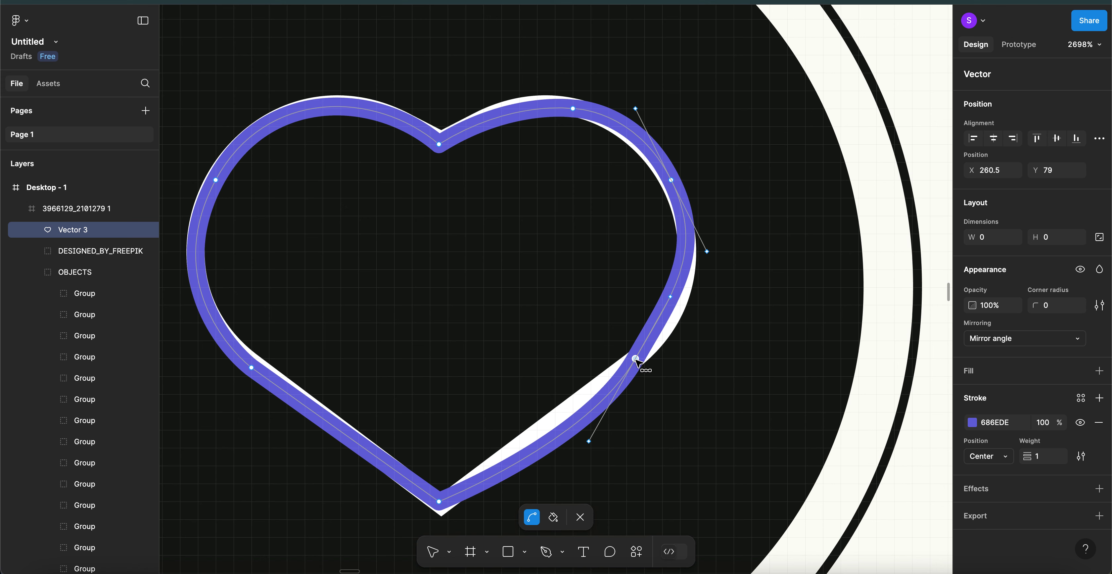
scroll(599, 439, up, 1)
scroll(599, 440, right, 1)
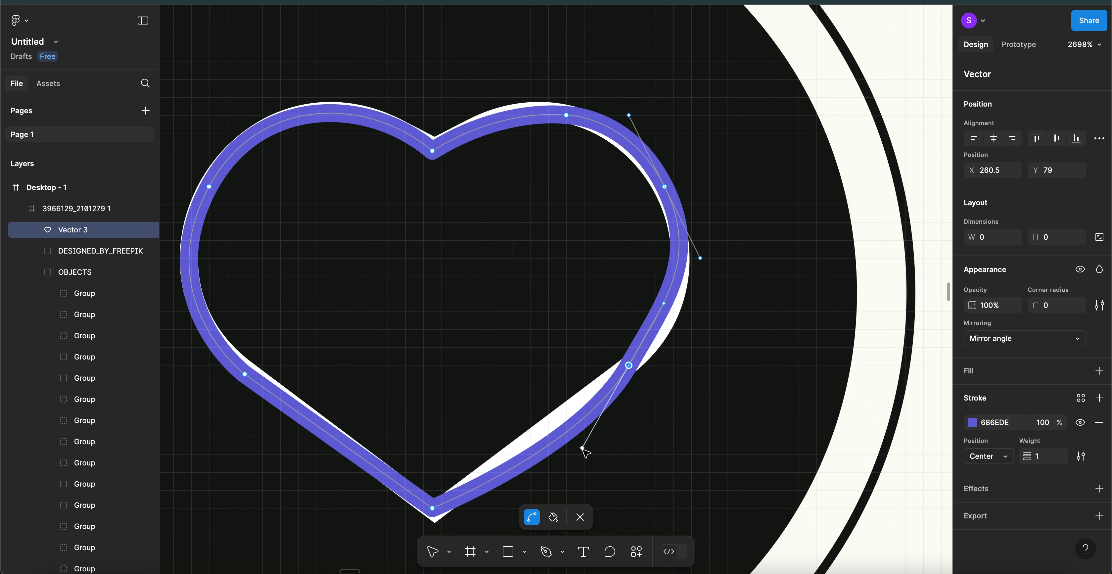
click(582, 448)
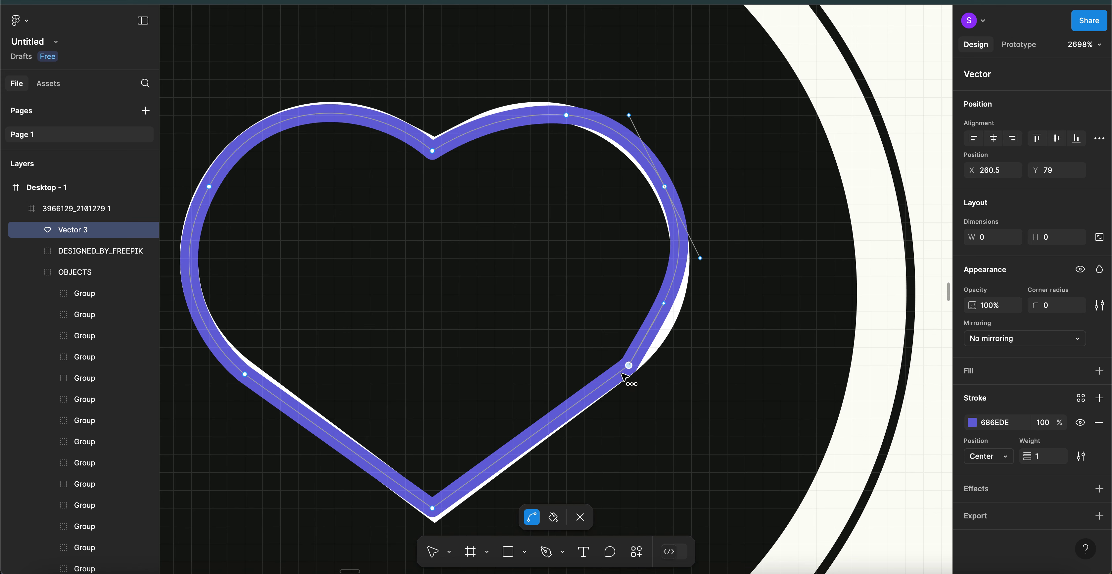
drag(637, 357, 678, 308)
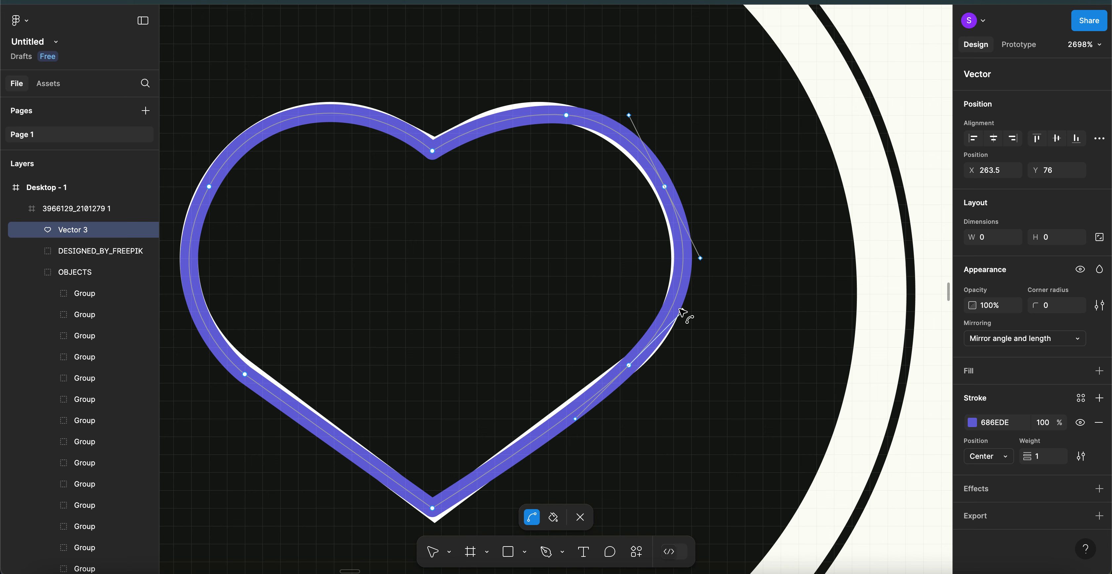
click(680, 310)
drag(681, 311, 682, 321)
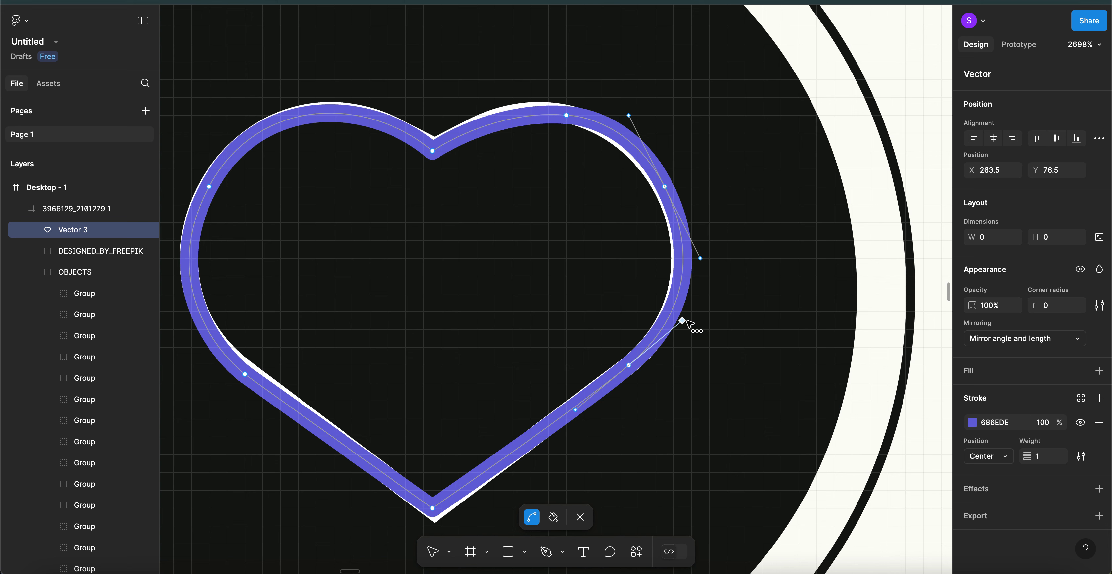
- Deselect the anchor and compare the traced heart outline with the icon underneath at several zoom levels
key(v)
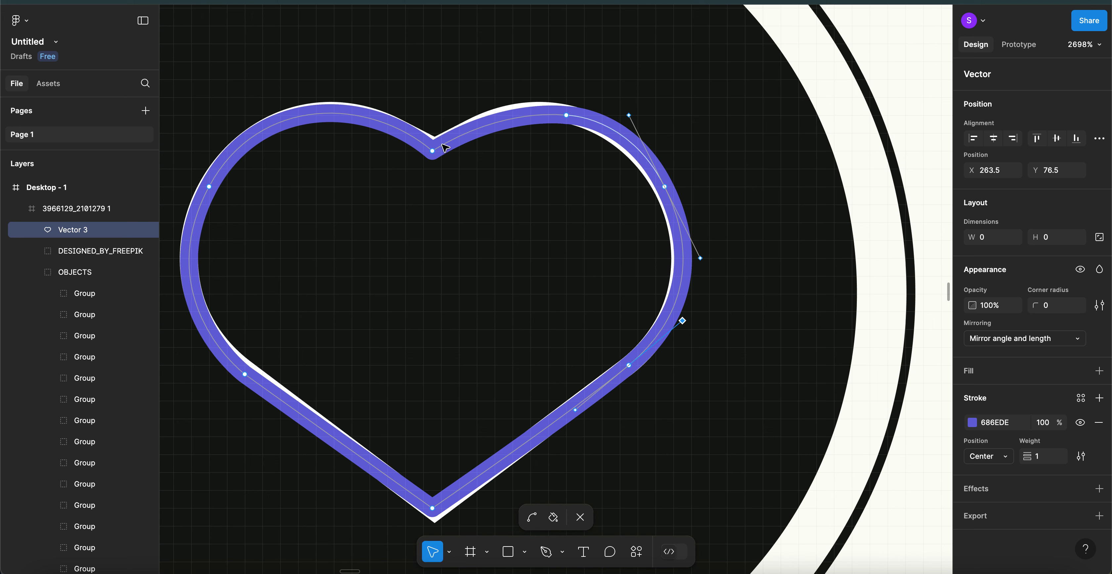
click(500, 235)
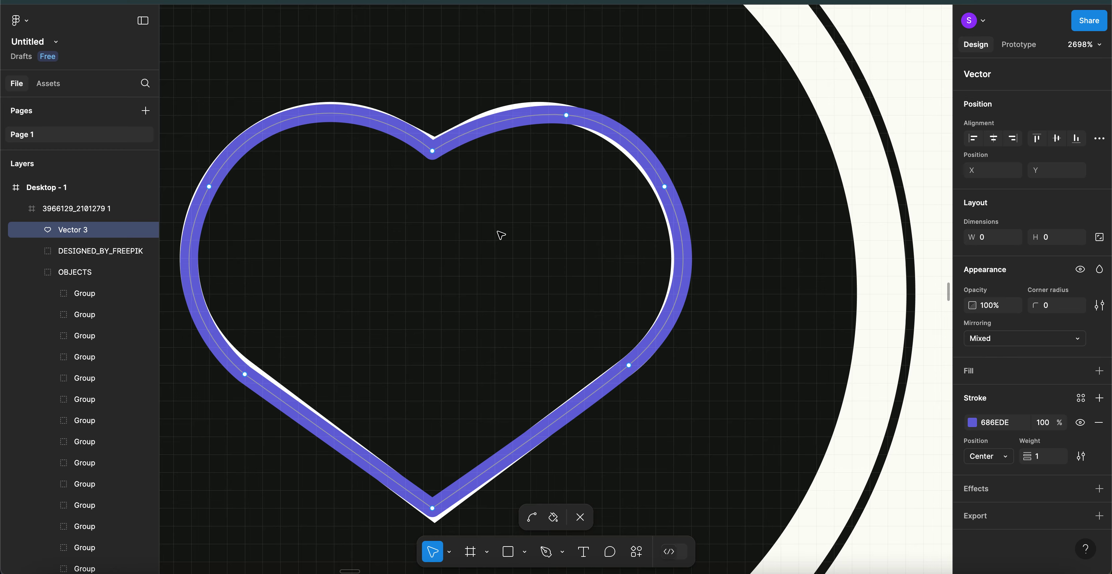
scroll(500, 236, down, 10)
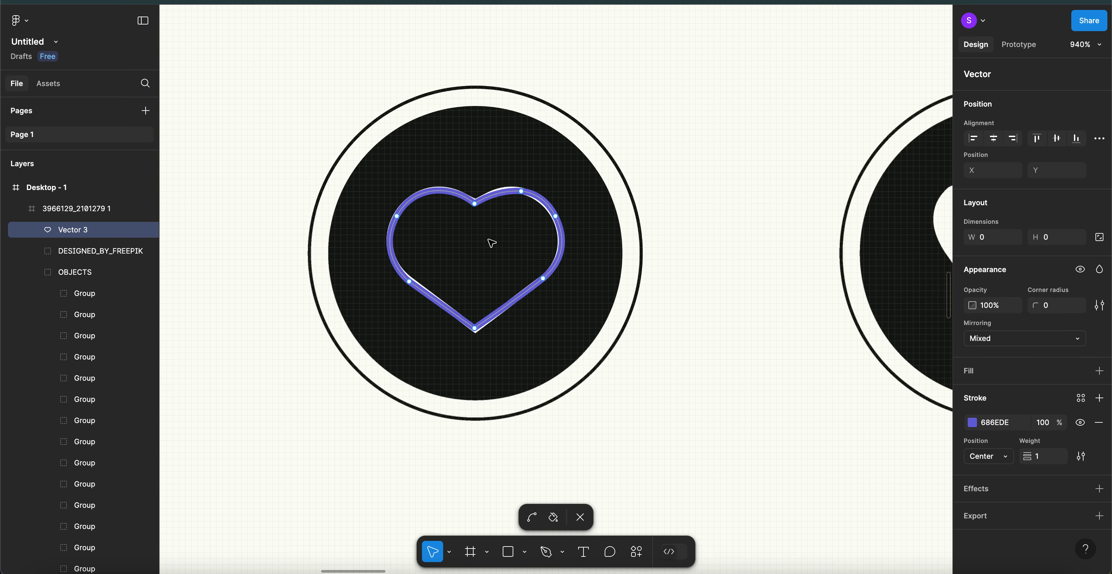
scroll(506, 310, down, 5)
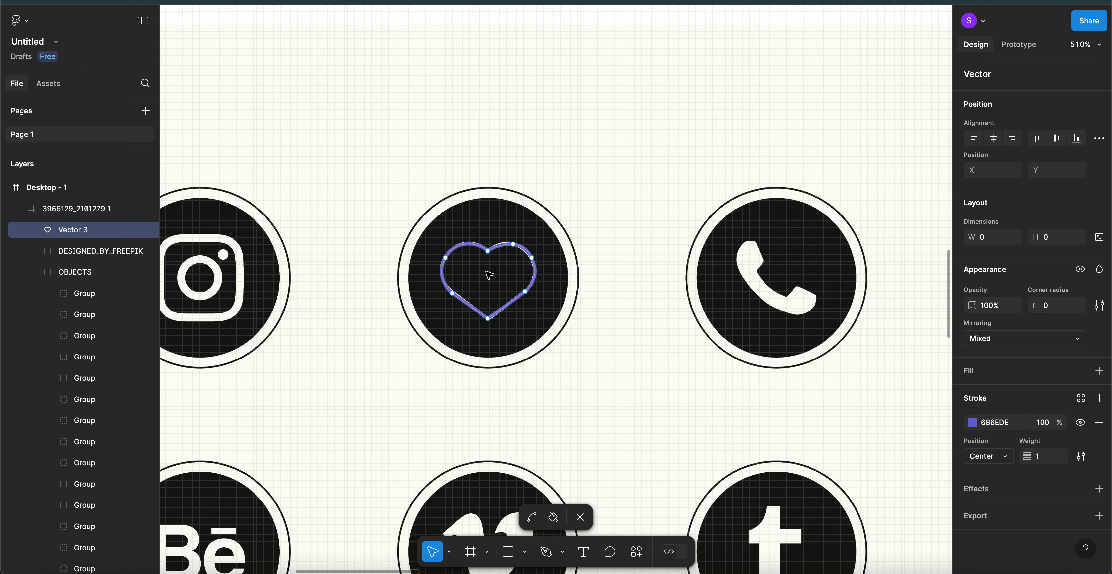
scroll(491, 277, up, 8)
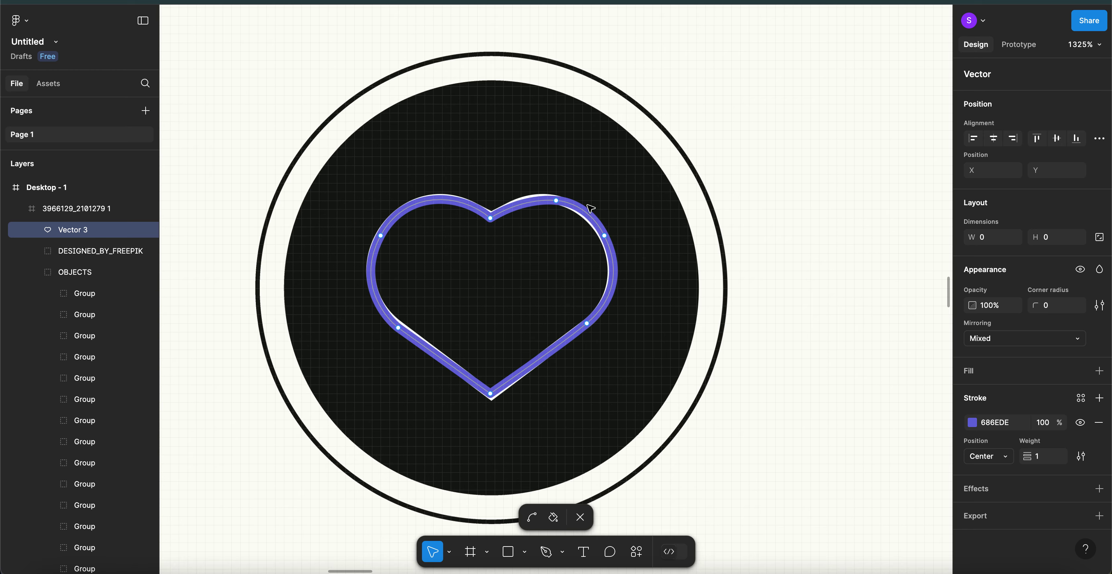
scroll(536, 257, down, 5)
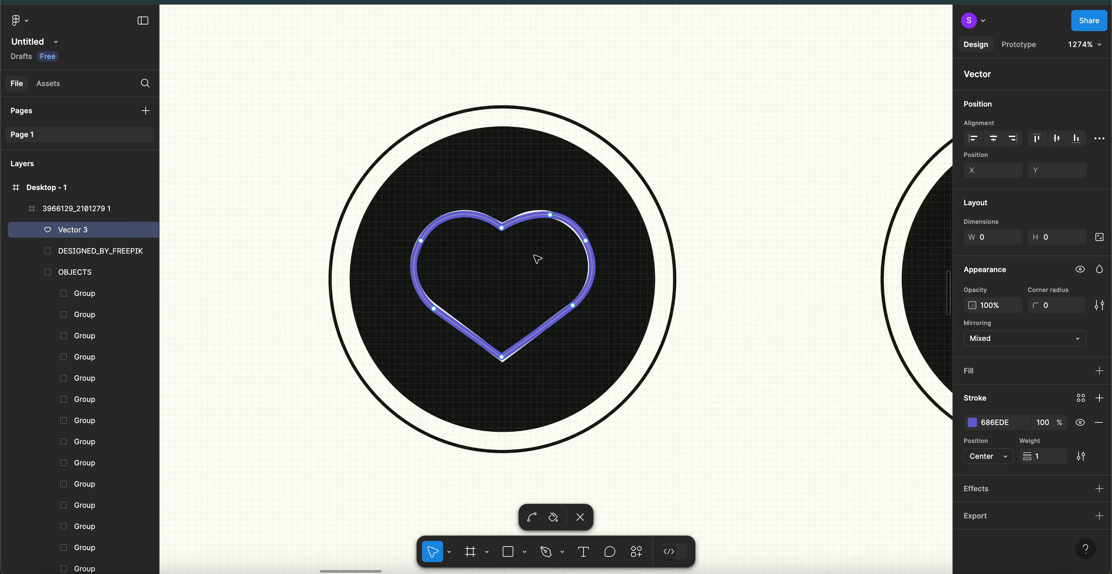
scroll(536, 258, down, 4)
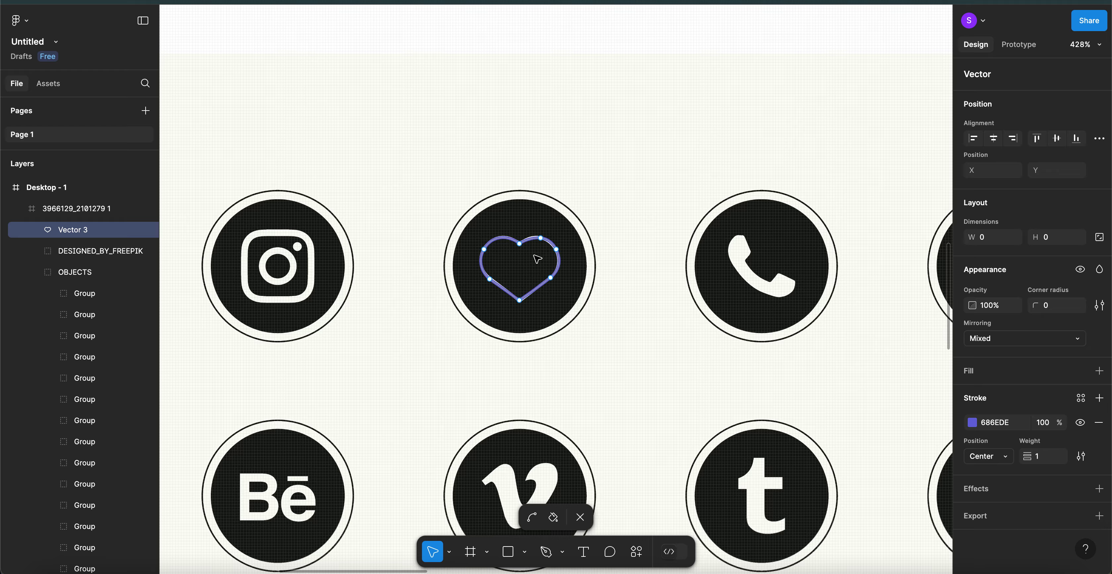
scroll(536, 258, down, 1)
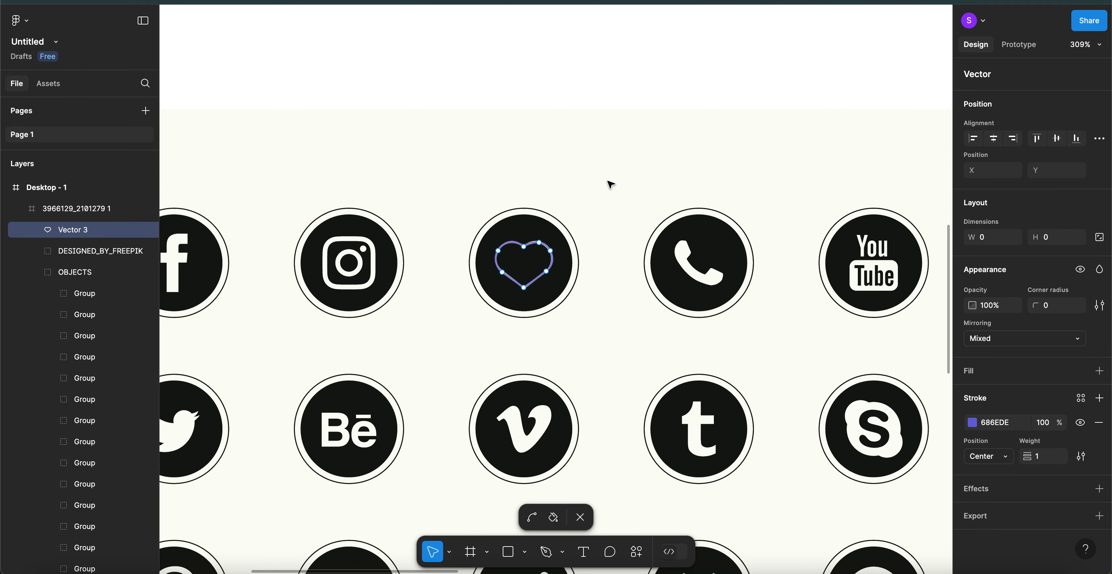
- Finish vector editing and move the traced heart to the blank area above the icon sheet, at about X 361, Y 374
key(Escape)
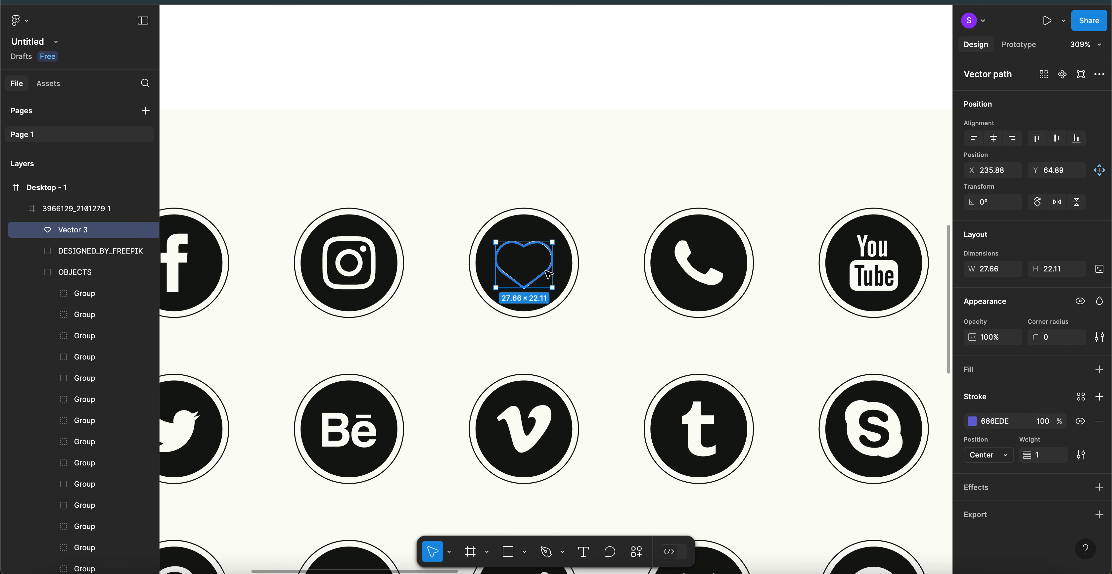
drag(549, 274, 585, 58)
scroll(585, 58, down, 3)
scroll(583, 59, down, 2)
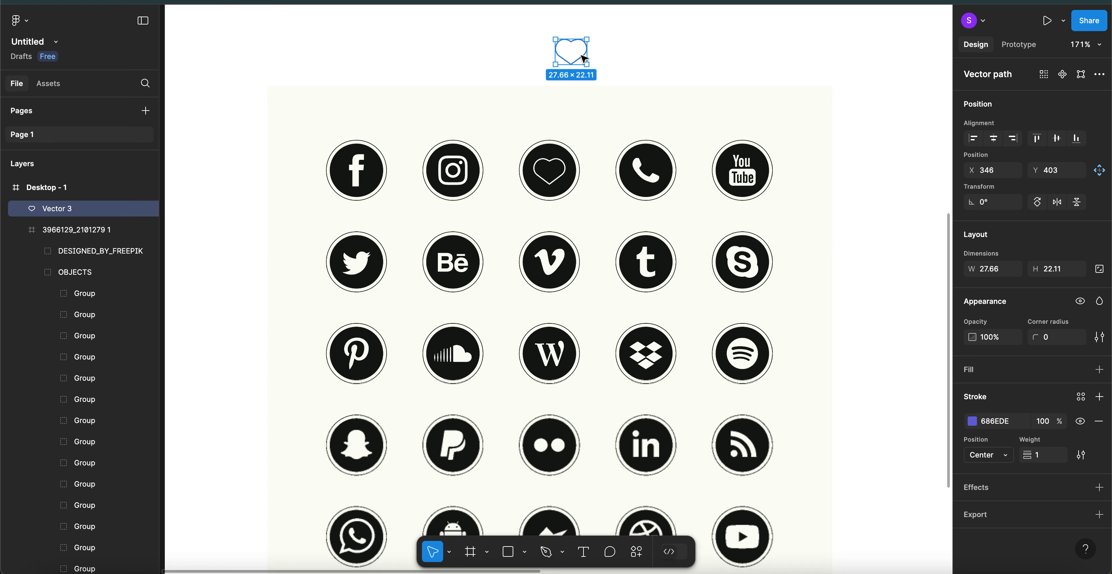
scroll(570, 48, up, 2)
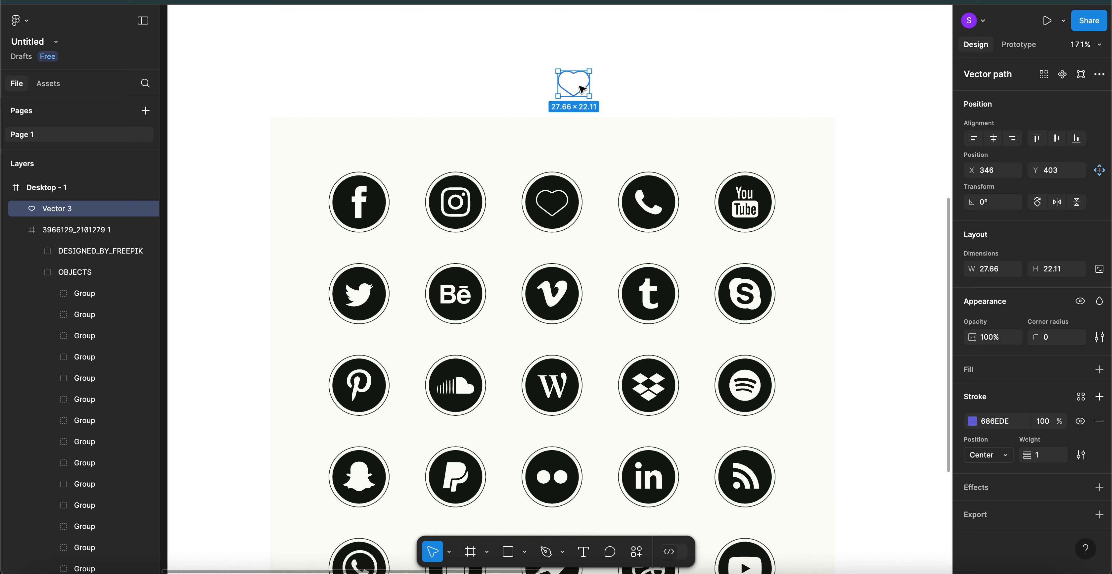
drag(581, 90, 599, 55)
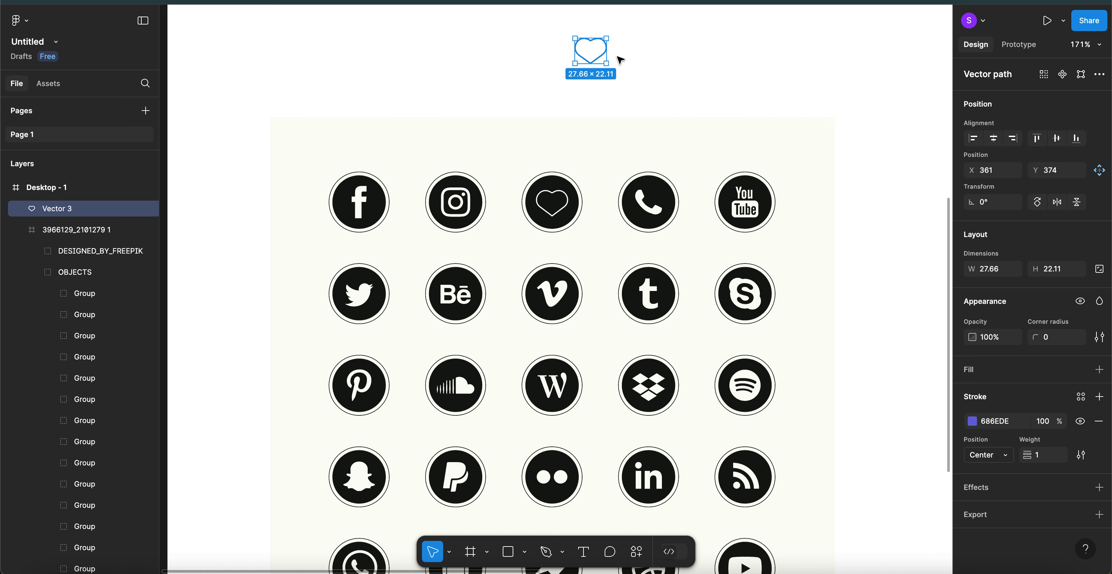
- Add a fill to the heart and set it to the page's red, FF3939
click(1100, 371)
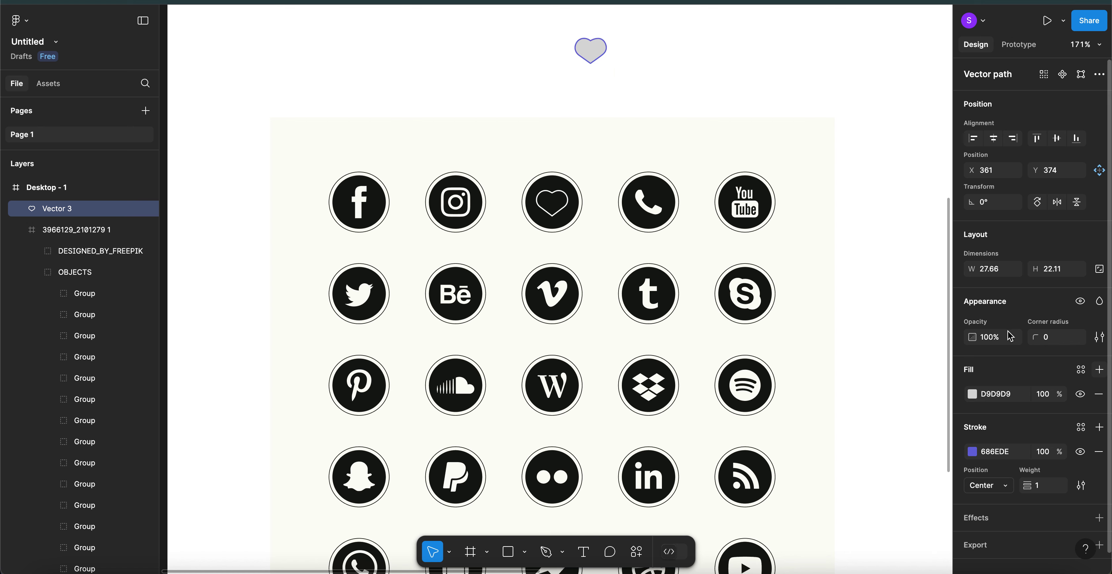
click(972, 393)
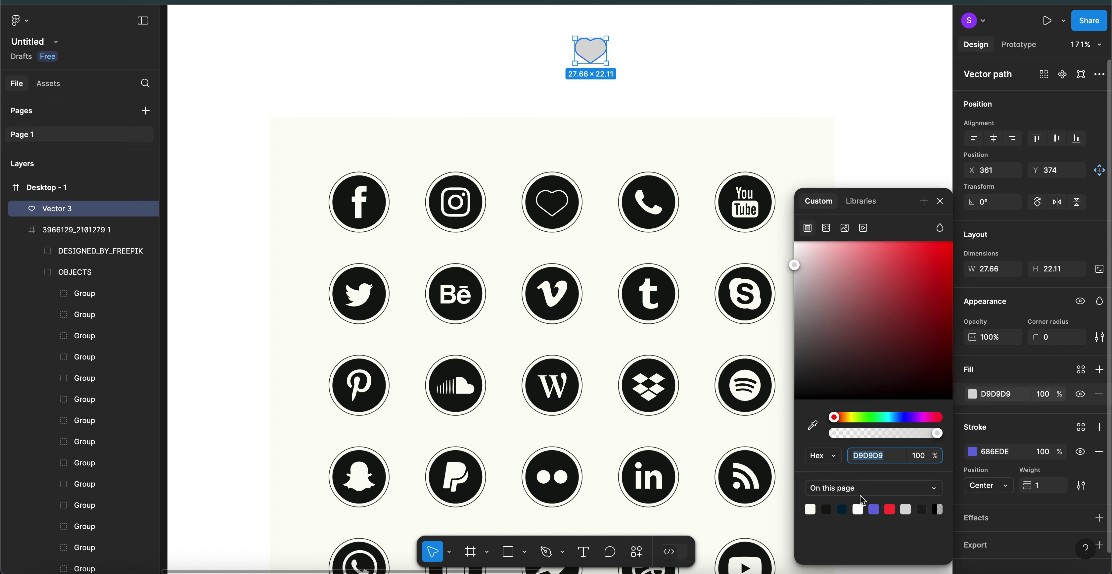
click(889, 509)
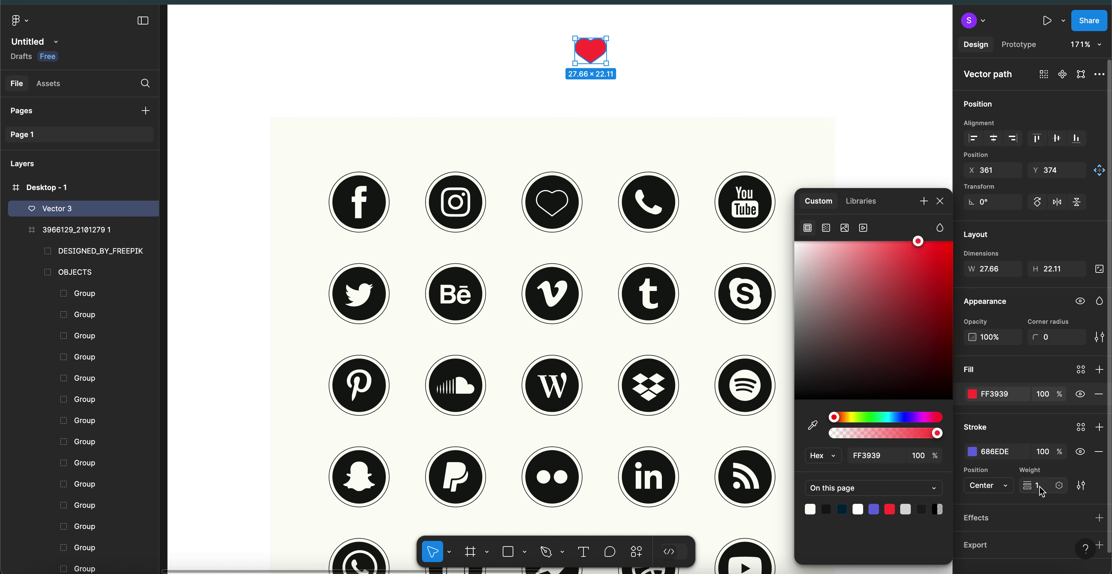
- Set the heart's stroke weight to 3 and add a drop shadow effect
key(shift+Up)
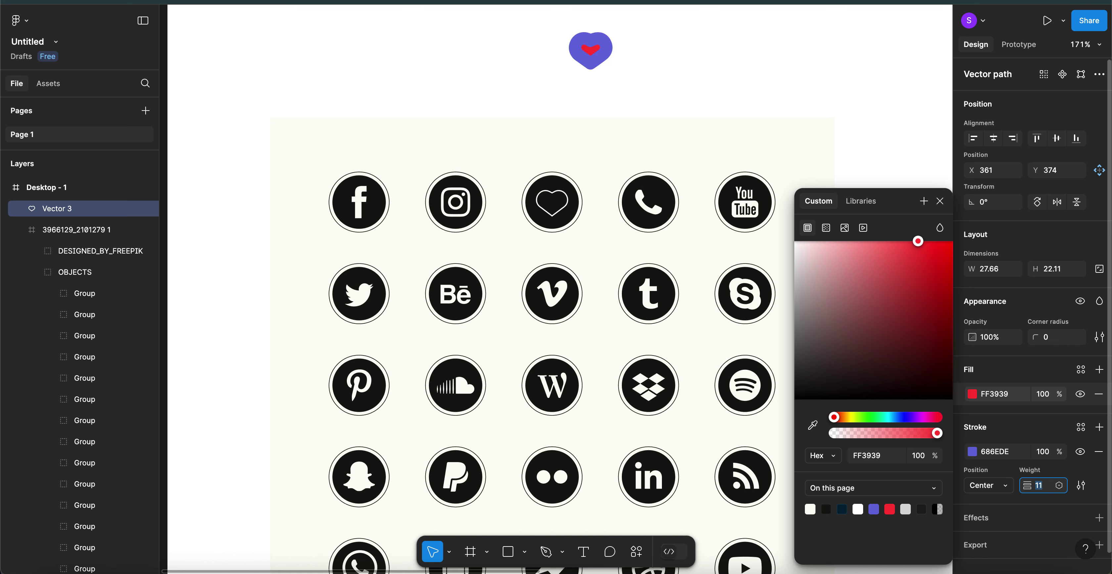
key(shift+Down)
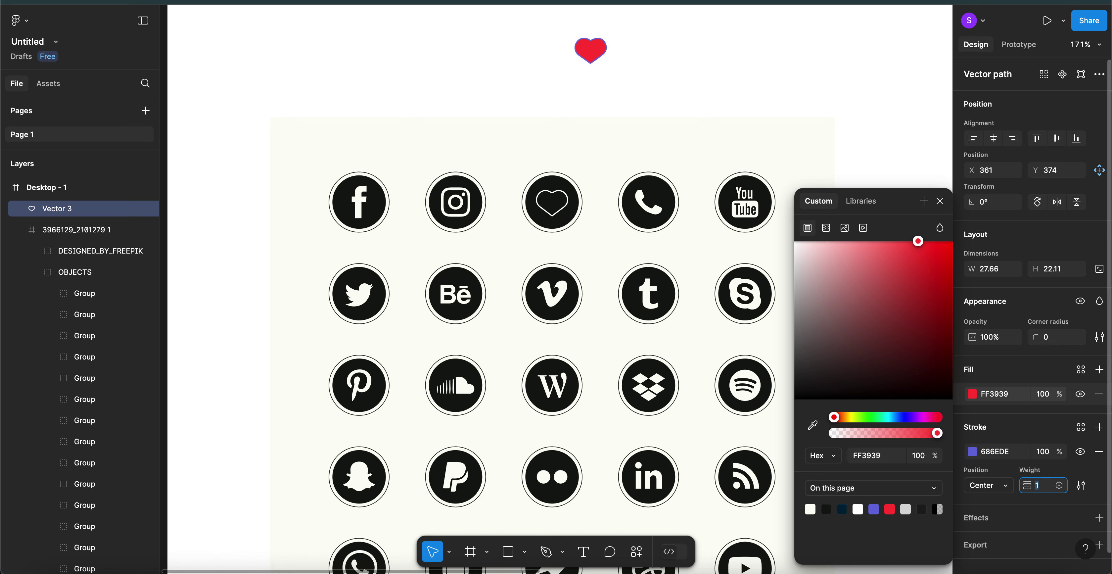
key(Up)
key(Up)
click(1099, 517)
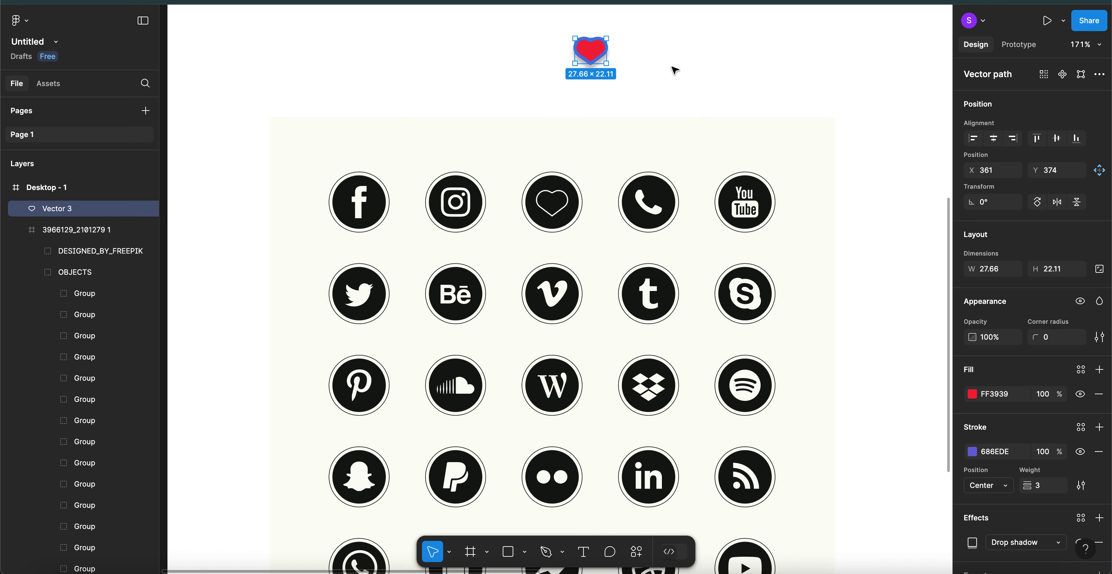
- Move the red heart farther along the blank area above the icon sheet, to about X 441, Y 360
scroll(672, 70, up, 5)
scroll(675, 71, down, 3)
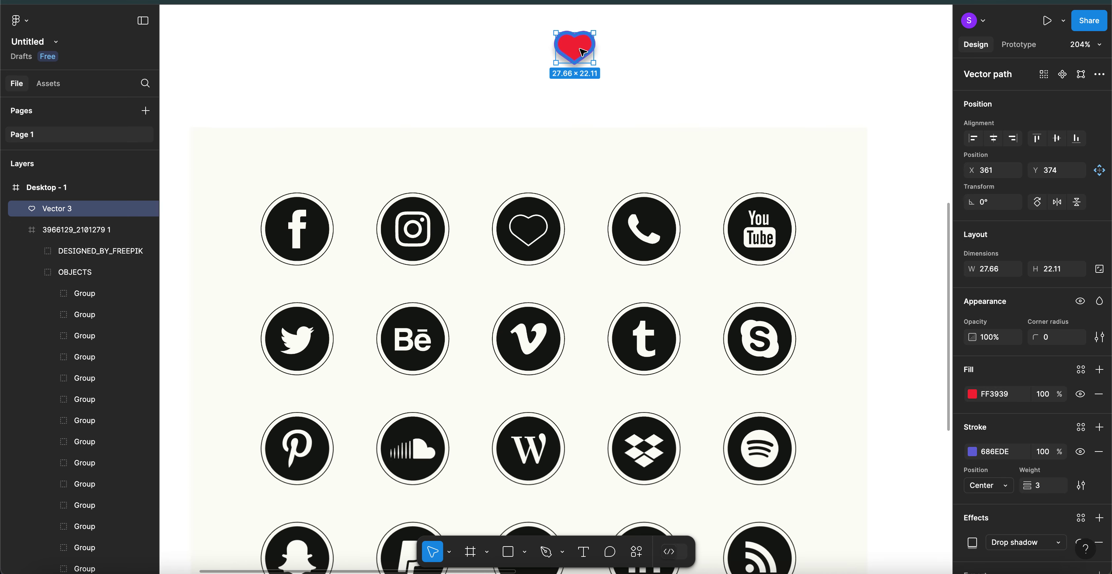
drag(582, 52, 692, 31)
scroll(692, 33, up, 3)
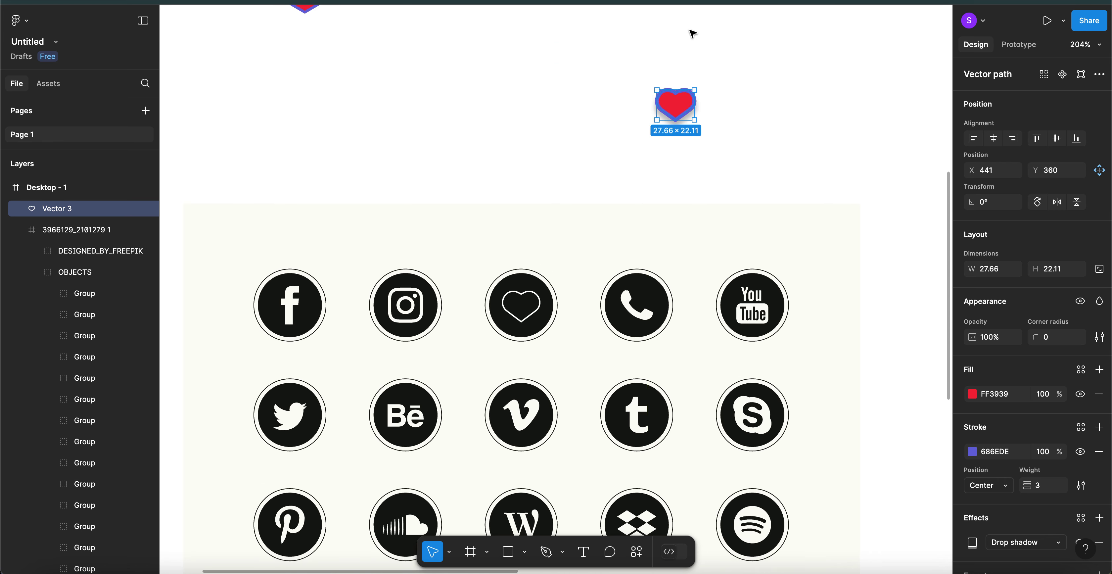
scroll(691, 34, down, 3)
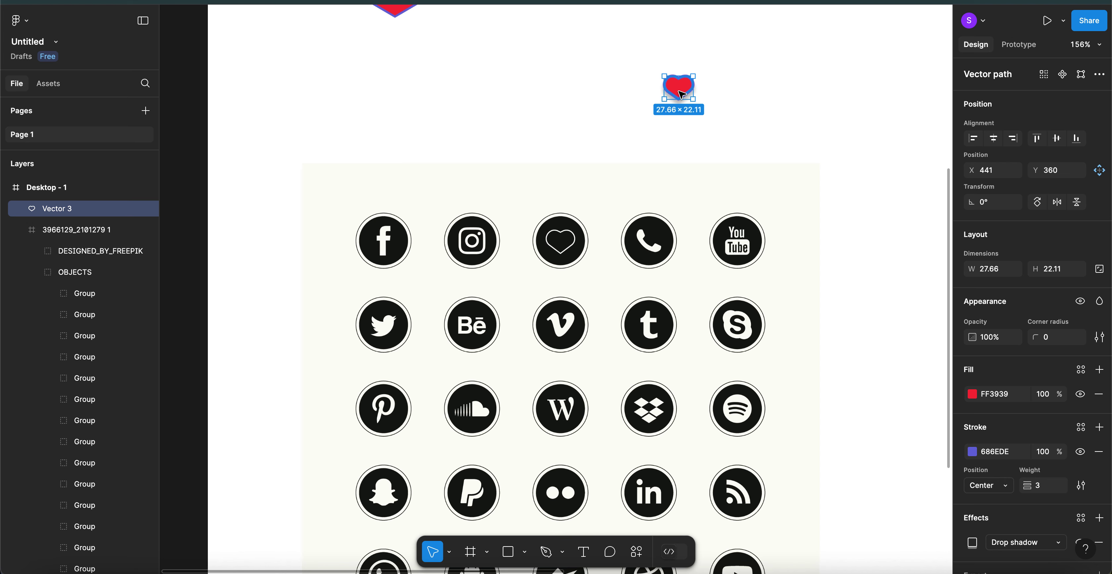
- Move the red heart up to about Y 354 and open it for vector editing
drag(684, 88, 683, 85)
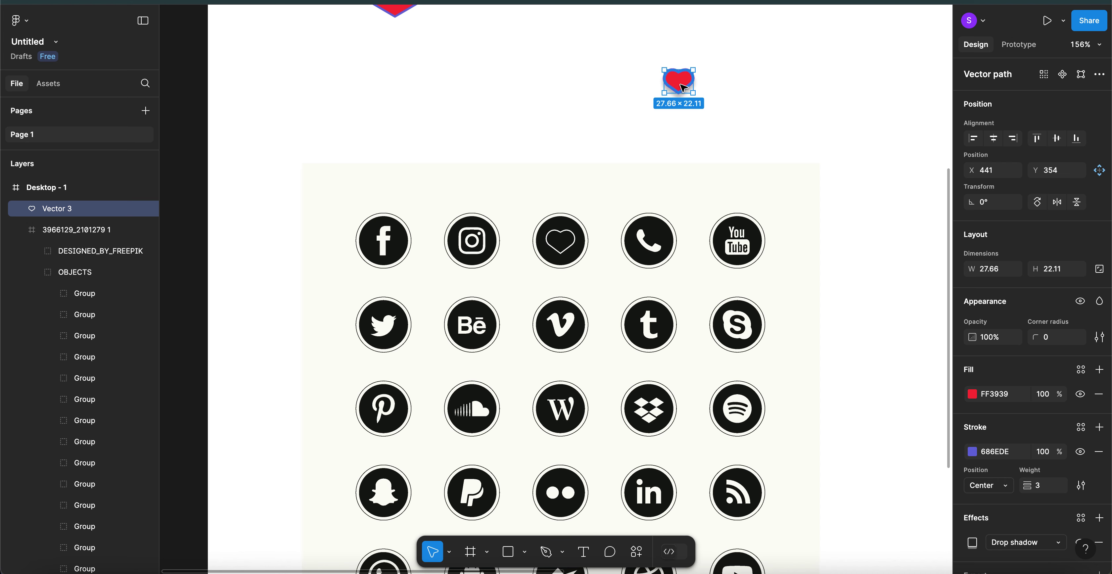
scroll(683, 88, up, 8)
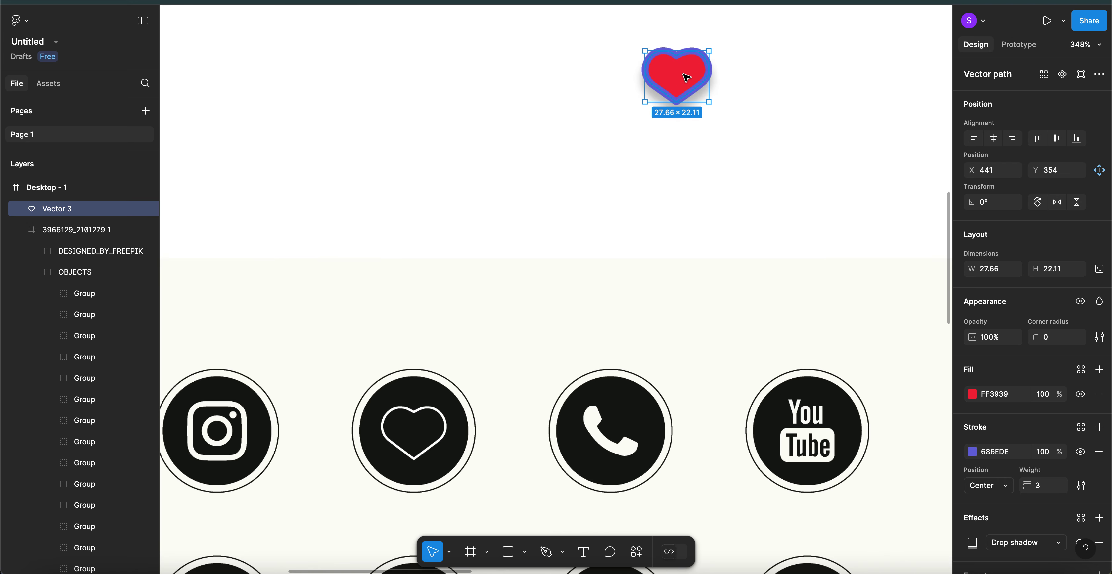
double_click(685, 80)
scroll(686, 78, up, 10)
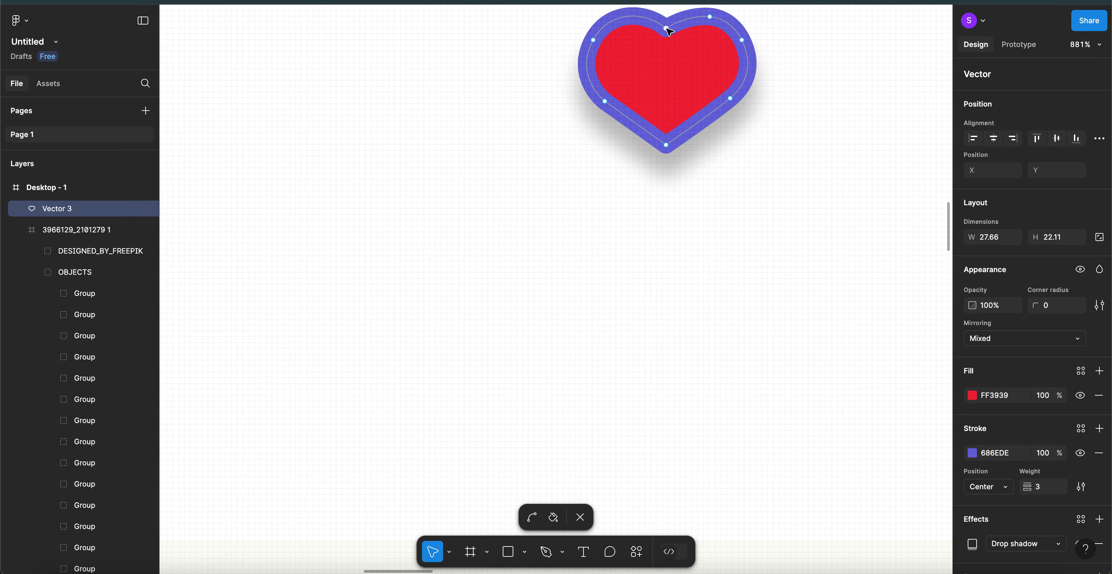
- Try Mirror angle on the anchor point atop the heart's right lobe, and return it to No mirroring
click(710, 17)
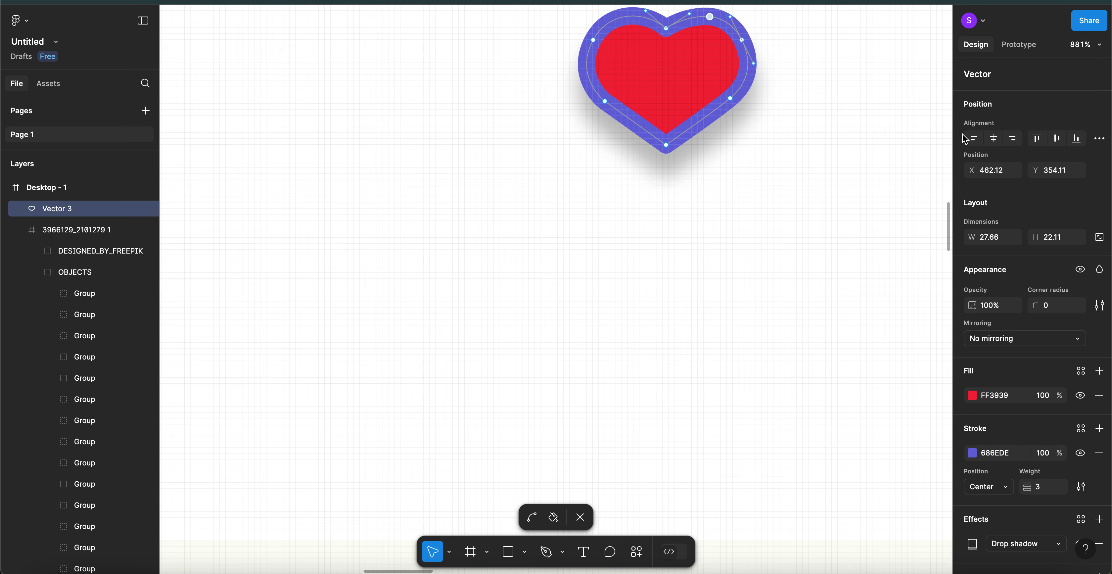
click(1070, 344)
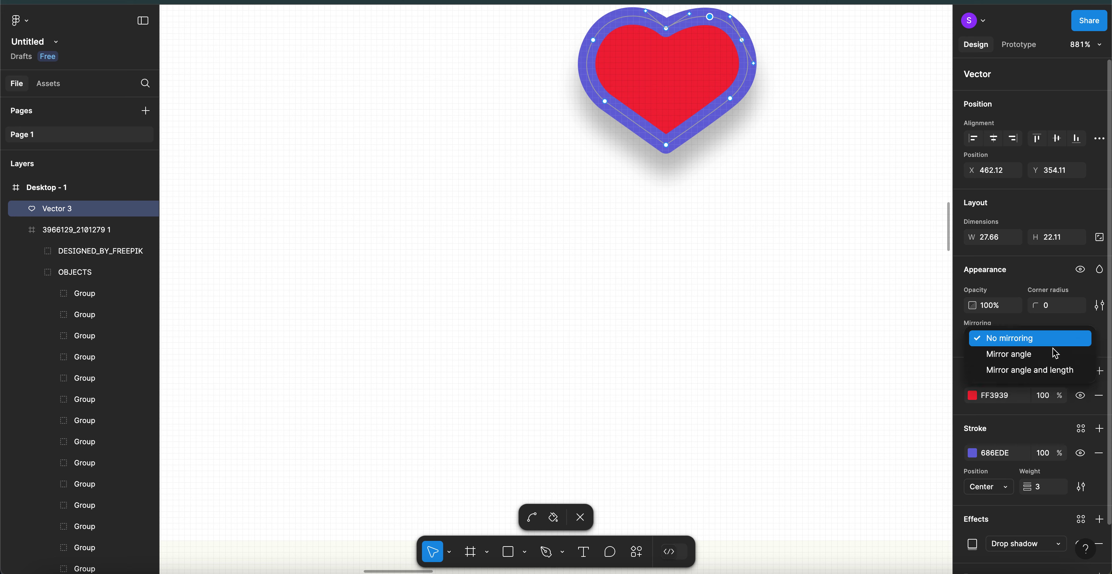
click(1035, 360)
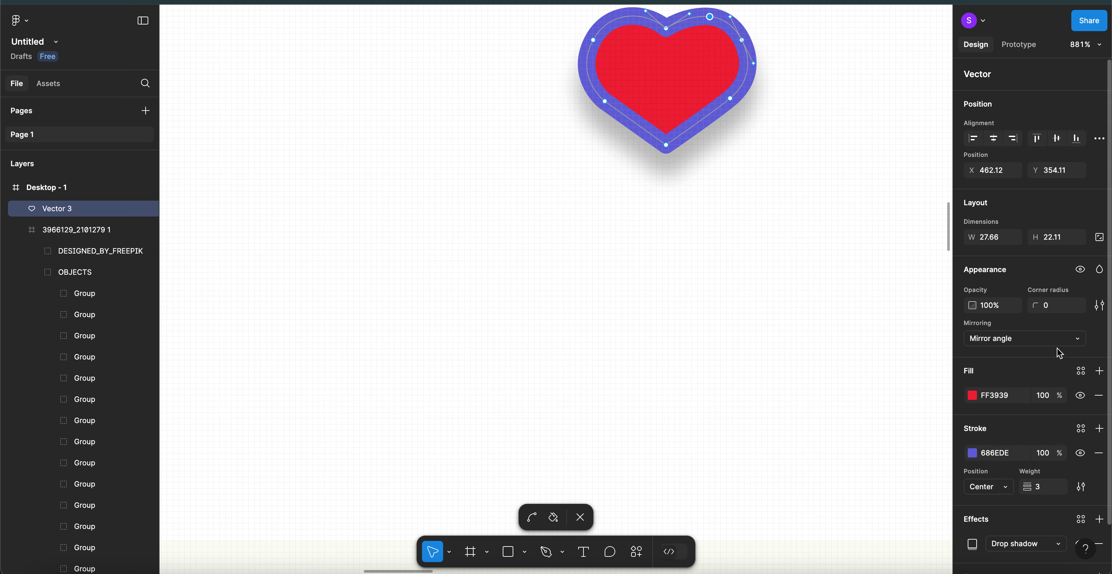
click(1073, 341)
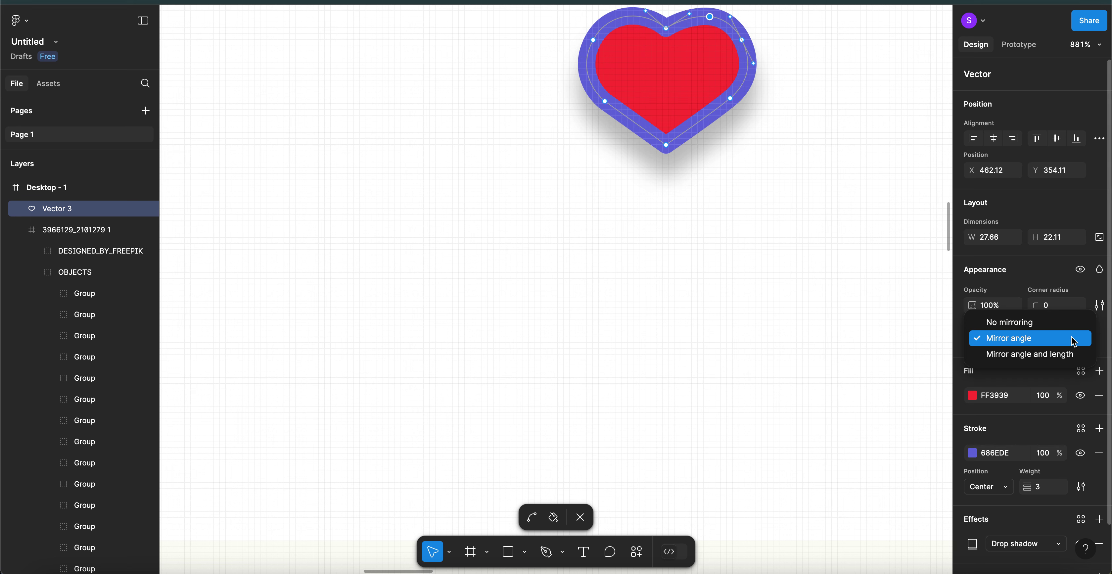
click(1029, 327)
click(774, 176)
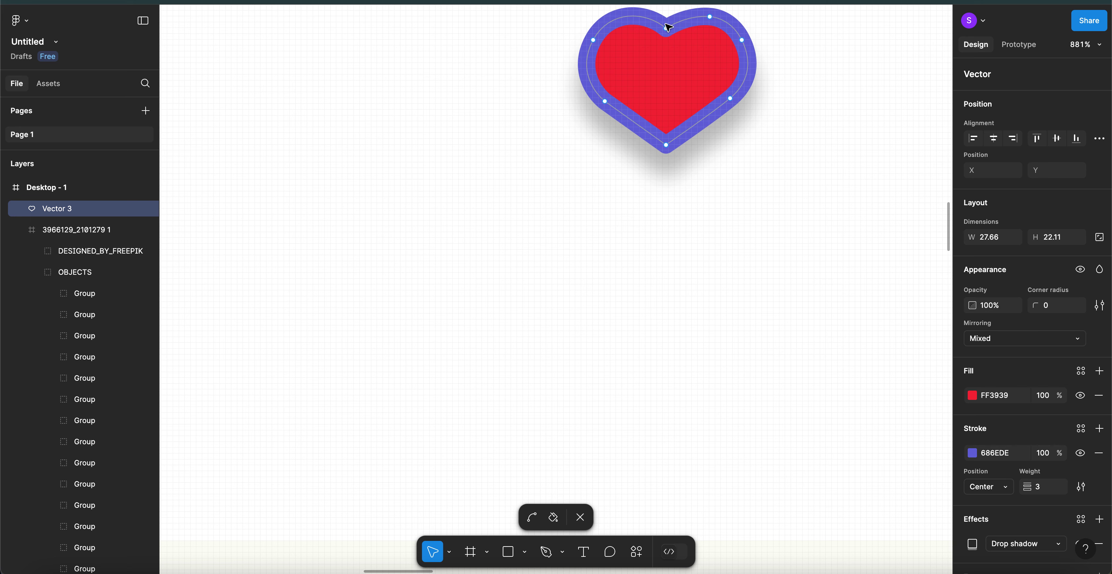
click(710, 18)
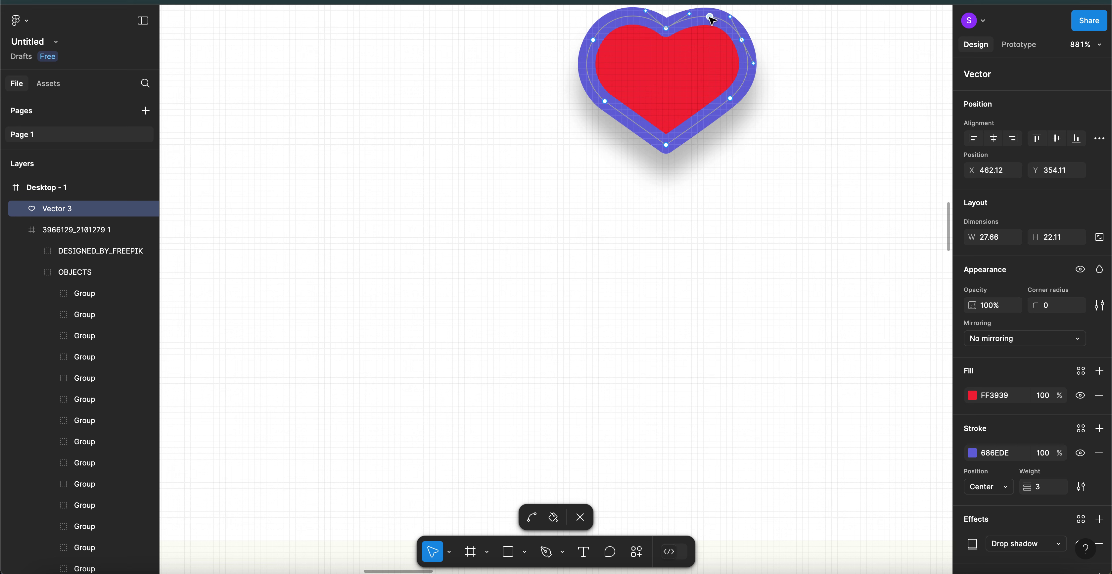
click(627, 21)
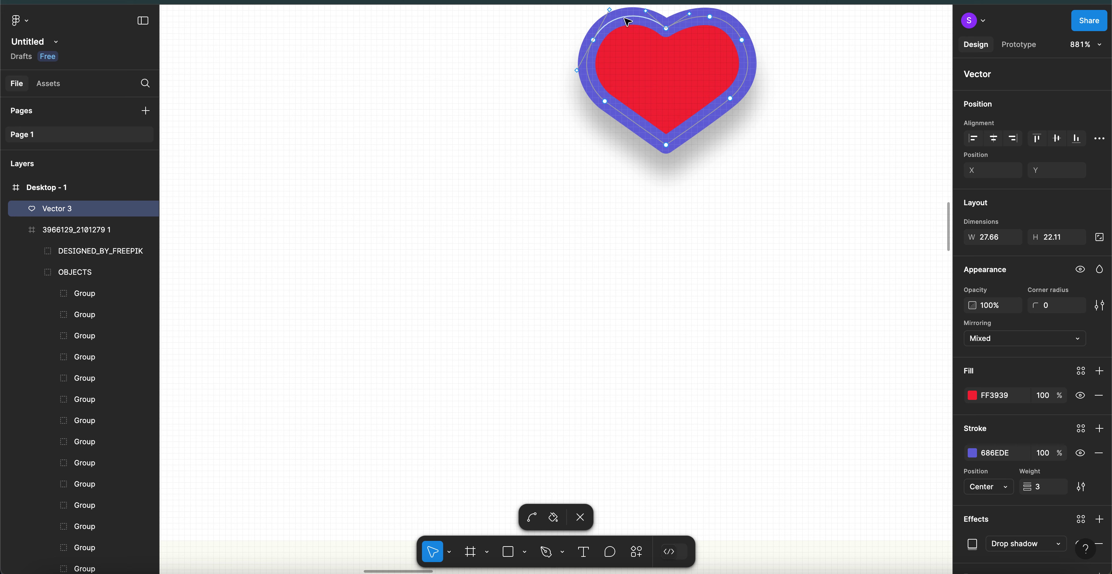
key(super)
click(627, 20)
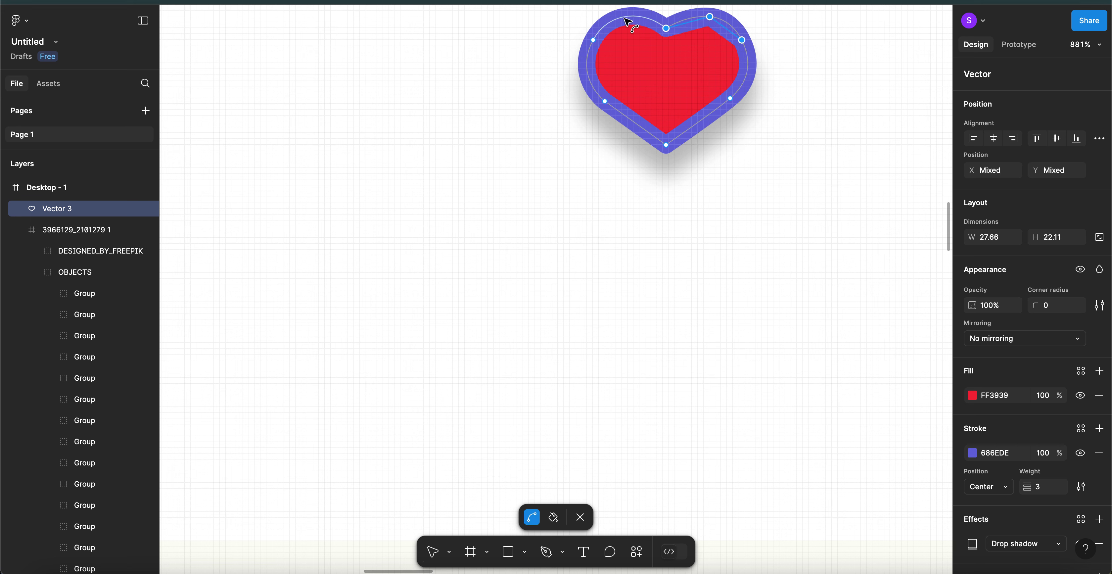
key(super)
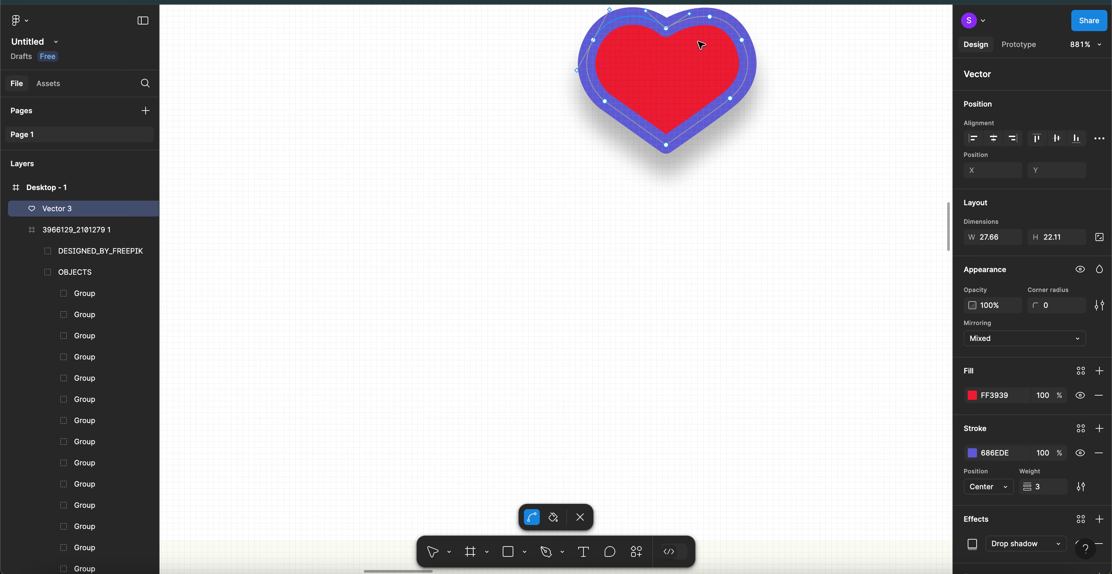
click(580, 40)
- Add an anchor point atop the heart's left lobe with the Pen tool, matching the right lobe, without leaving a stray segment
key(p)
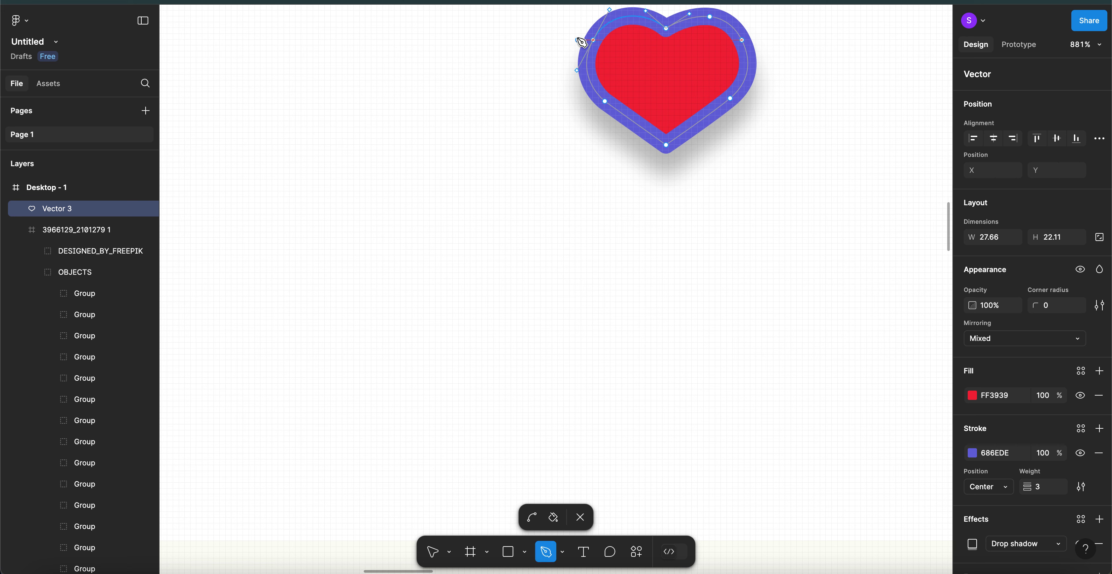
click(625, 18)
click(622, 79)
key(BackSpace)
key(v)
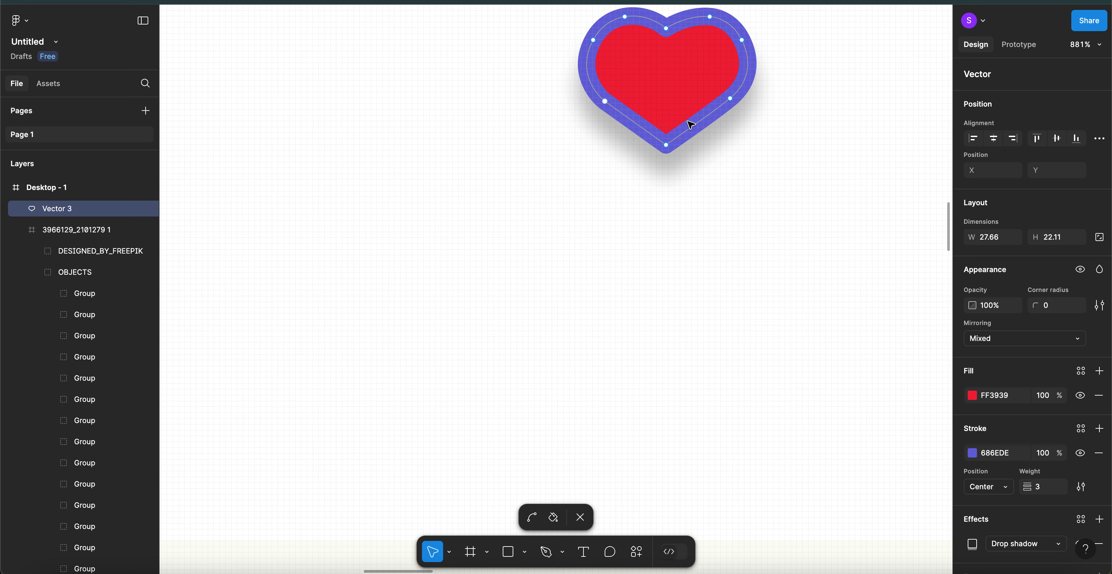
- Raise the lower-left anchor point slightly and lower the heart's notch point to about X 455, Y 358.5
click(605, 101)
click(666, 29)
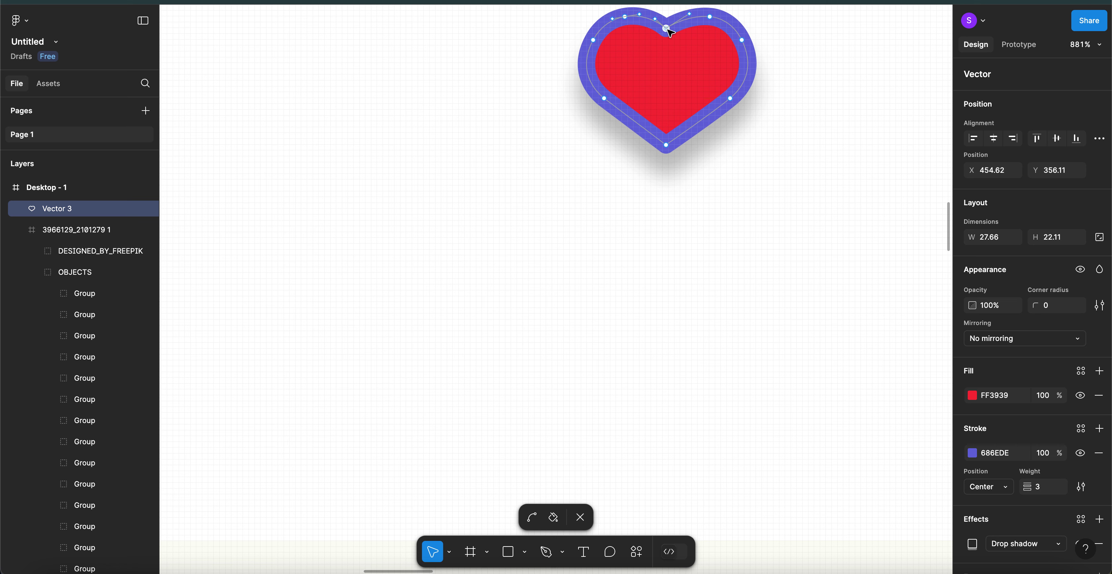
drag(664, 29, 655, 17)
drag(655, 16, 669, 43)
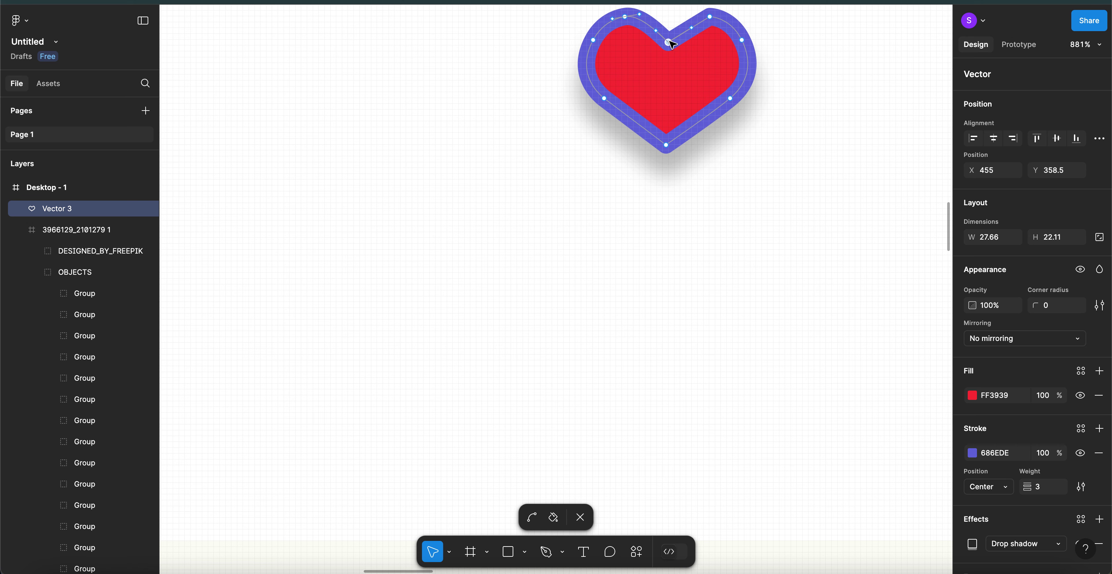
- Adjust the notch point's curve handles so both lobes curve smoothly into it, and finish vector editing
click(656, 30)
drag(657, 27, 686, 22)
click(826, 106)
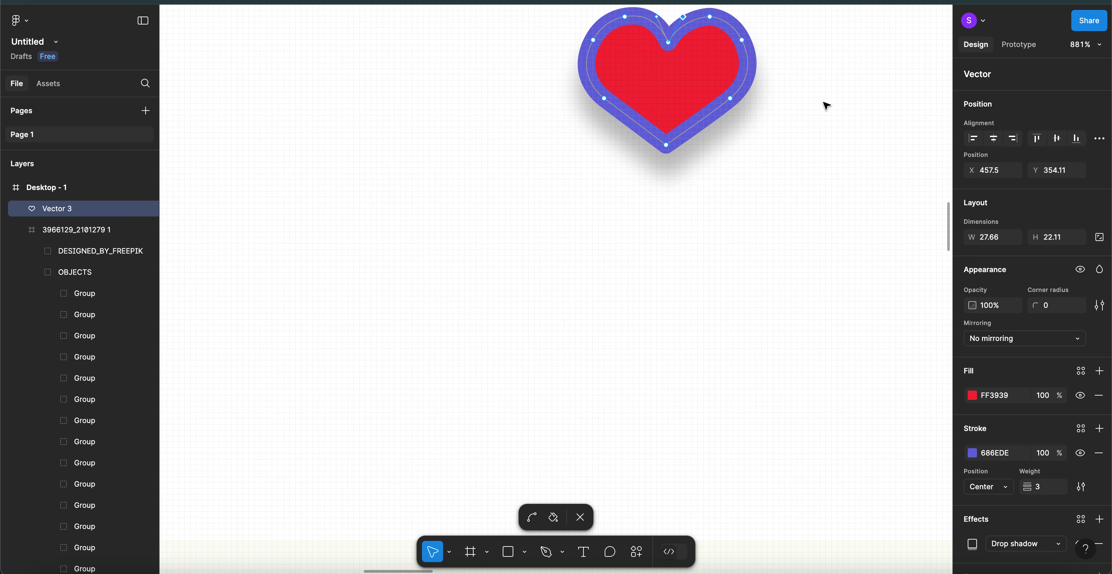
key(Escape)
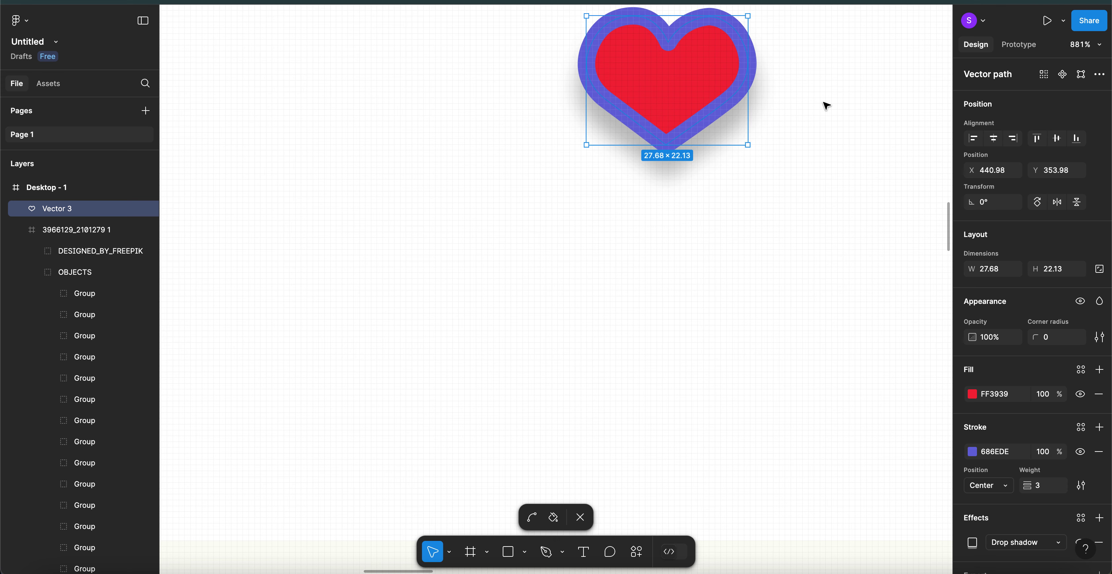
- Hide the heart's stroke and show it again to compare the look, and deselect the heart
scroll(823, 106, down, 5)
scroll(818, 103, right, 3)
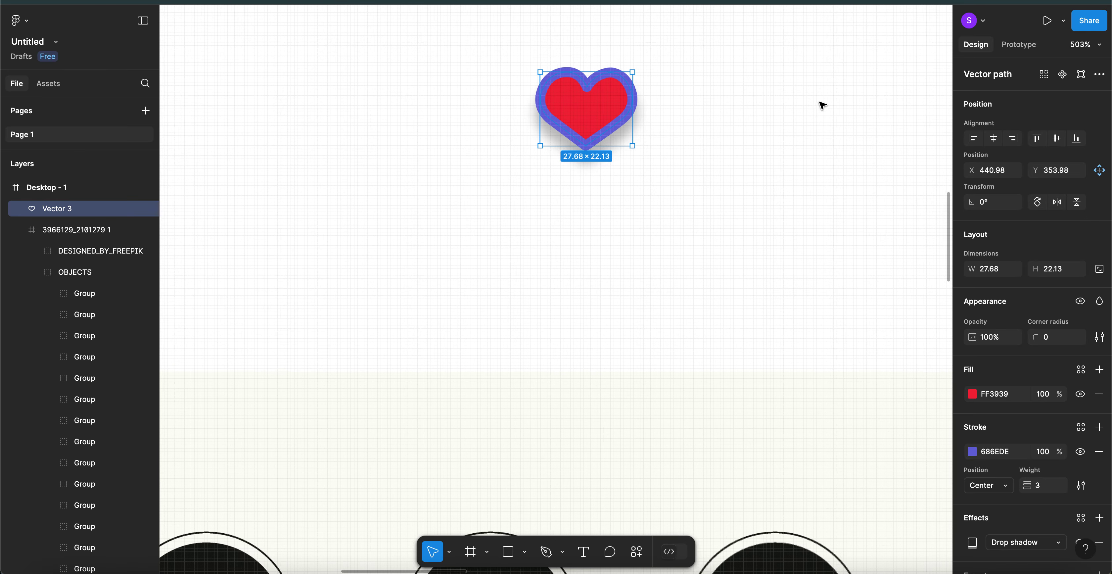
scroll(804, 104, down, 5)
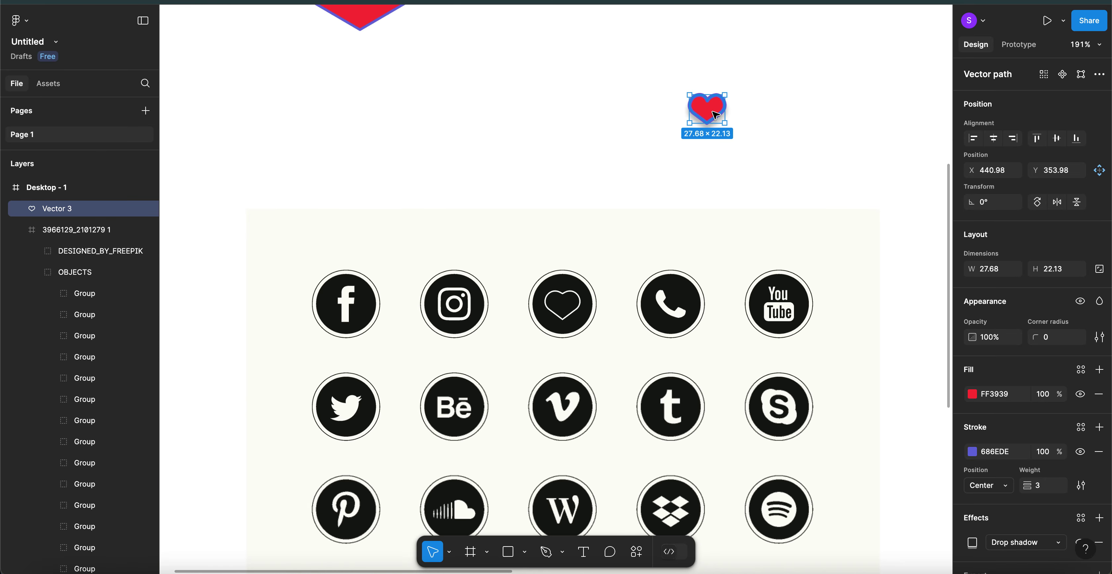
click(1081, 453)
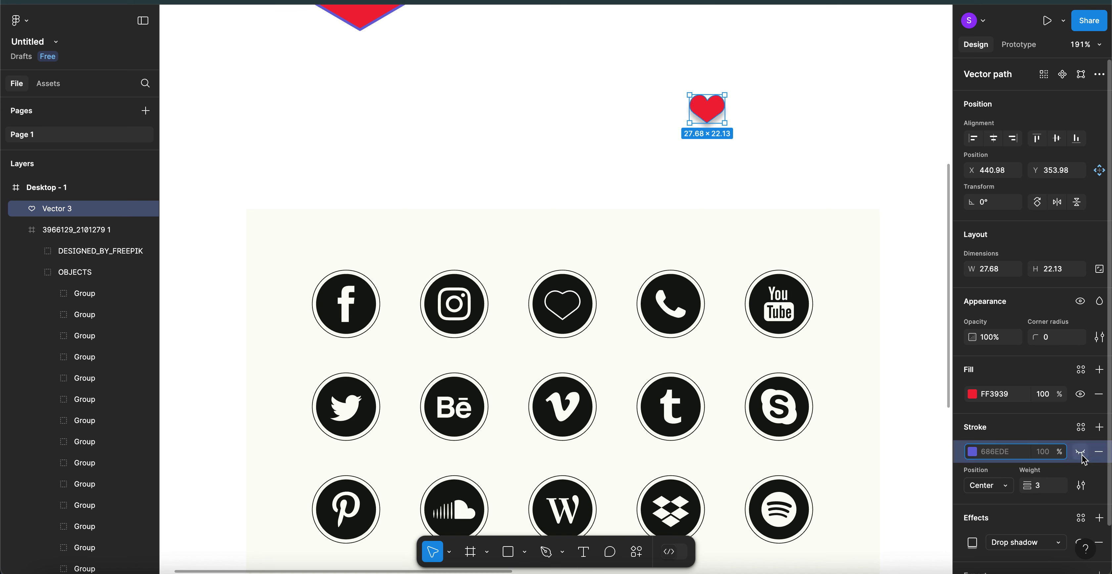
click(1081, 453)
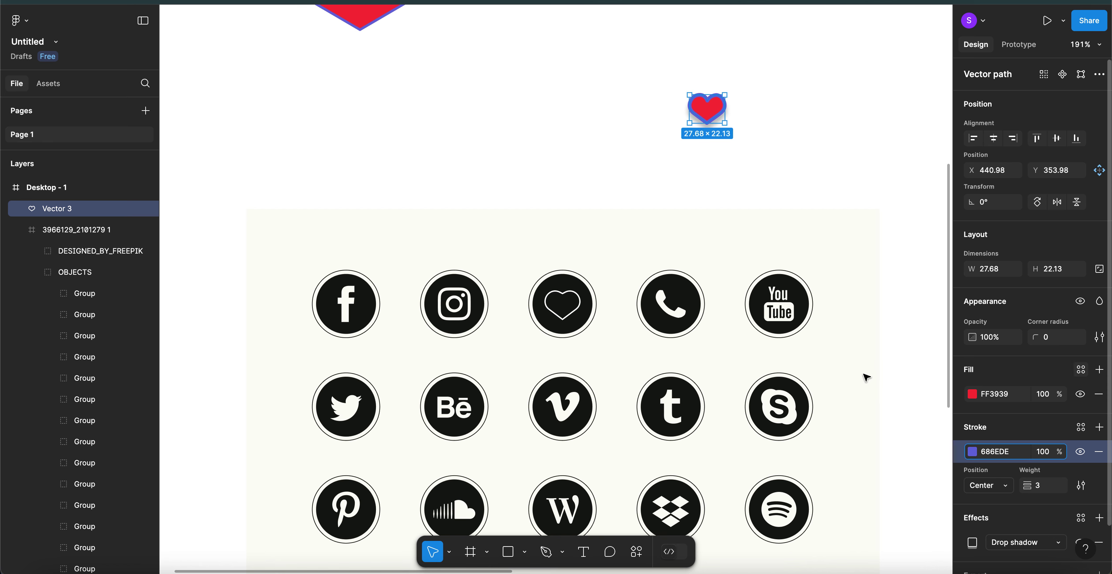
click(790, 115)
scroll(790, 115, up, 3)
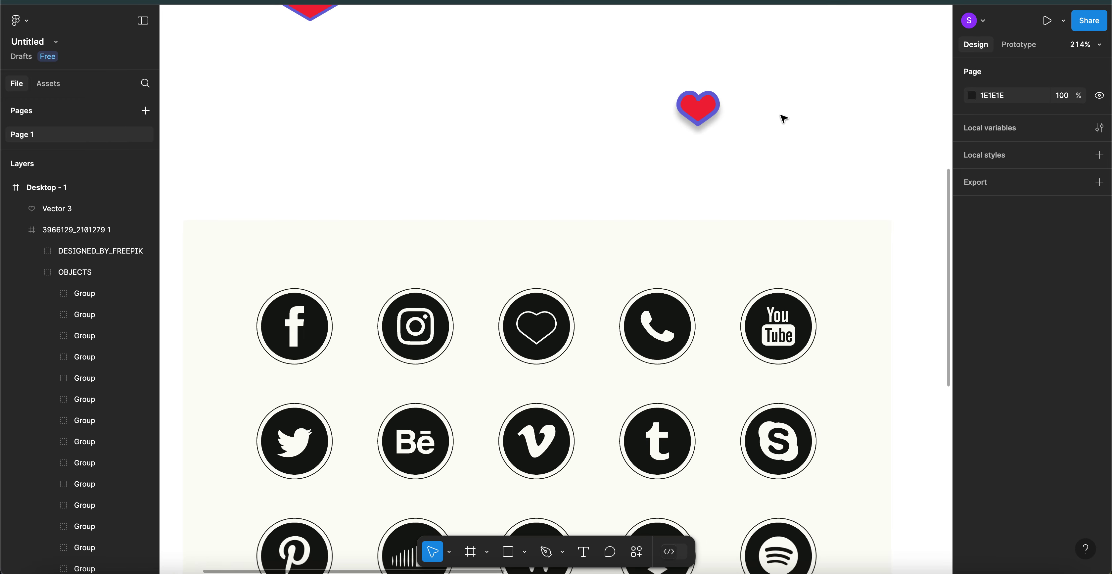
- Reopen the red heart for vector editing and select its lower-left anchor point
click(702, 114)
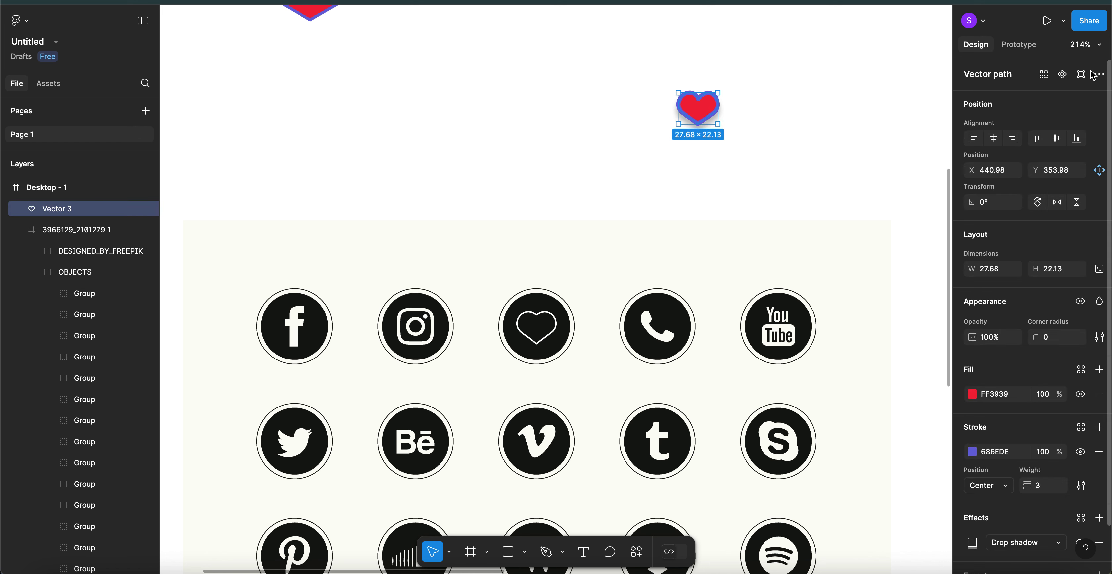
double_click(705, 115)
scroll(705, 116, up, 5)
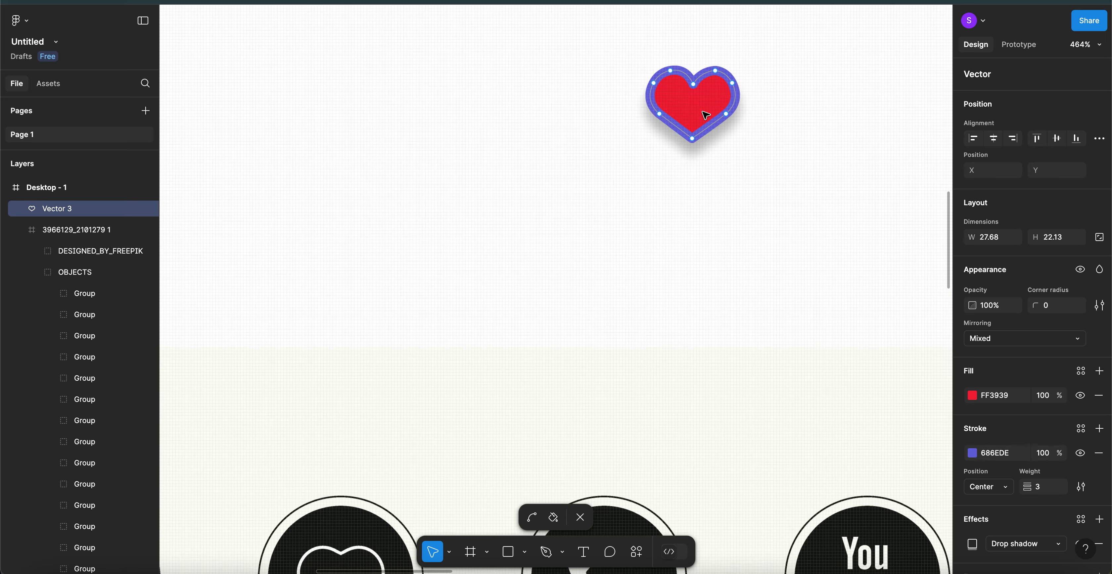
scroll(699, 125, down, 2)
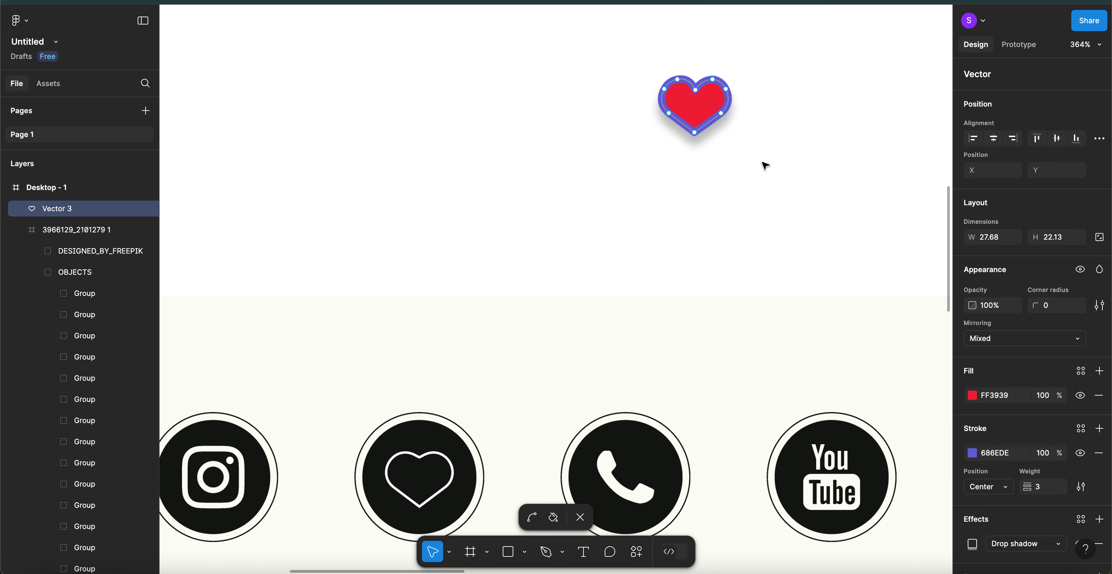
click(671, 115)
key(plus)
scroll(661, 120, up, 5)
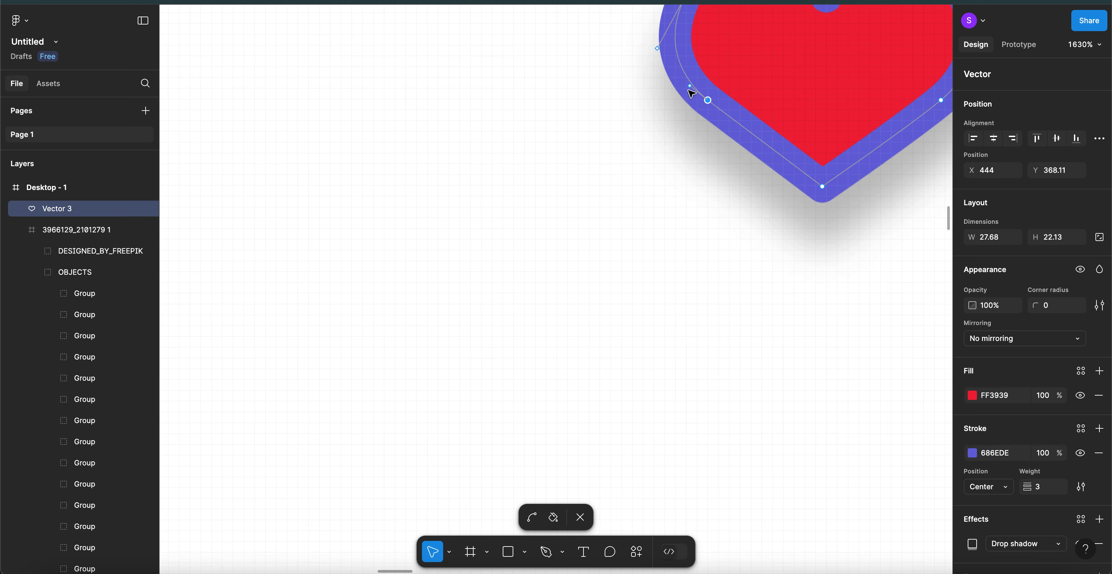
- Try moving the upper curve handle of the lower-left anchor point and undo the change
drag(690, 85, 674, 92)
key(super+z)
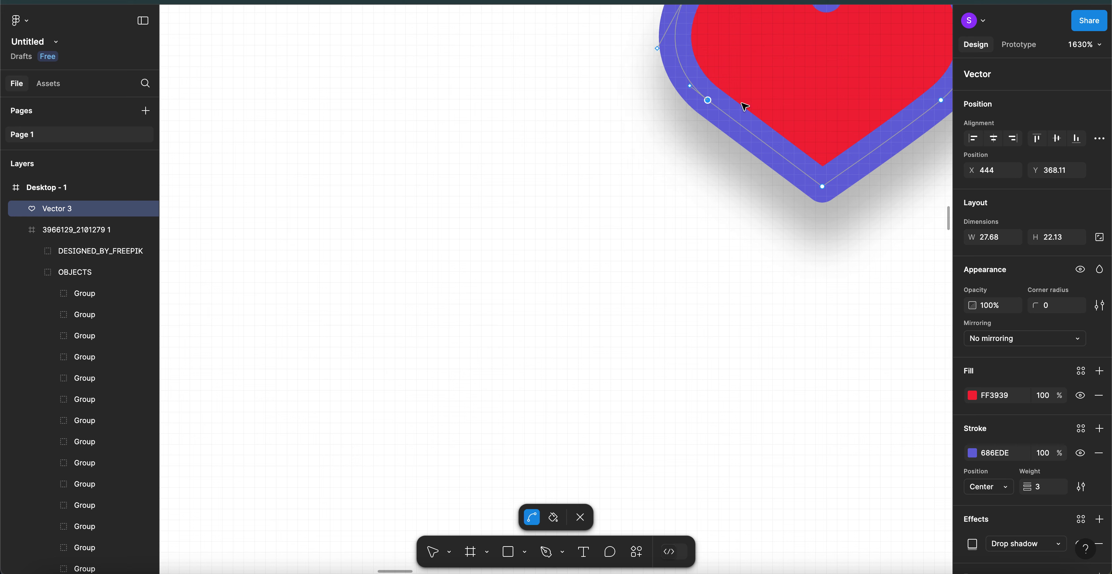
- Reset the lower-left anchor point with the Bend tool and pull out new handles mirrored in angle and length
click(532, 518)
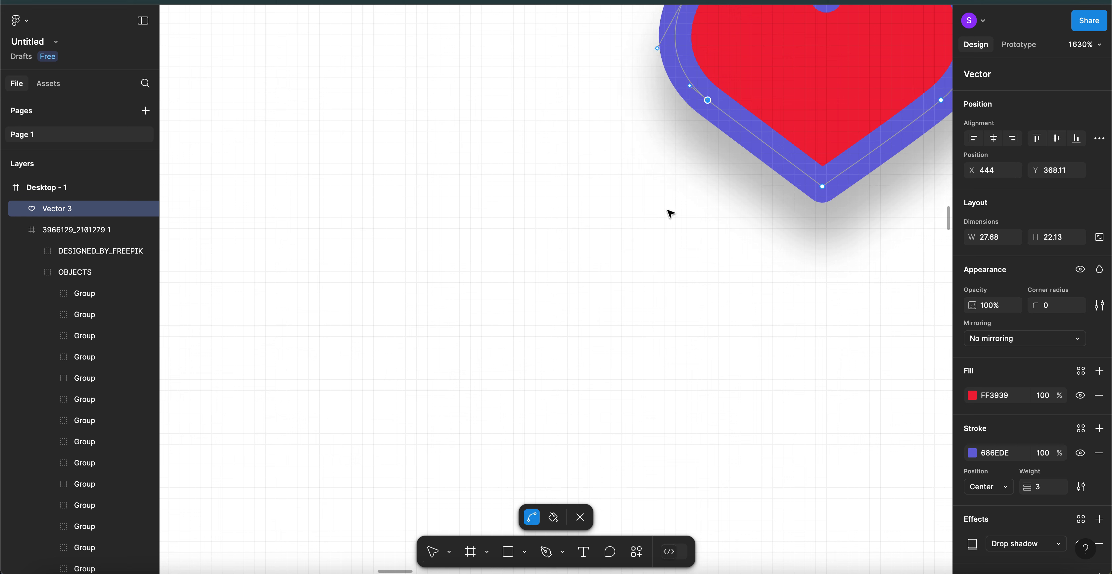
click(709, 102)
mouse_move(724, 118)
mouse_down()
mouse_move(722, 130)
mouse_move(726, 117)
mouse_up()
click(727, 117)
scroll(727, 118, up, 5)
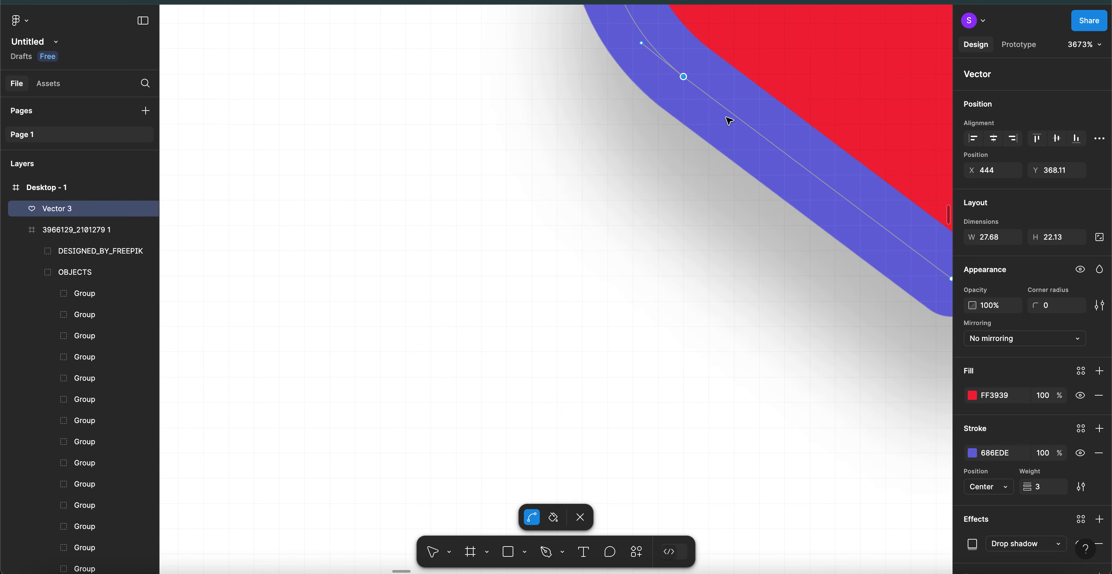
click(682, 77)
click(644, 49)
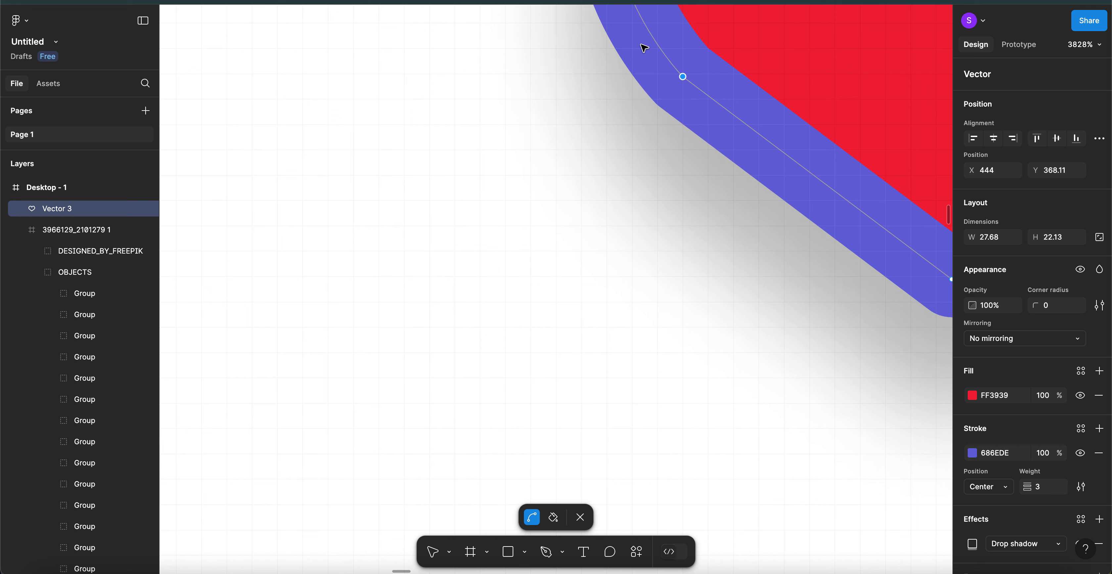
drag(645, 49, 640, 43)
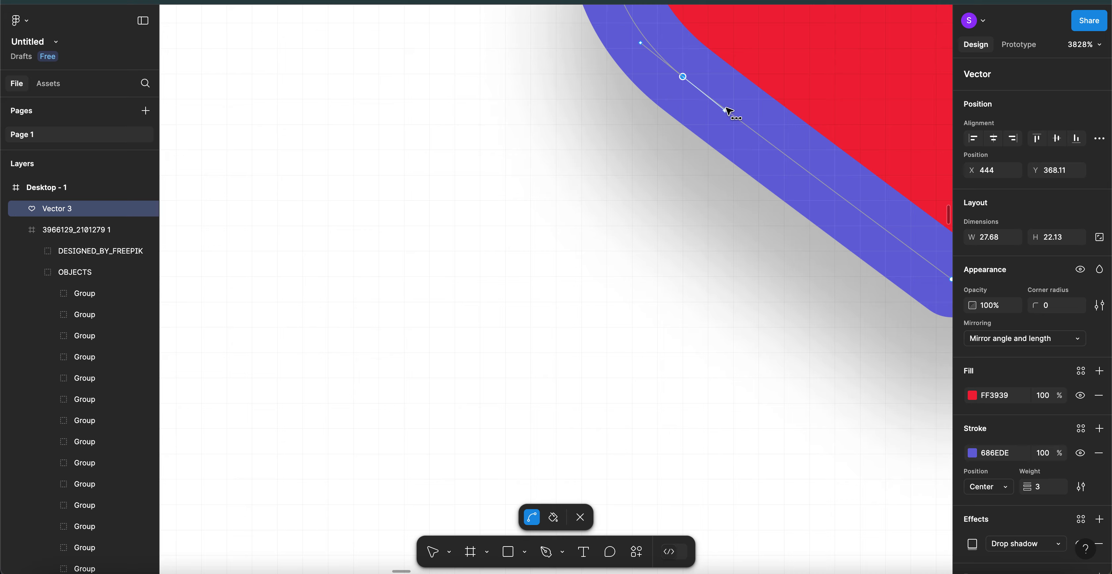
- Collapse the lower handle of the lower-left anchor point into the point and delete its upper handle
scroll(728, 110, up, 3)
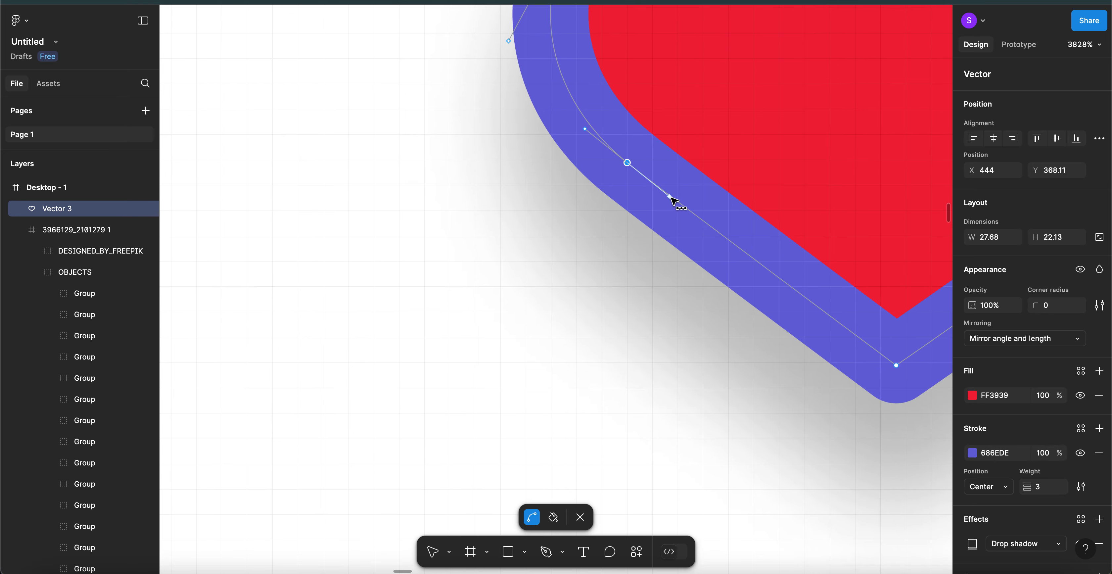
drag(672, 199, 628, 162)
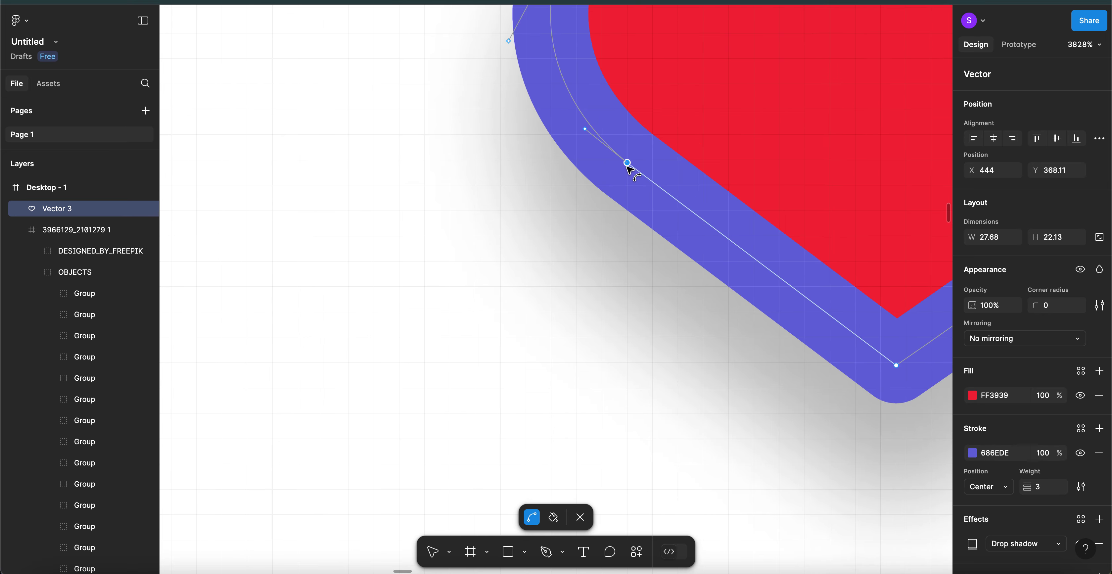
click(584, 129)
key(Delete)
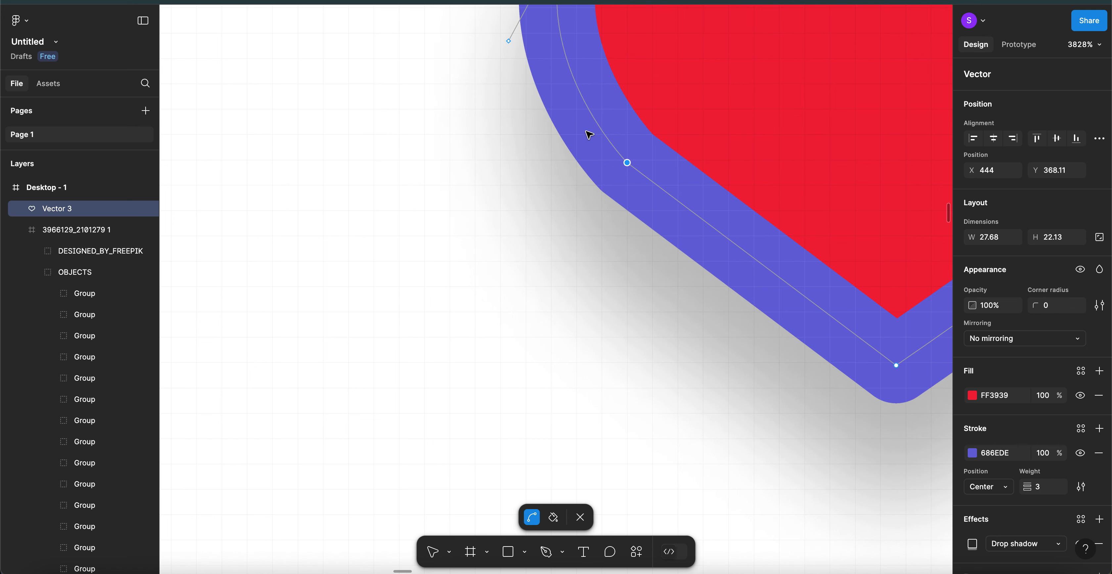
- Pull new handles out of the heart's lower-left anchor point with Bend and mirror them in angle and length
click(629, 164)
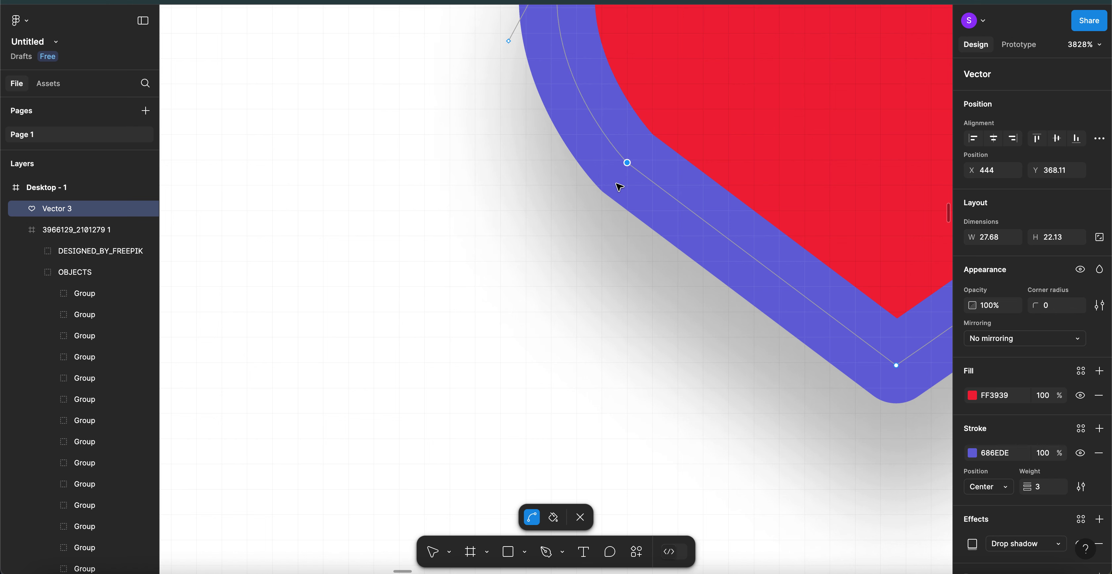
click(627, 163)
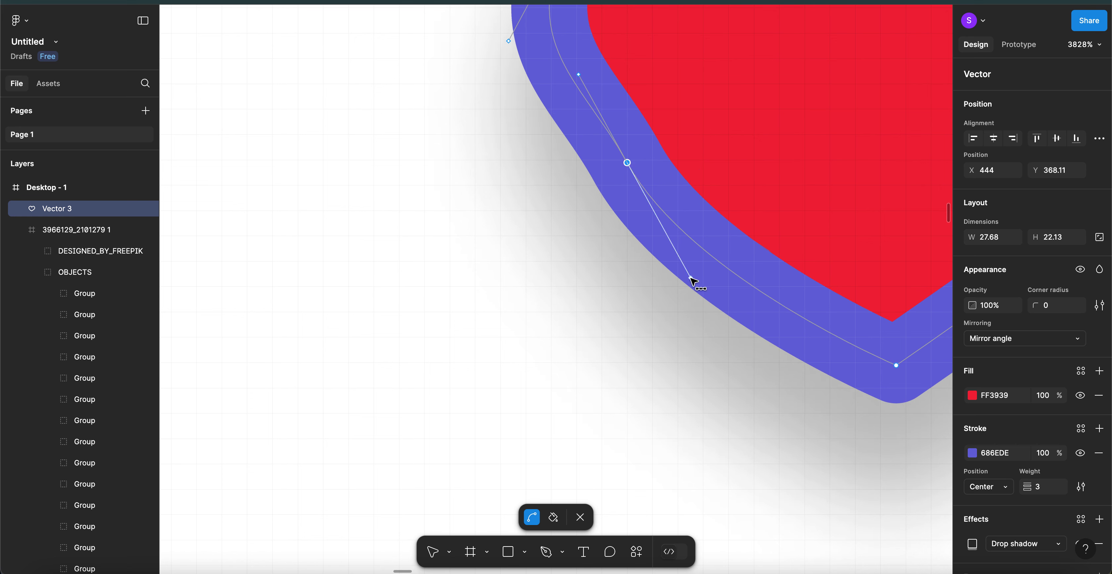
drag(691, 277, 678, 210)
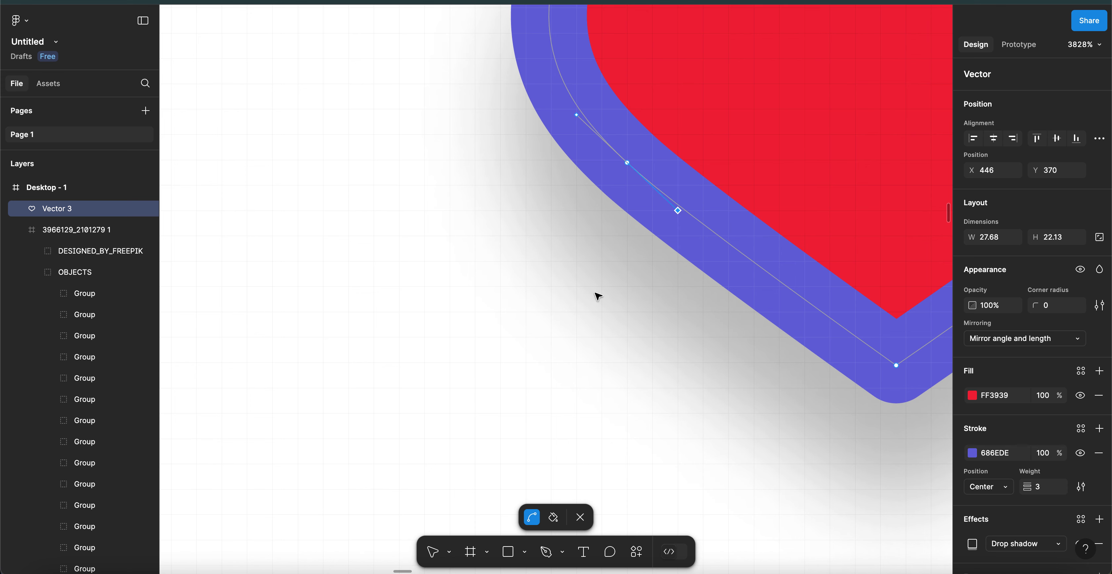
- Reset the heart's lower-right anchor point with Bend and pull out short handles mirrored in angle and length
scroll(598, 297, down, 5)
scroll(598, 297, right, 5)
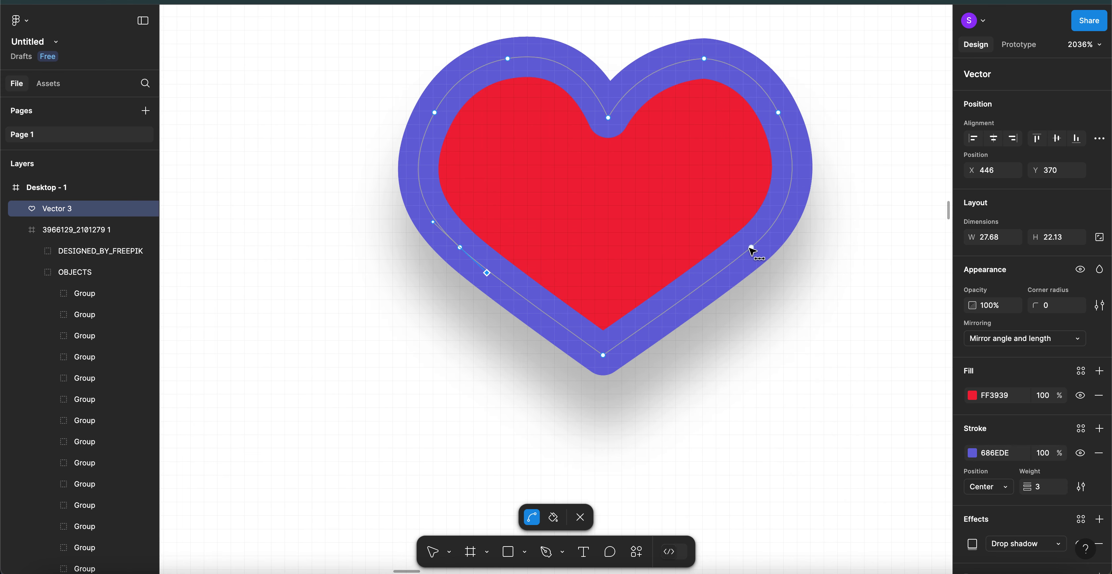
double_click(751, 248)
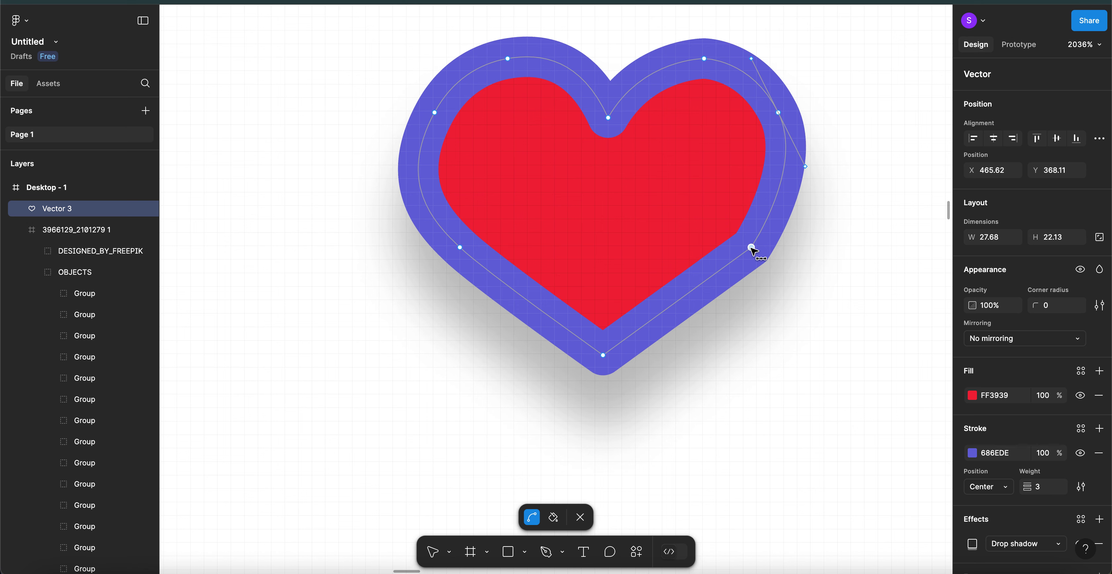
double_click(751, 248)
click(777, 201)
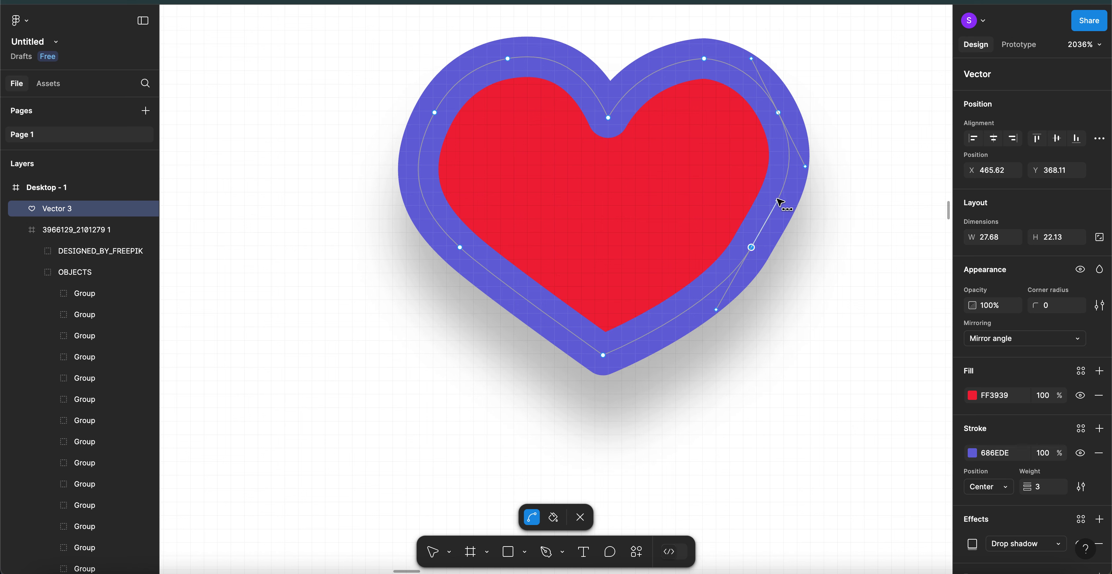
drag(778, 201, 769, 229)
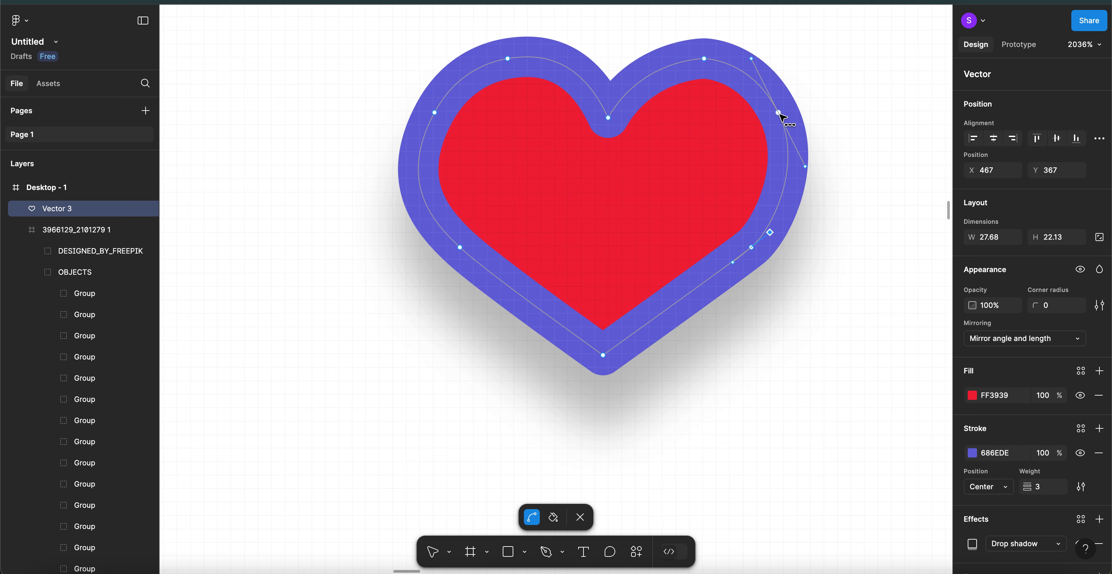
- Reset the anchor point on the heart's upper-right side, give it new handles mirrored in angle and length, and deselect it
click(779, 113)
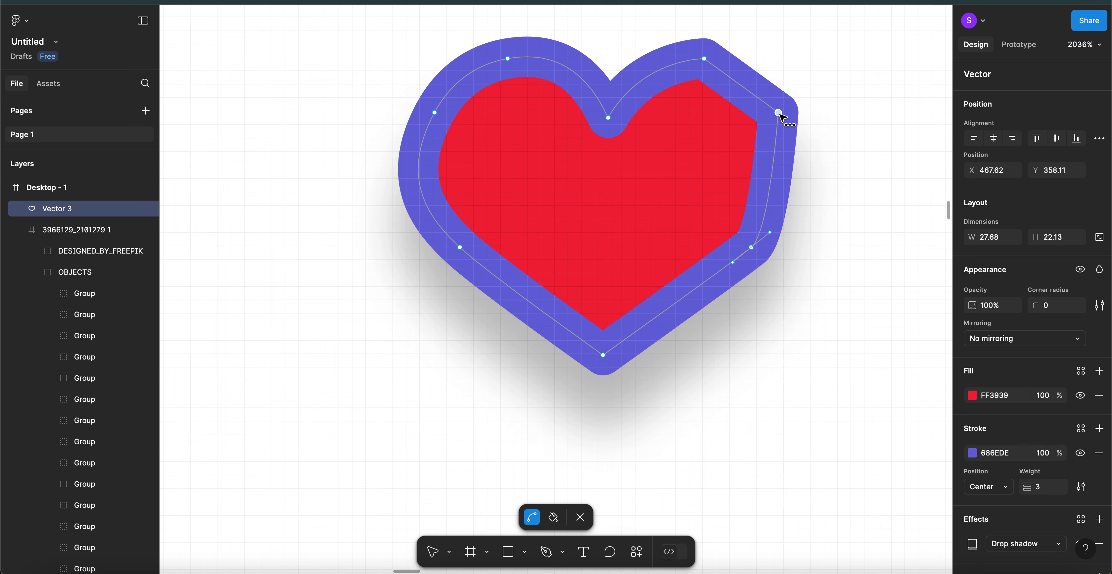
click(779, 113)
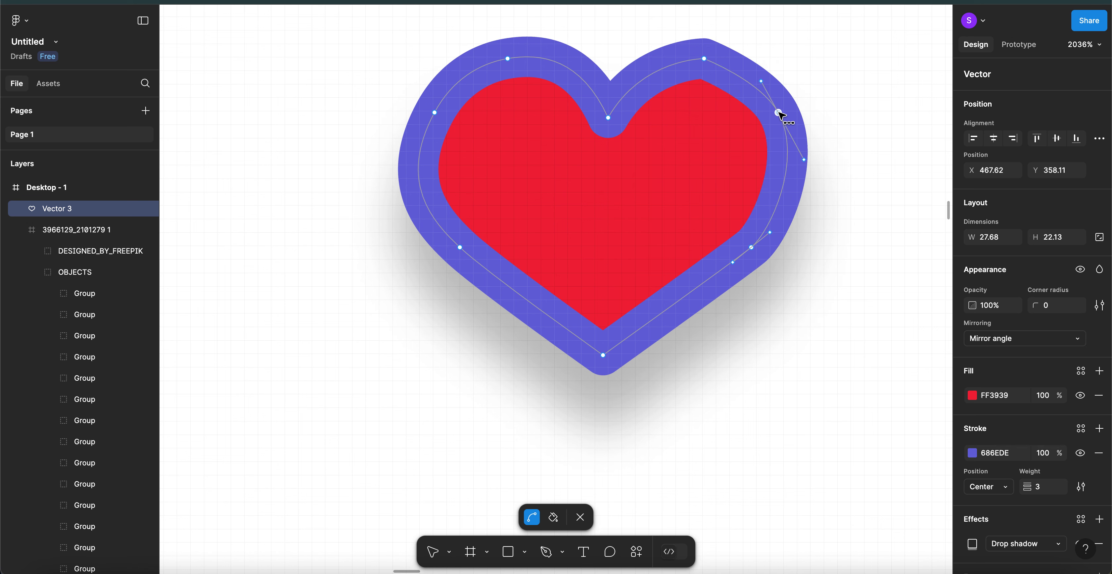
drag(761, 81, 754, 66)
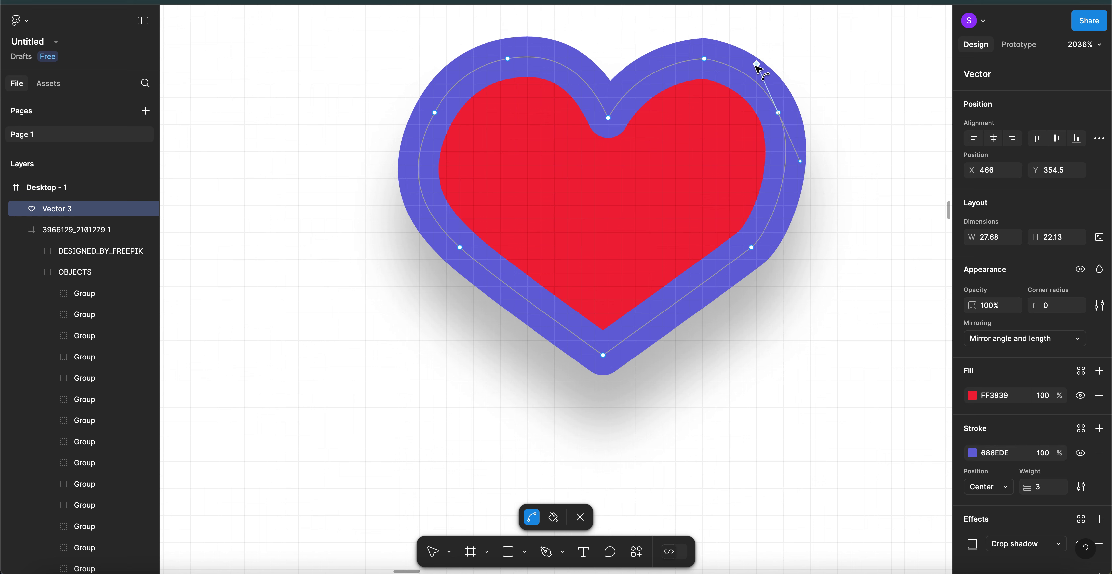
click(883, 178)
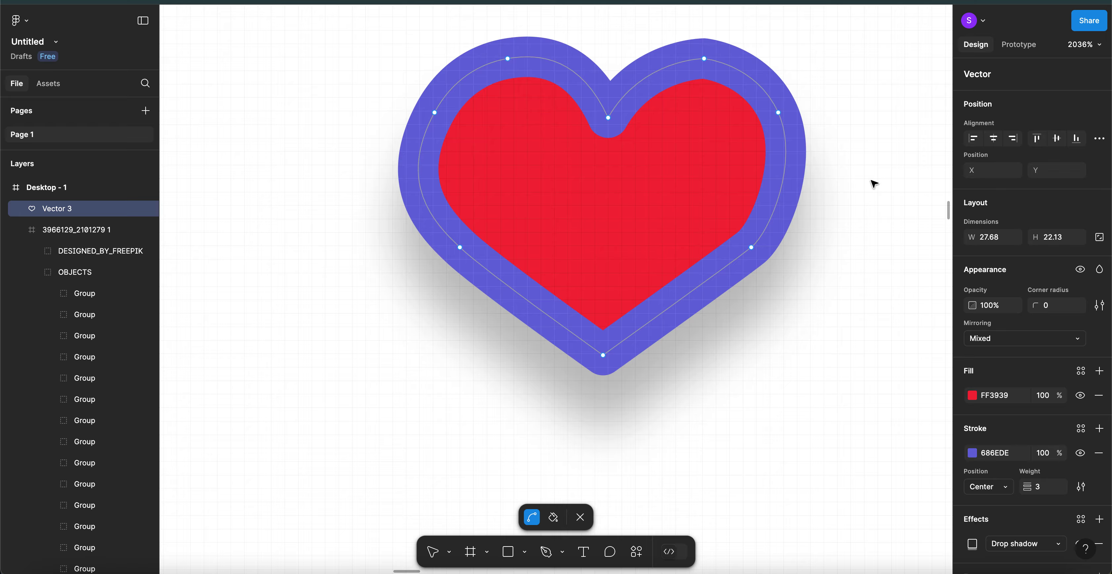
- Look through the social media icon sheet below the heart and examine the RSS icon up close
scroll(874, 183, down, 5)
scroll(874, 183, down, 10)
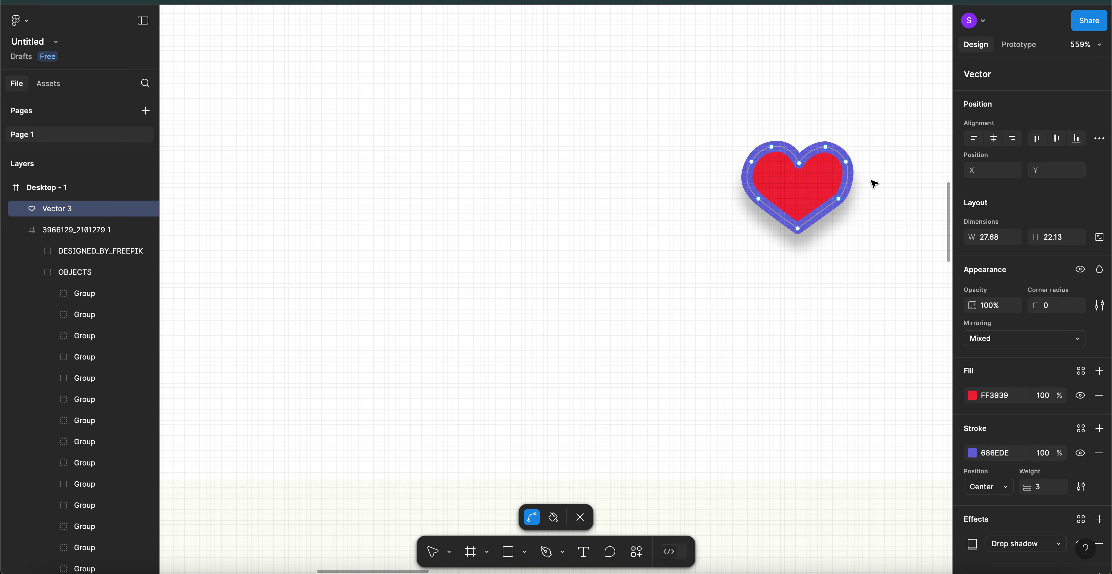
scroll(874, 184, down, 2)
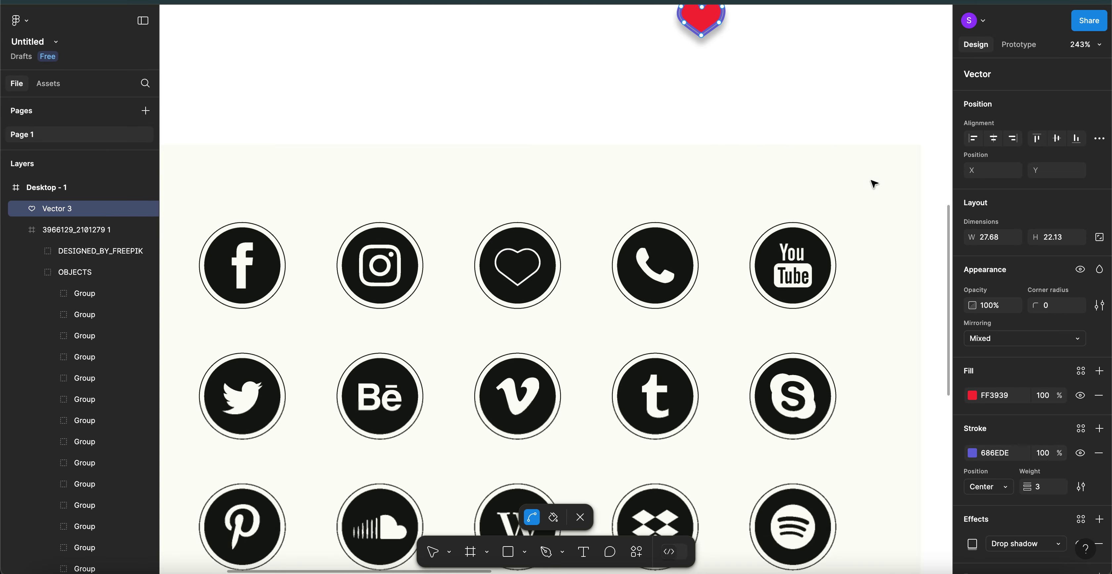
scroll(673, 225, up, 3)
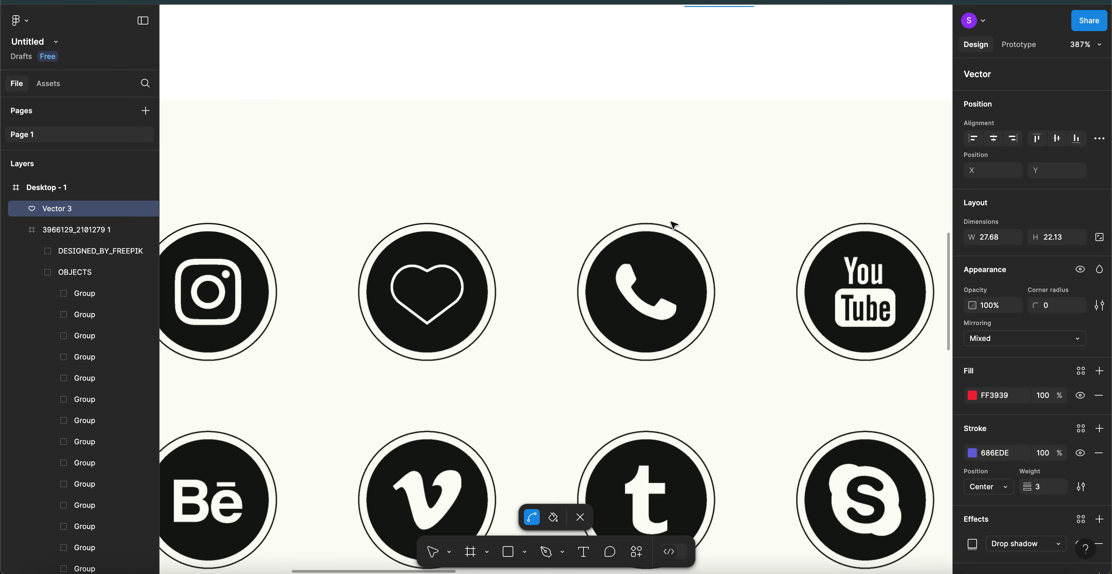
scroll(669, 225, down, 3)
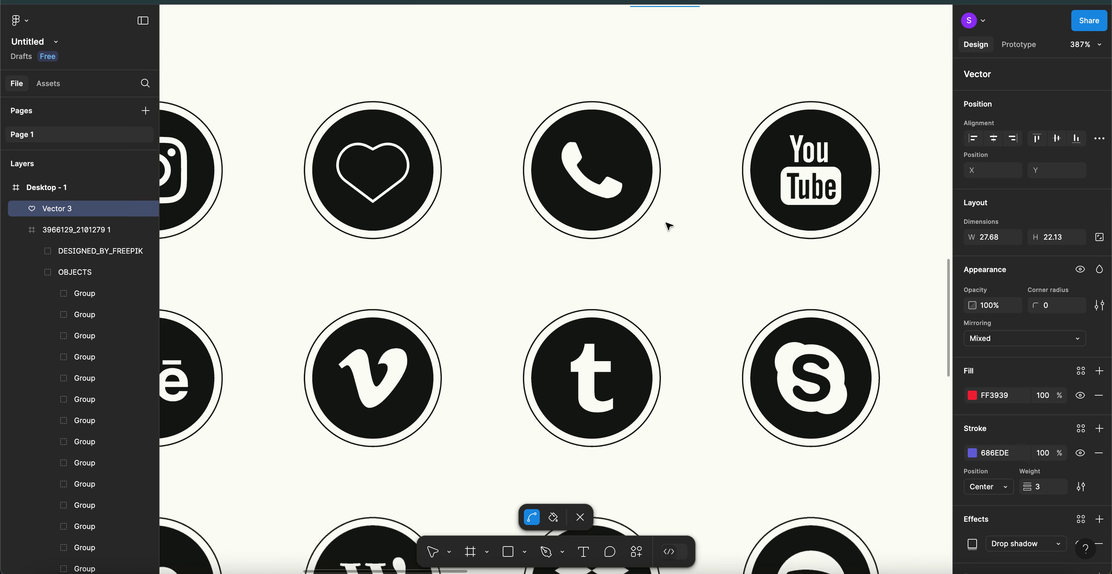
scroll(668, 225, down, 5)
scroll(668, 225, down, 8)
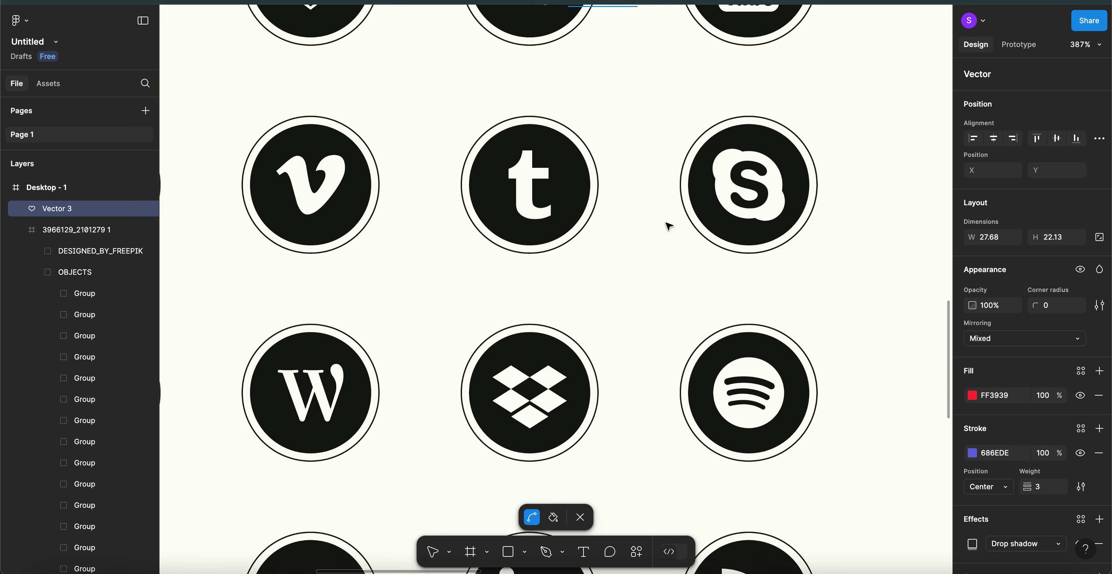
scroll(668, 226, down, 5)
scroll(668, 225, right, 3)
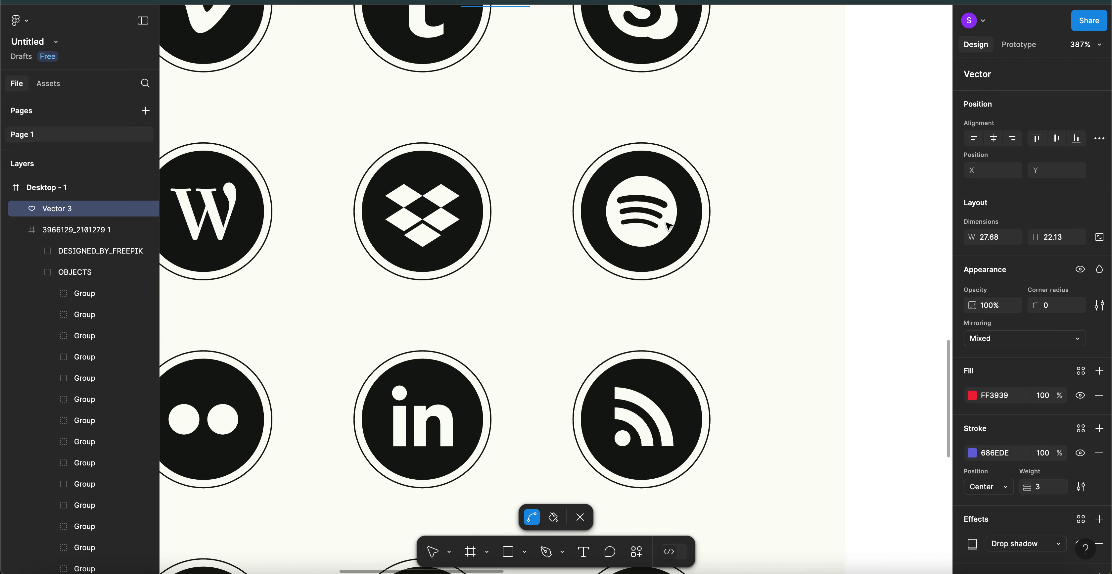
scroll(634, 431, down, 3)
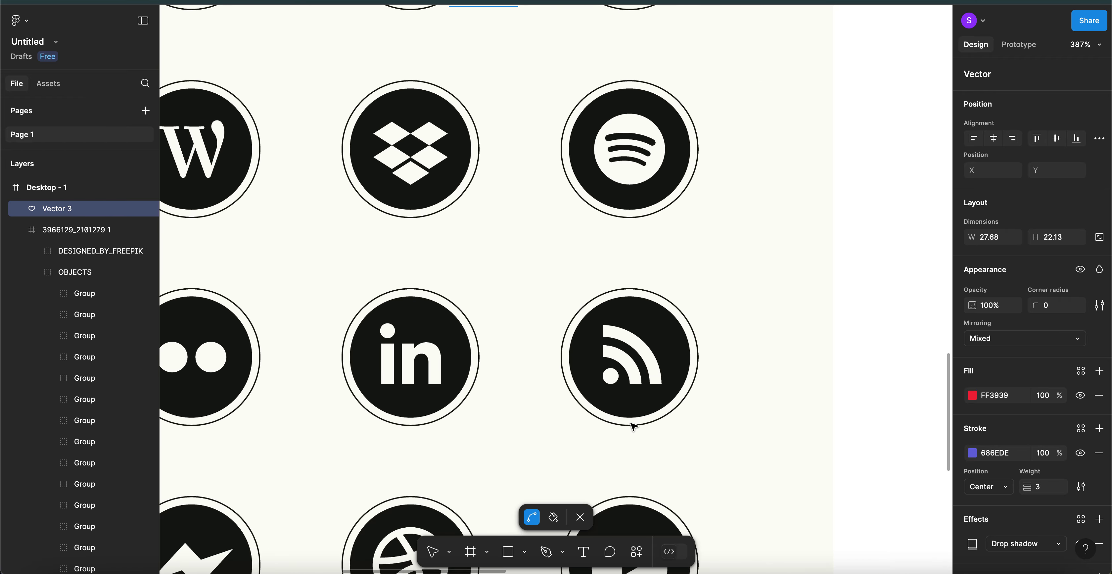
scroll(627, 378, up, 3)
scroll(627, 378, up, 5)
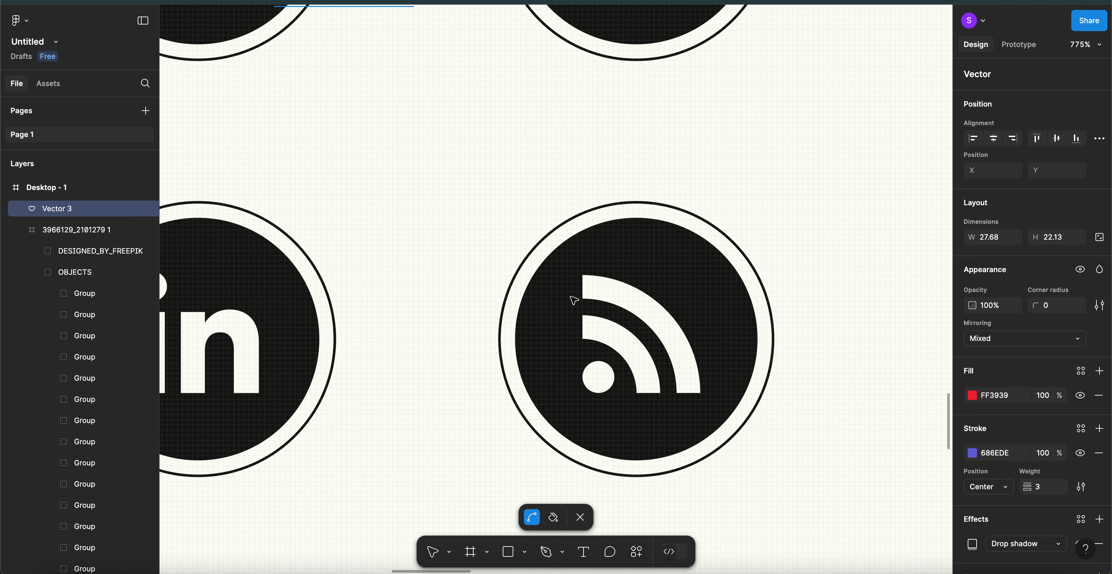
- Leave vector editing of the heart and select the Desktop - 1 frame
key(p)
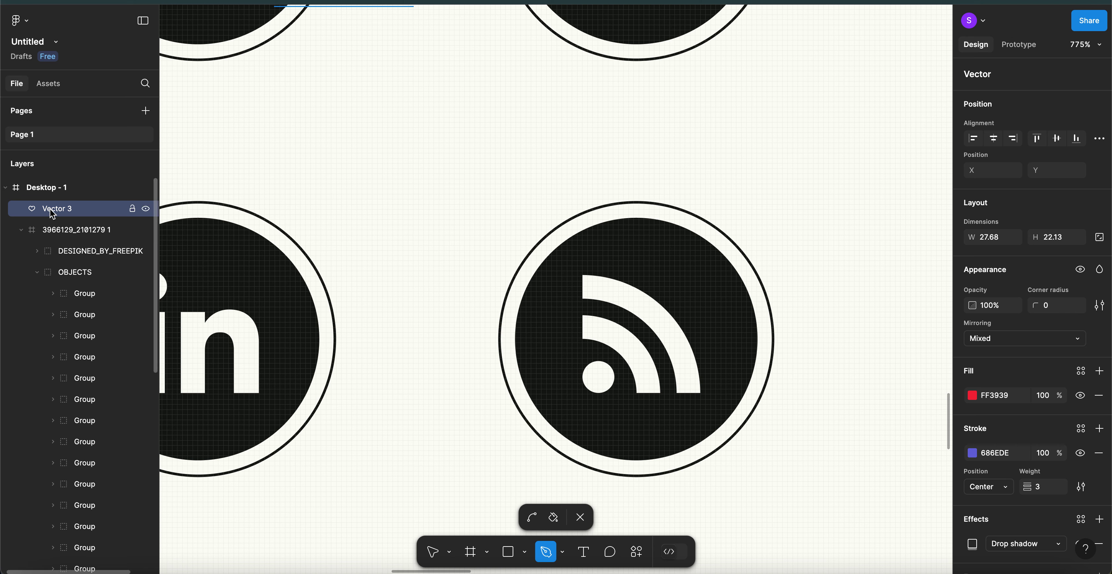
click(205, 258)
click(50, 190)
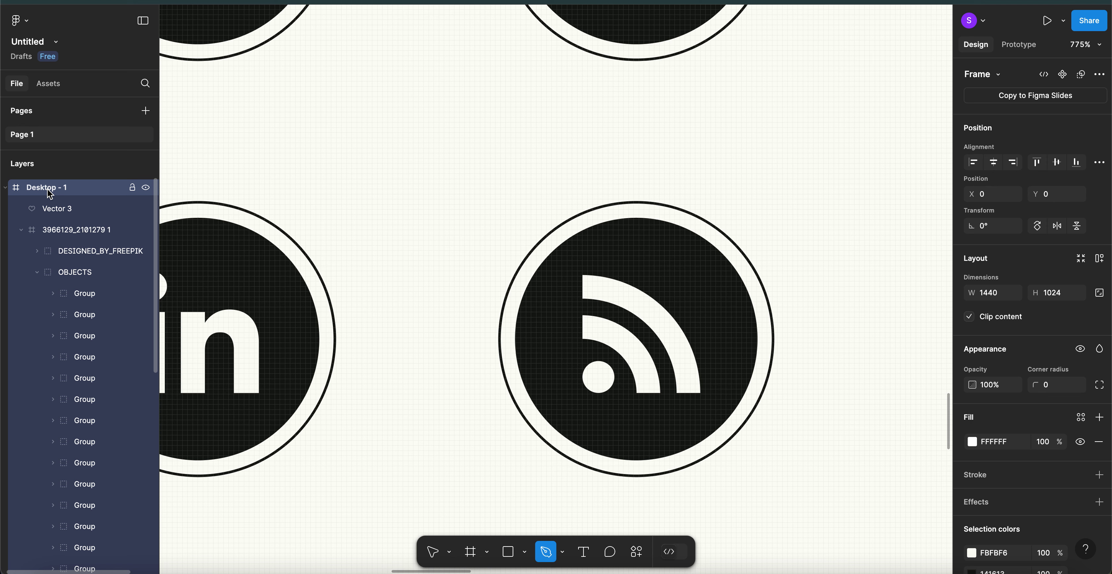
click(511, 172)
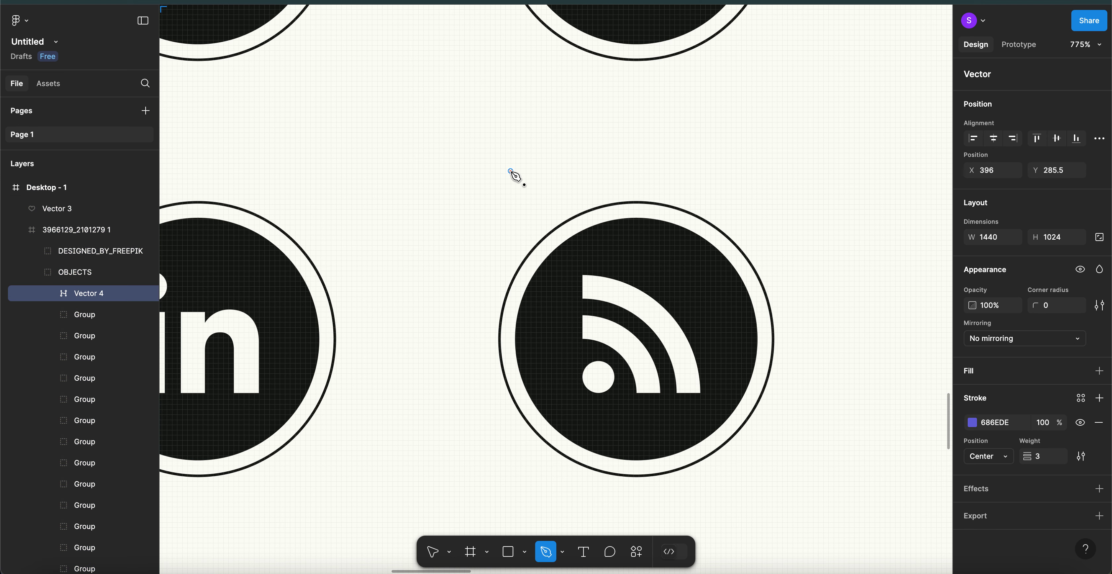
key(super+z)
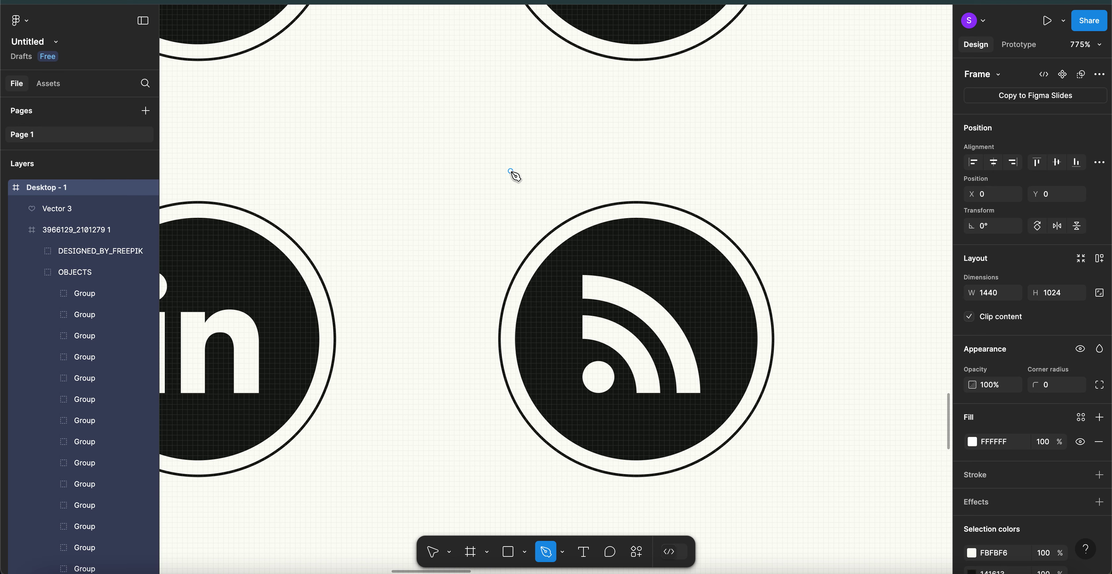
key(Escape)
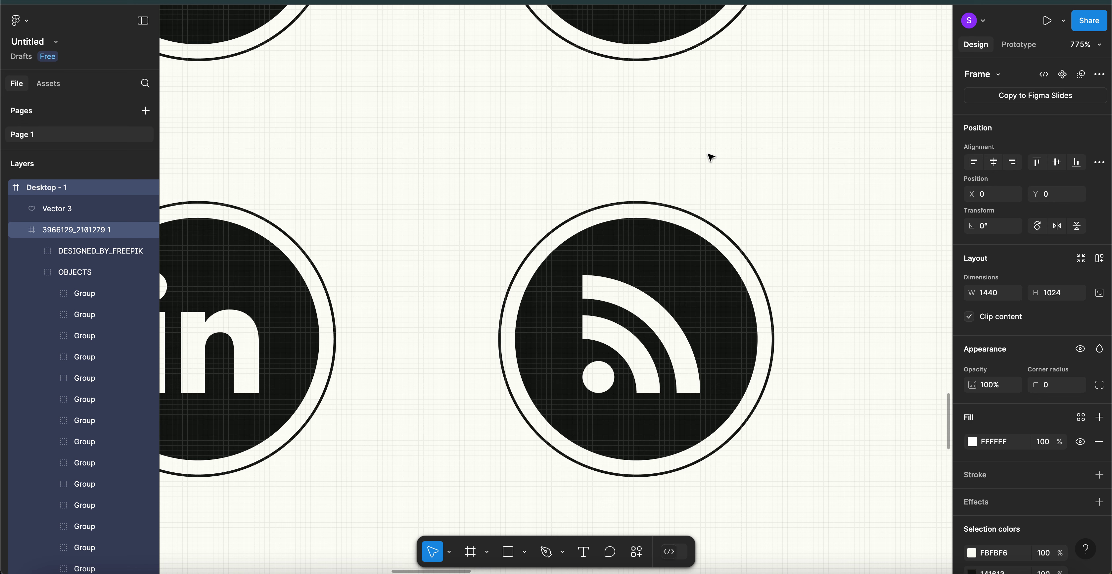
click(710, 157)
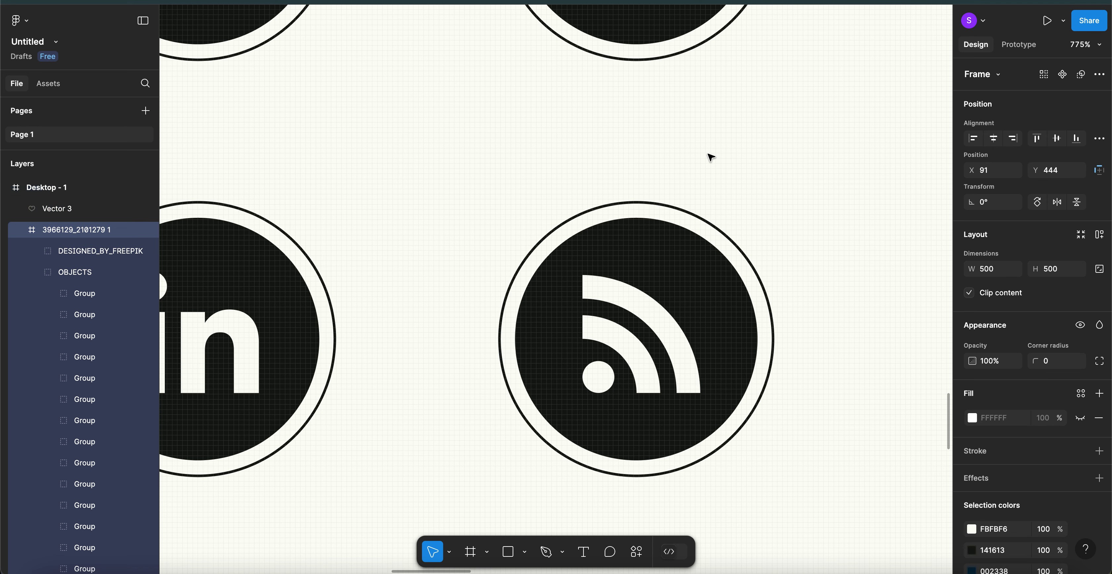
click(50, 190)
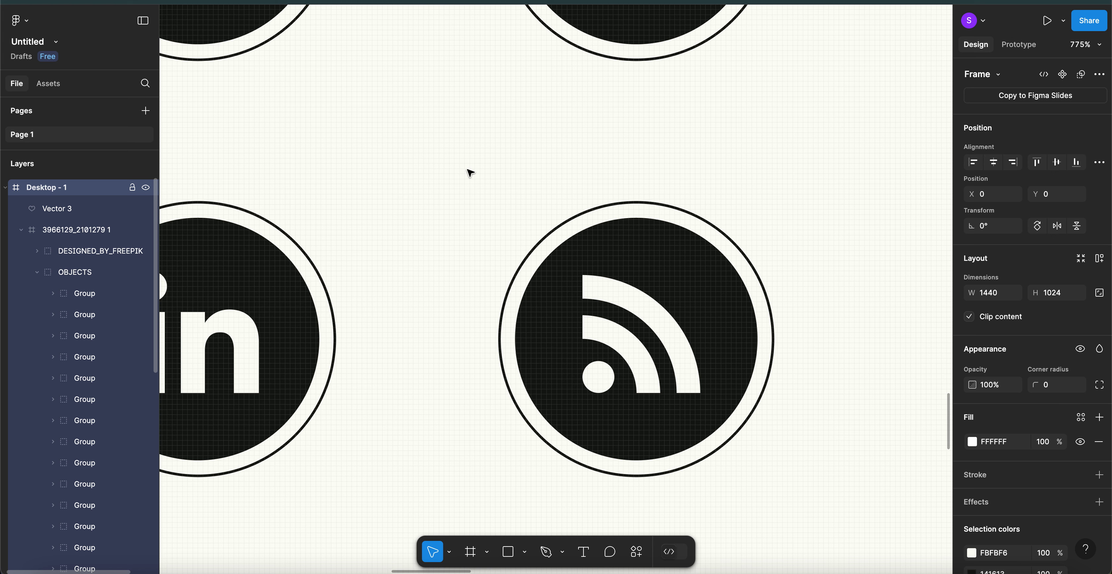
scroll(471, 173, down, 5)
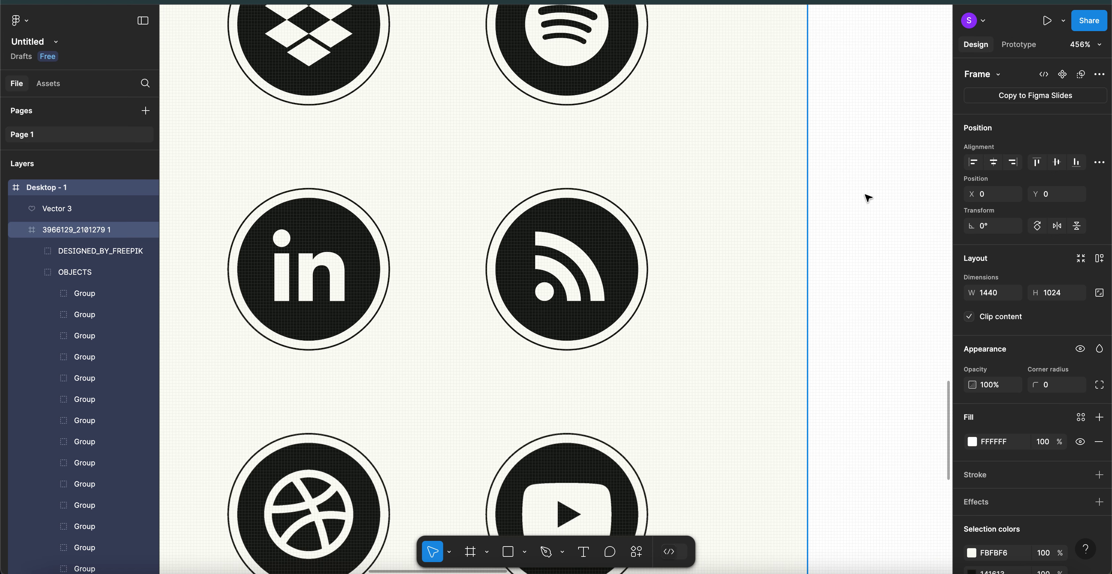
key(Escape)
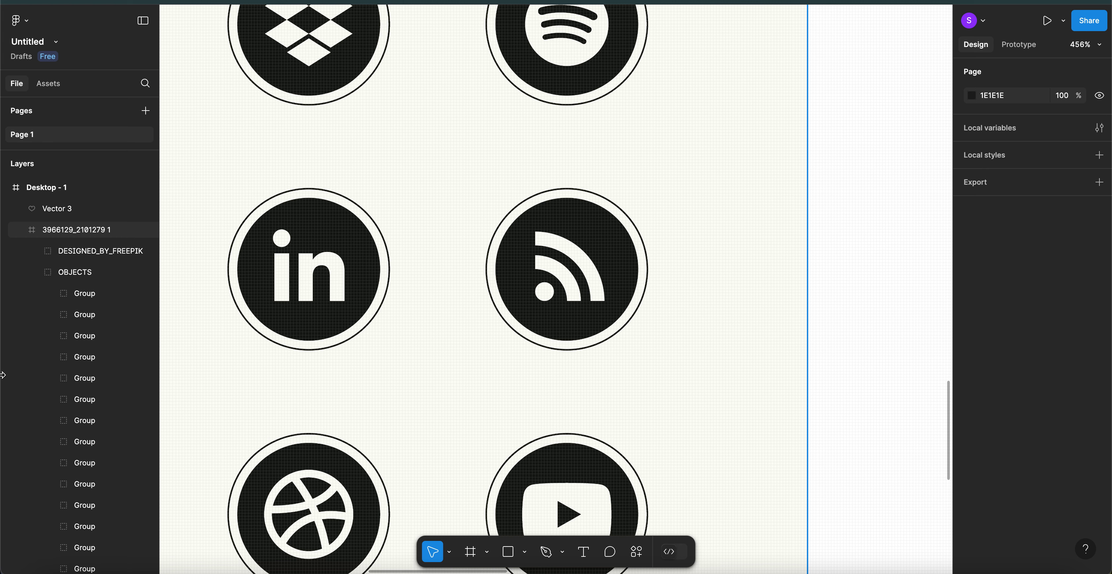
- Start a Pen path on the RSS icon's inner arc with a straight vertical segment along its upper-left end
key(p)
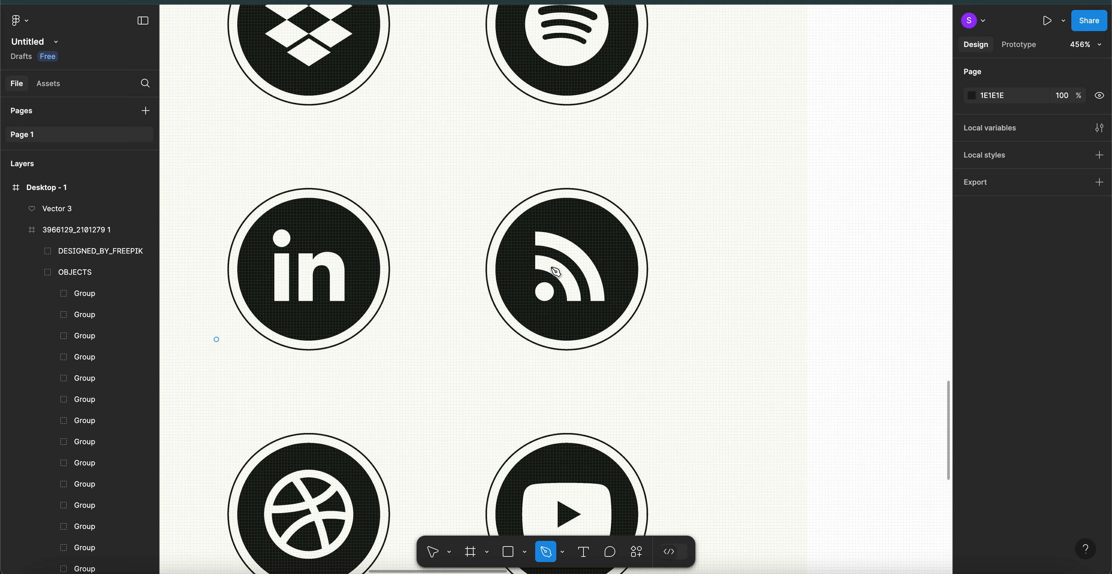
scroll(553, 267, up, 5)
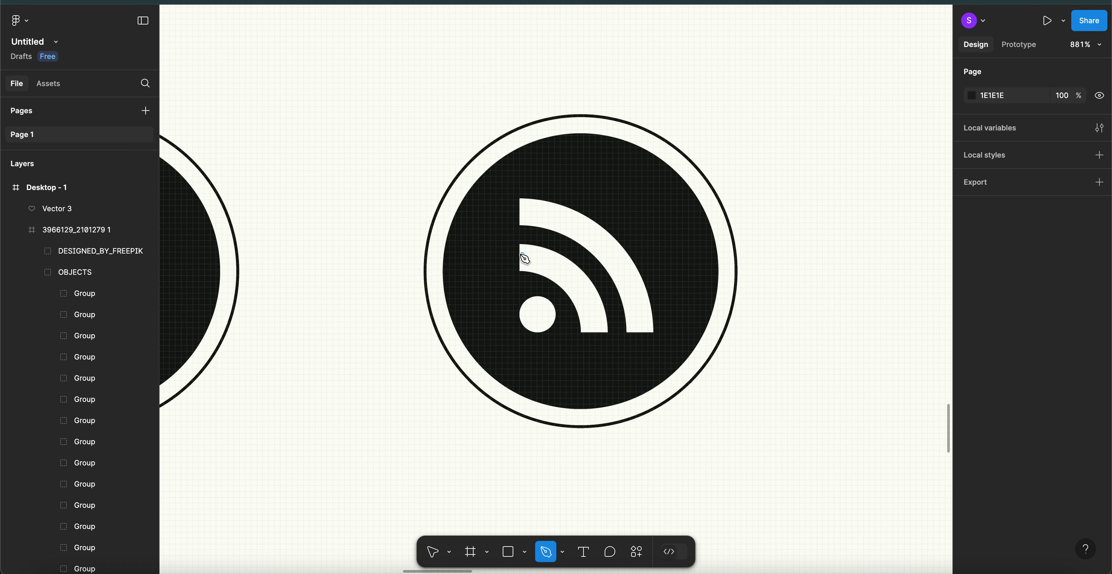
click(519, 246)
click(520, 246)
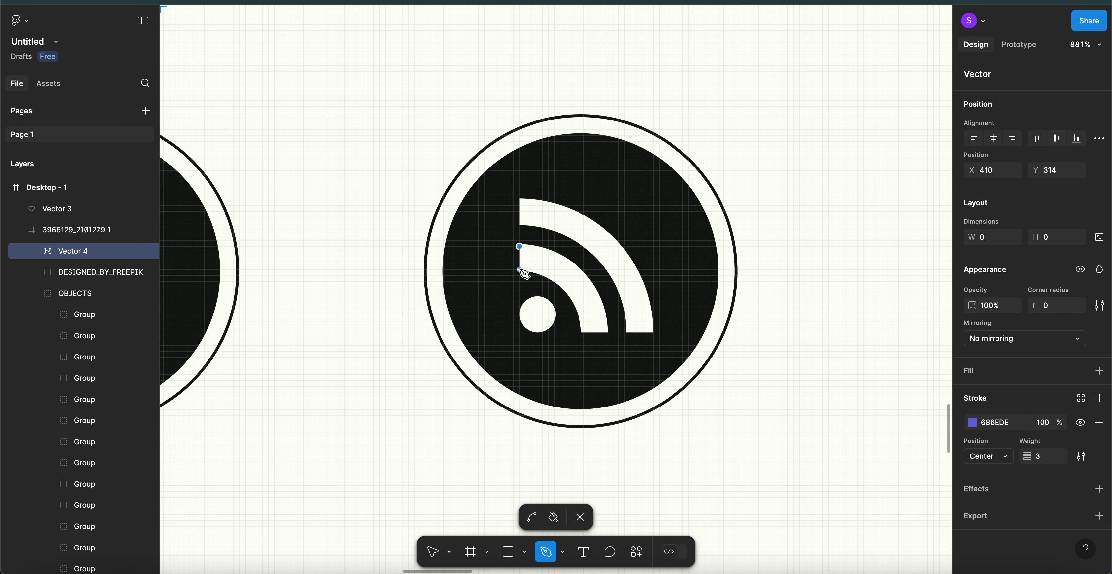
click(520, 270)
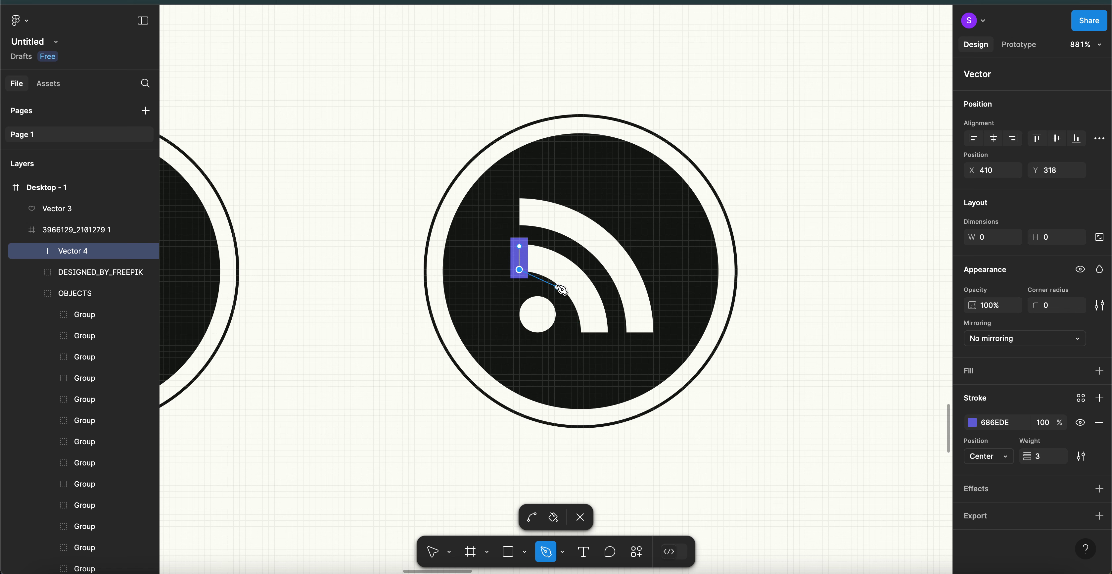
- Continue the Pen path with curved points along the inner arc's lower edge and a straight segment across its bottom end
drag(557, 284, 561, 290)
drag(562, 290, 573, 302)
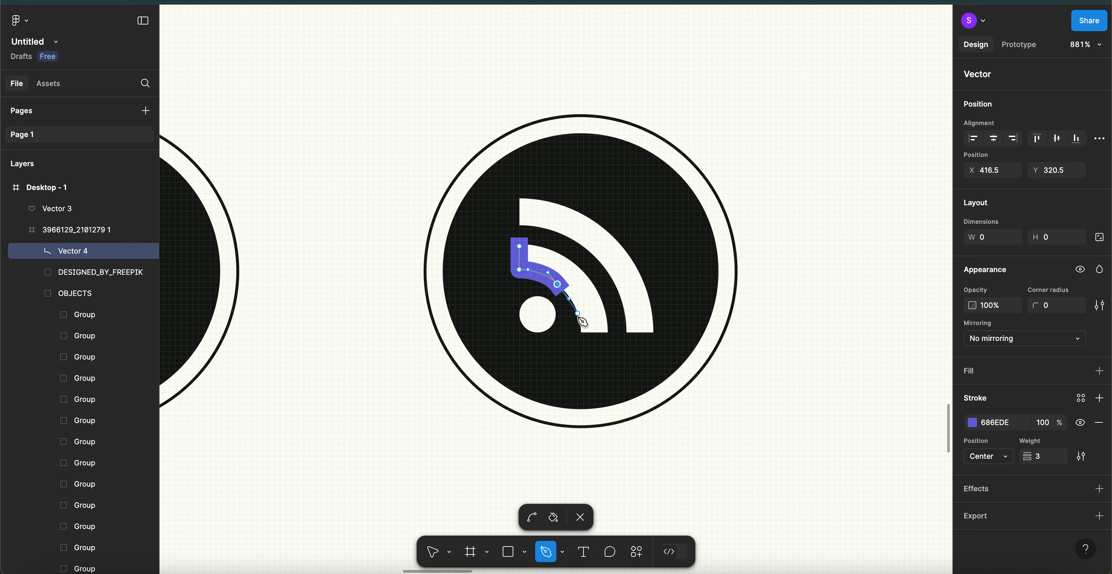
click(581, 328)
drag(582, 329, 608, 335)
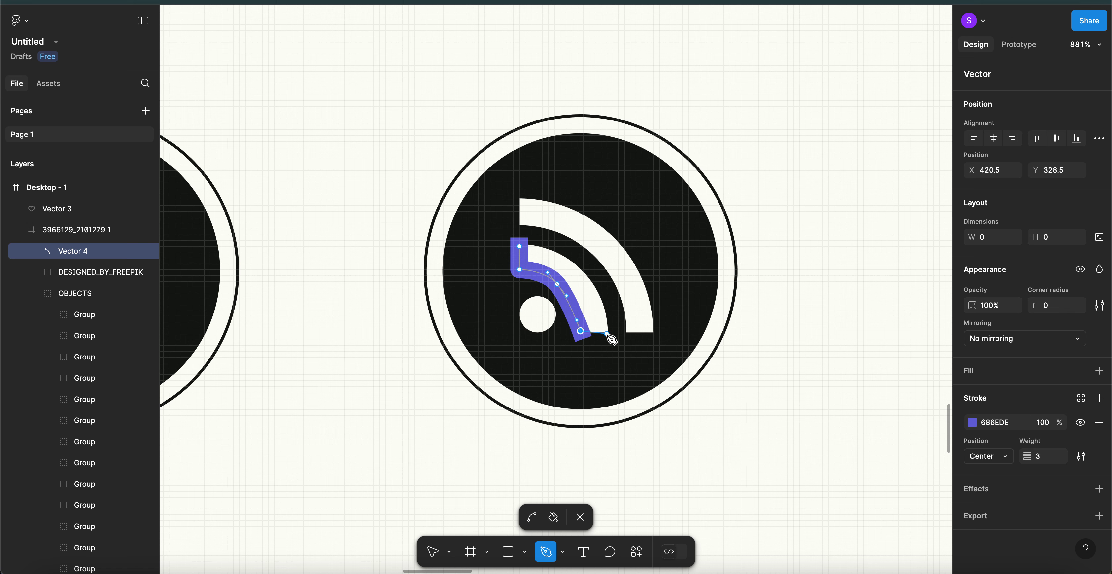
click(606, 331)
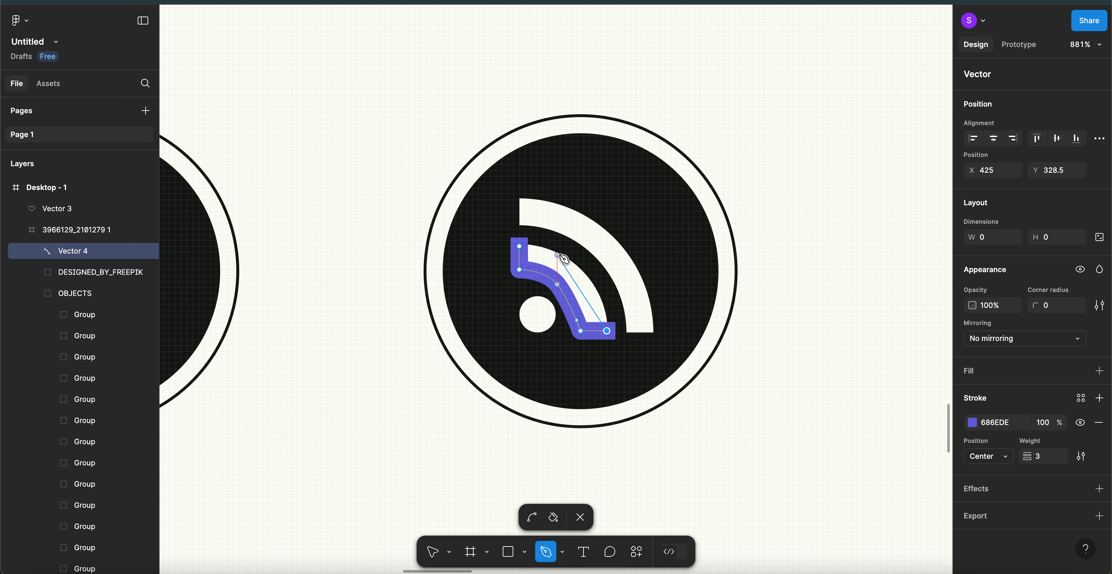
- Complete the inner arc's path with a curved point on its outer edge, close it at the starting point, and finish vector editing
drag(557, 254, 522, 244)
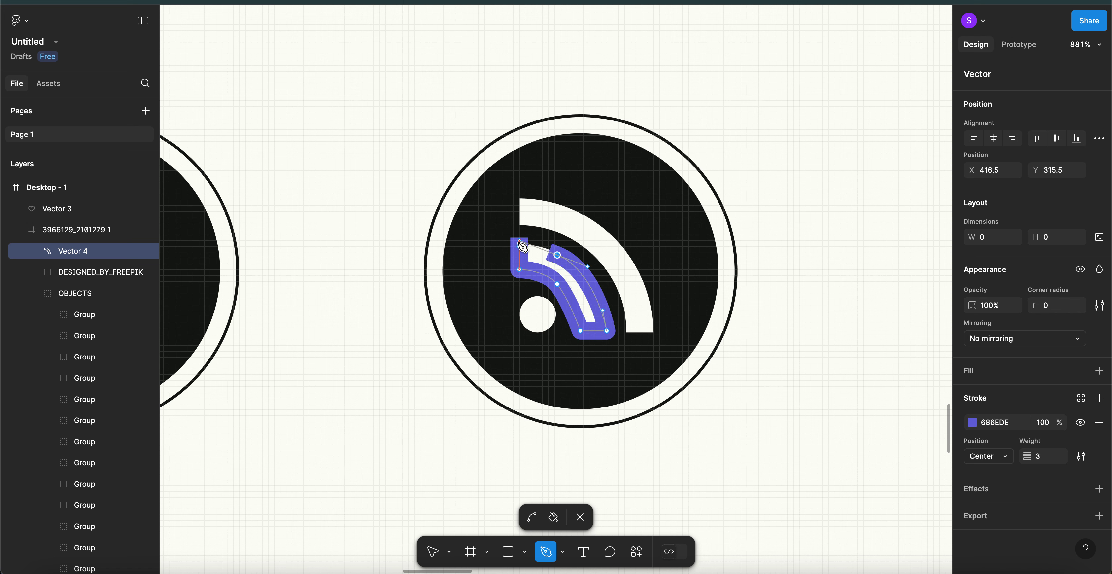
click(520, 242)
click(523, 250)
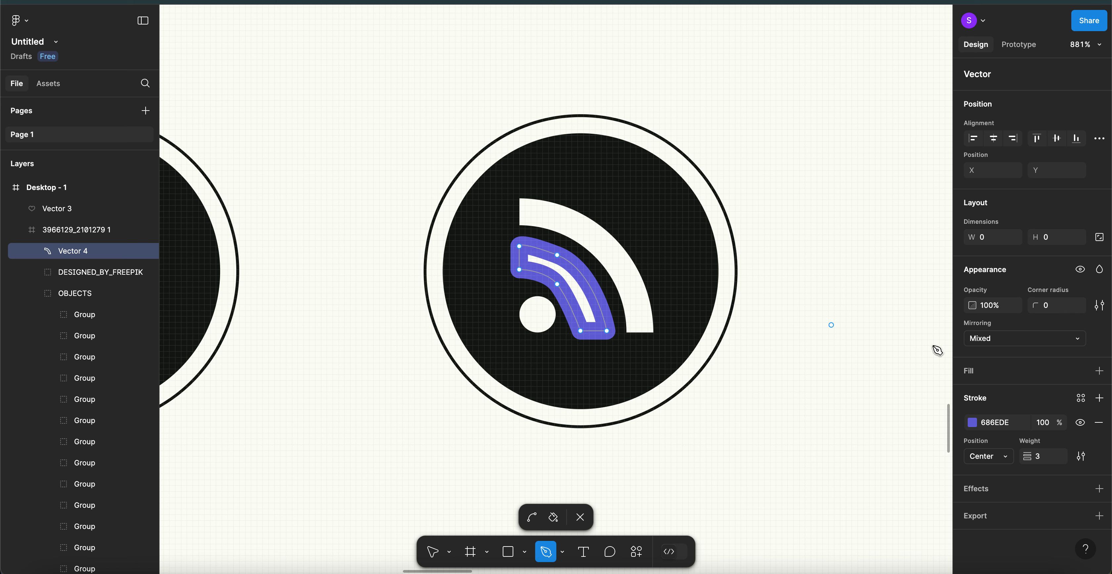
key(Escape)
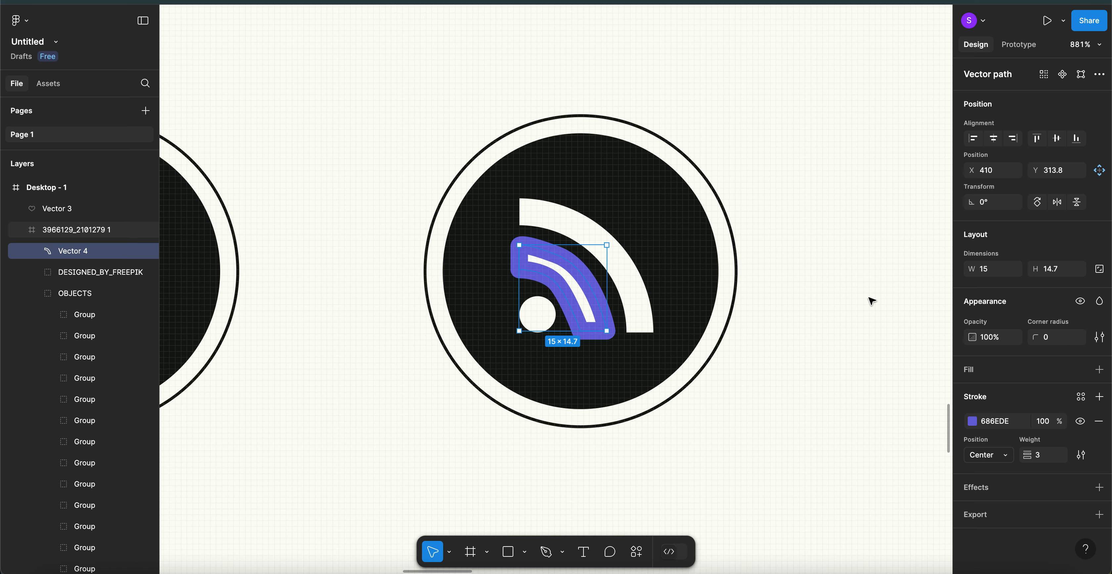
- Add a D9D9D9 fill to the inner arc shape and reduce its stroke weight to 1
click(1099, 370)
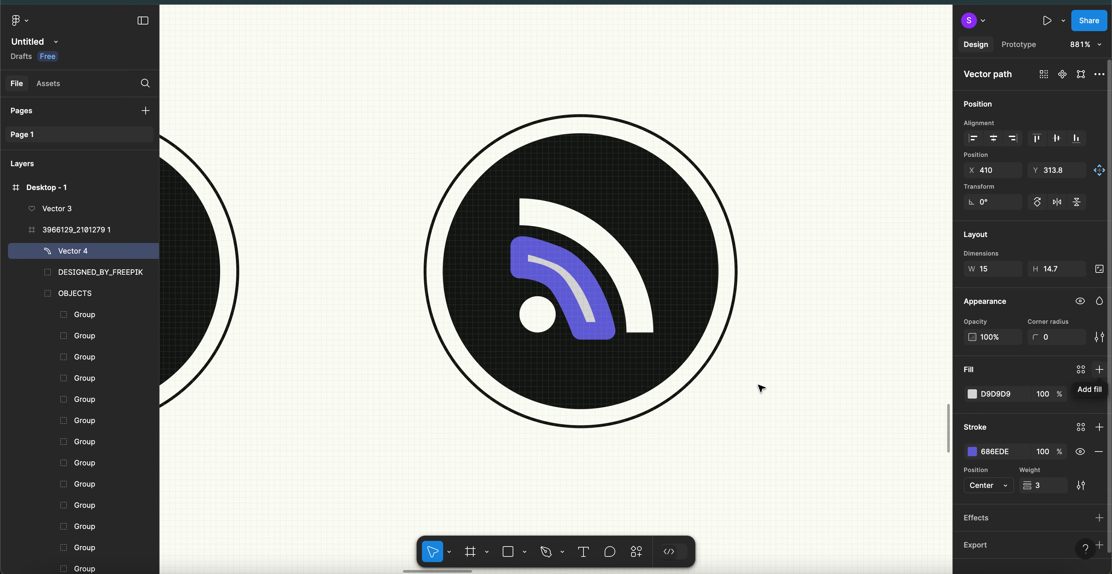
click(1046, 490)
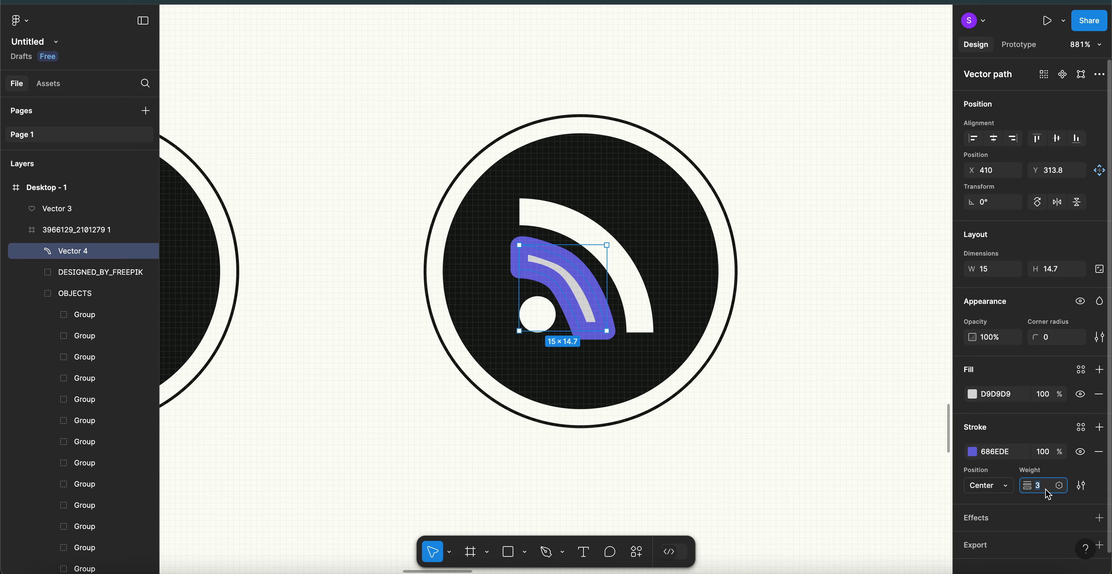
key(Down)
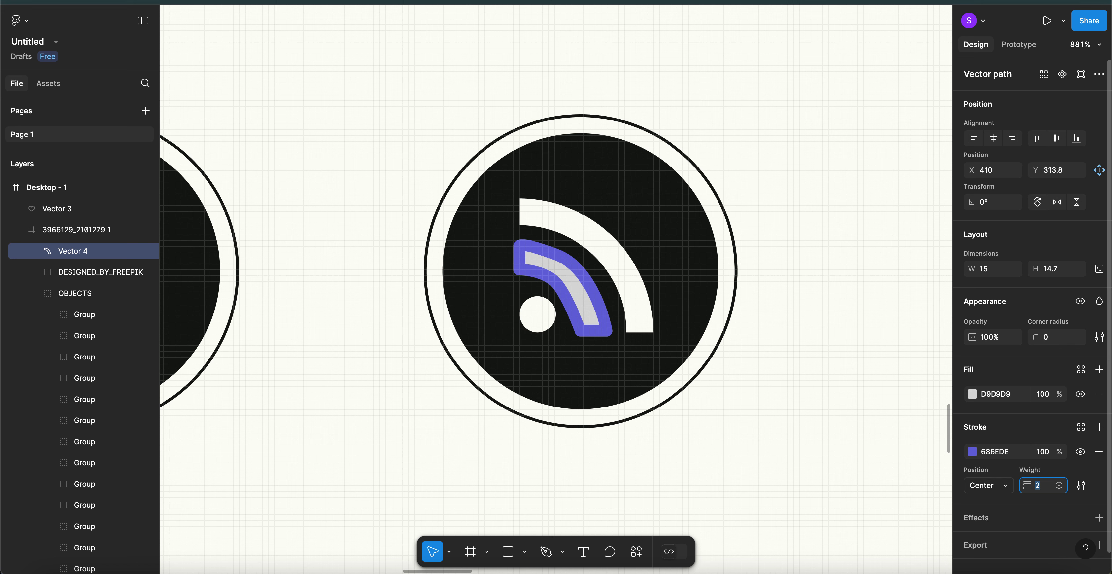
key(Down)
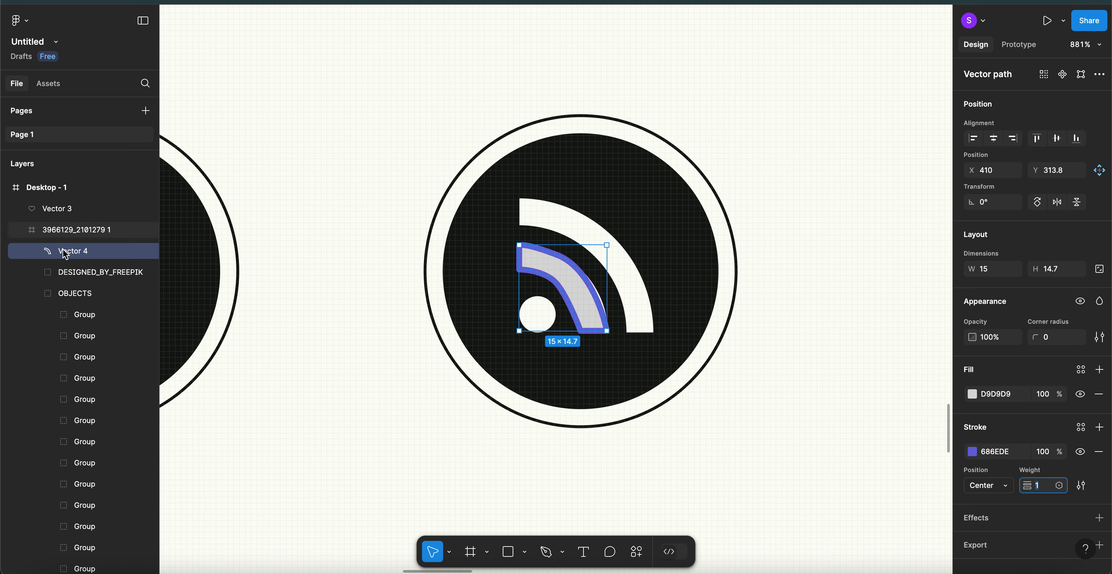
- Draw an open four-point curved Pen path along the centreline of the RSS icon's outer arc, from its upper end to its lower end
click(546, 552)
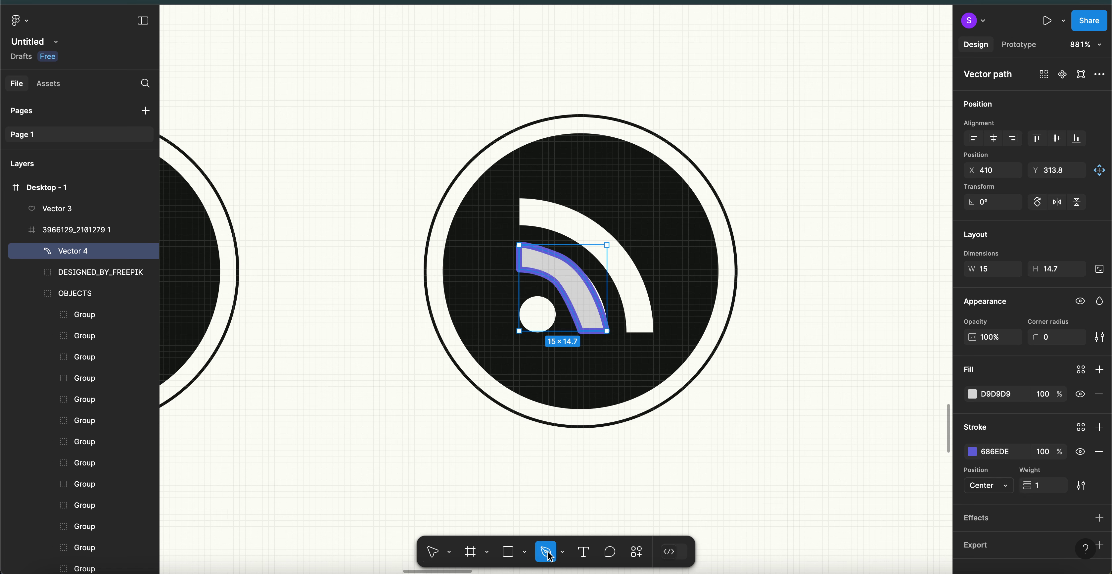
click(522, 211)
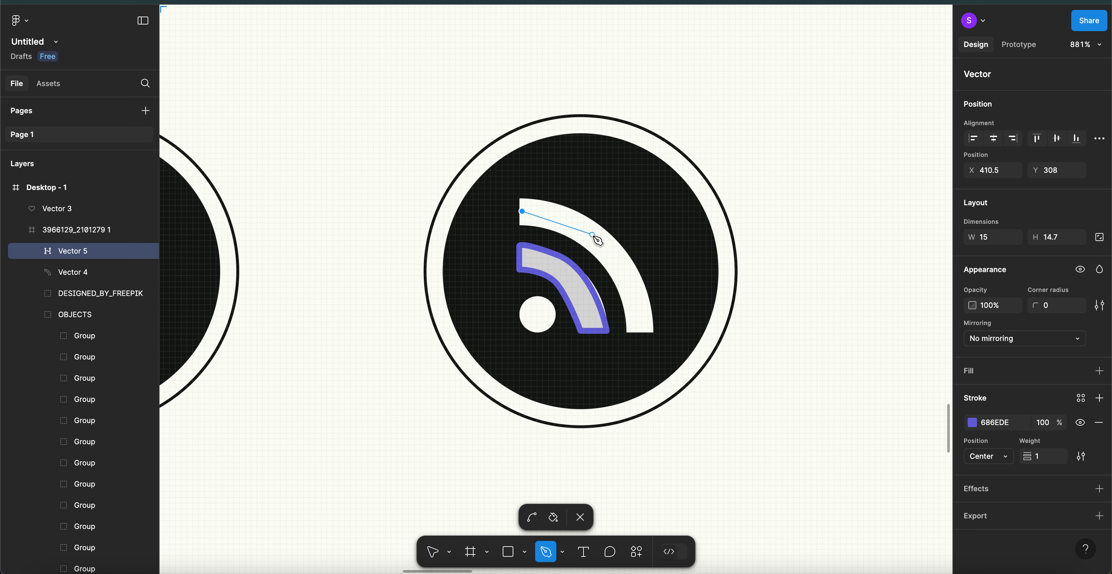
drag(592, 234, 615, 261)
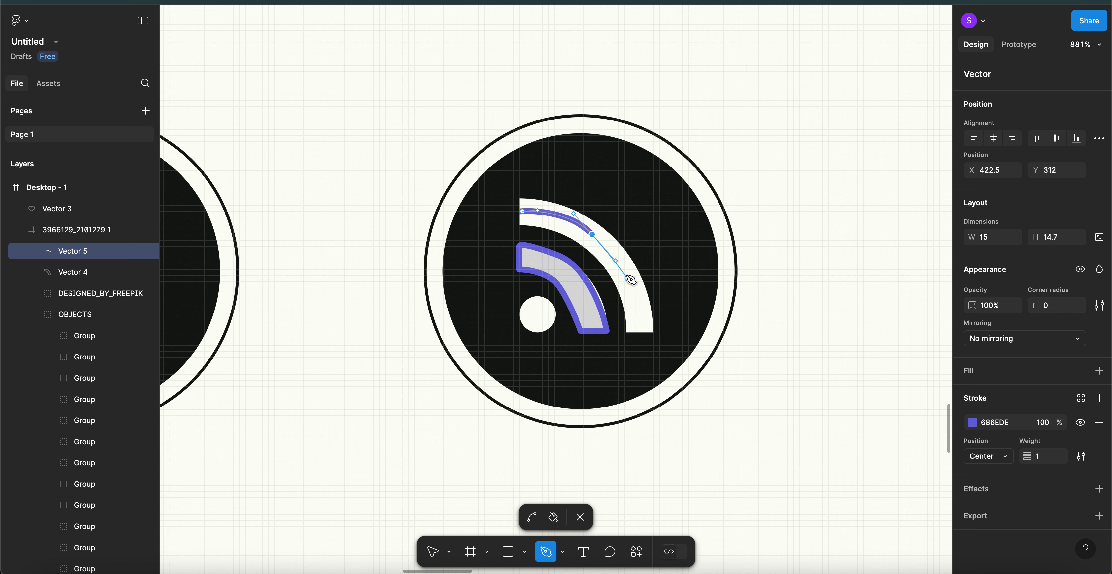
drag(627, 274, 635, 295)
click(639, 332)
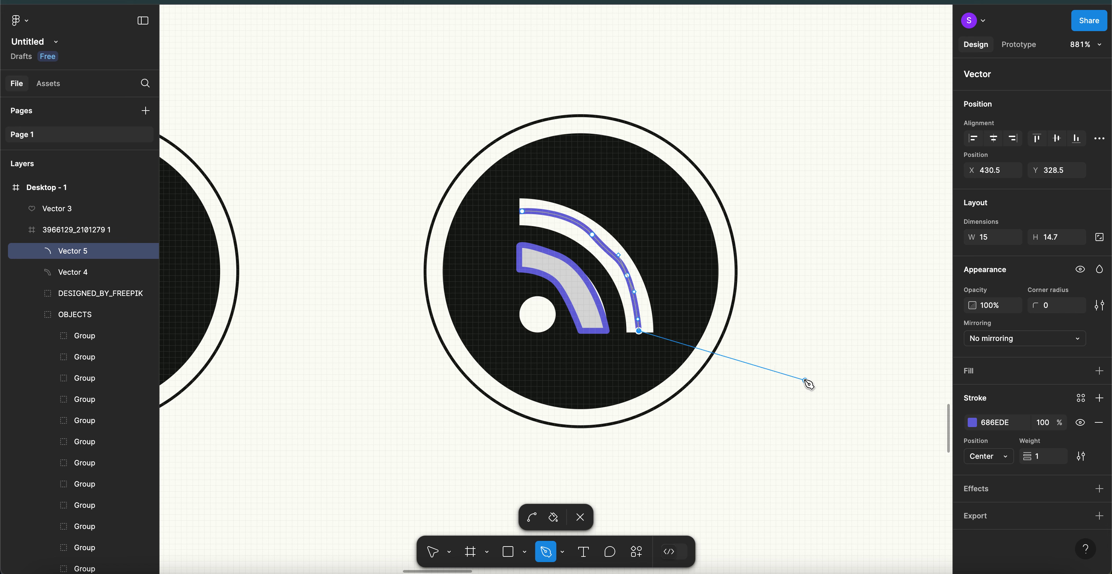
key(Escape)
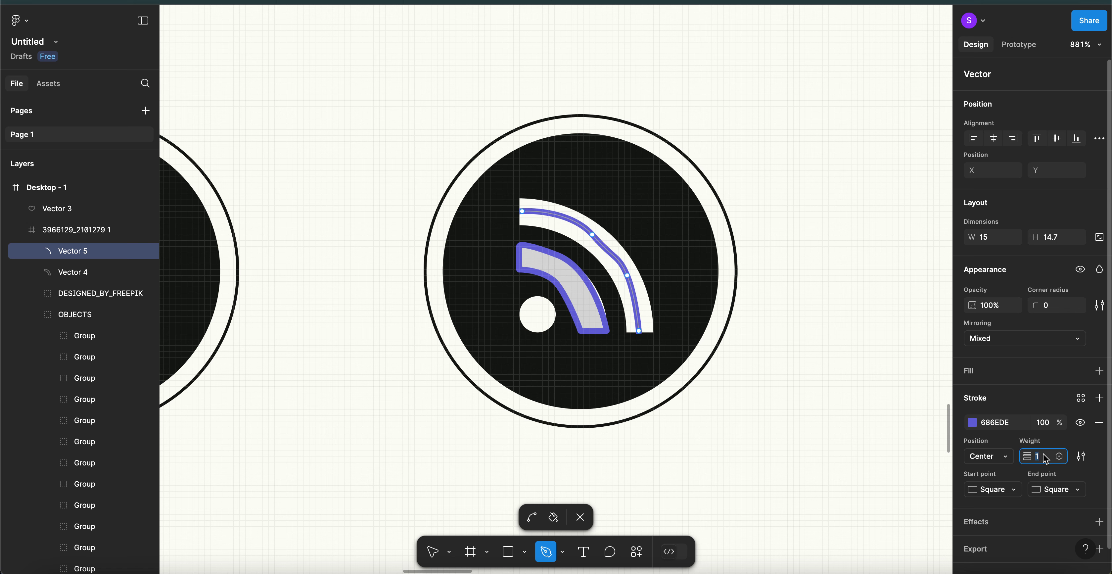
- Try stroke weights of 11, 3 and 4 on the outer arc path and settle on 5 to cover the arc
text(11)
key(Return)
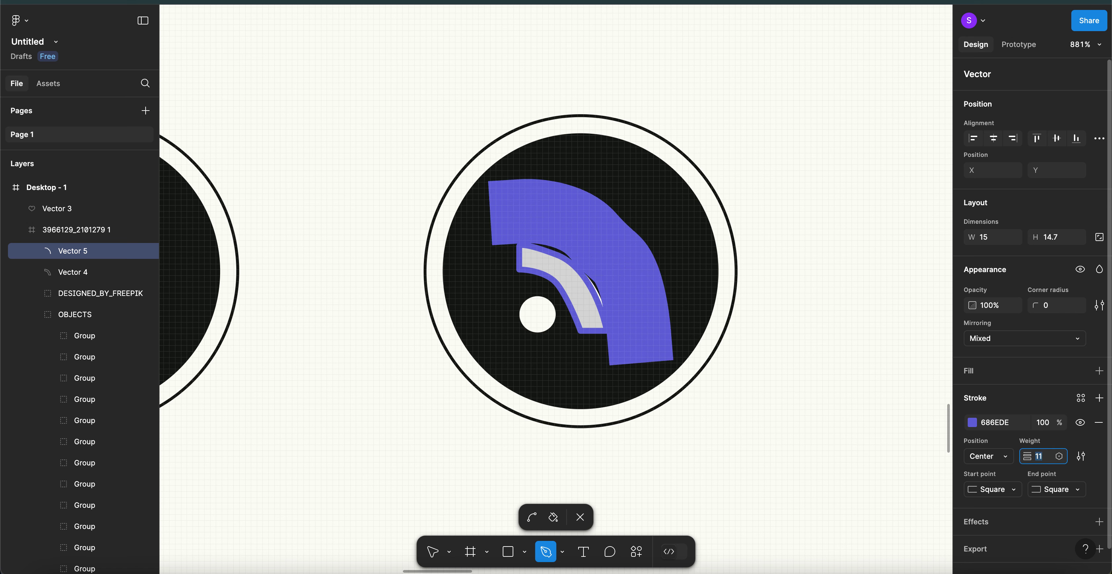
text(3)
key(Return)
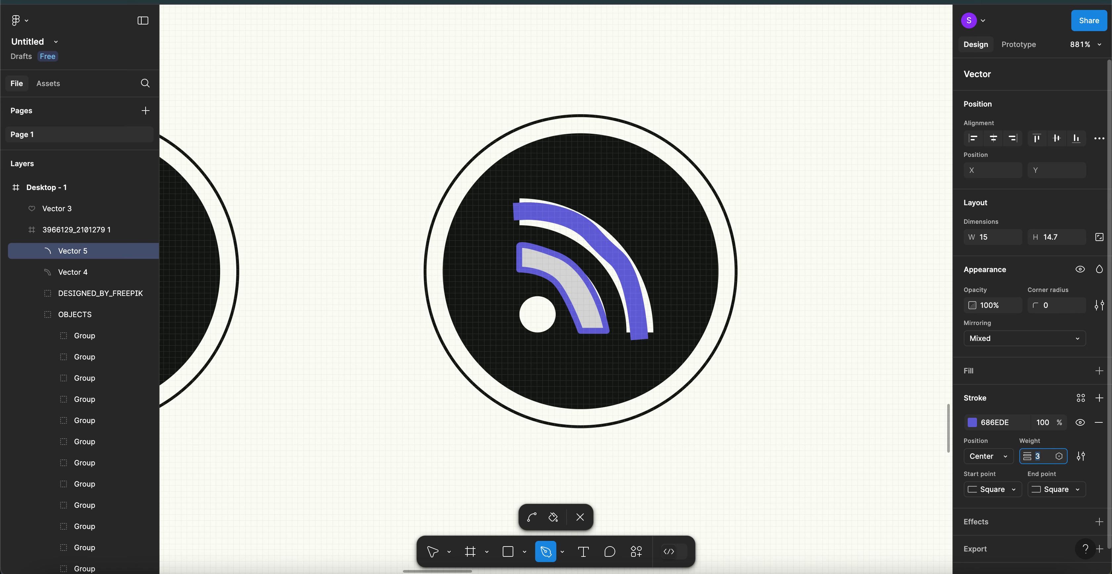
text(4)
key(Return)
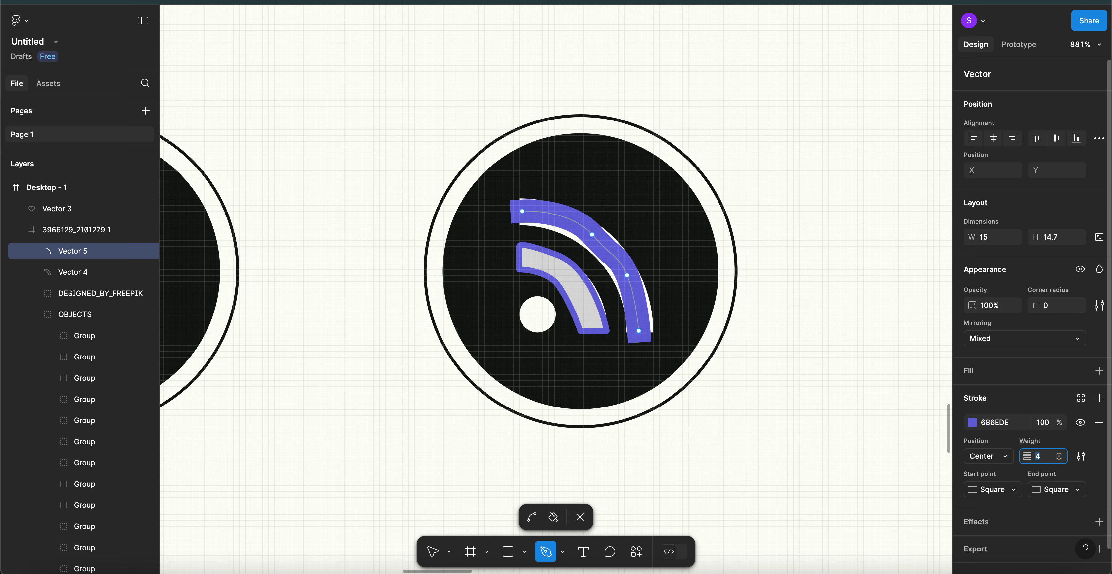
text(5)
key(Return)
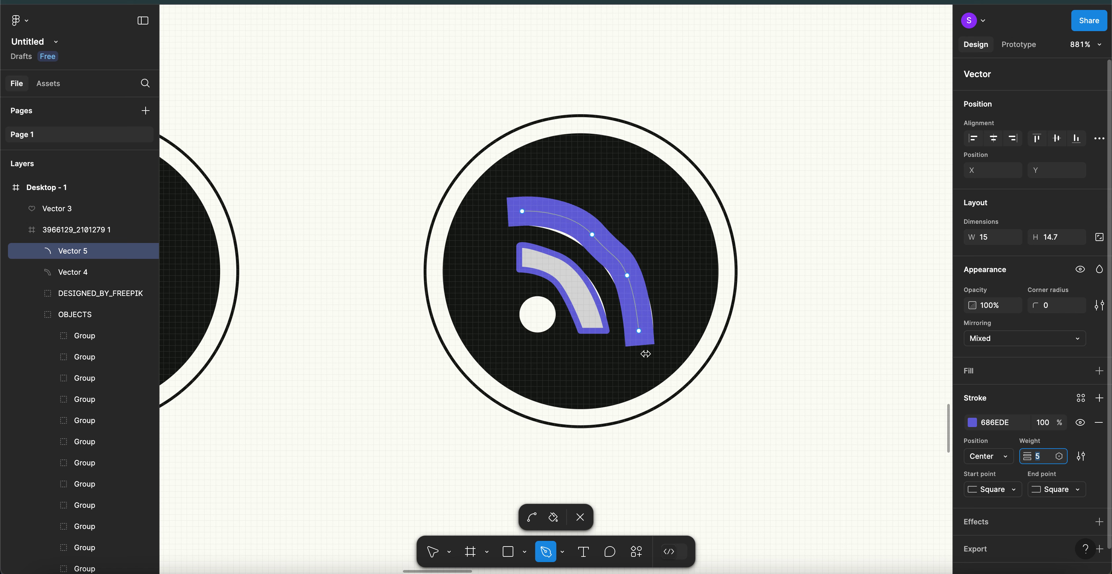
- Try Round and Diamond arrow end styles on the outer arc's stroke and return it to Square
click(990, 490)
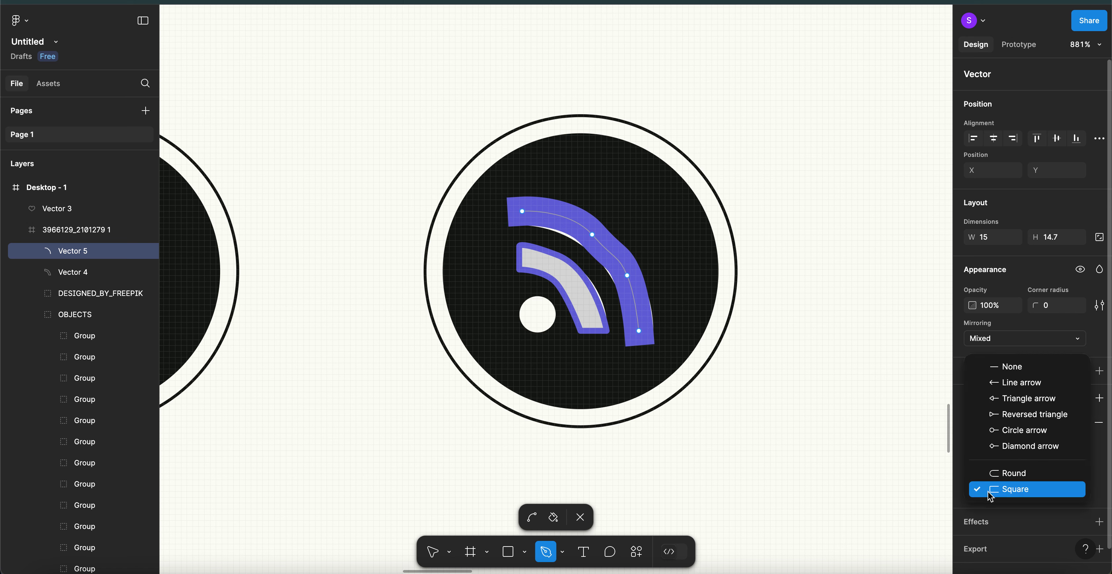
click(1004, 474)
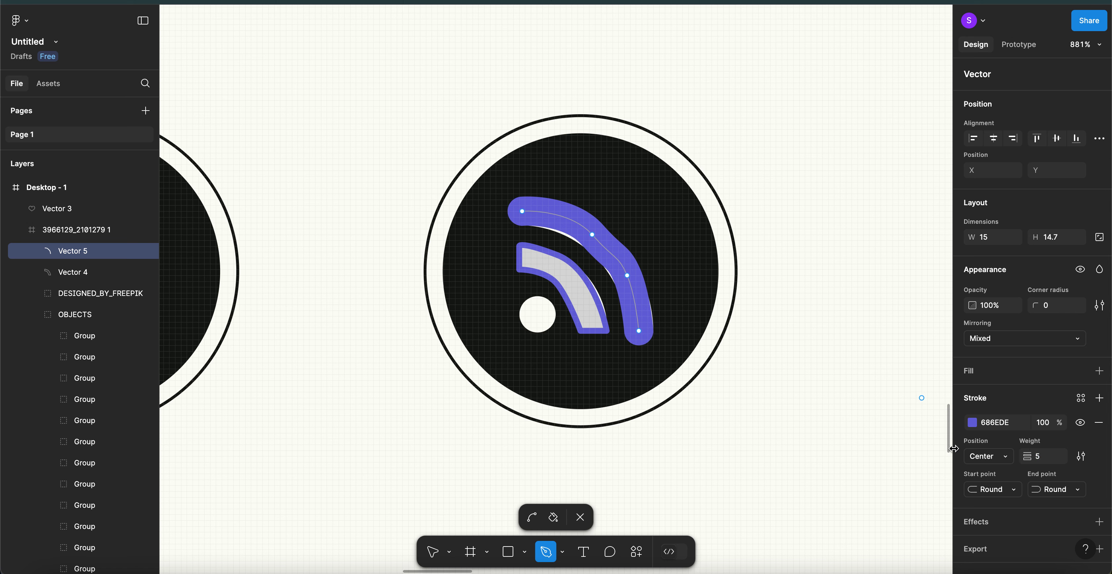
click(989, 489)
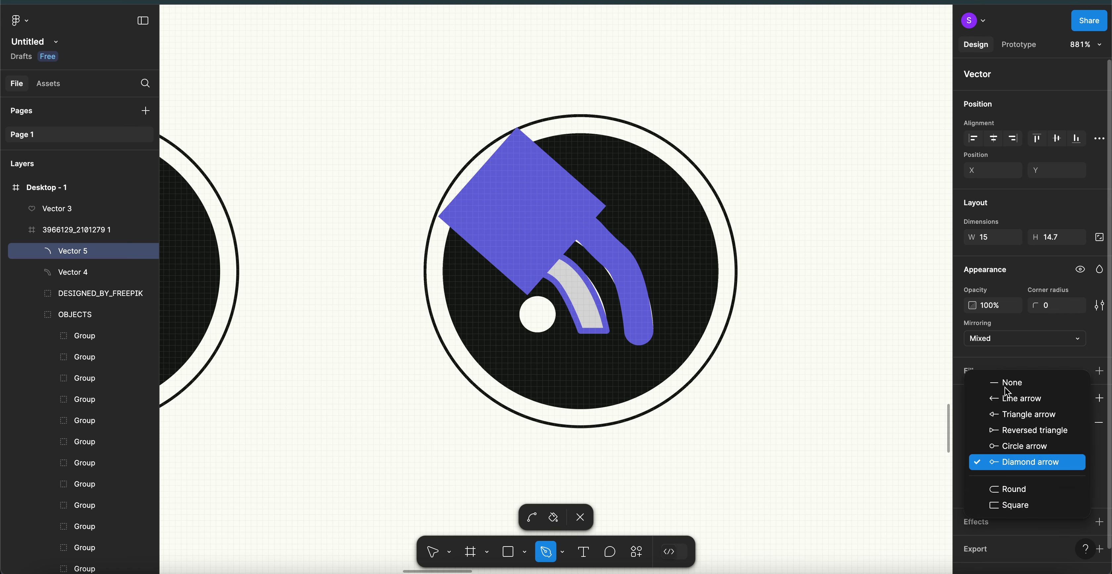
click(1005, 505)
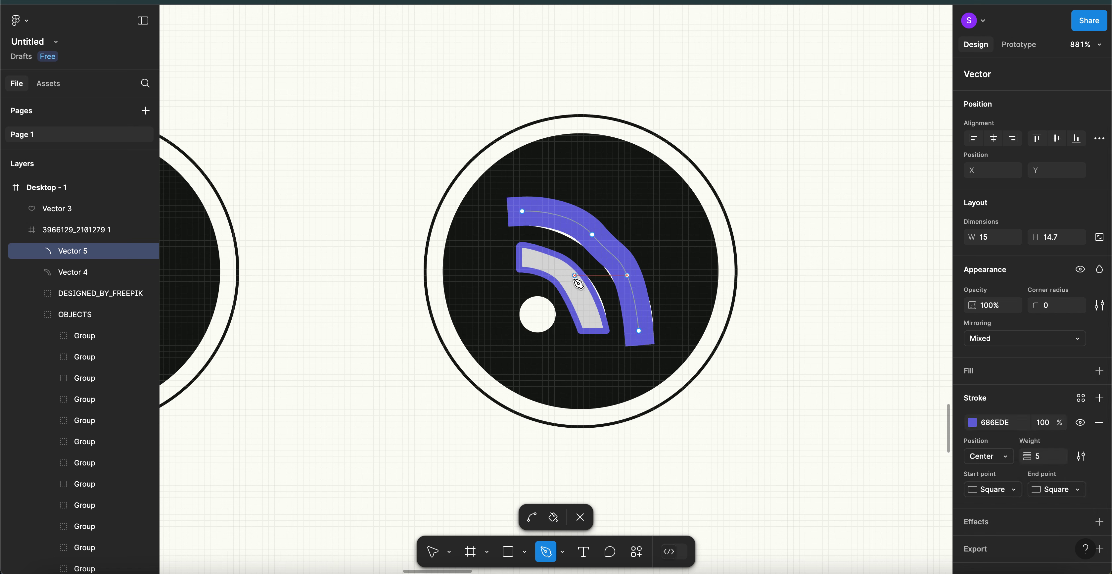
- Lower the outer arc's stroke opacity to 70% so the icon beneath shows through
click(1046, 423)
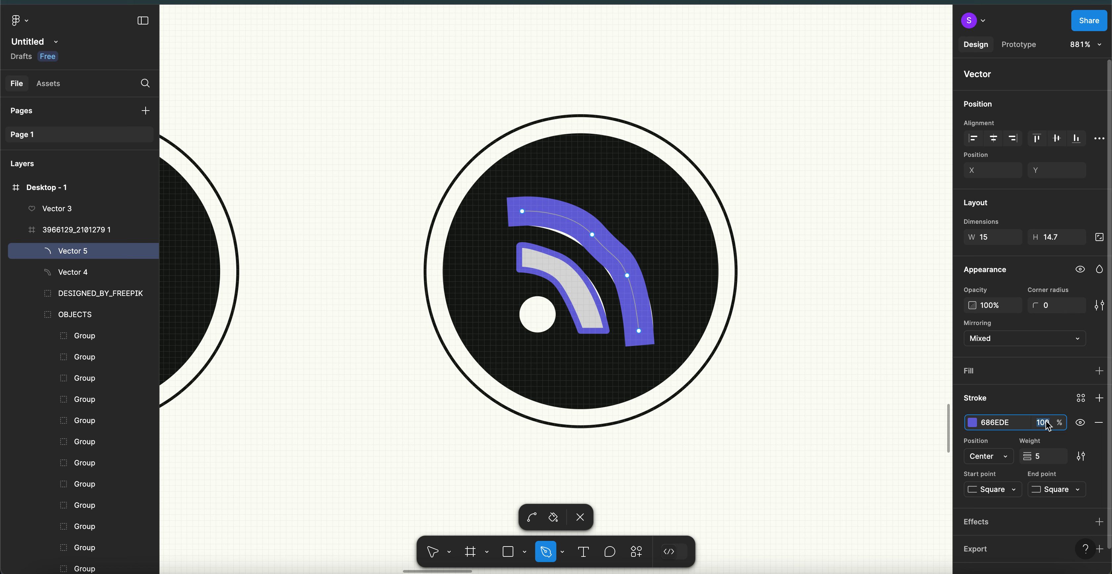
text(90)
key(Return)
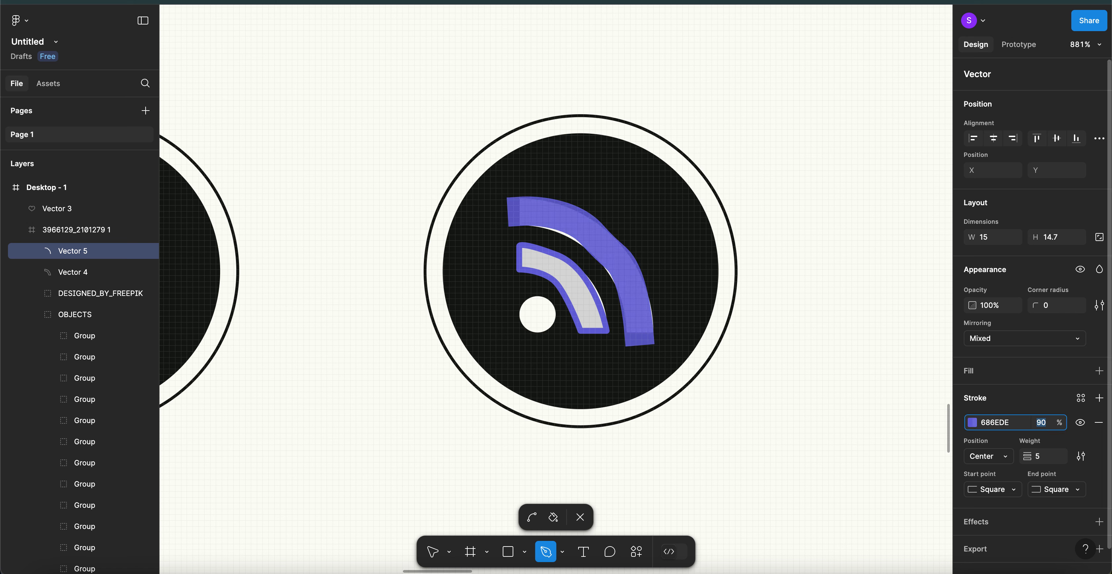
text(80)
key(Return)
text(70)
key(Return)
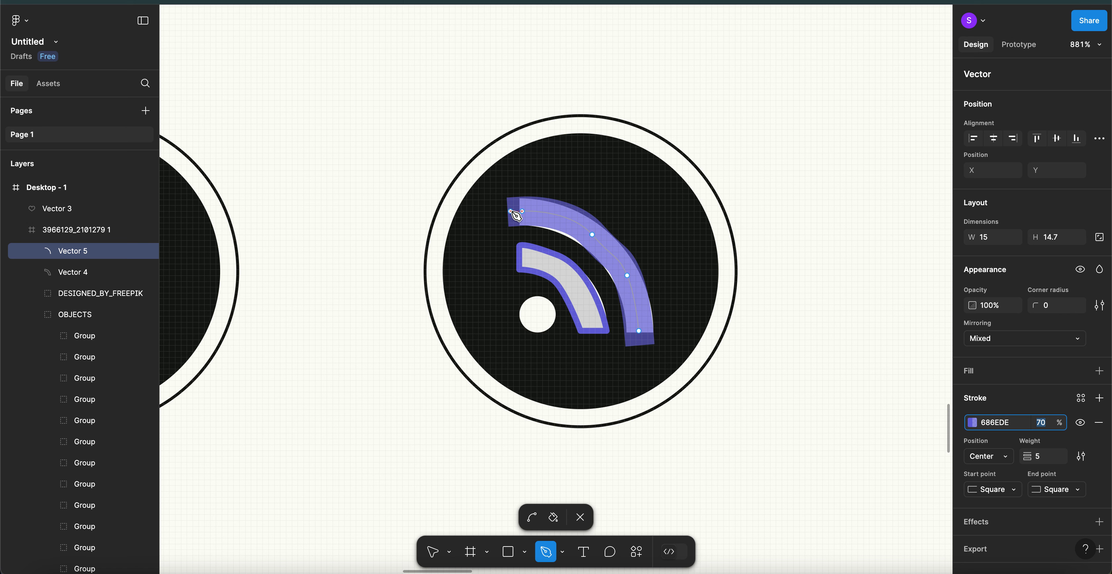
- Move the outer arc path's upper start anchor to X 412.5, Y 308 so the stroke's end lines up with the icon
text(vv)
key(Escape)
click(433, 551)
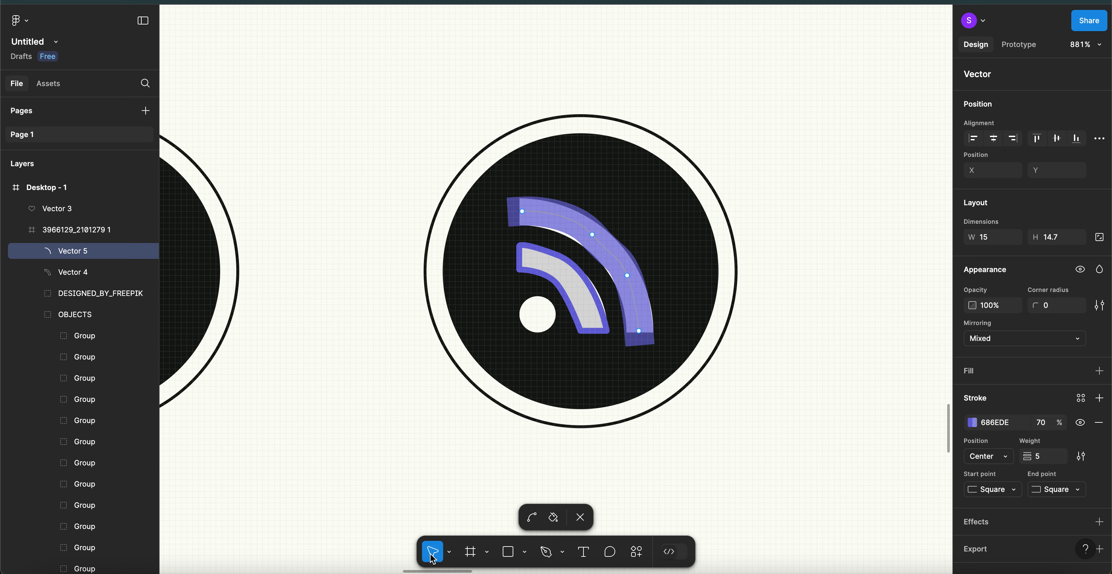
click(523, 211)
drag(522, 212, 516, 211)
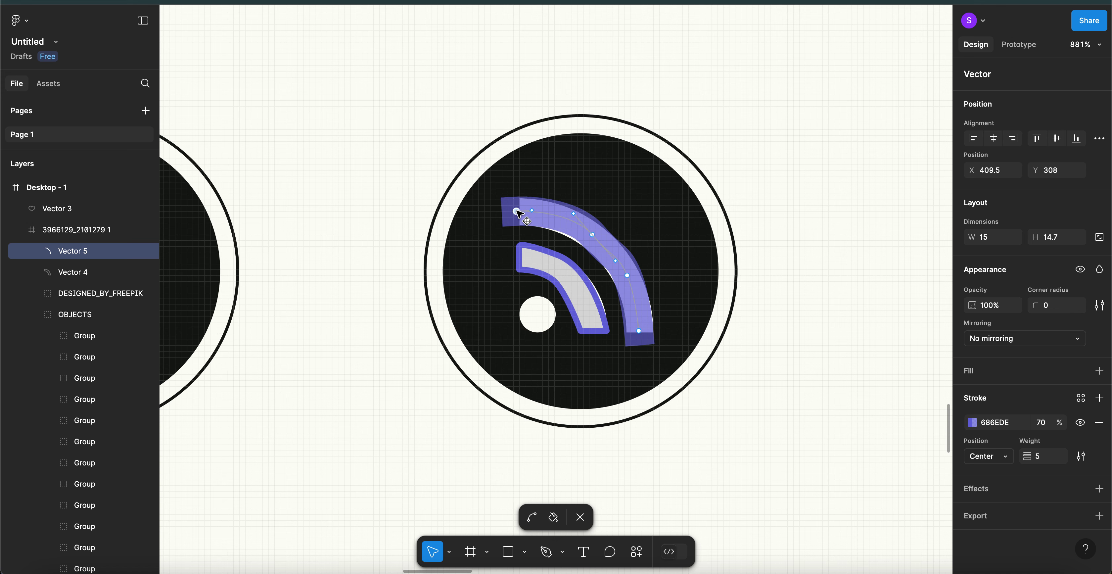
key(Right)
key(Right)
key(Right)
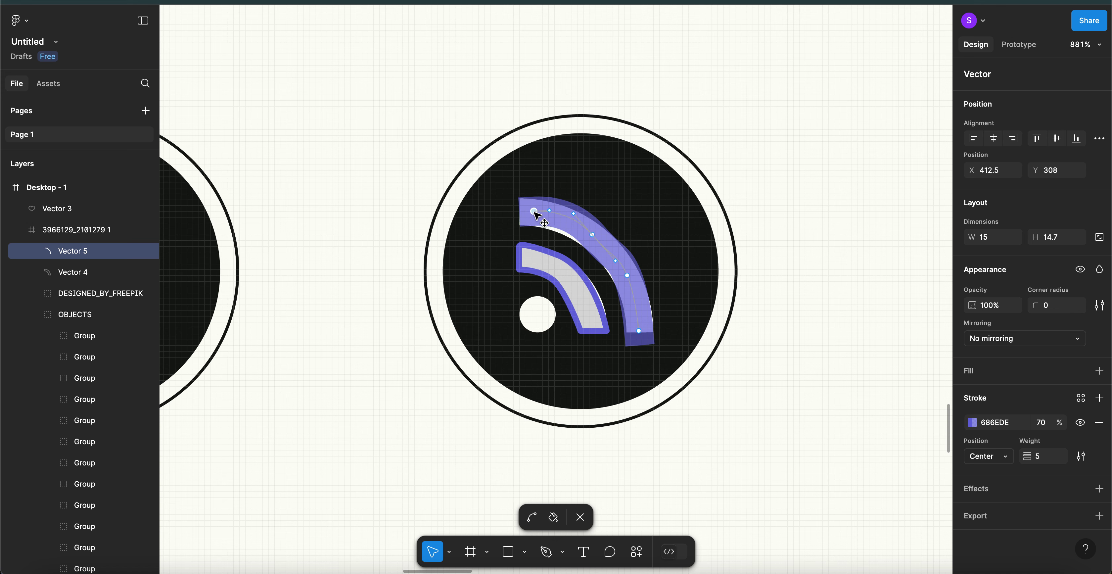
- Adjust the start anchor's curve handle and remove it with the Bend tool
click(552, 211)
drag(554, 214, 553, 213)
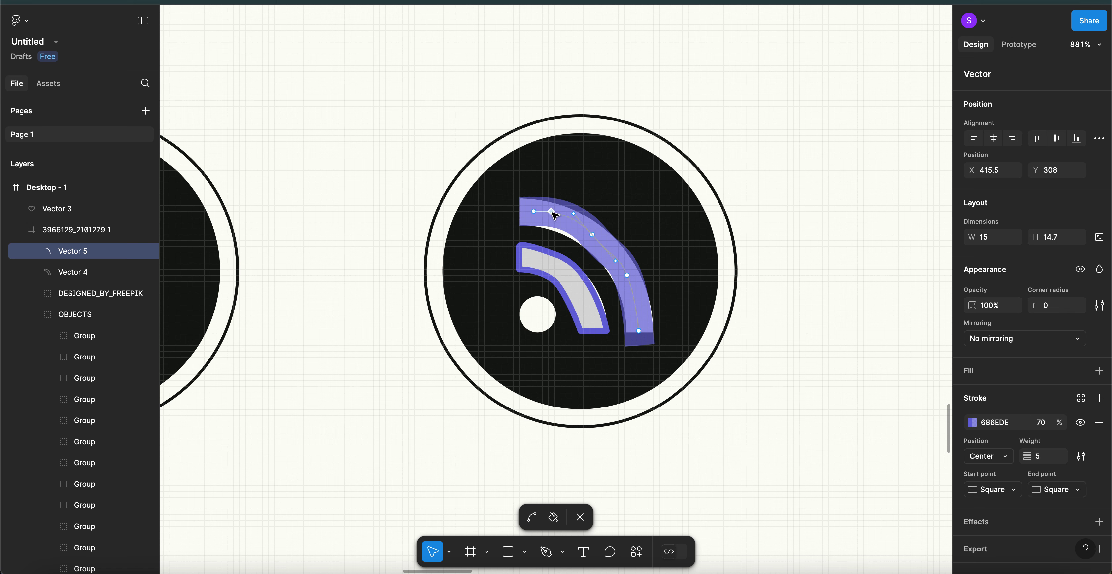
click(532, 516)
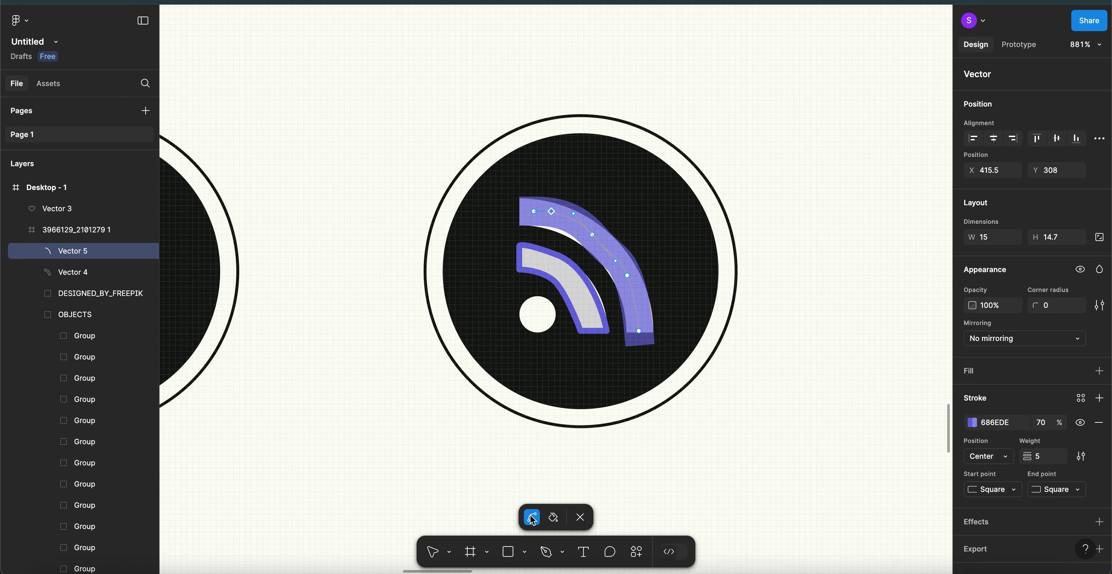
click(554, 215)
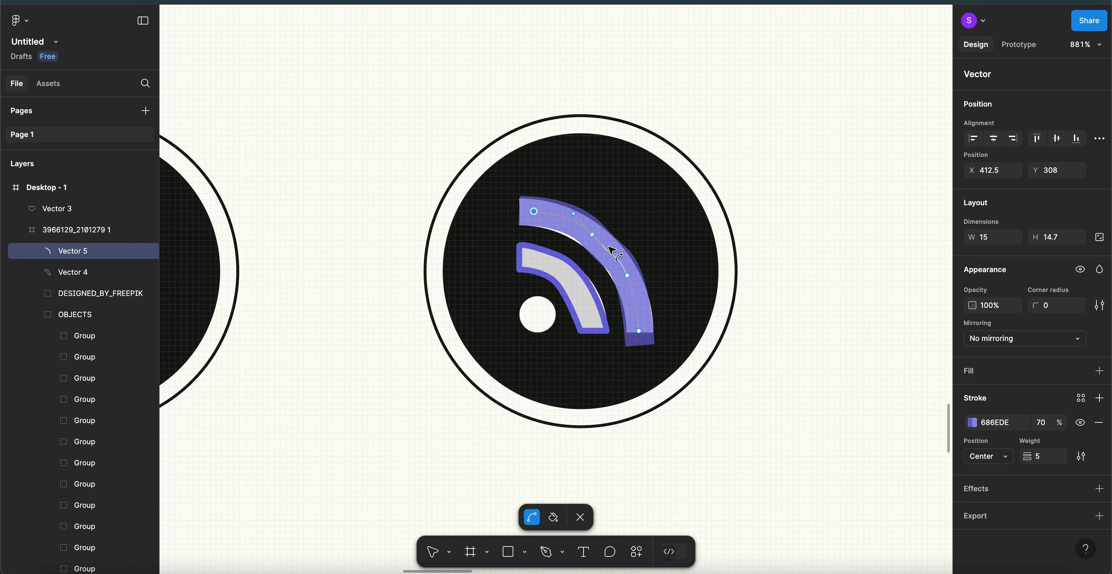
- Rebuild the second anchor's curve with Bend, placing its mirrored handle at X 417.5, Y 308 with Mirror angle and length
click(593, 234)
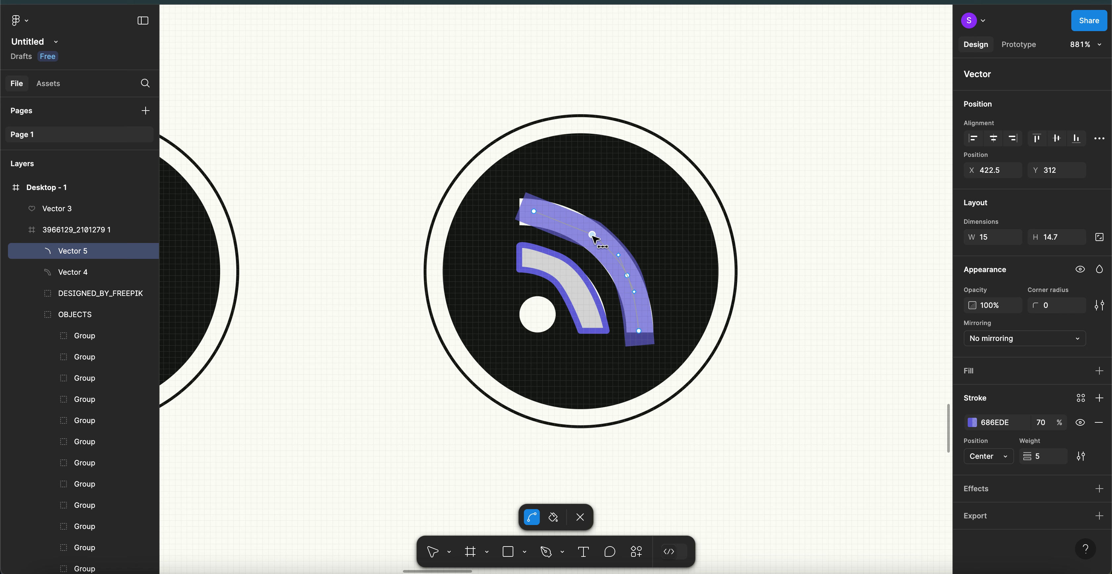
click(592, 236)
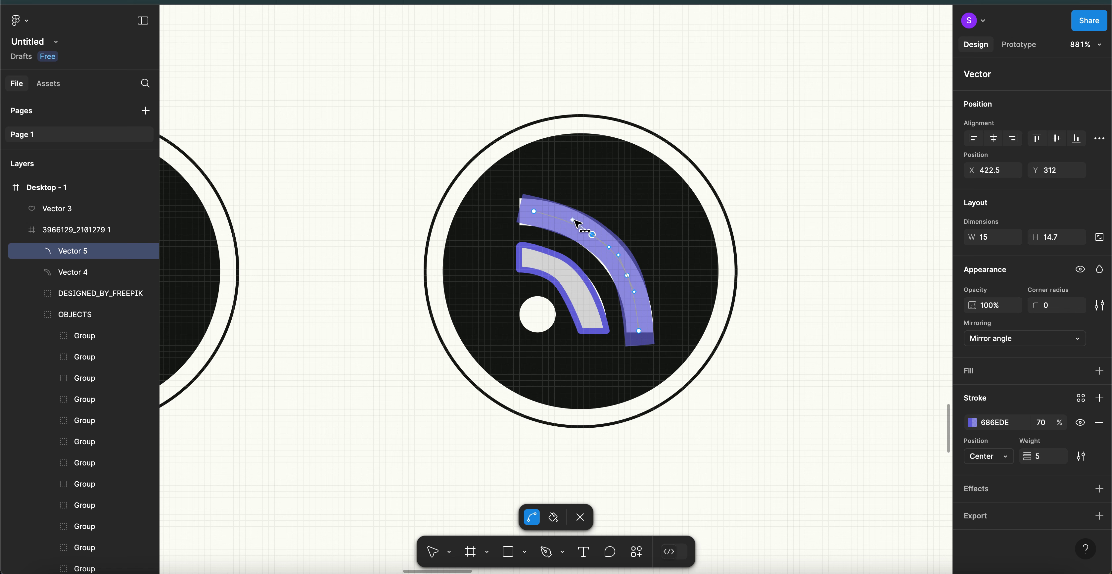
drag(572, 220, 566, 215)
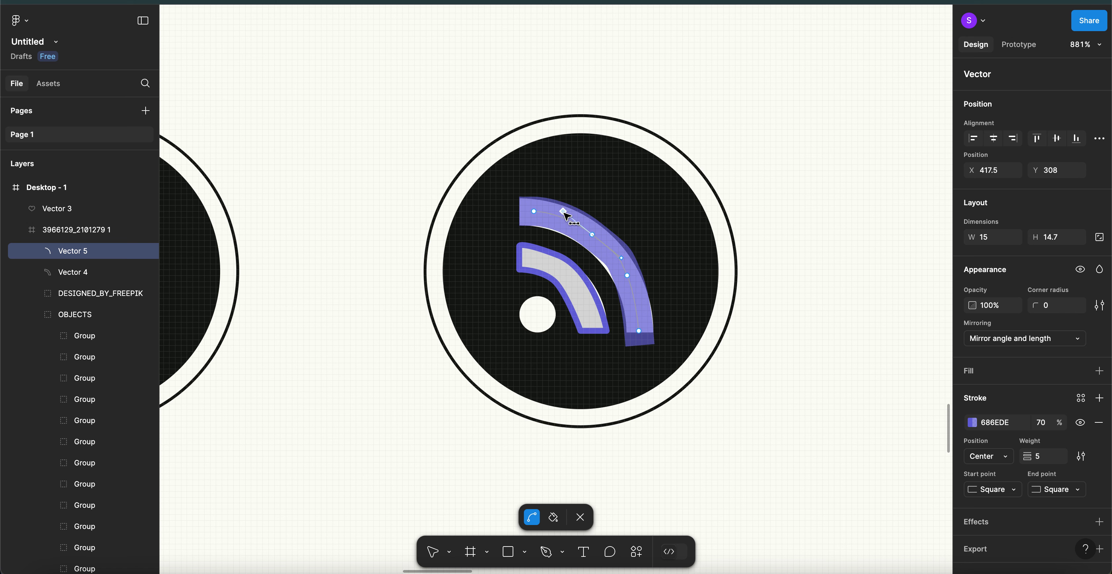
- Try to reshape the outer arc's lower curve with Bend, placing the third anchor's mirrored handle at X 426, Y 315.5
click(628, 276)
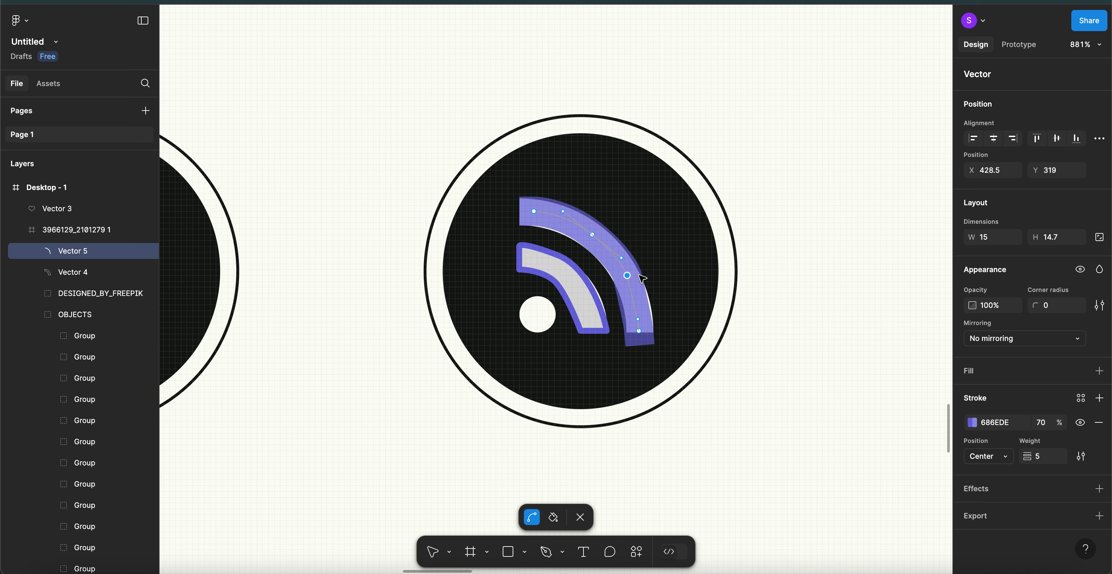
scroll(638, 276, up, 5)
scroll(641, 278, down, 1)
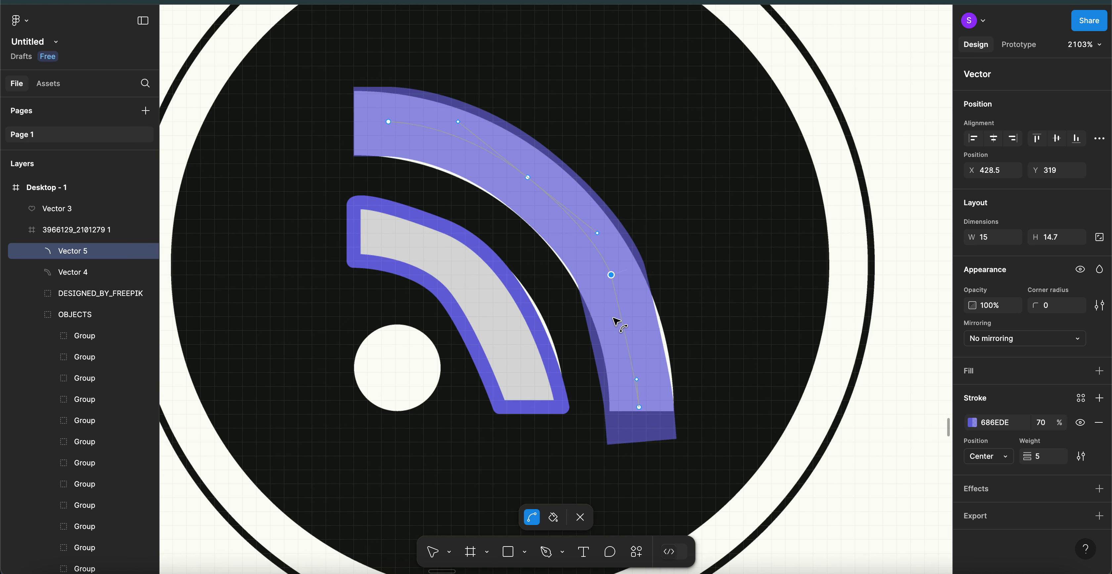
click(639, 407)
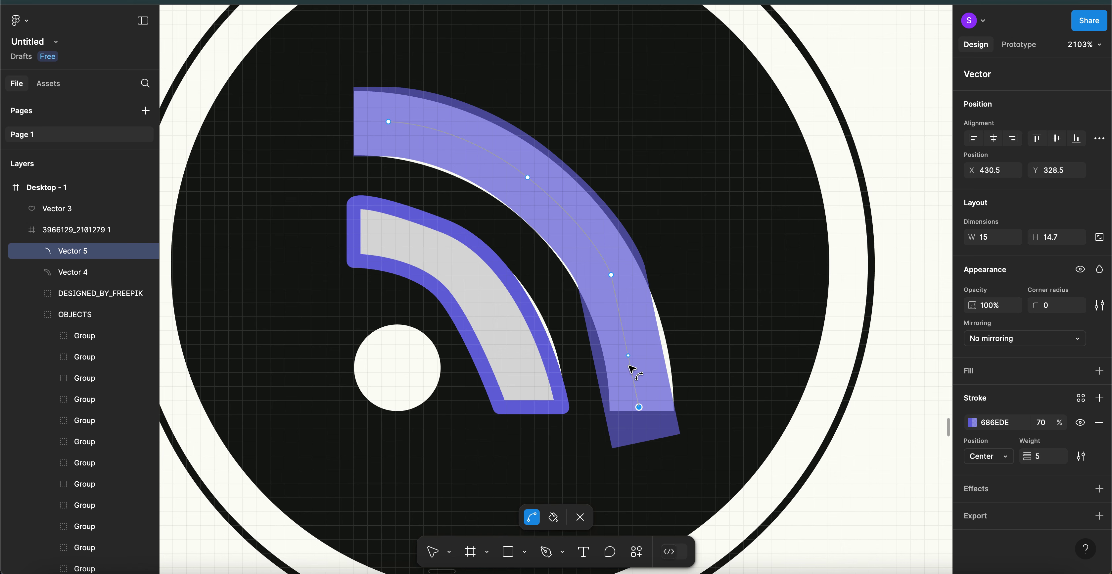
click(611, 274)
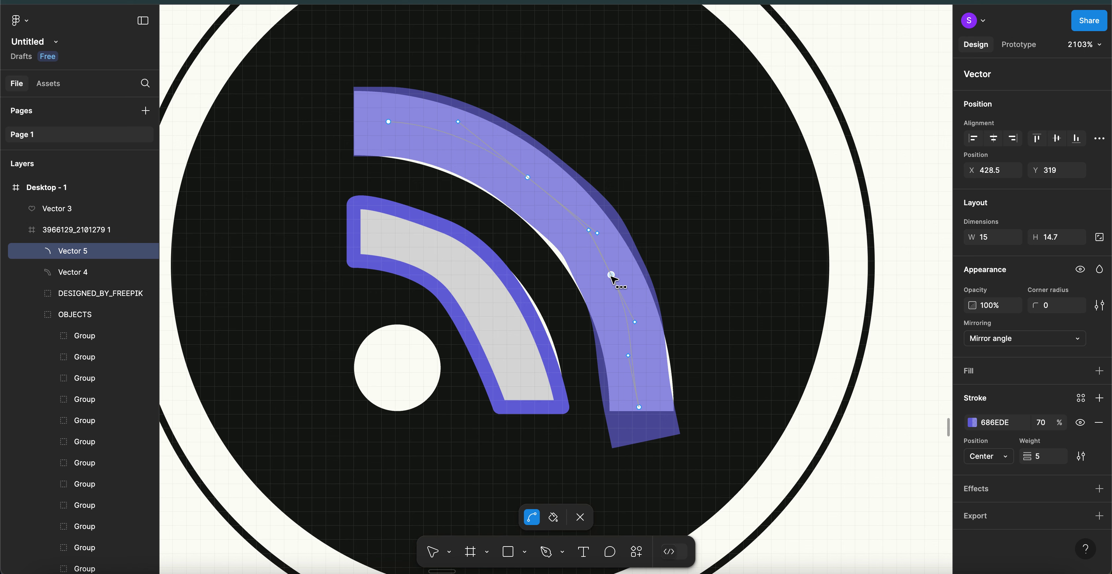
mouse_move(589, 230)
mouse_down()
mouse_move(605, 236)
mouse_move(578, 227)
mouse_up()
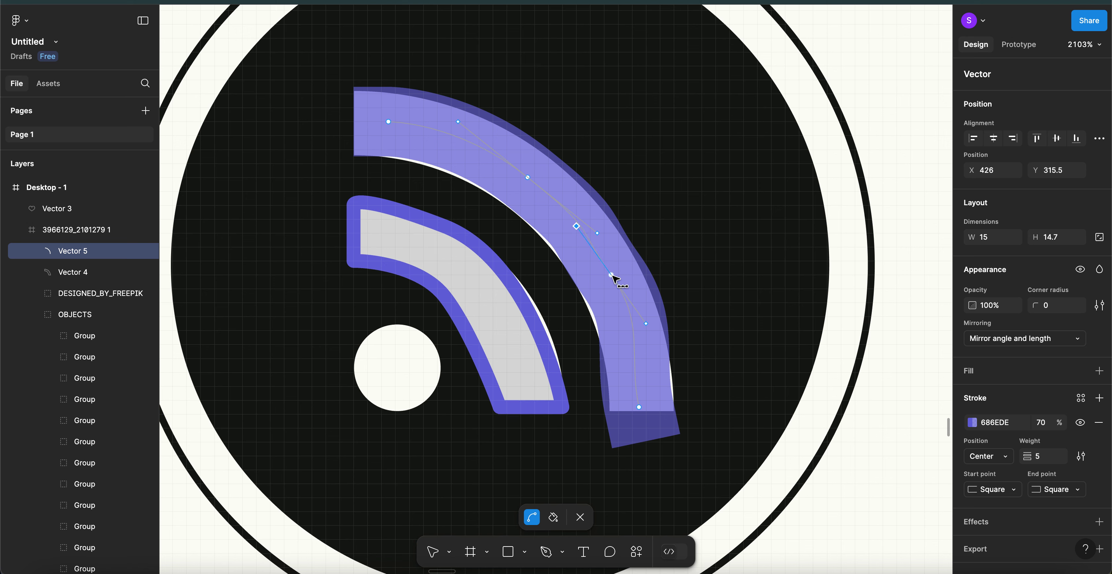
- Delete the outer arc's two lower anchors and straighten the remaining segment with the Bend tool
double_click(611, 274)
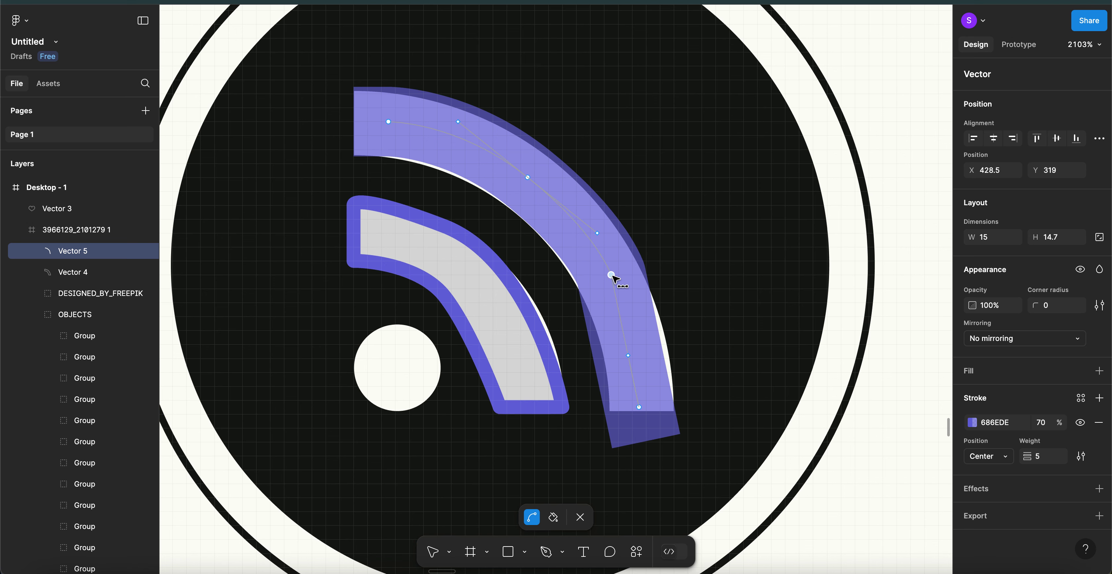
key(BackSpace)
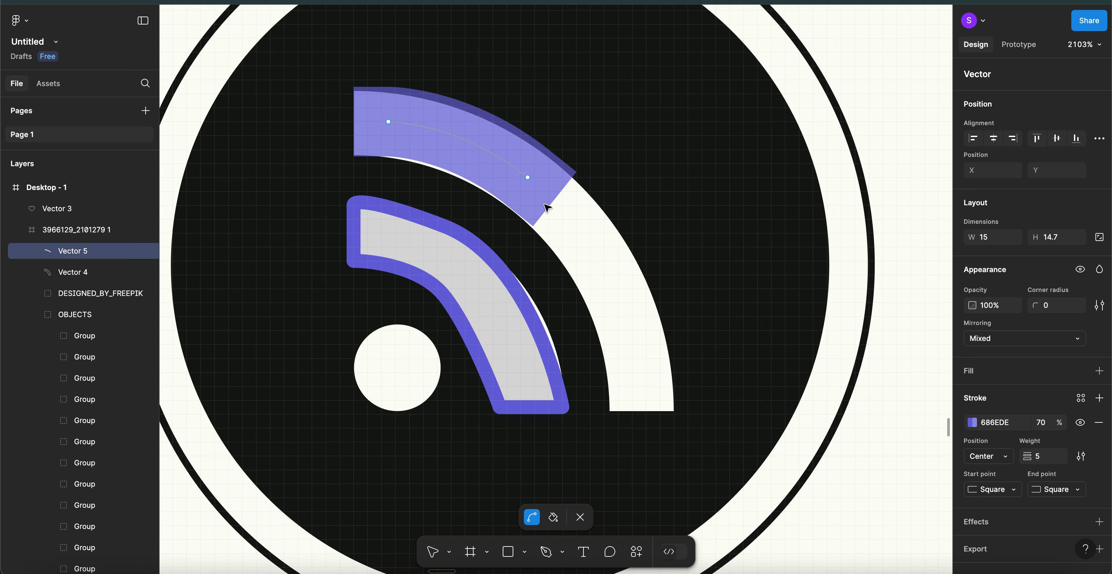
click(528, 178)
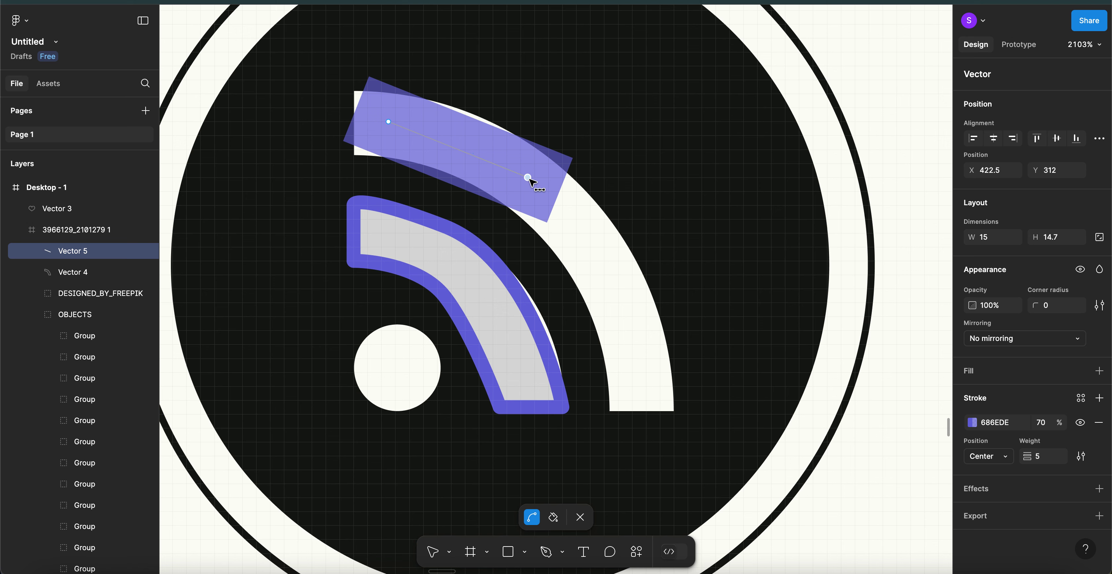
- Move the remaining end anchor to X 430, Y 326, and add a middle anchor placed at X 423.5, Y 313
key(v)
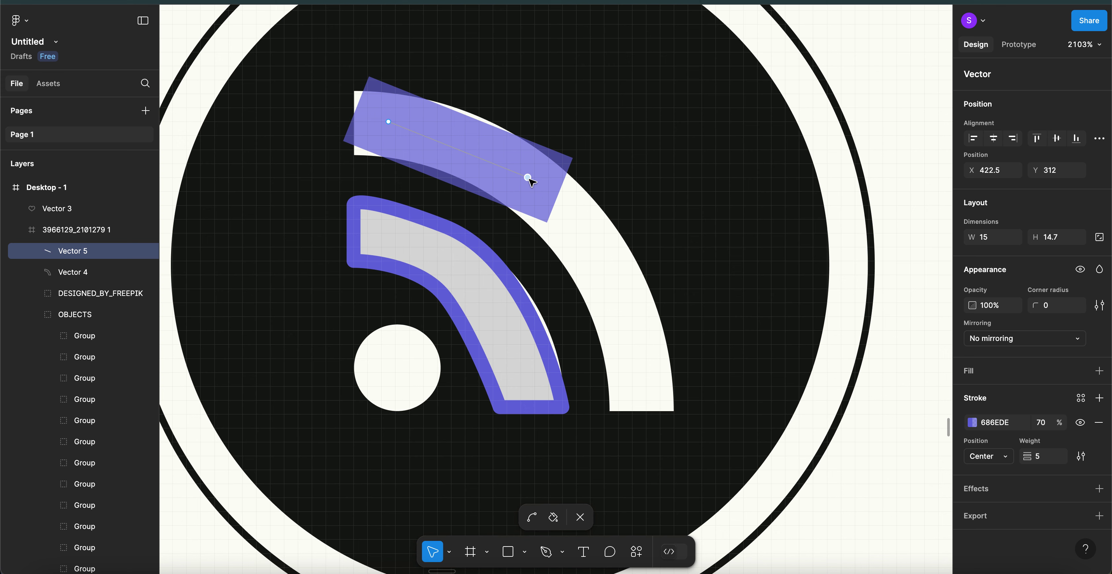
click(528, 177)
mouse_move(527, 178)
mouse_down()
mouse_move(638, 378)
mouse_move(613, 367)
mouse_move(632, 372)
mouse_up()
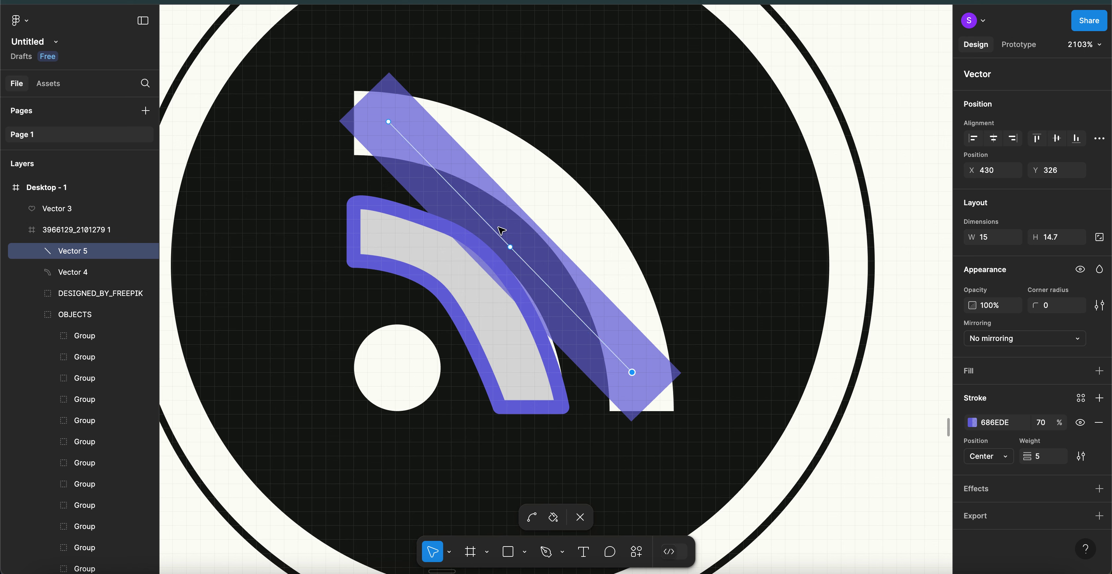
key(p)
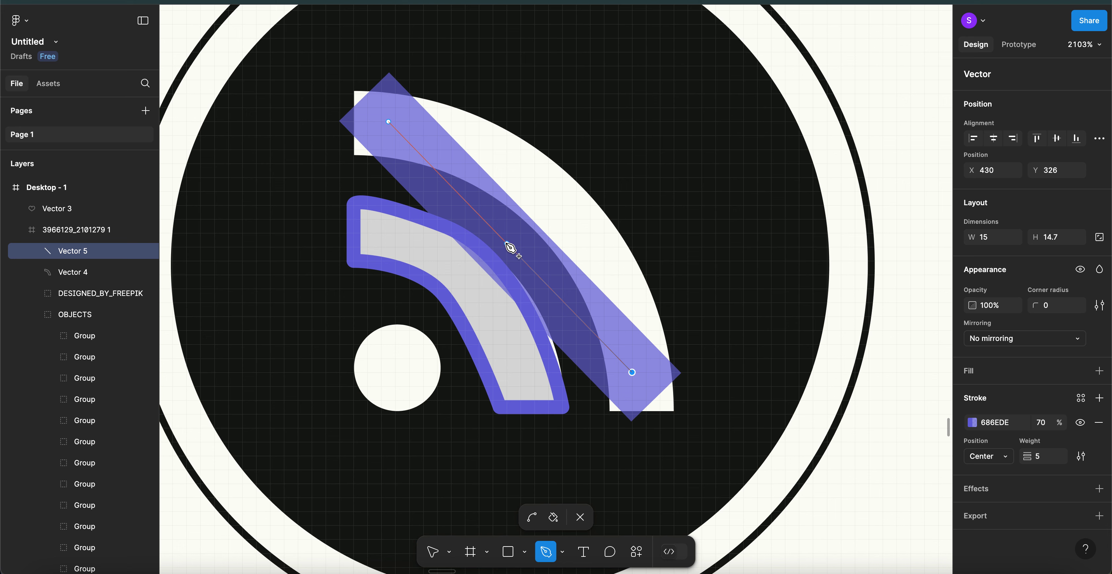
click(508, 244)
key(Escape)
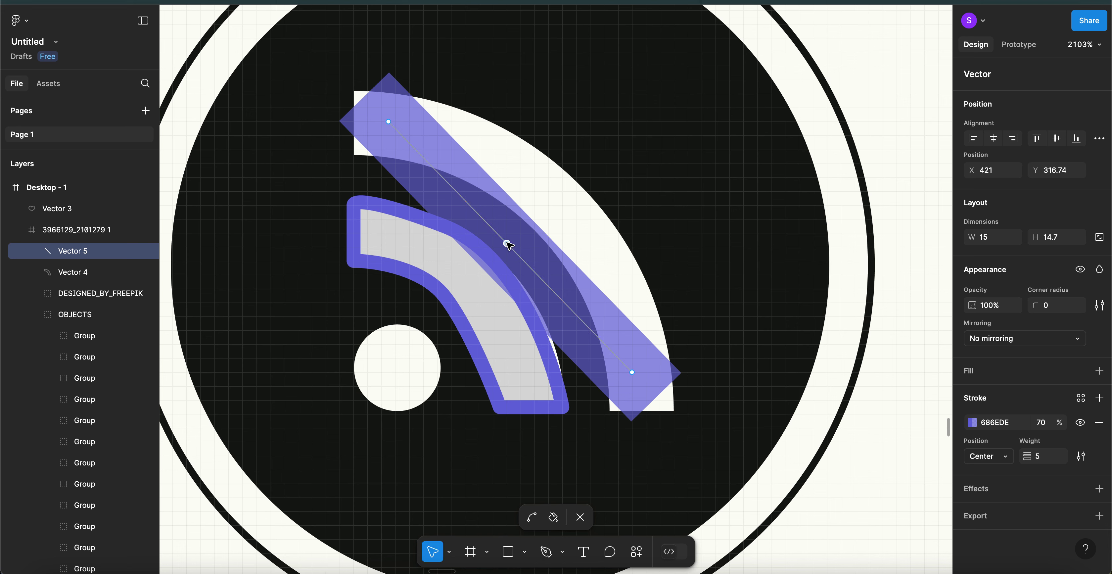
drag(506, 241, 539, 189)
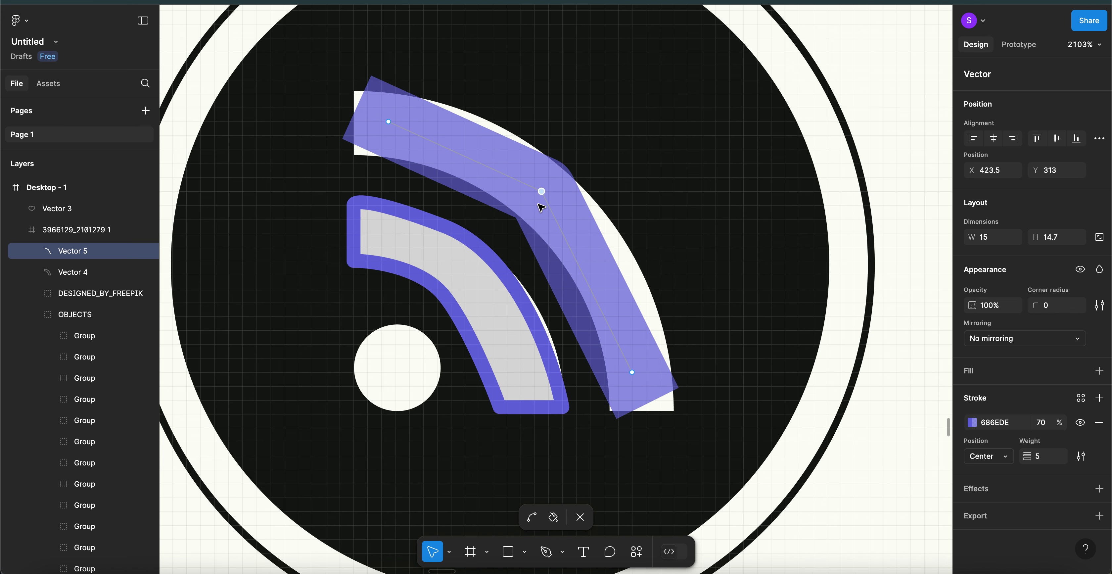
- Curve the middle anchor with Bend and pull the start anchor's handle level to X 417, Y 308
click(531, 520)
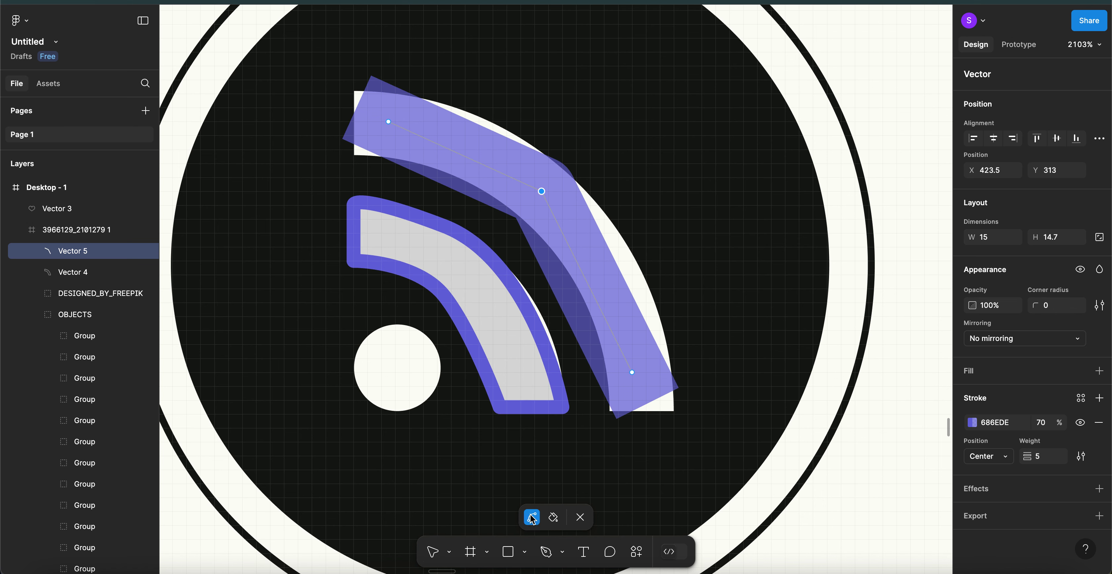
click(541, 191)
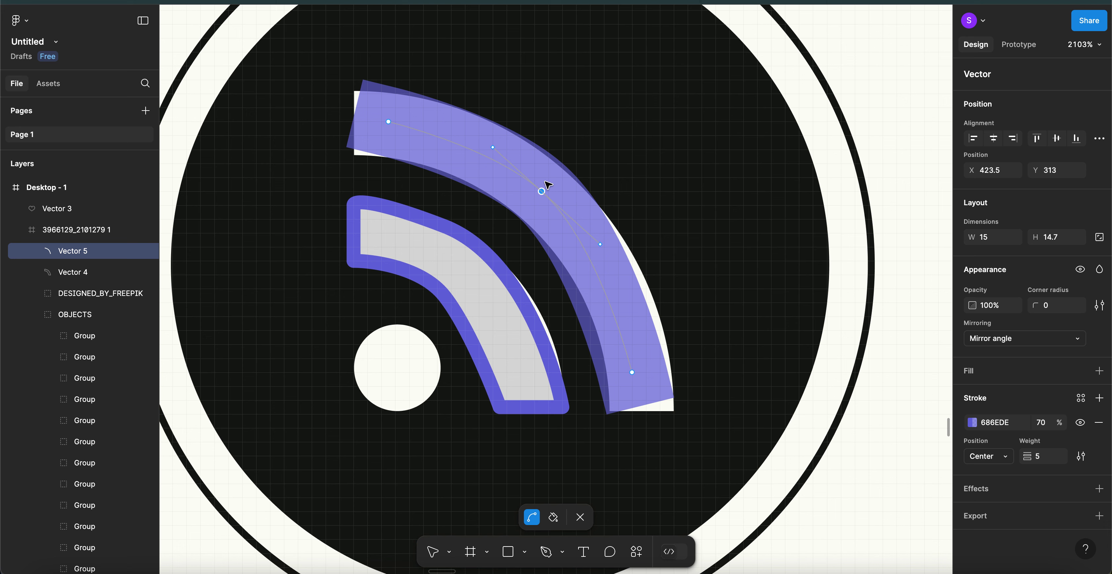
click(388, 122)
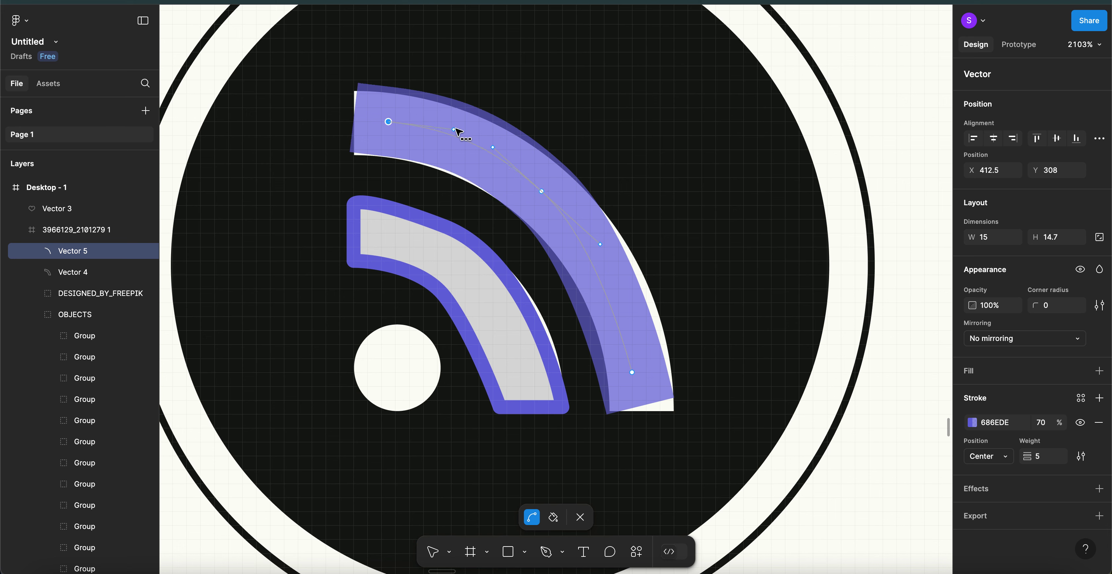
click(454, 130)
drag(455, 131, 452, 123)
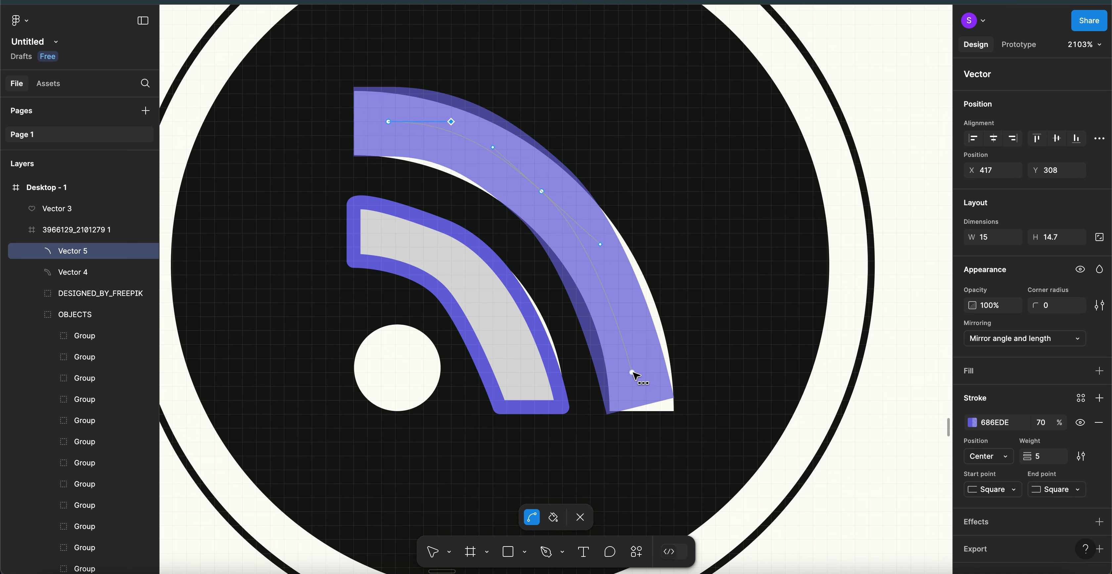
- Bend the end anchor with a vertical handle at X 430, Y 320.5, and move the anchor to X 430.5, Y 326.5
click(631, 372)
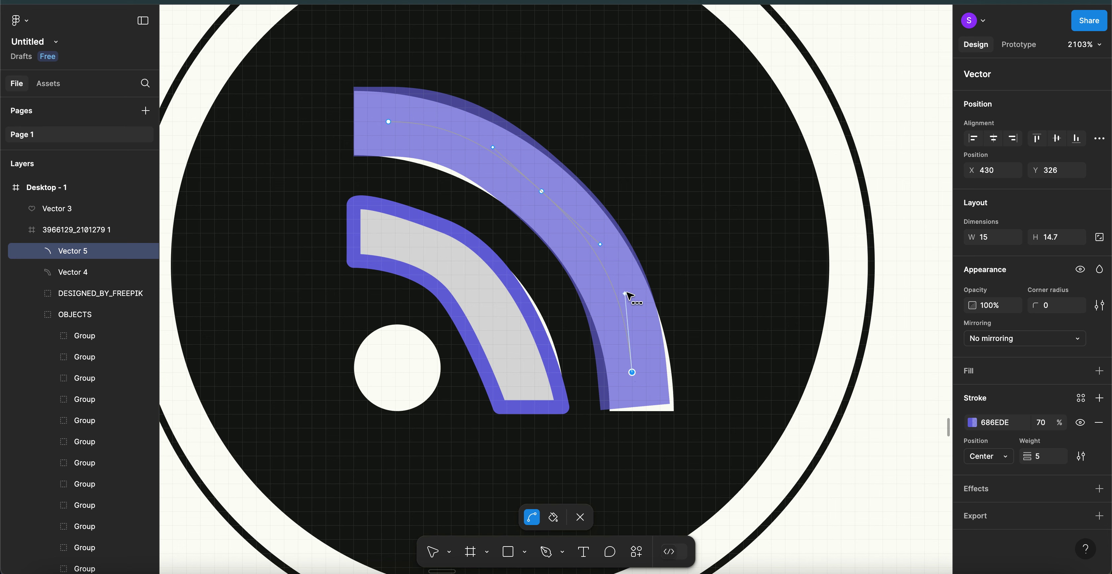
drag(625, 294, 632, 295)
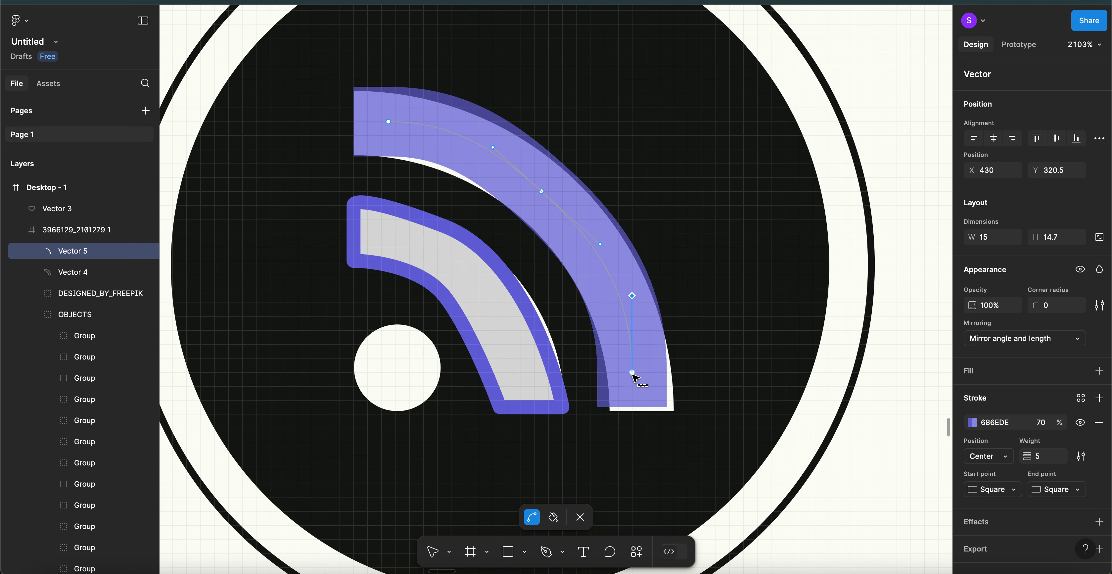
key(v)
drag(635, 376, 641, 382)
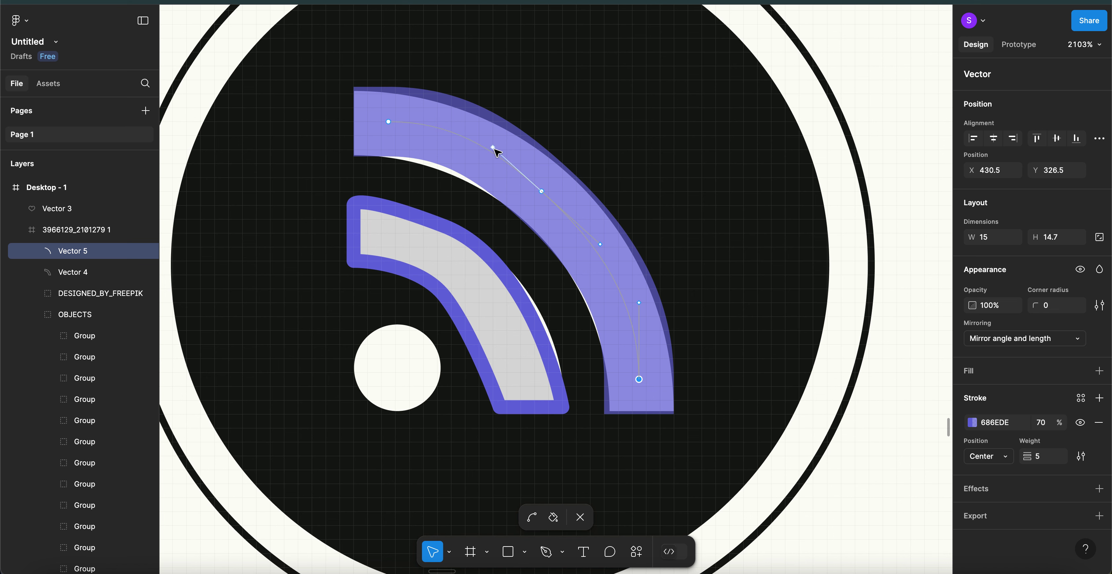
- Set the outer arc's stroke weight to 4 and move its start anchor to X 412, Y 308, keeping its handle level
click(1045, 458)
key(Down)
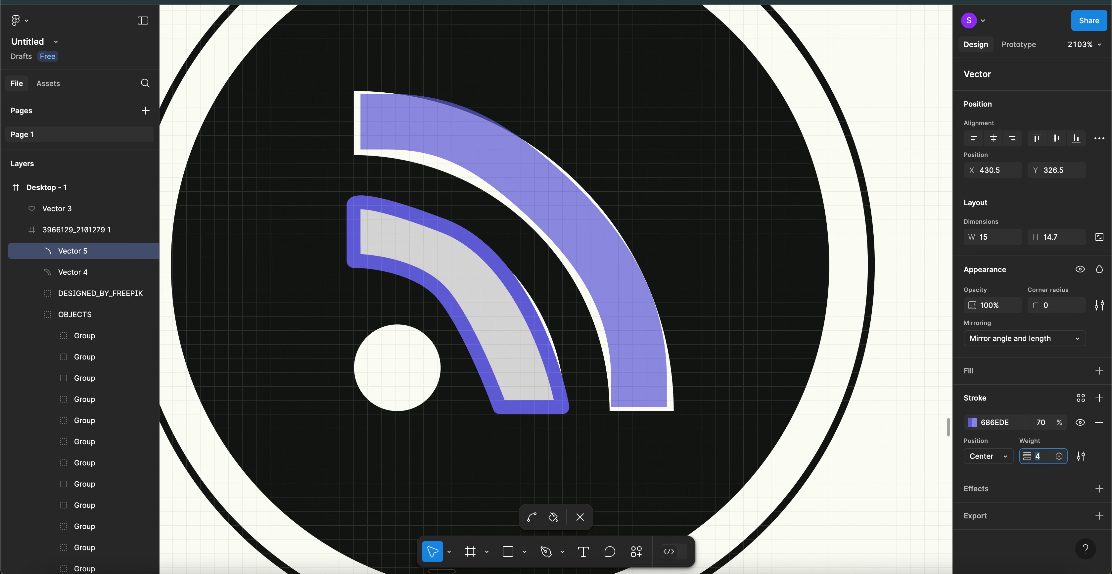
click(388, 122)
drag(389, 122, 382, 122)
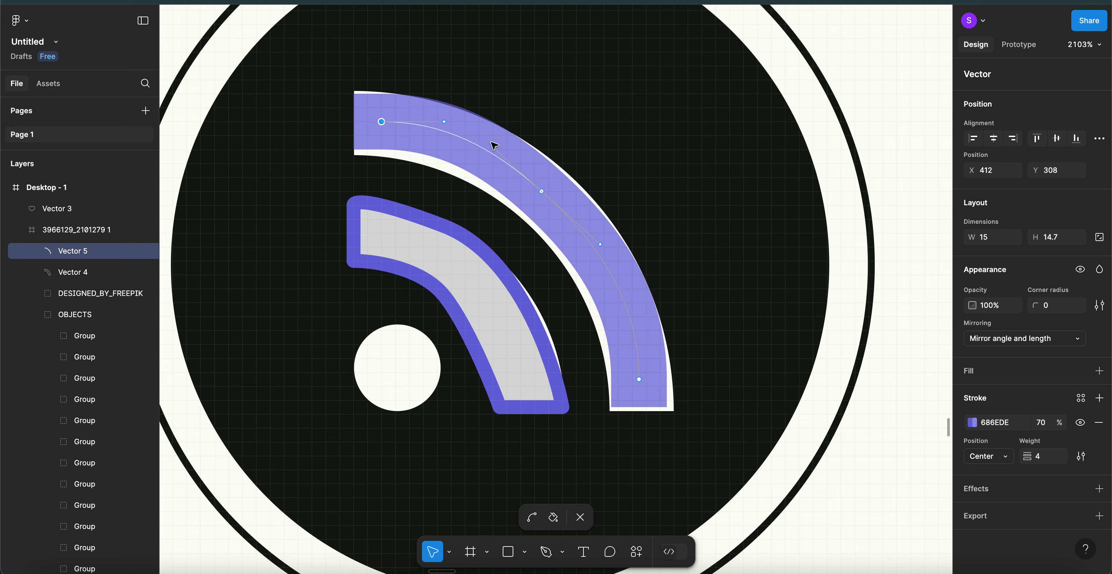
click(444, 121)
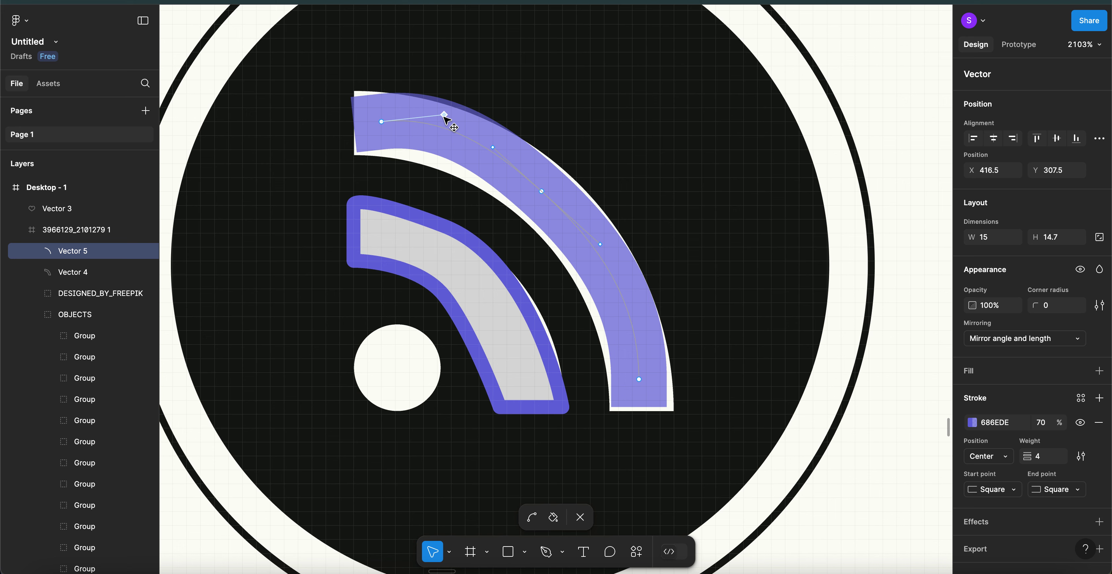
drag(444, 121, 444, 121)
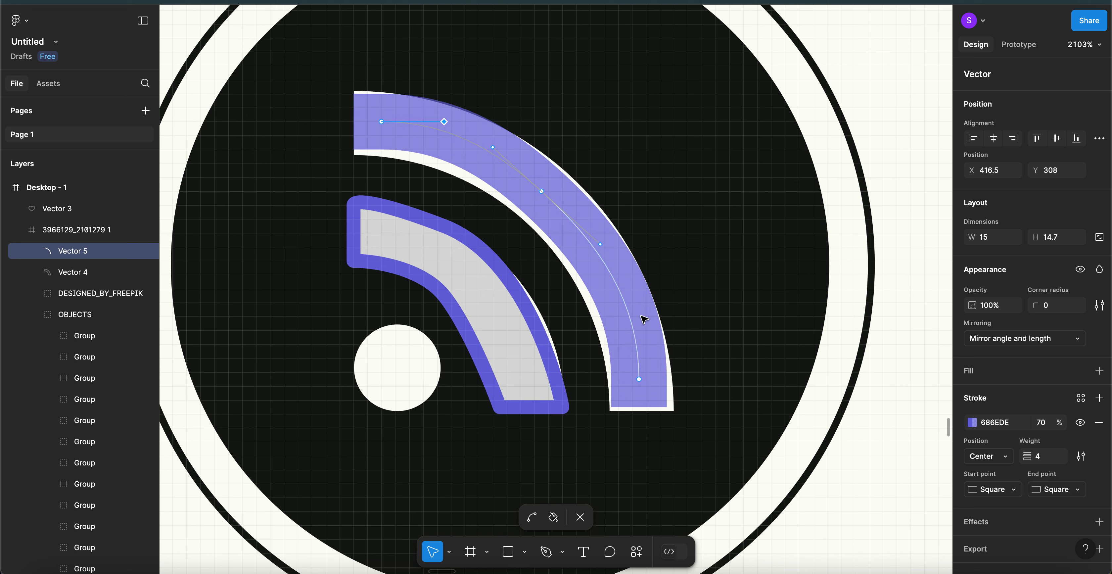
- Move the outer arc's end anchor to X 431, Y 327 and the middle anchor's lower handle to X 428, Y 317.06
click(639, 379)
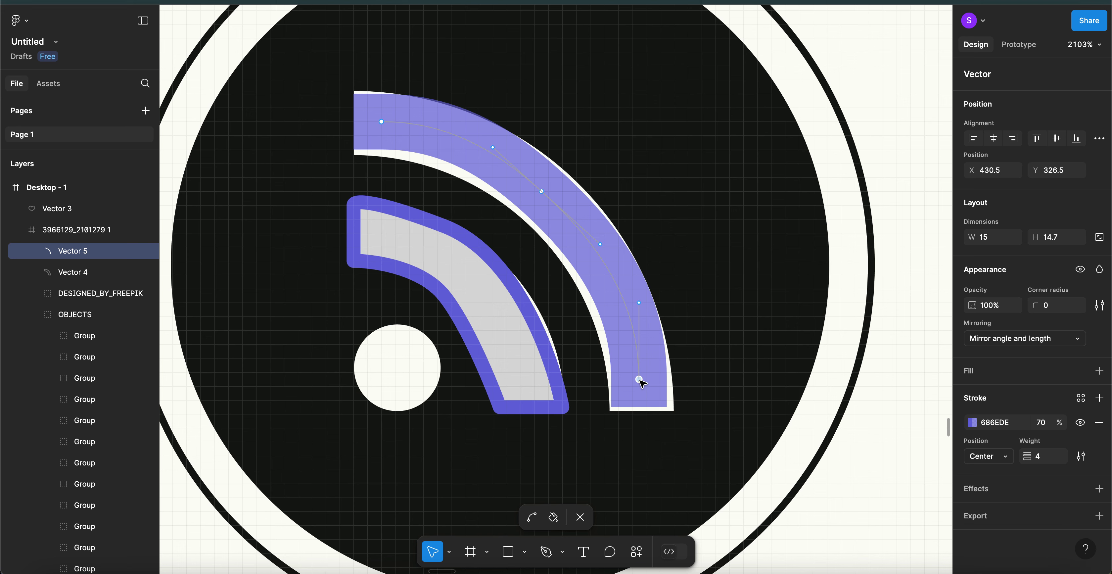
drag(640, 379, 641, 383)
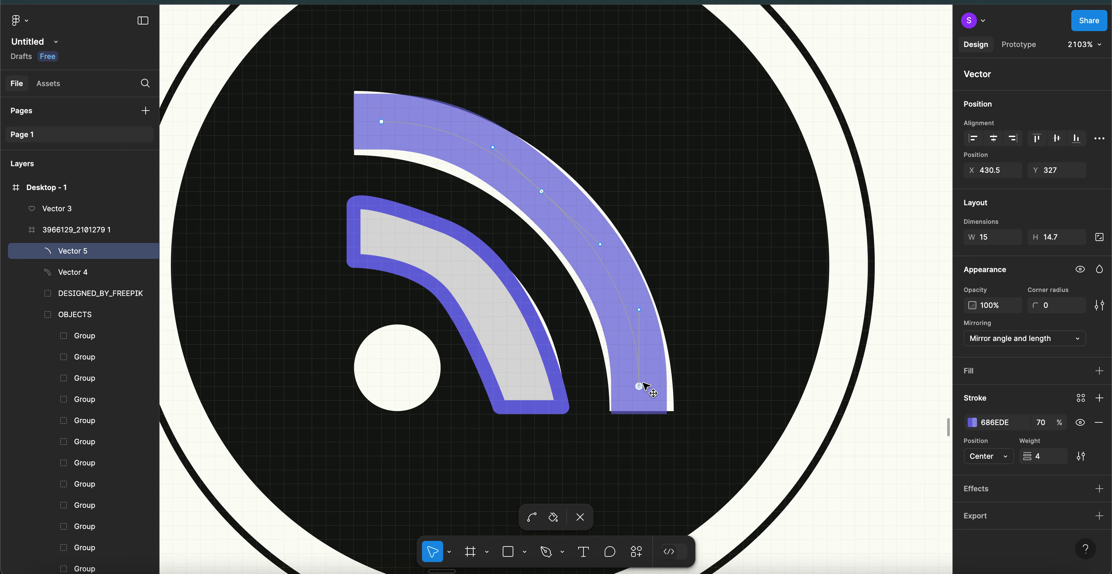
drag(642, 384, 645, 385)
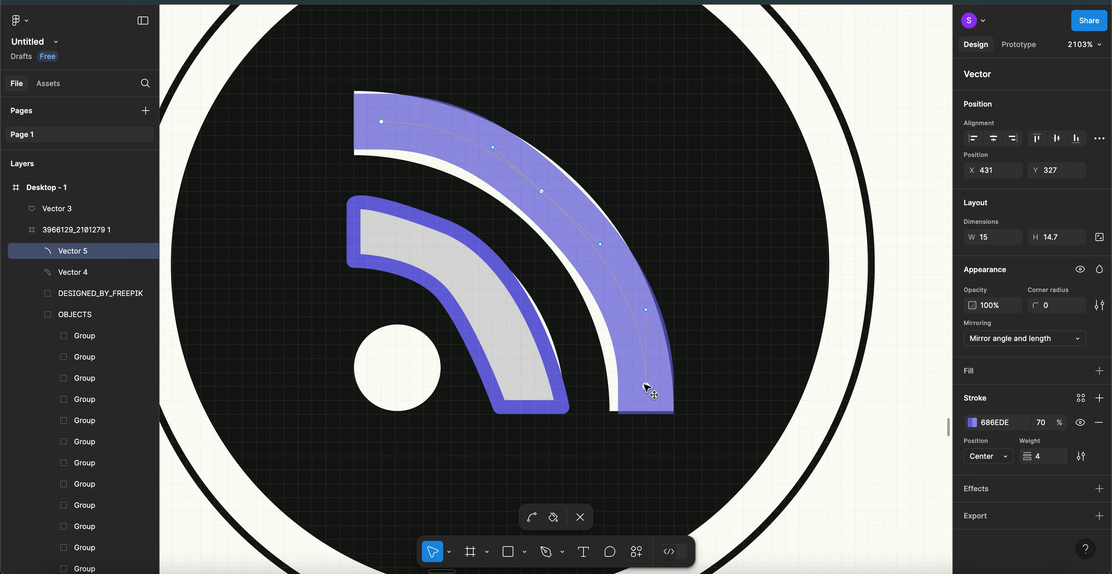
click(601, 245)
drag(604, 248, 606, 250)
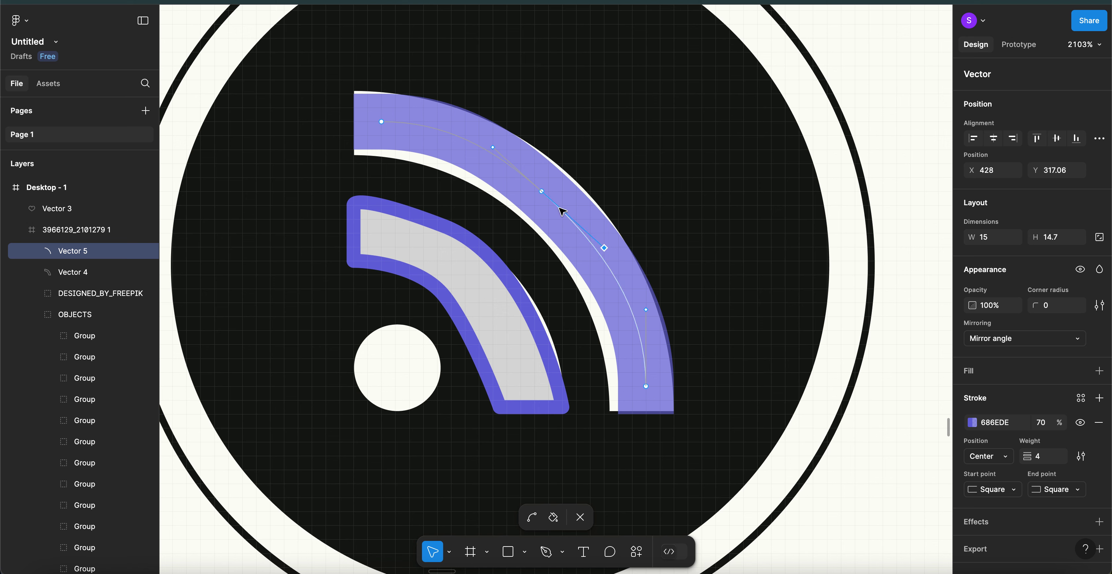
- Try nudging the outer arc's middle anchor and undo the move
click(542, 192)
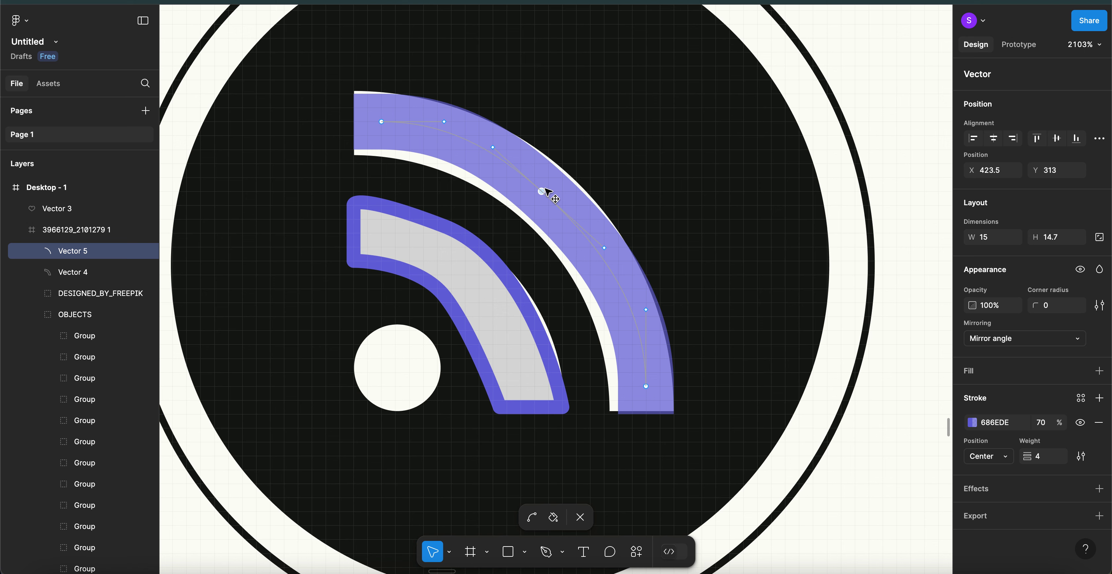
drag(545, 189, 544, 186)
key(super+z)
click(647, 387)
drag(643, 384, 643, 384)
key(super+a)
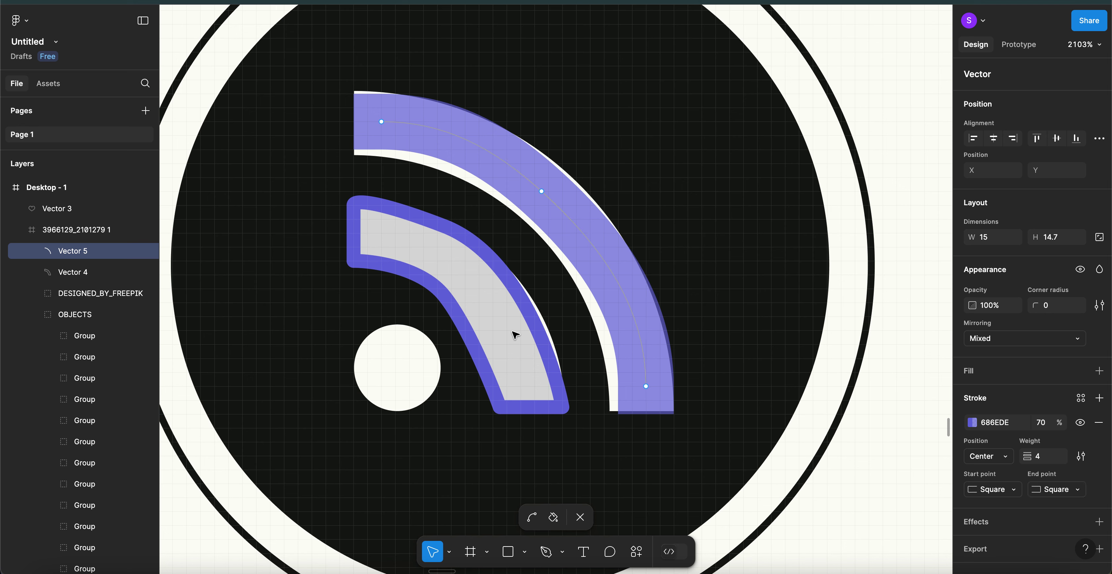
- Finish editing the outer arc path and delete the filled inner arc vector, Vector 4
key(Escape)
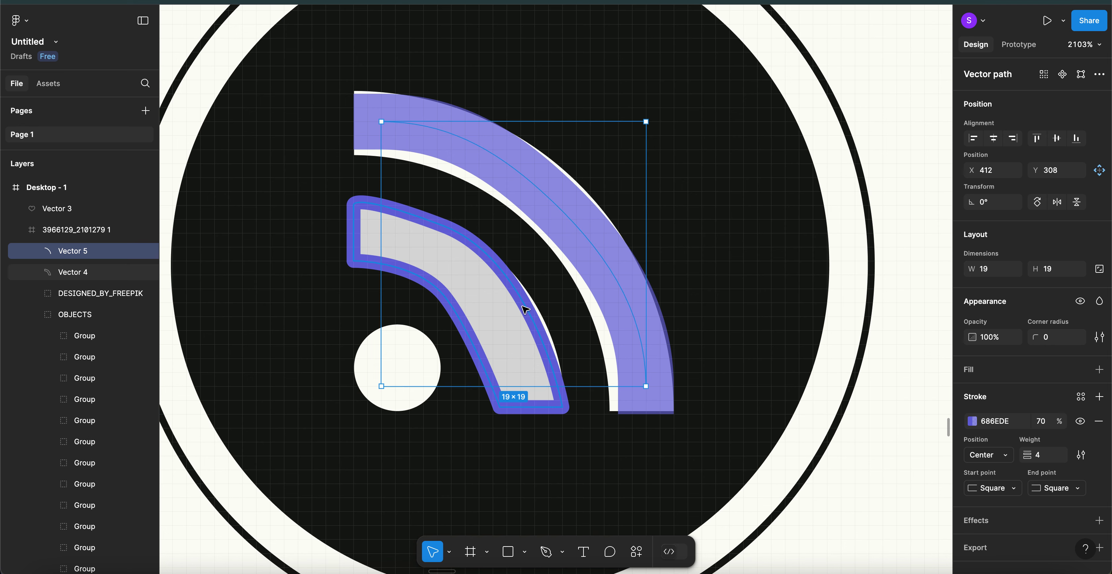
double_click(524, 308)
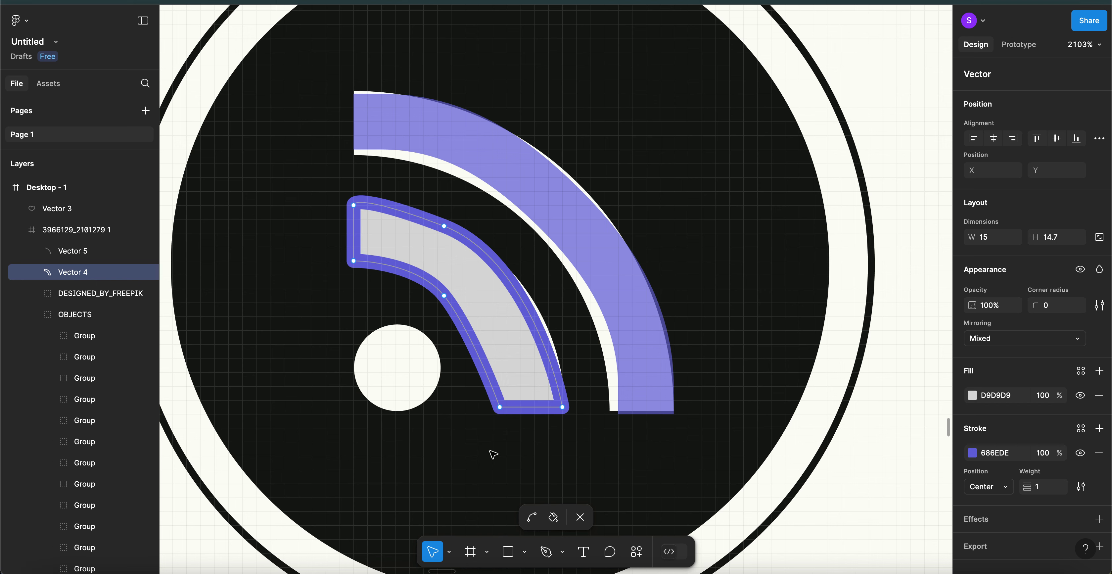
key(Escape)
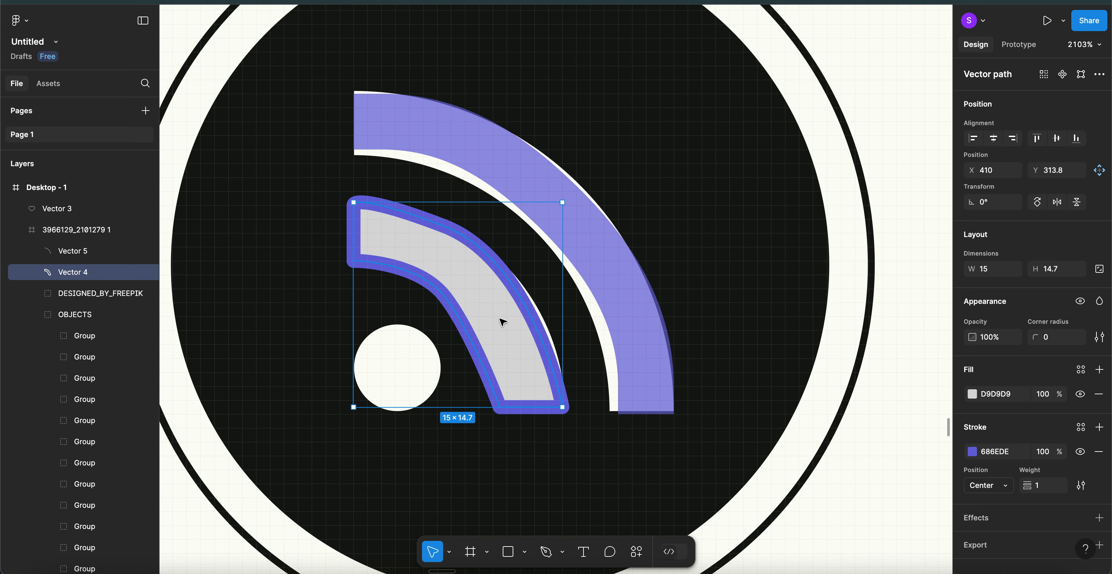
key(Delete)
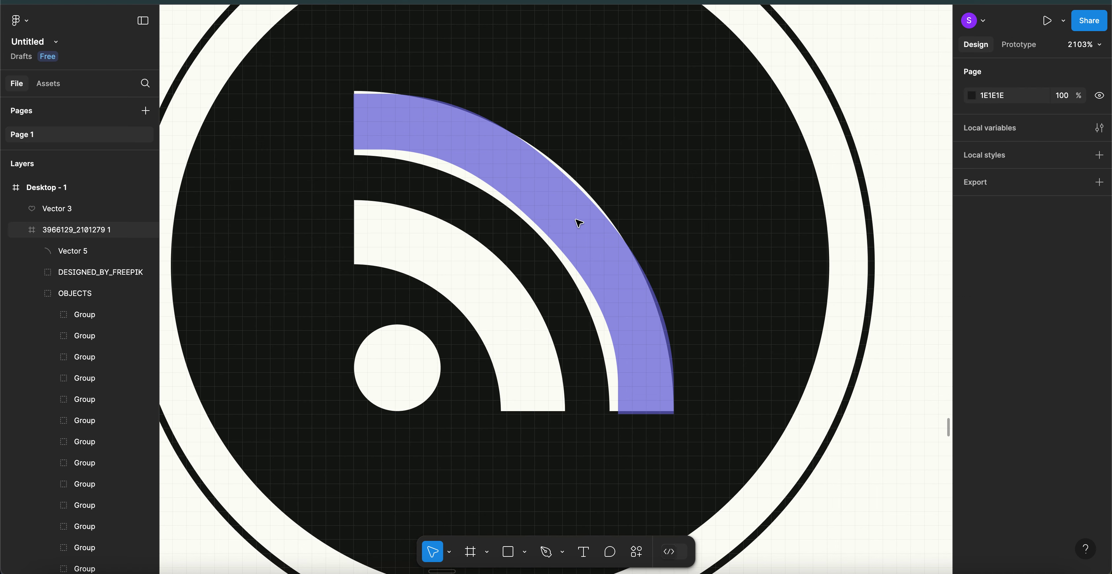
scroll(569, 209, down, 5)
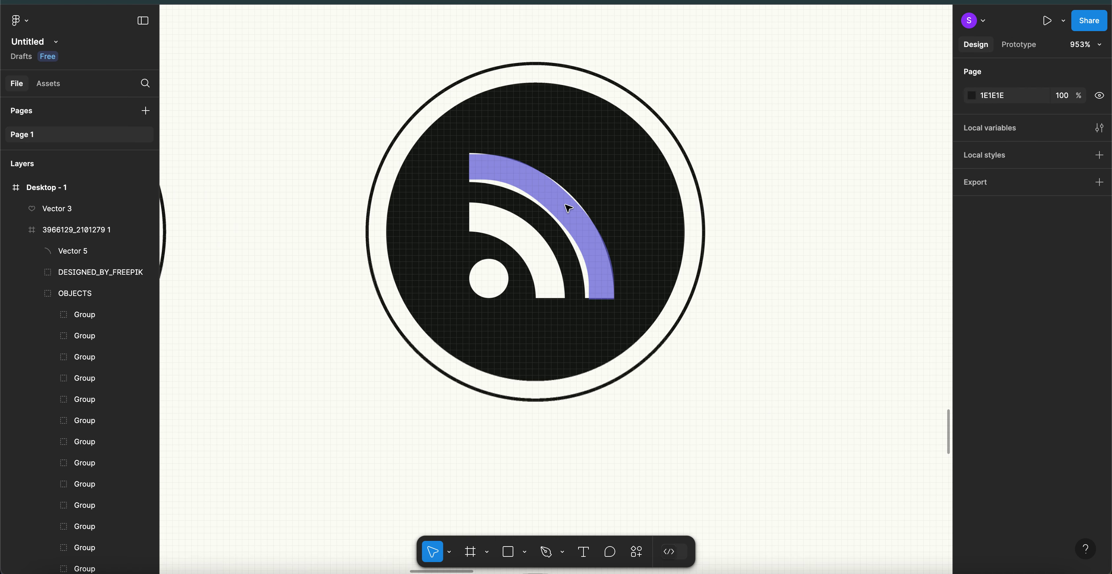
- Reopen the outer arc vector, Vector 5, for path editing and move its middle anchor to X 424, Y 313.5
click(569, 209)
scroll(568, 208, up, 2)
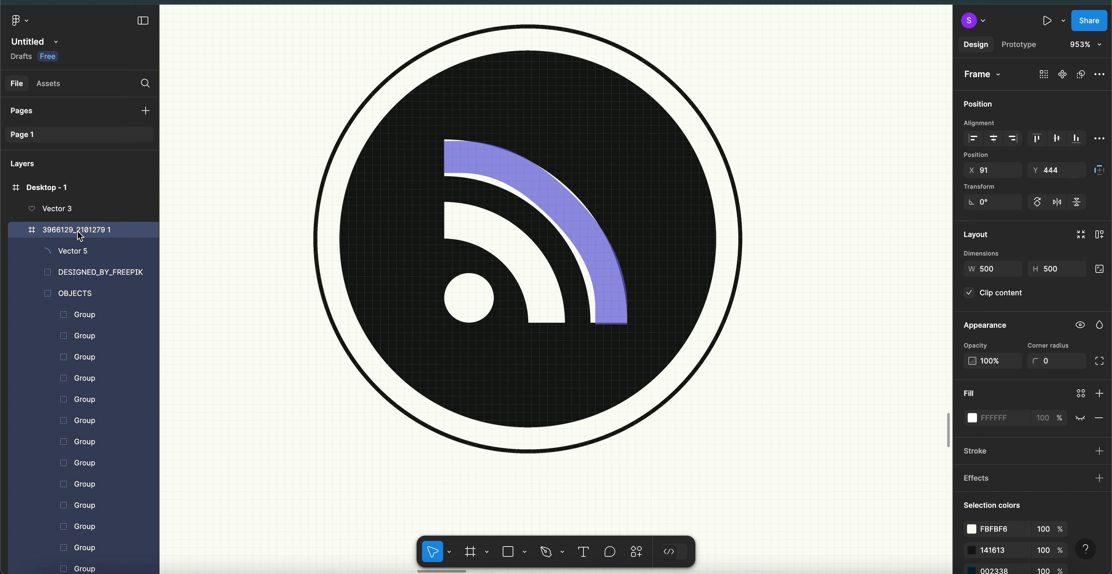
double_click(74, 250)
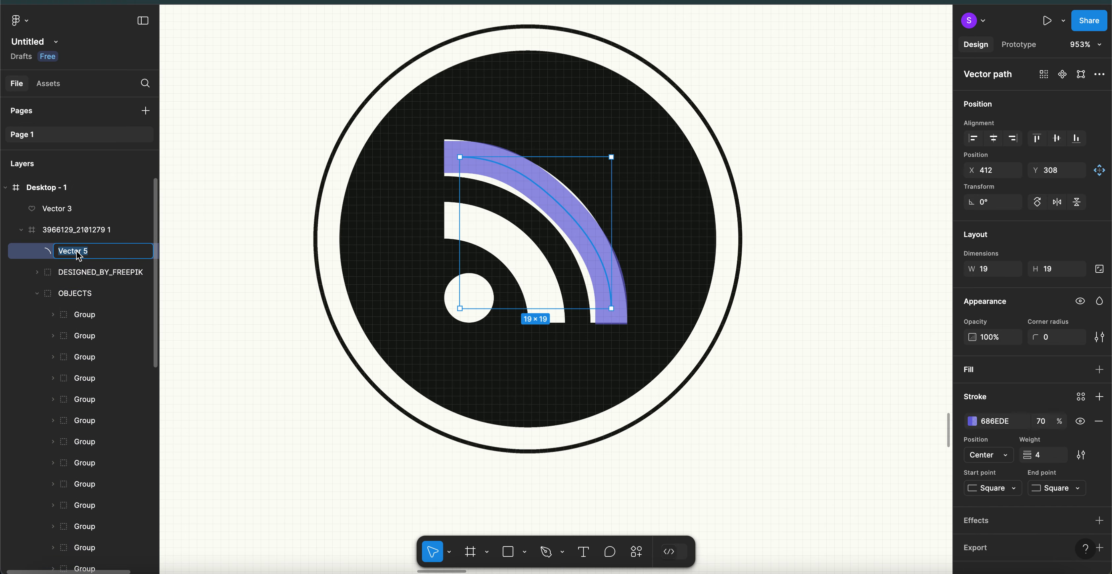
double_click(49, 251)
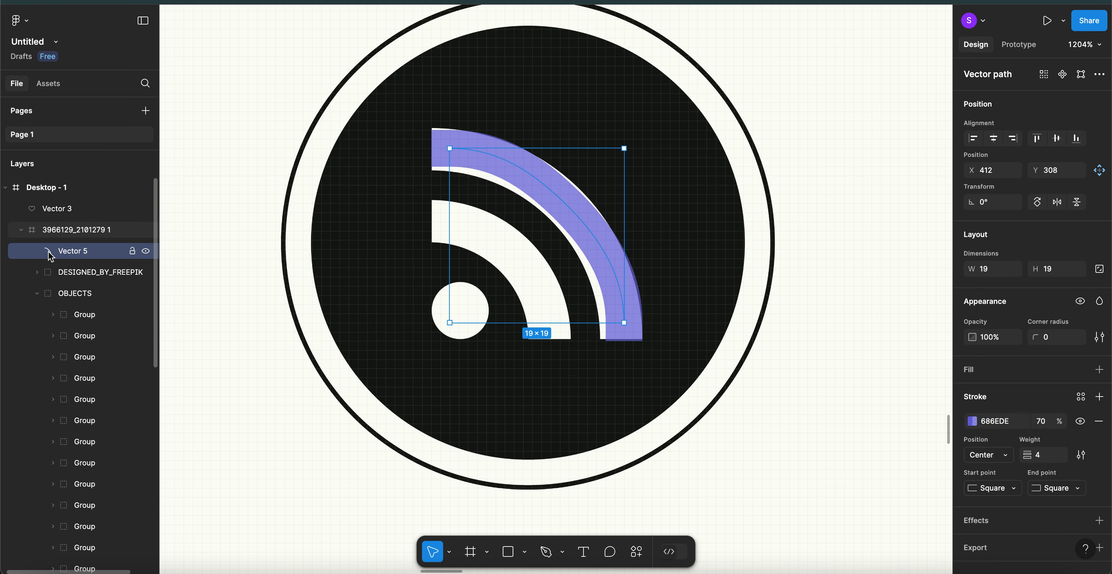
scroll(447, 119, up, 3)
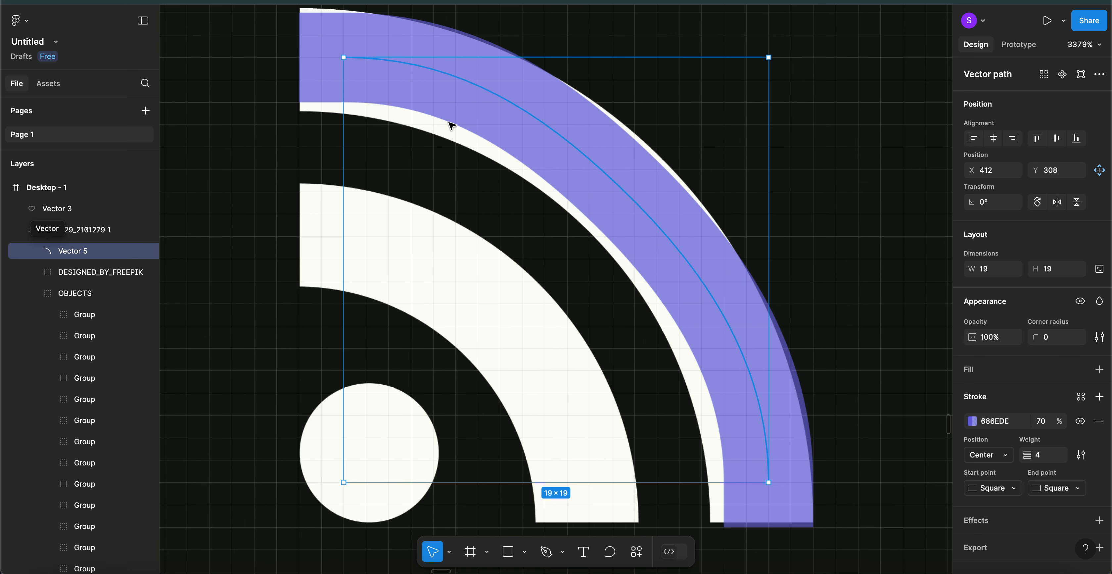
scroll(451, 126, down, 3)
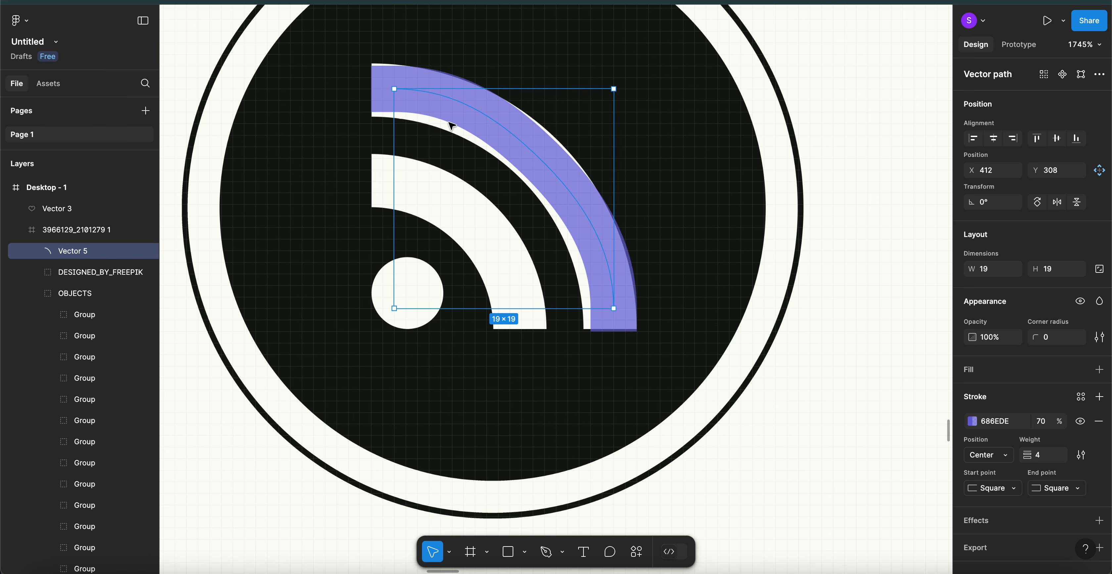
double_click(402, 78)
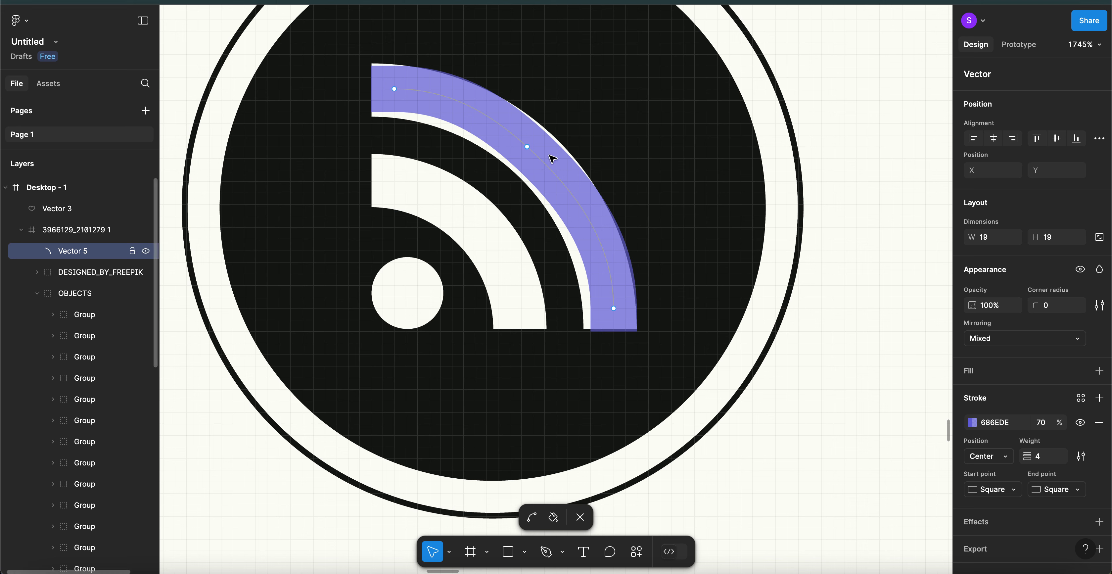
click(527, 147)
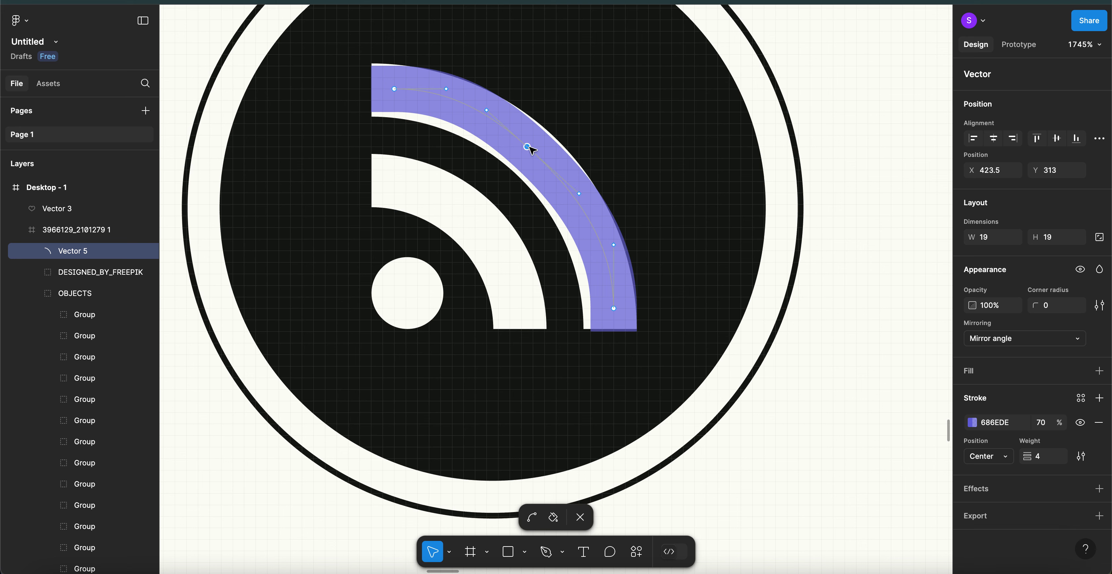
drag(532, 149, 533, 152)
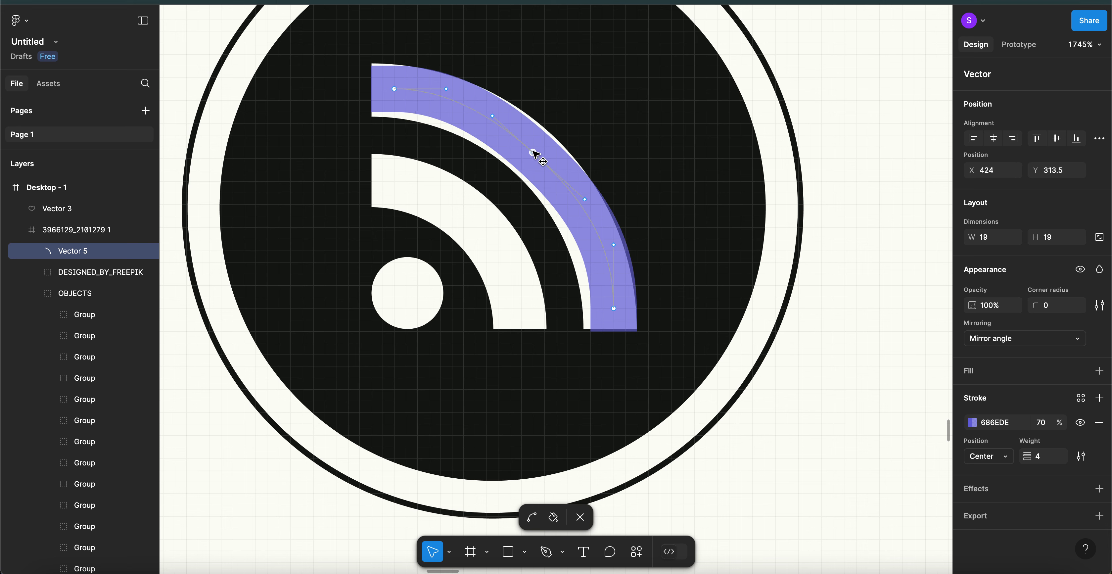
- Move the outer arc's end anchor to X 430.5, Y 327 and finish editing the path
click(614, 308)
drag(613, 308, 607, 308)
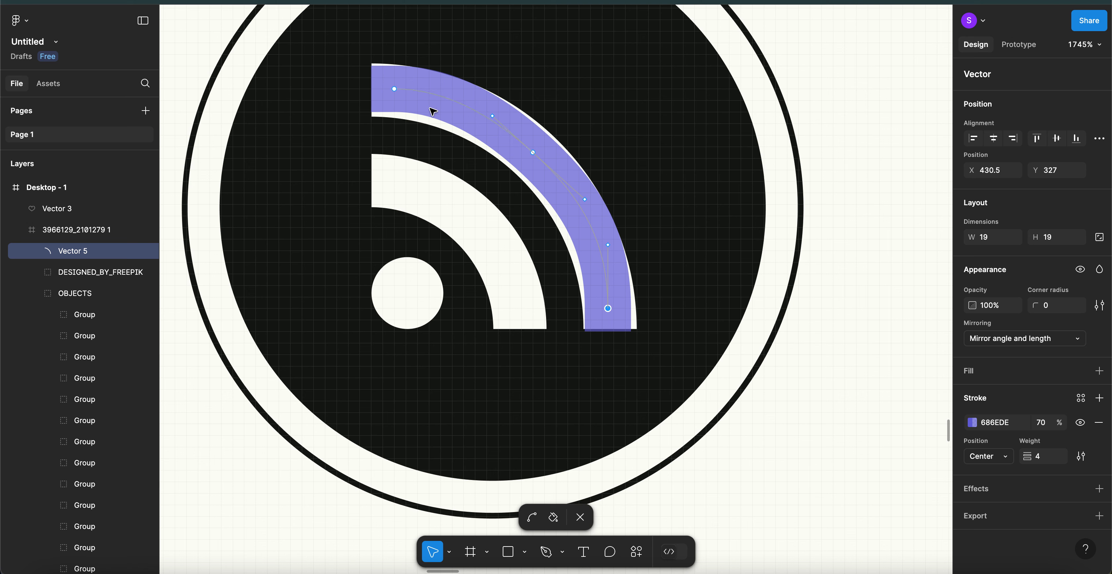
click(466, 90)
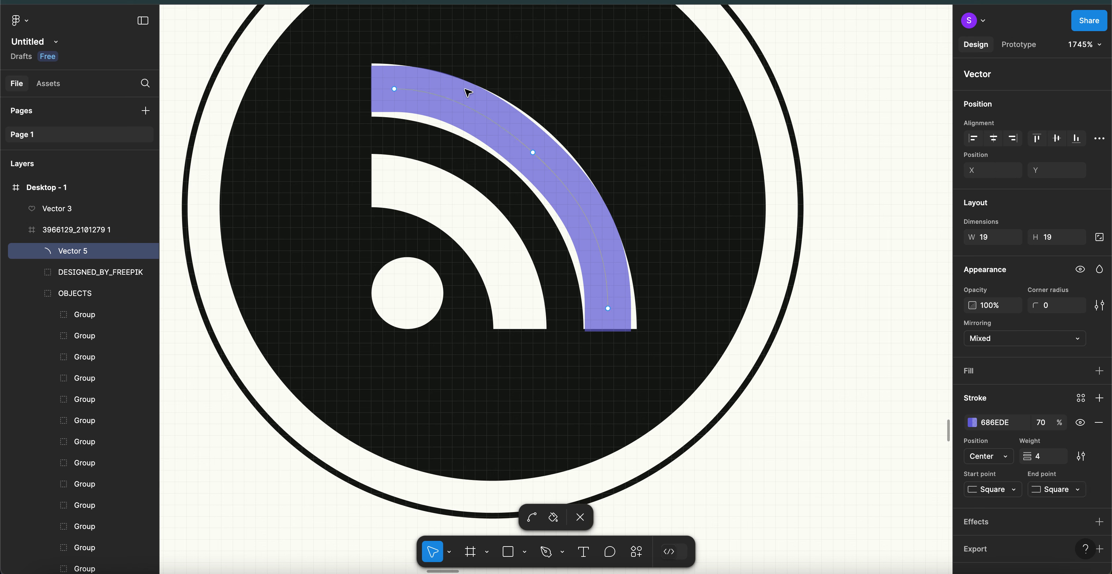
key(super)
key(super)
key(Escape)
- Duplicate the outer arc in place and move the copy straight down to Y 316, over the start of the inner arc
drag(542, 148, 502, 187)
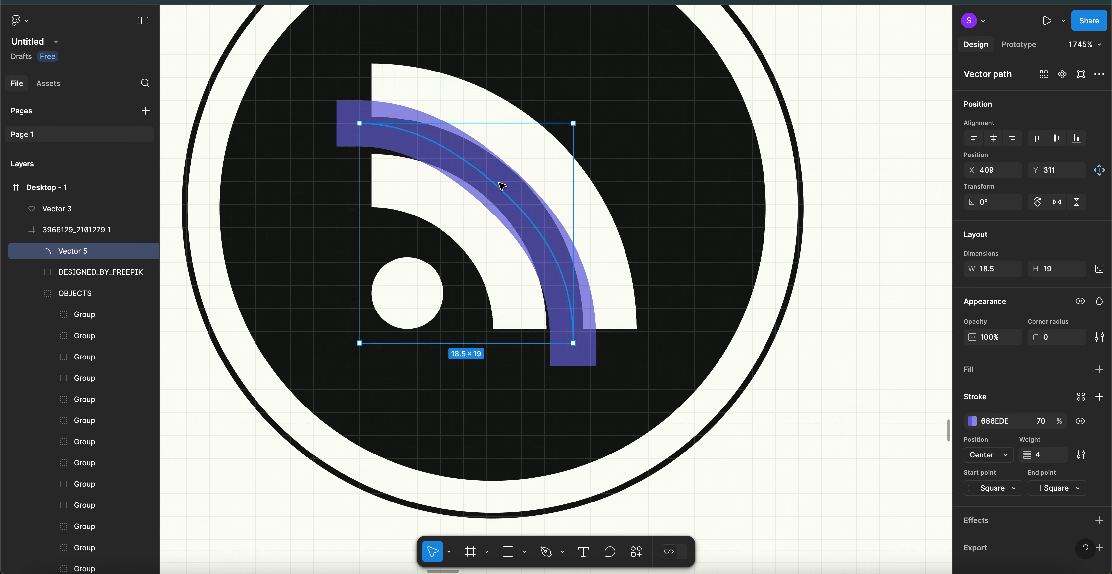
key(ctrl+z)
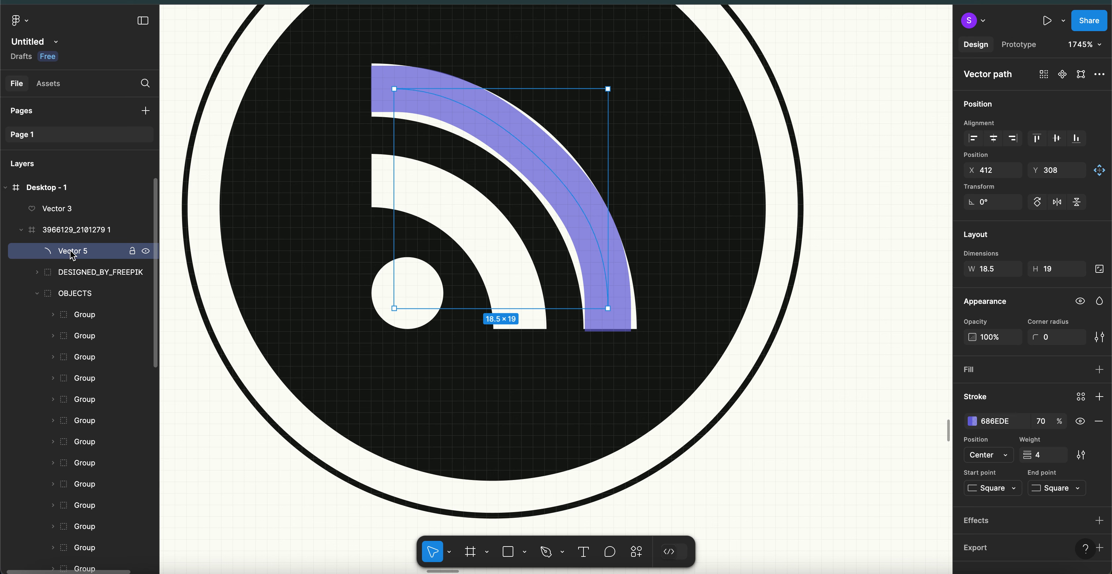
key(ctrl+d)
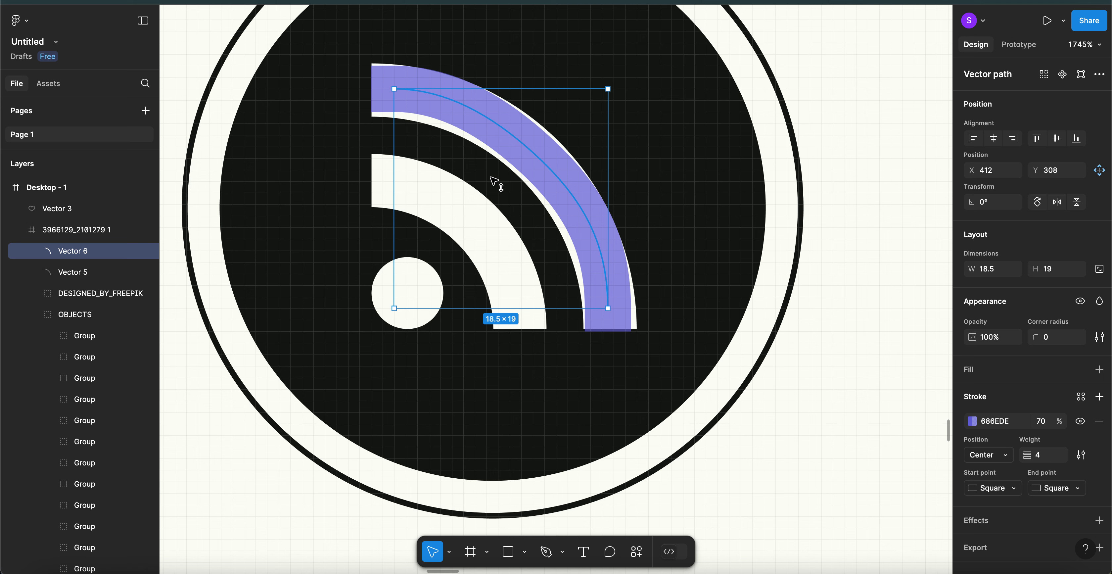
key(Down)
key(Down)
key(Down)
key(Down)
key(Down)
key(Down)
key(Down)
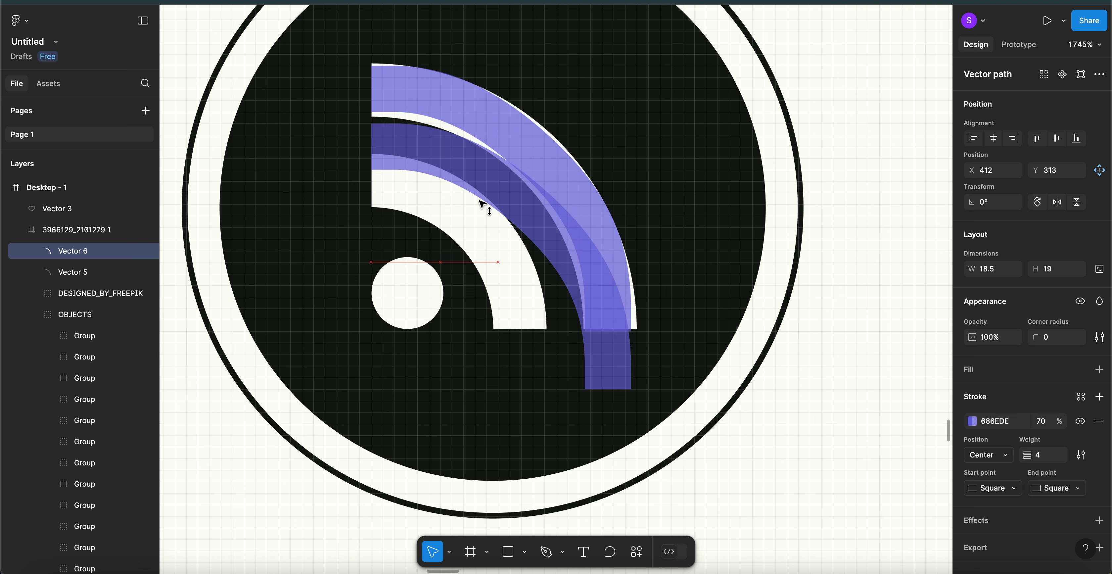
drag(483, 216, 483, 224)
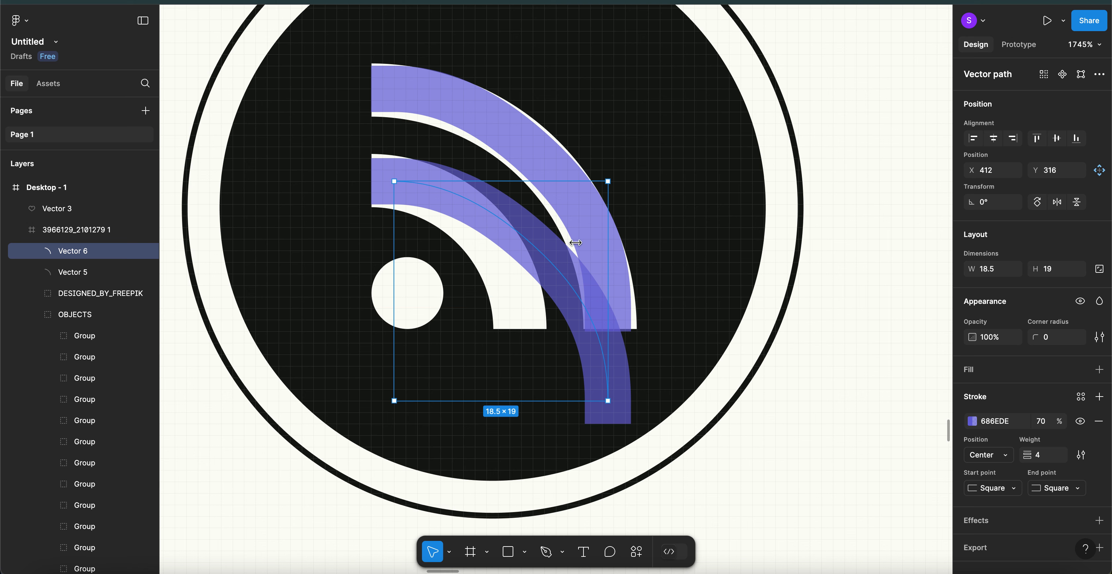
- Resize the duplicated arc to 10 wide and 12 high, keeping its position at X 412, Y 316
drag(575, 242, 550, 248)
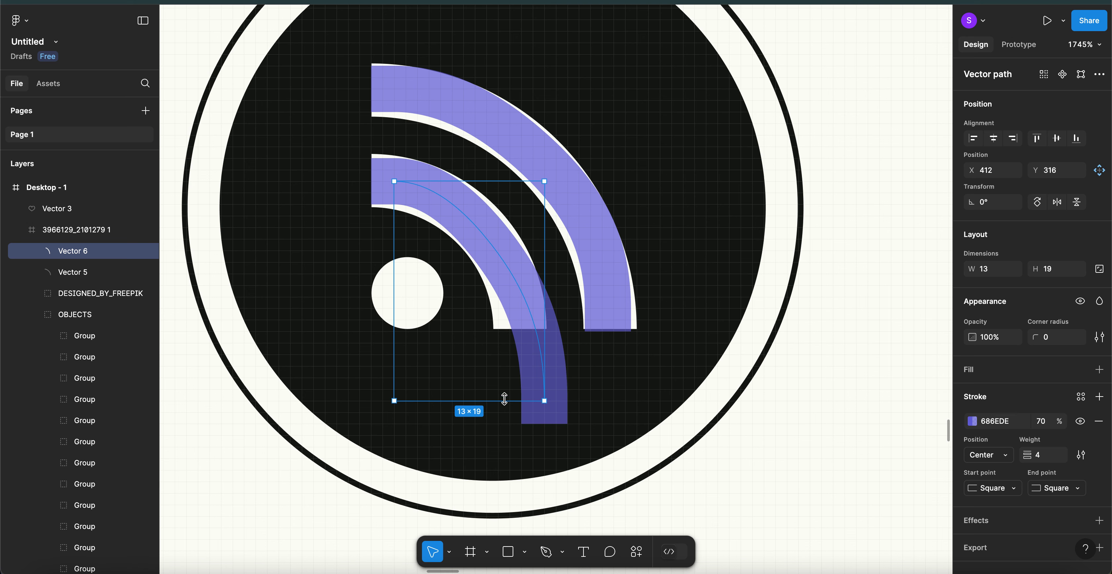
drag(501, 370, 495, 318)
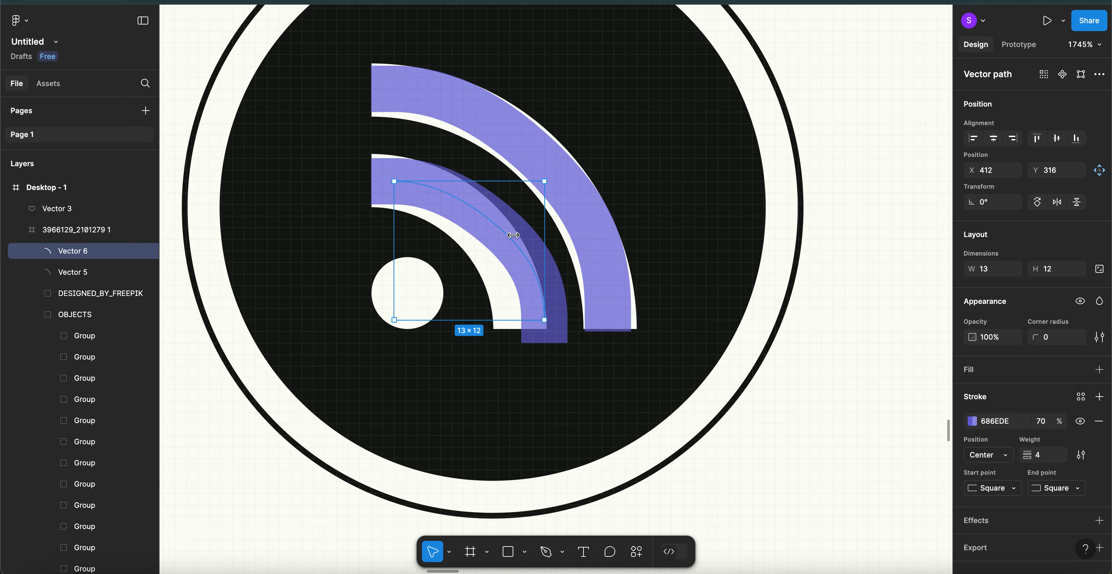
drag(513, 234, 513, 234)
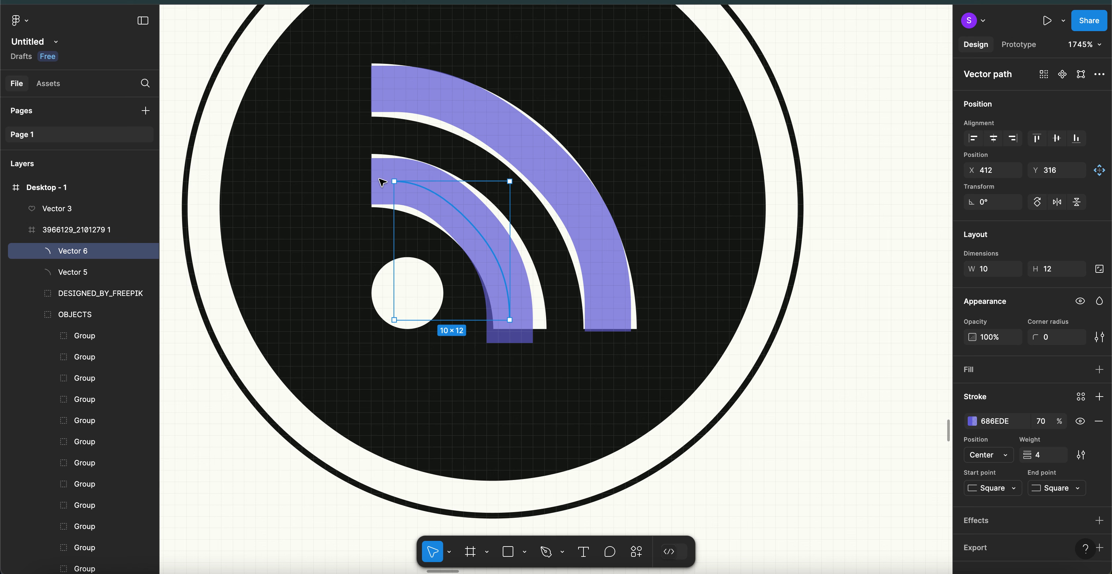
- Edit the inner arc's path, moving its end anchor to X 423, Y 327 and its middle anchor to X 418.5, Y 319
key(Return)
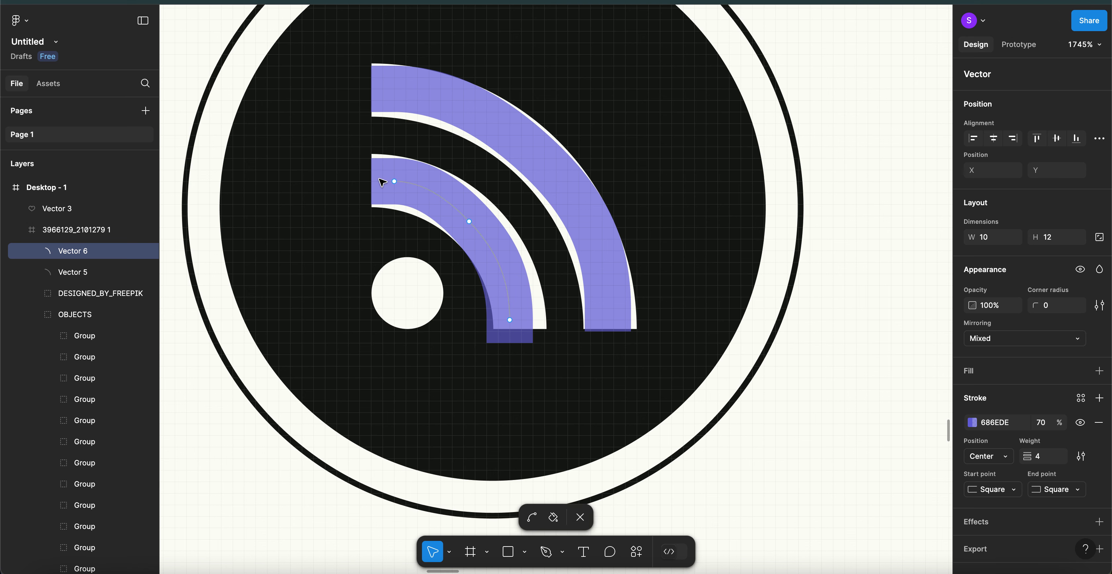
click(510, 320)
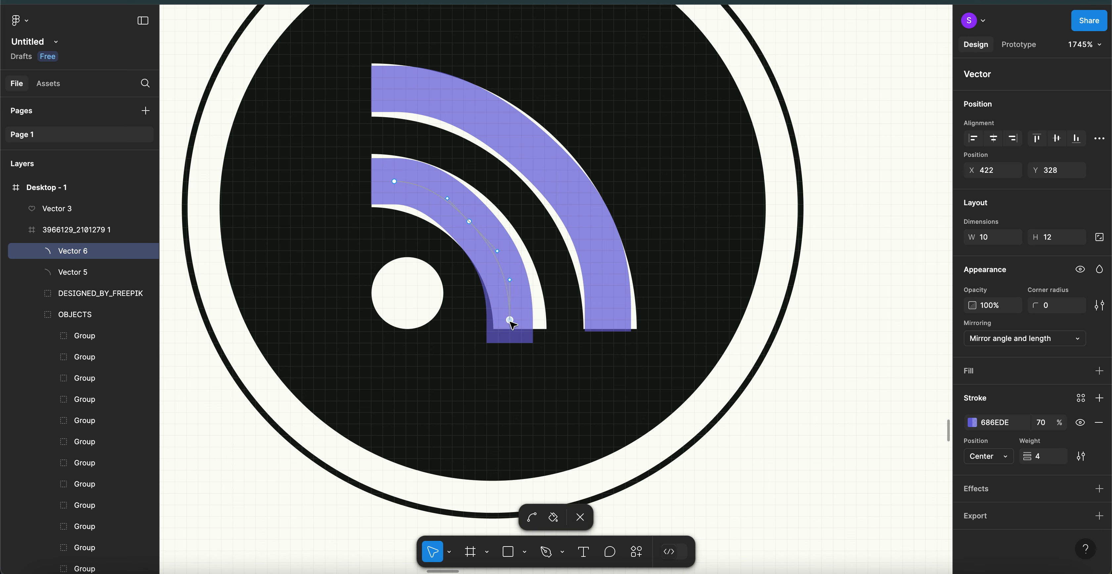
drag(510, 320, 521, 308)
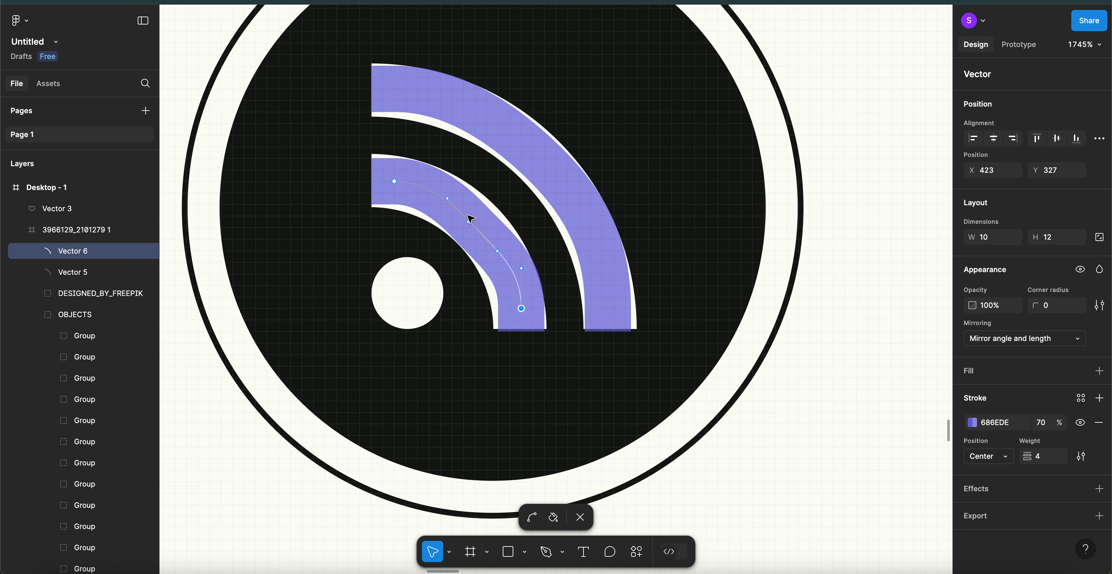
click(469, 221)
drag(468, 222, 469, 216)
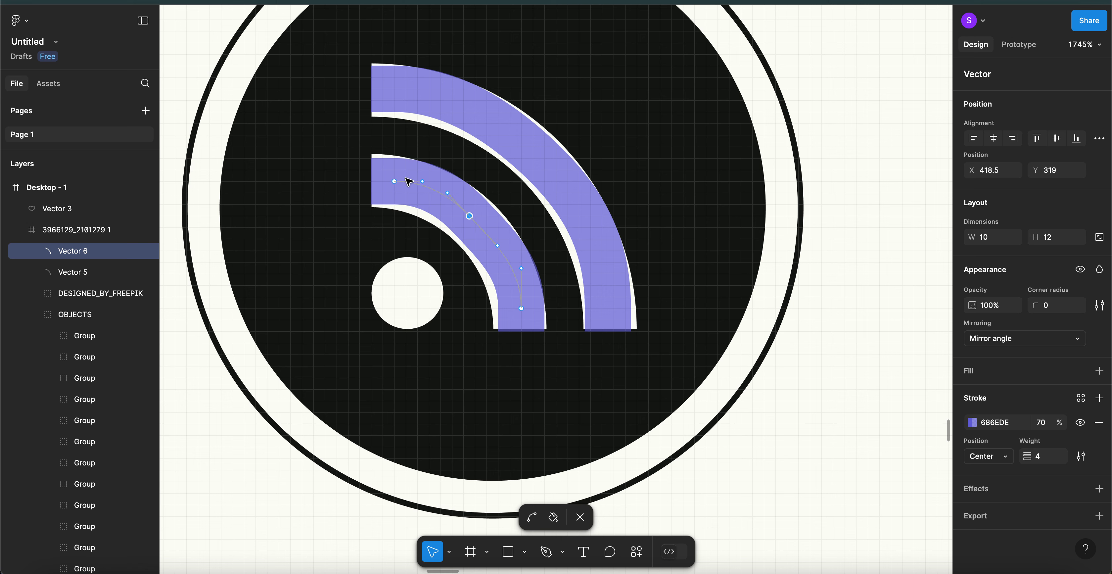
- Extend the inner arc's start handle level to X 414.5, Y 316 and try nudging the middle anchor's upper handle
click(395, 182)
mouse_move(421, 180)
mouse_down()
mouse_move(396, 182)
mouse_move(423, 181)
mouse_up()
click(423, 181)
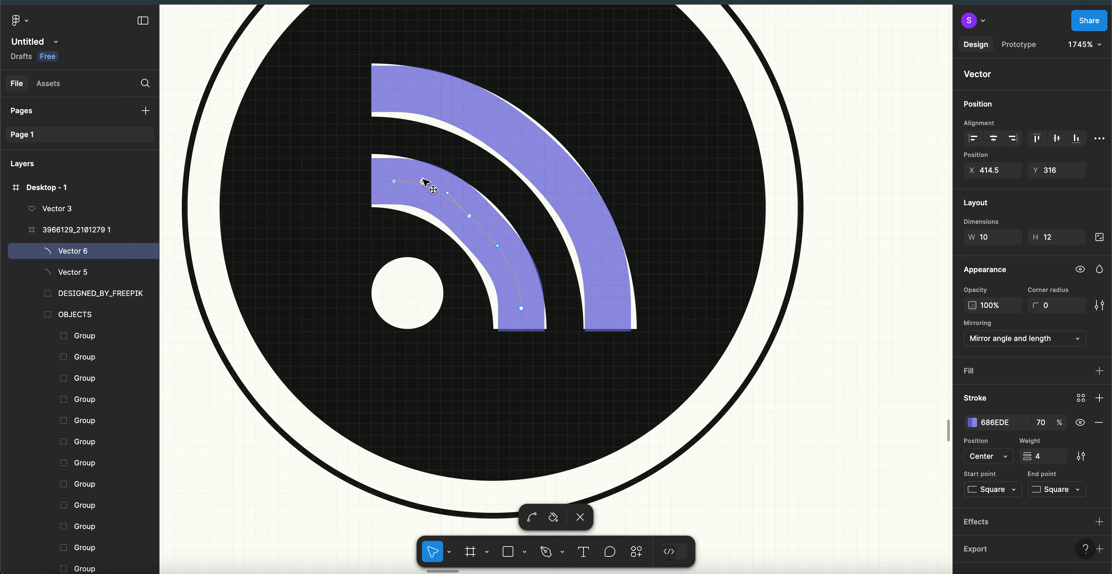
click(424, 181)
drag(447, 193, 446, 195)
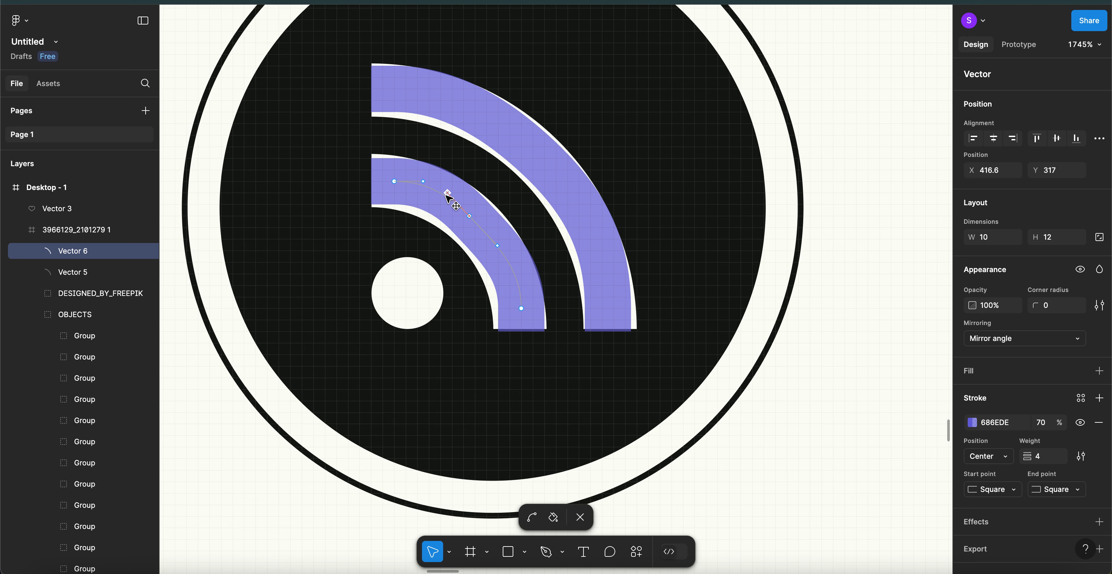
- Move the inner arc's middle anchor to X 419, Y 319, then finish editing the path and deselect it
click(470, 216)
click(482, 221)
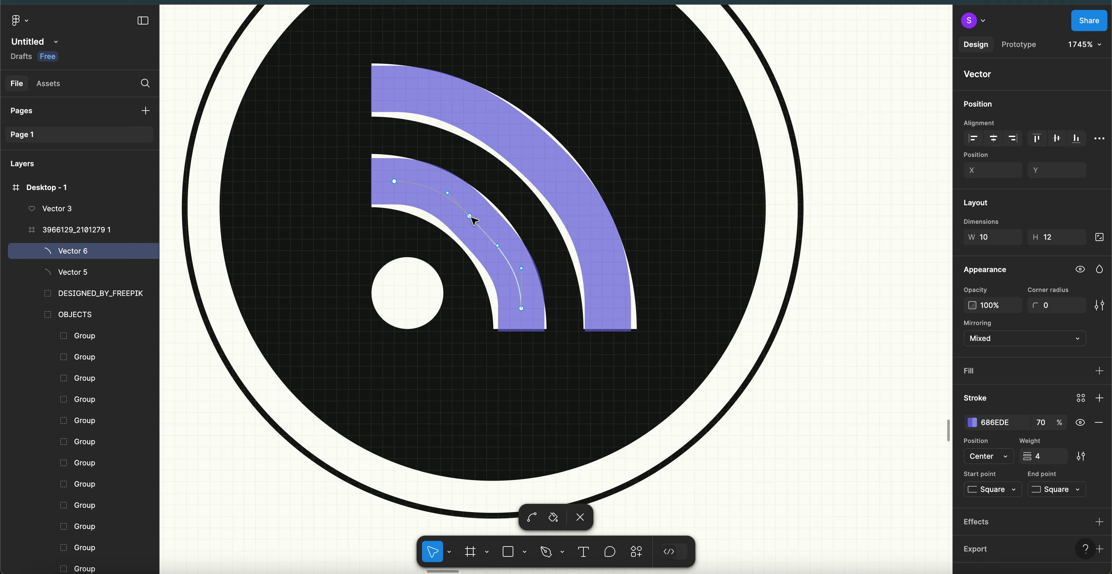
drag(470, 216, 478, 220)
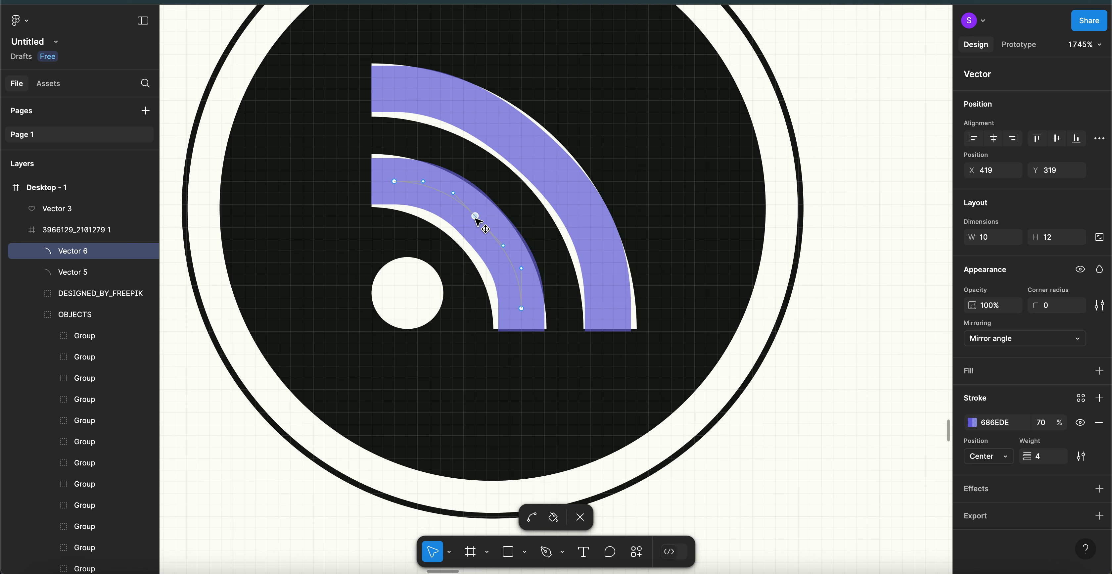
click(430, 246)
key(Escape)
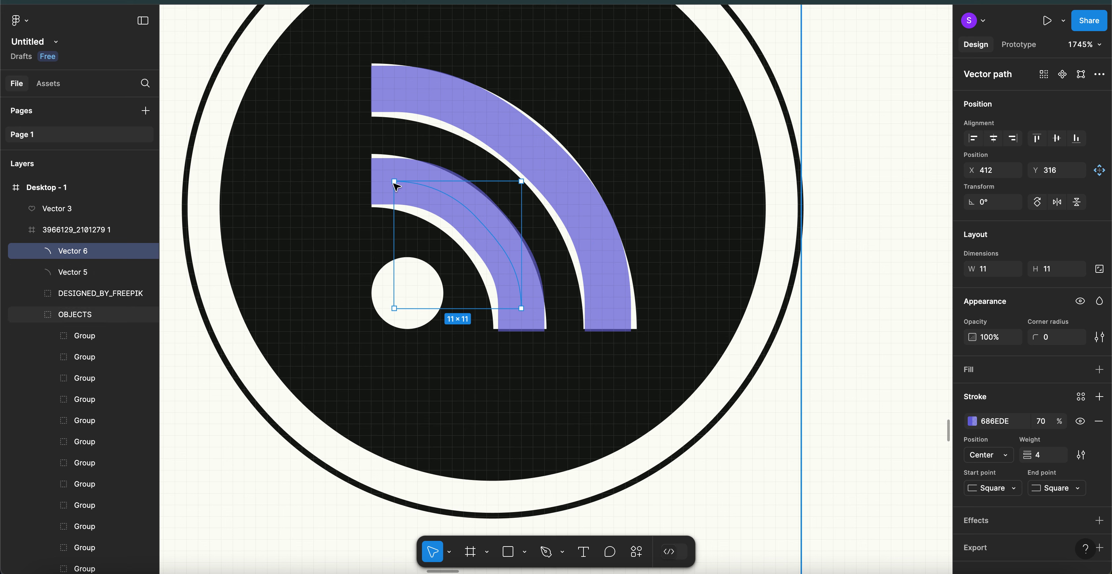
click(335, 268)
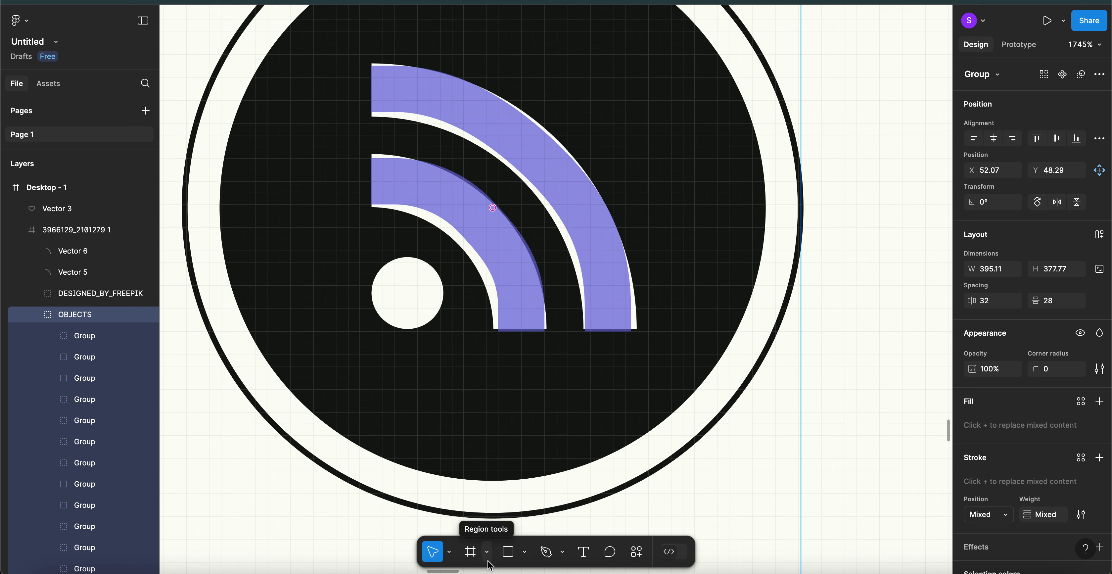
- Draw an ellipse over the icon's dot and resize it to 6 by 6 at X 410, Y 323
key(o)
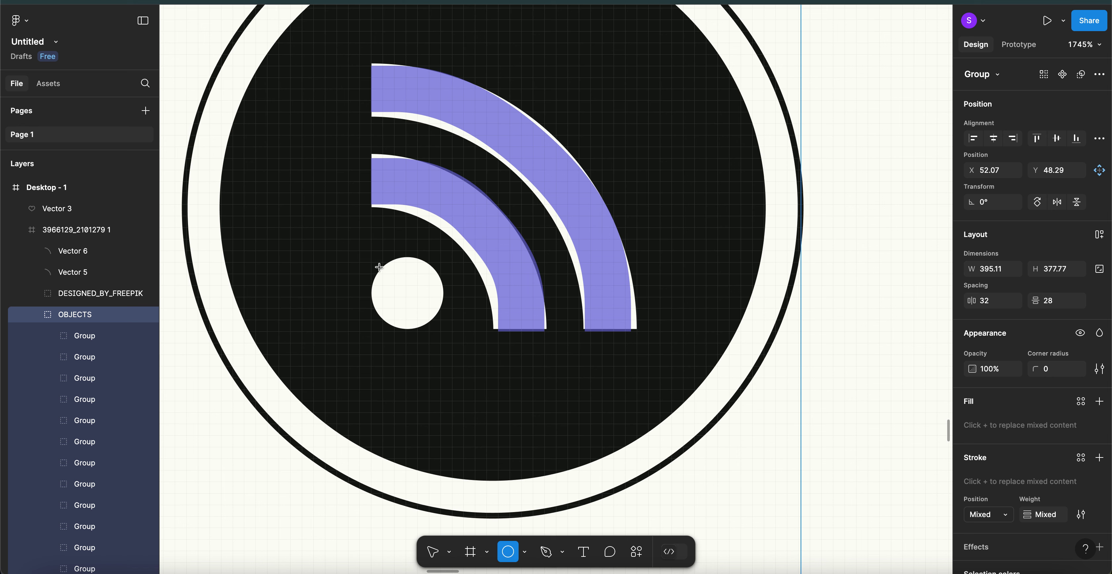
mouse_move(382, 274)
mouse_down()
mouse_move(416, 285)
mouse_move(440, 331)
mouse_up()
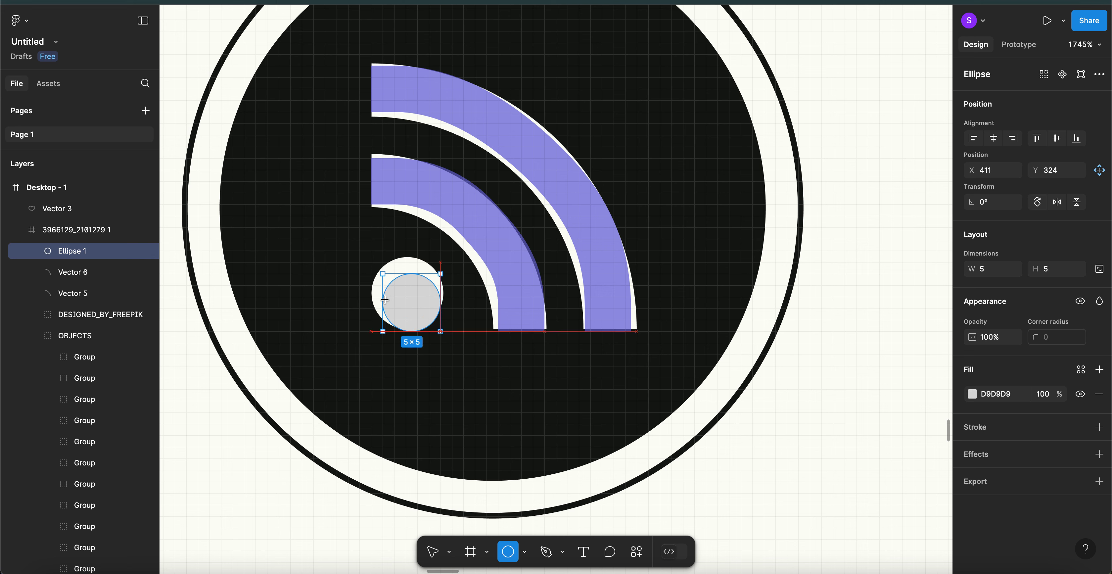
drag(385, 299, 371, 300)
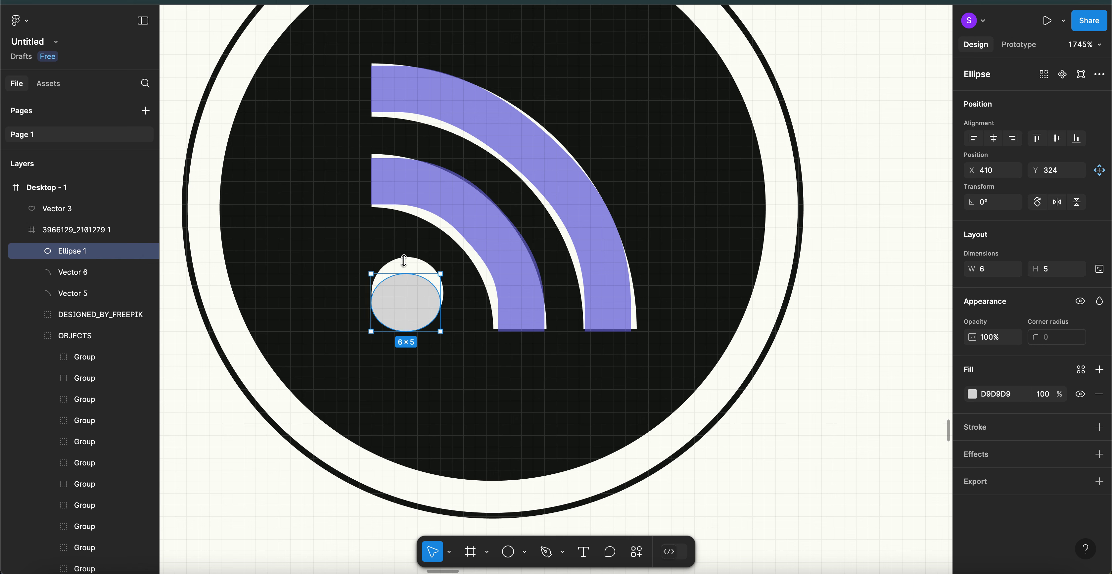
drag(404, 260, 404, 260)
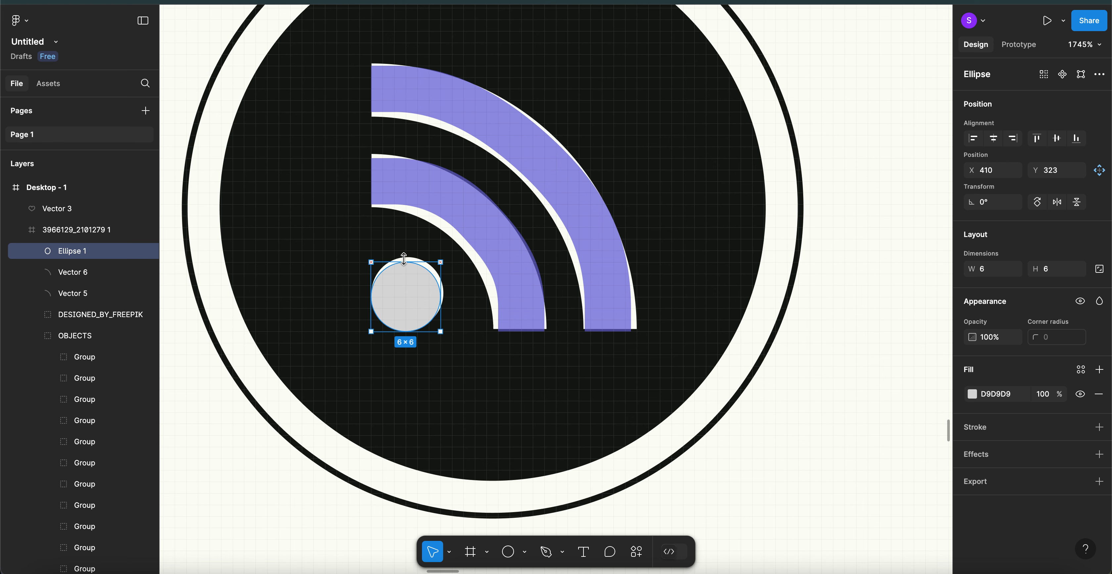
- Try adjusting the new circle's upper edge and vertical position to match the icon's dot more closely
scroll(404, 260, up, 5)
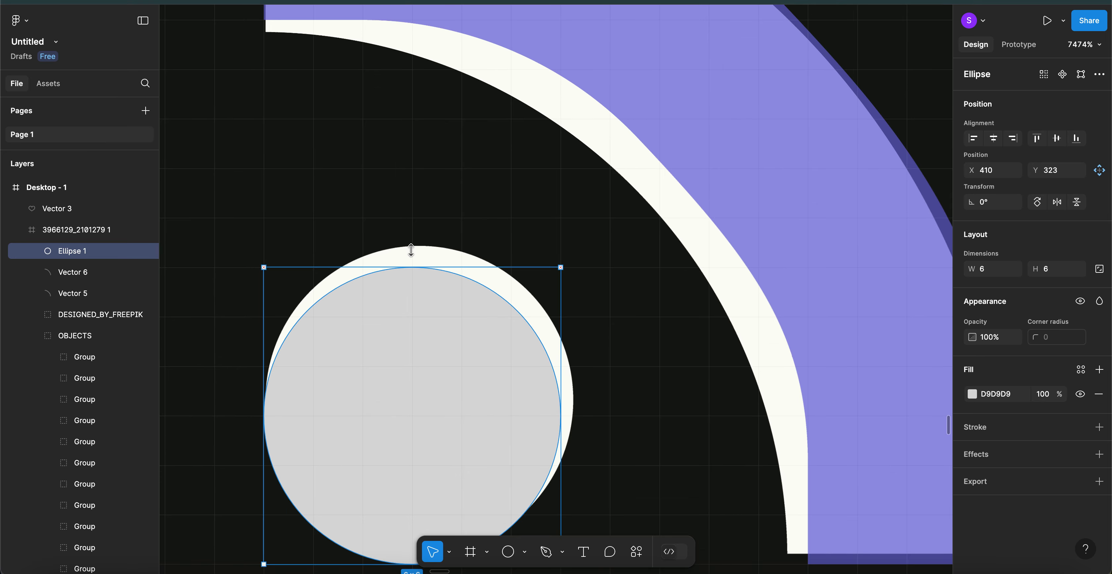
mouse_move(410, 249)
mouse_down()
mouse_move(413, 239)
mouse_move(412, 253)
mouse_up()
scroll(540, 266, down, 5)
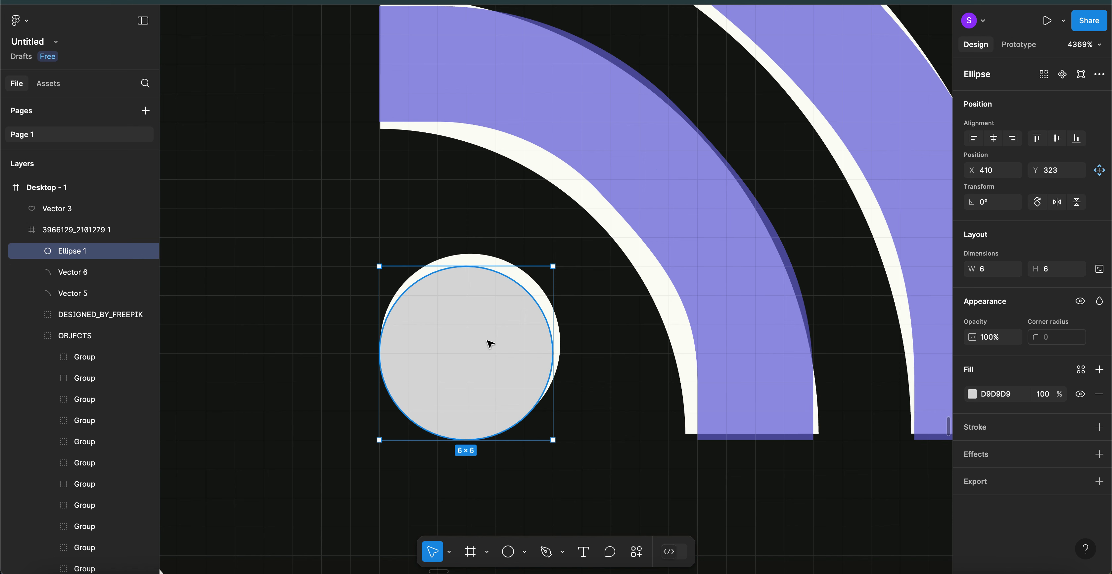
drag(496, 330, 496, 341)
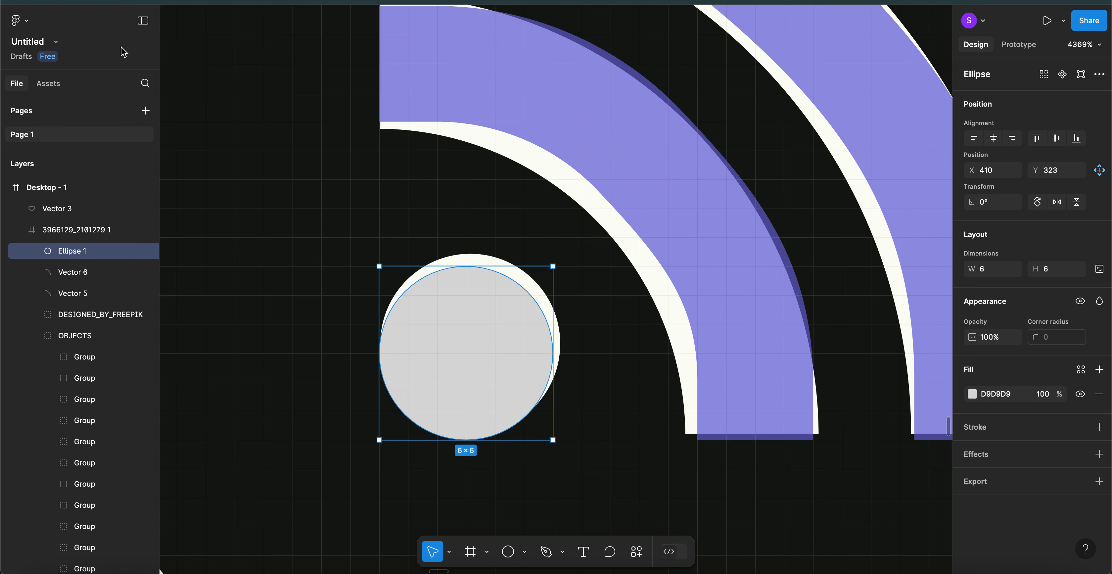
- Set the big nudge amount to 8 in the preferences
click(372, 214)
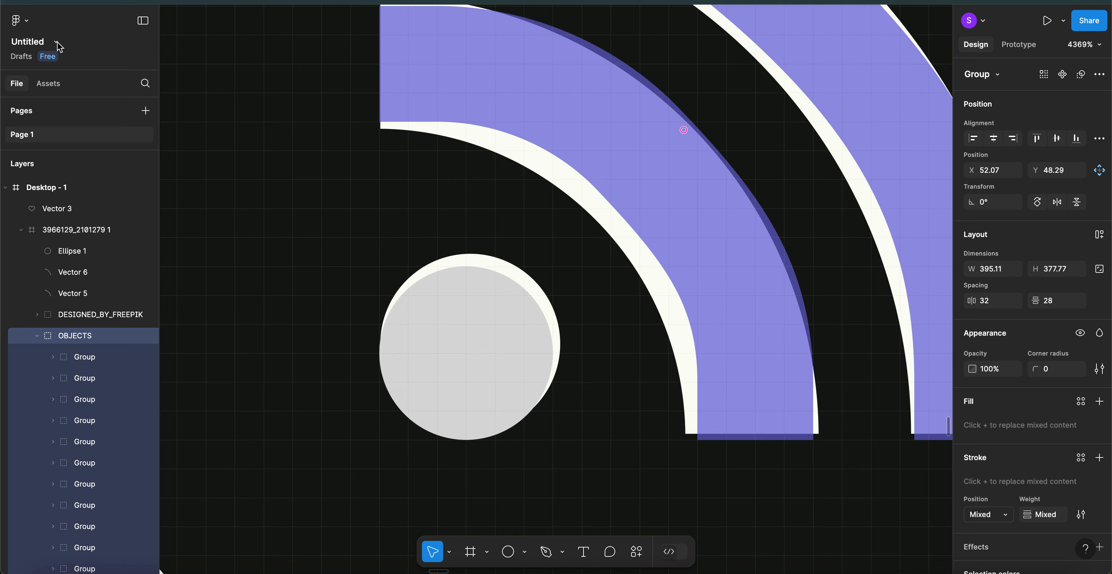
click(22, 22)
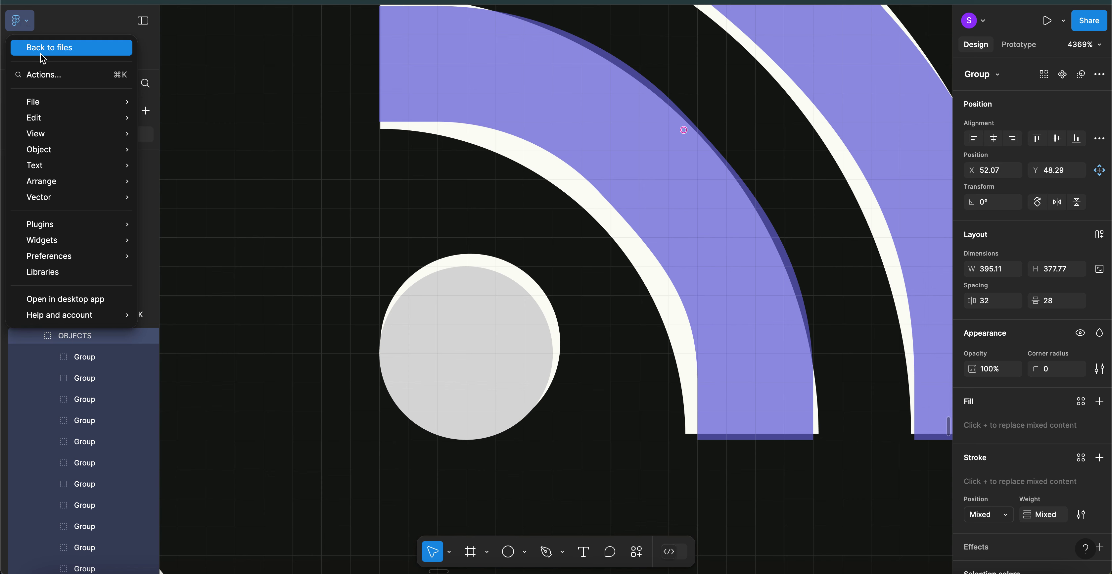
mouse_move(72, 256)
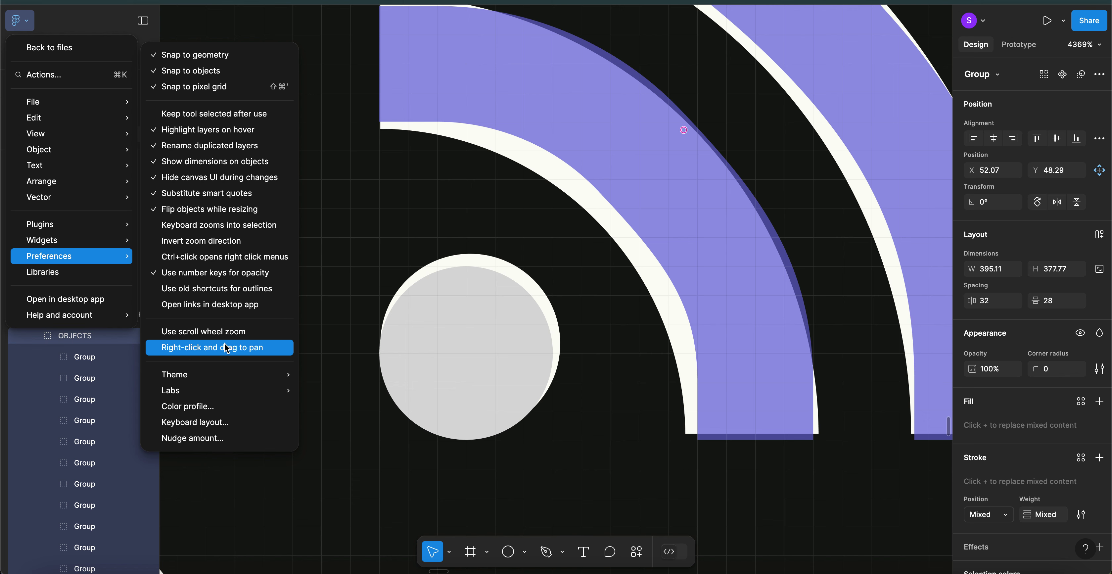
click(214, 439)
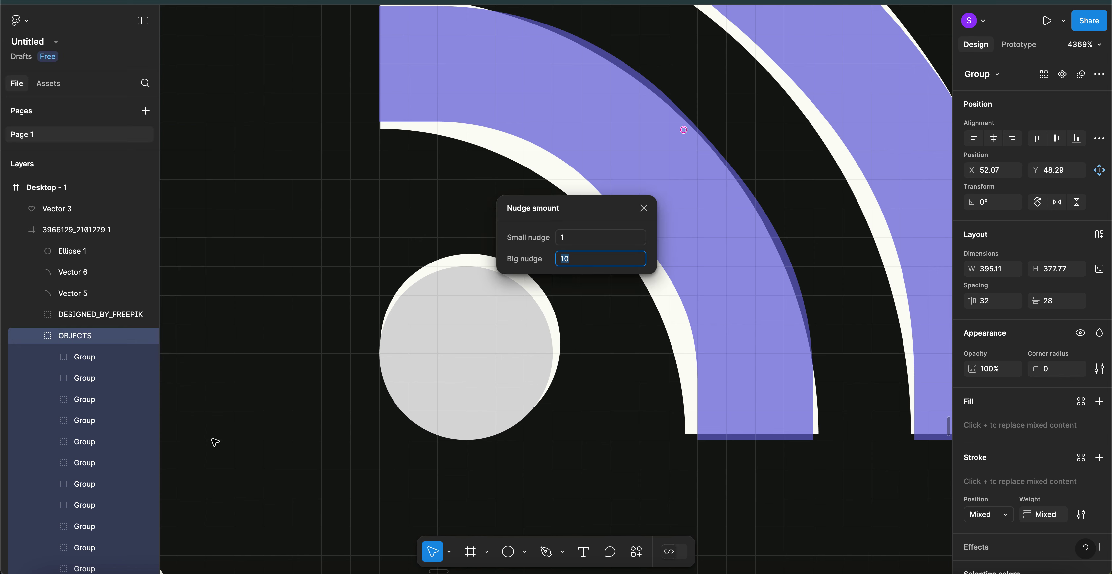
click(577, 237)
click(577, 259)
text(8)
key(Return)
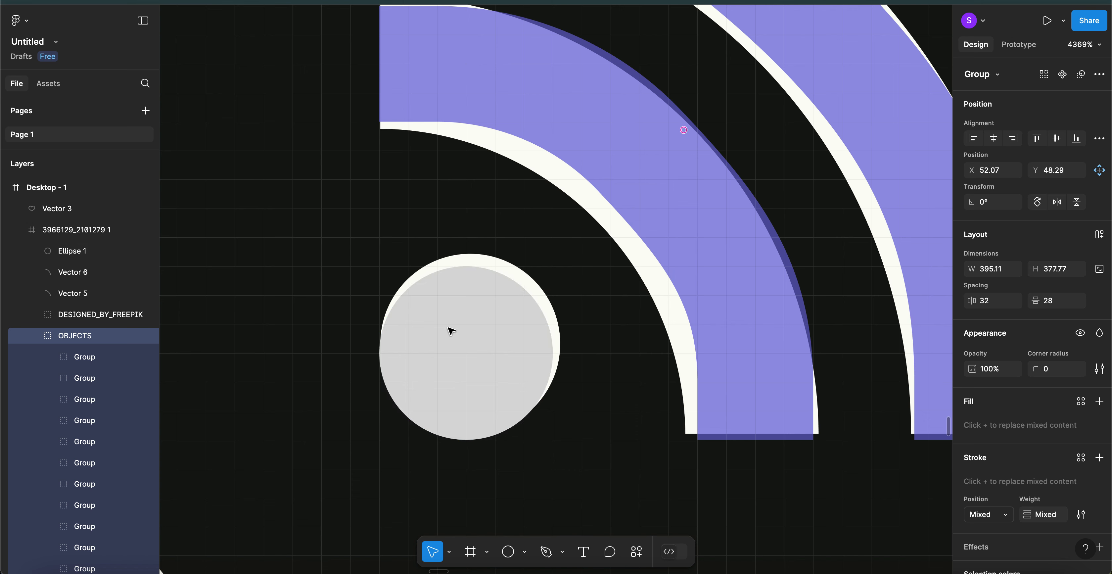
- Try to adjust the grey circle's upper edge and position to match the icon's white dot
click(468, 327)
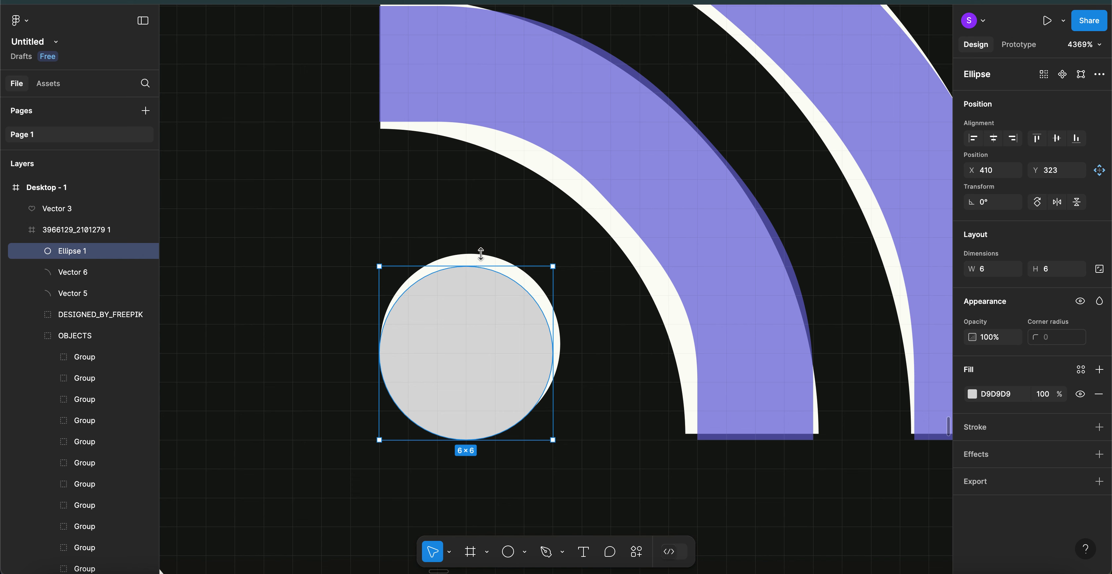
drag(480, 252, 479, 256)
mouse_move(511, 342)
mouse_down()
mouse_move(516, 328)
mouse_move(518, 337)
mouse_up()
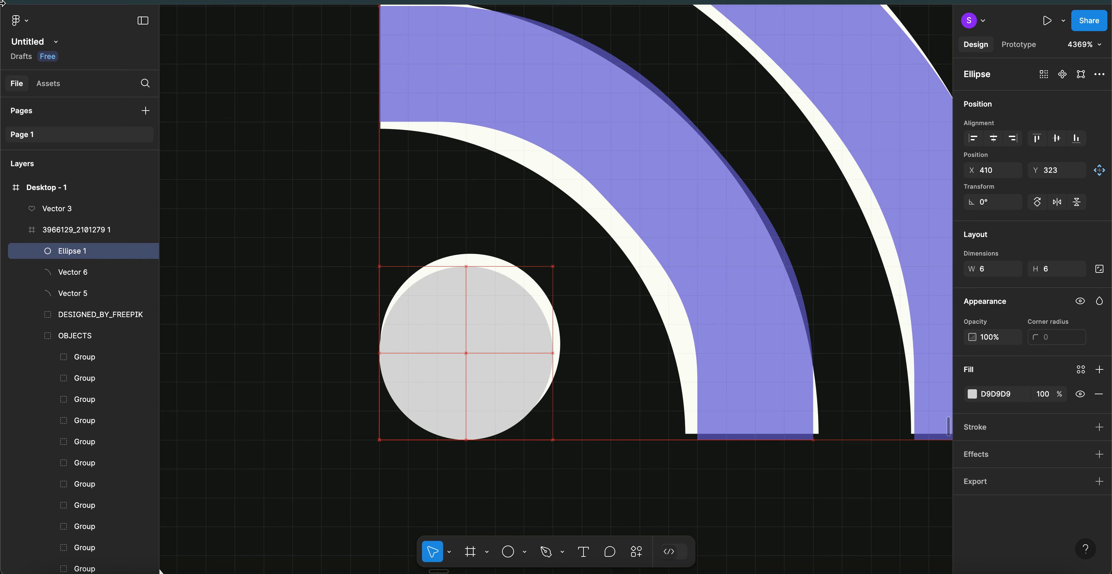
click(23, 28)
mouse_move(67, 229)
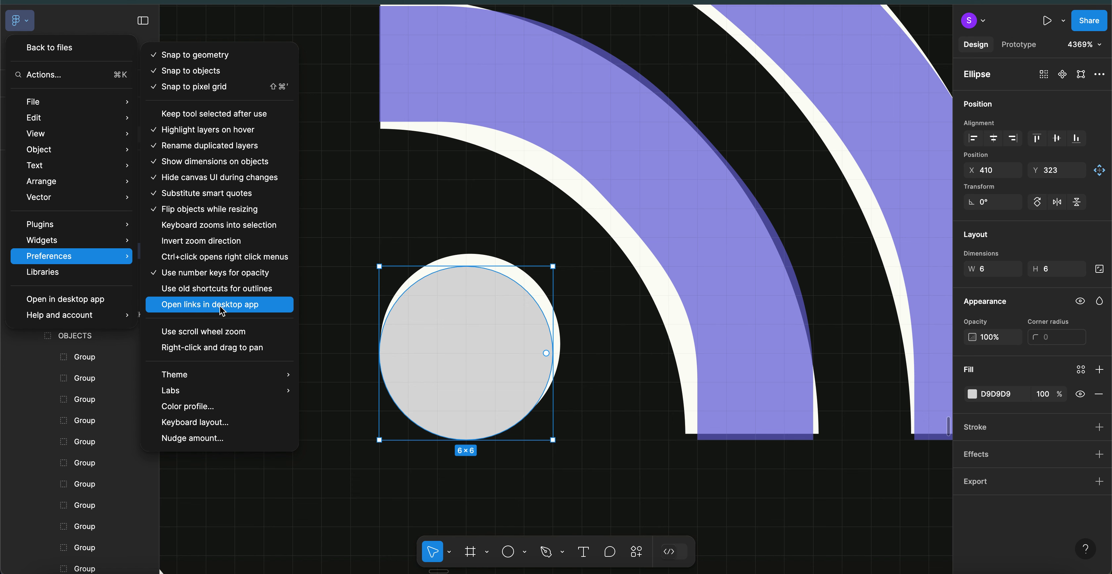
mouse_move(221, 376)
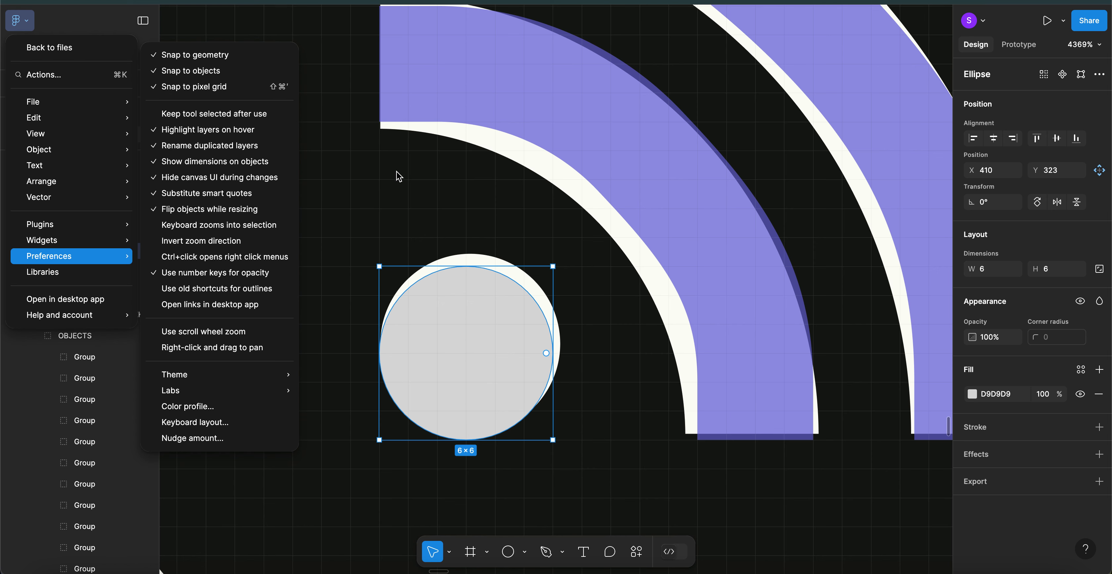
click(370, 186)
click(371, 186)
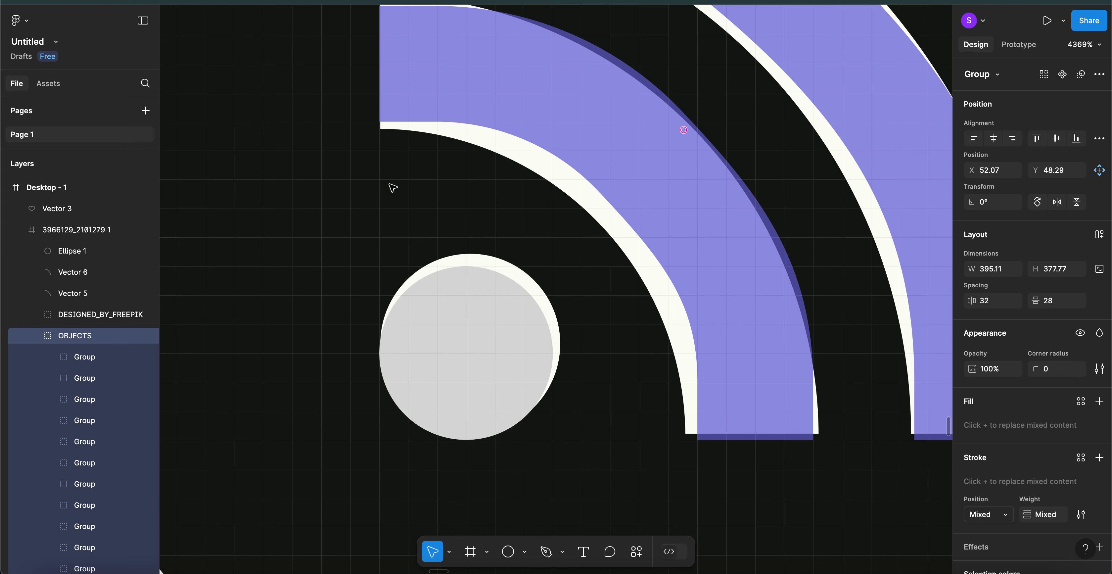
- Clear the selection and examine the traced RSS icon at a smaller scale among the other icons
scroll(483, 194, down, 3)
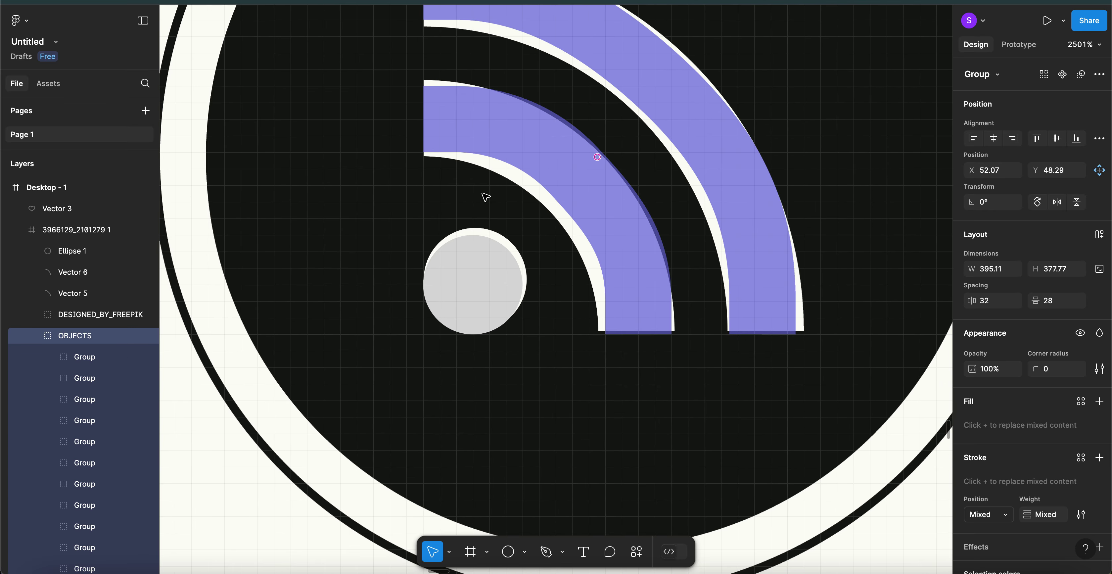
scroll(486, 197, down, 2)
scroll(485, 197, down, 1)
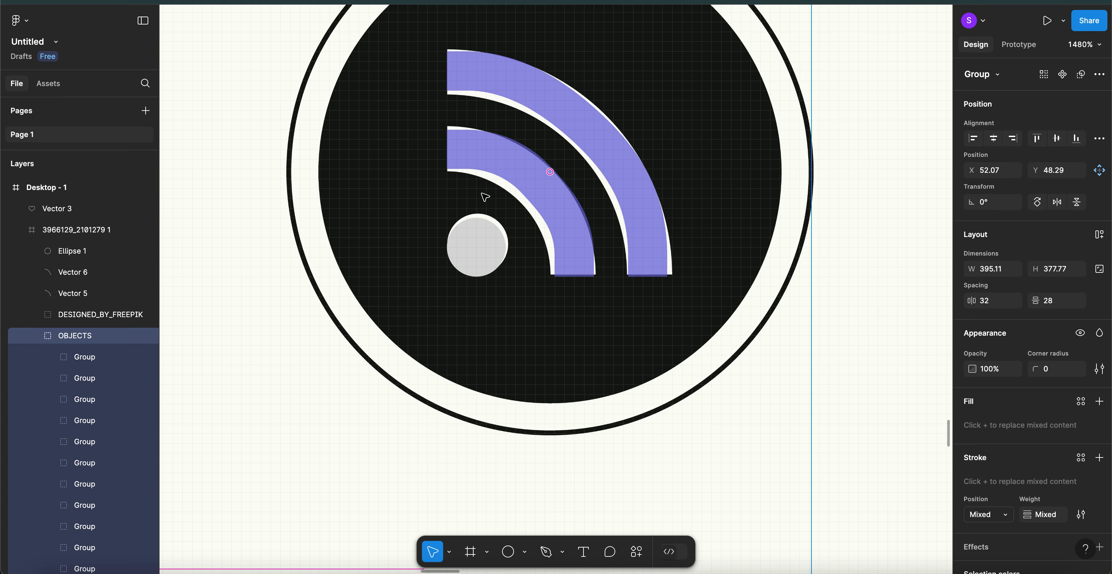
scroll(484, 197, down, 1)
scroll(484, 197, down, 3)
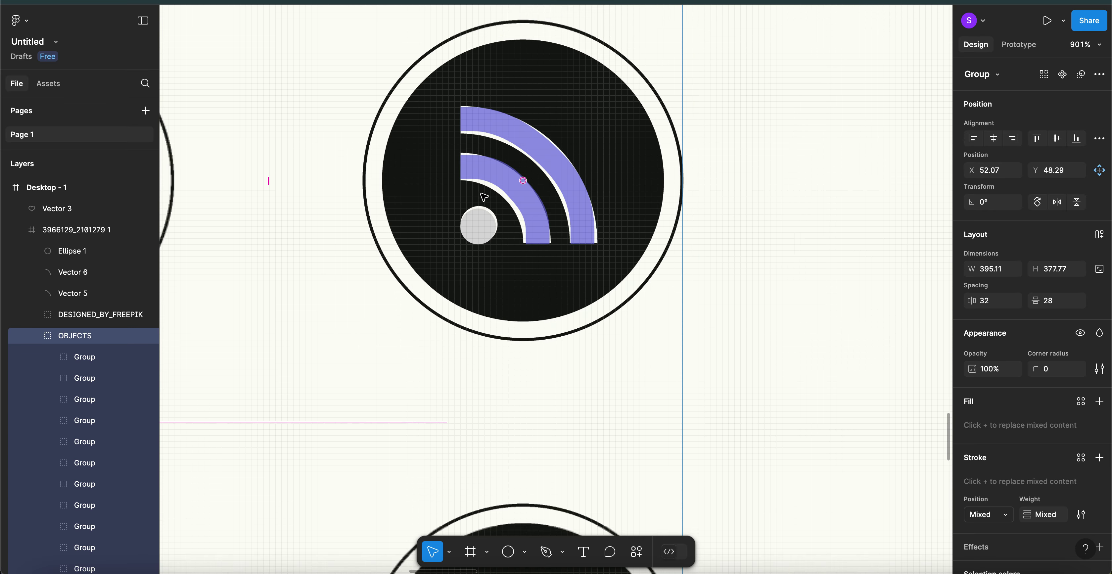
scroll(484, 197, down, 2)
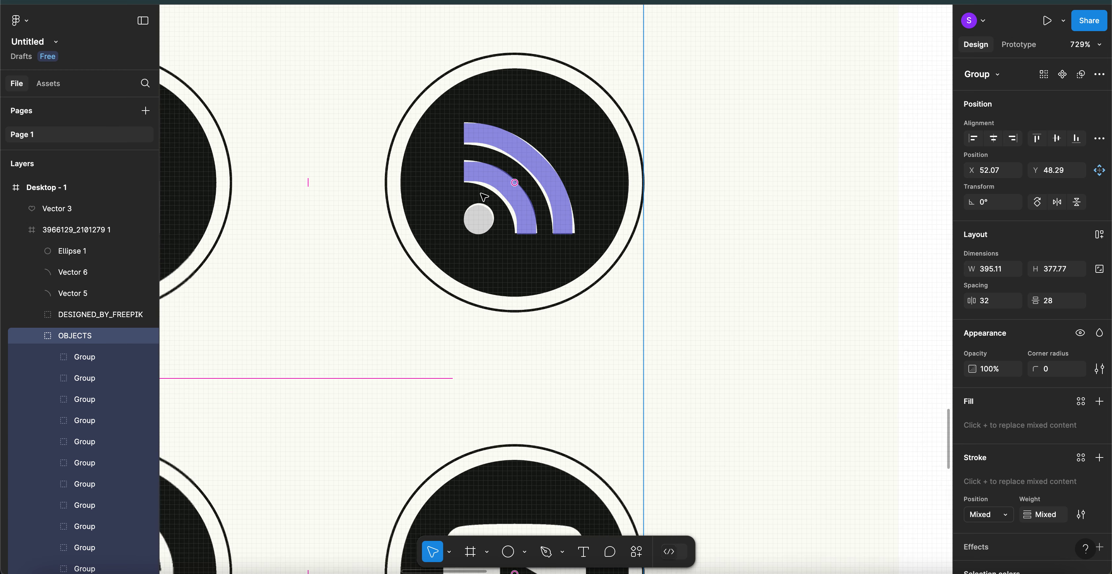
click(890, 182)
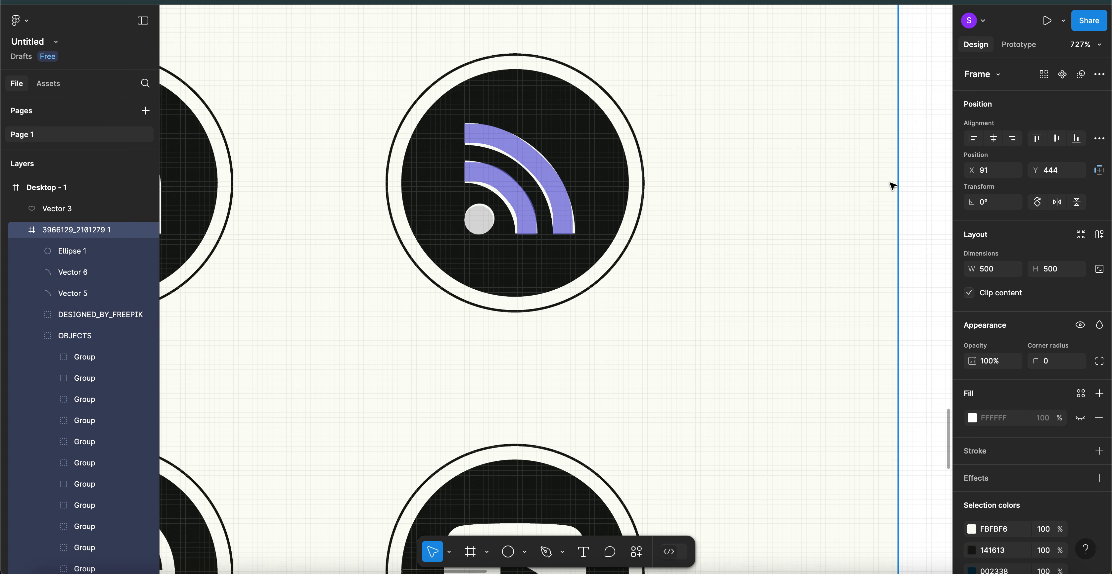
click(931, 193)
scroll(930, 193, down, 10)
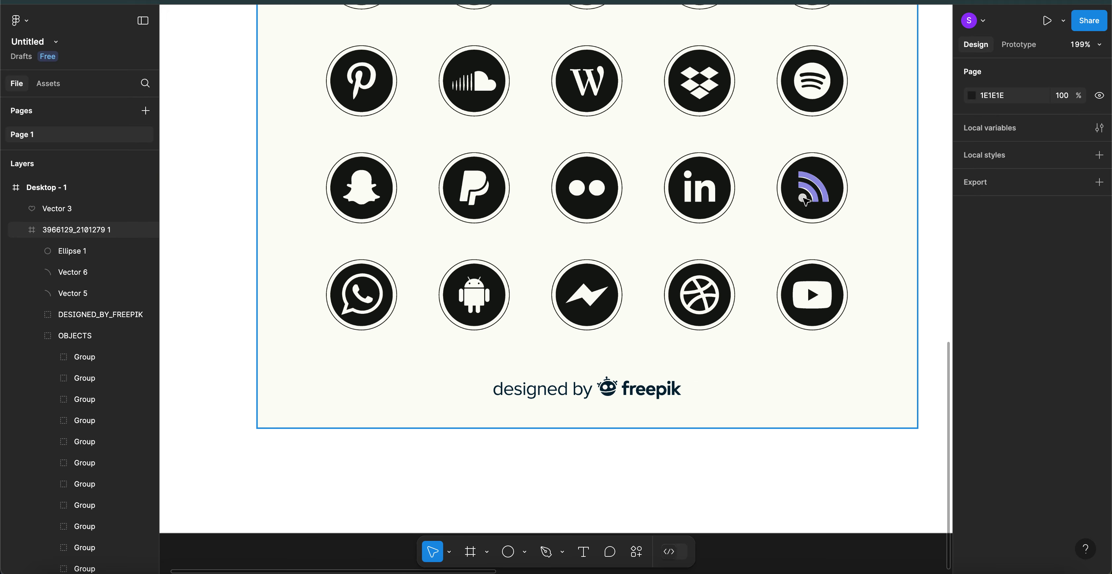
- Fill the RSS icon's circle with the purple page colour 686EDE used by the arcs
click(805, 200)
click(805, 200)
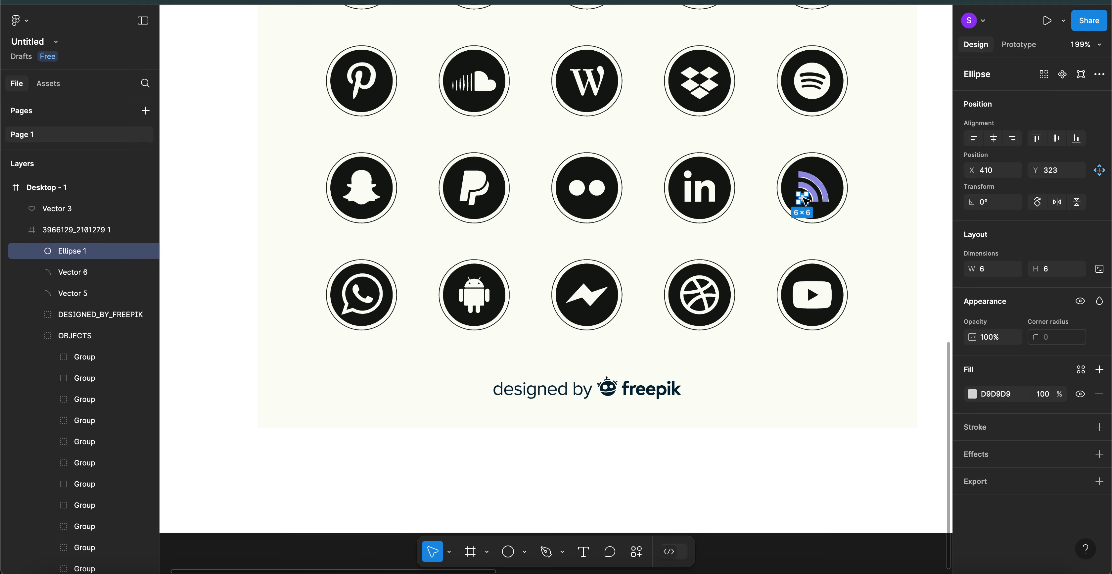
scroll(806, 200, up, 10)
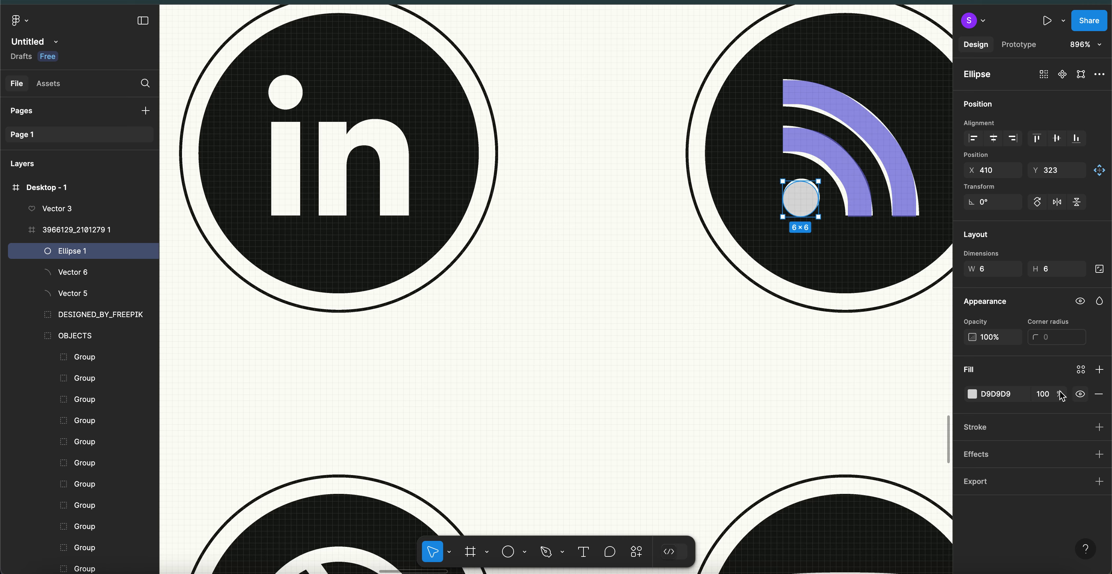
click(973, 394)
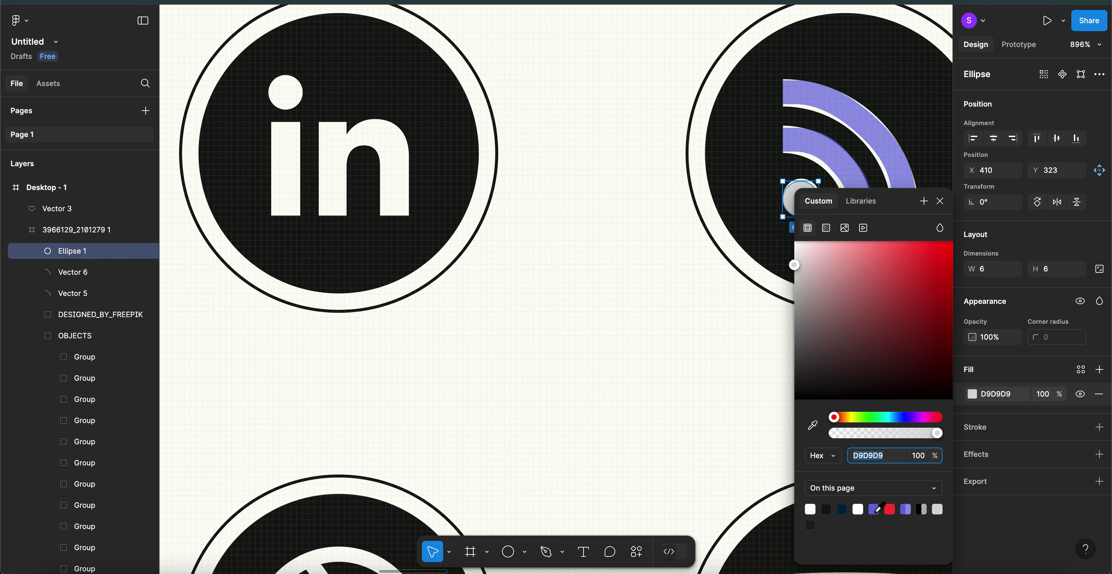
click(874, 509)
click(844, 159)
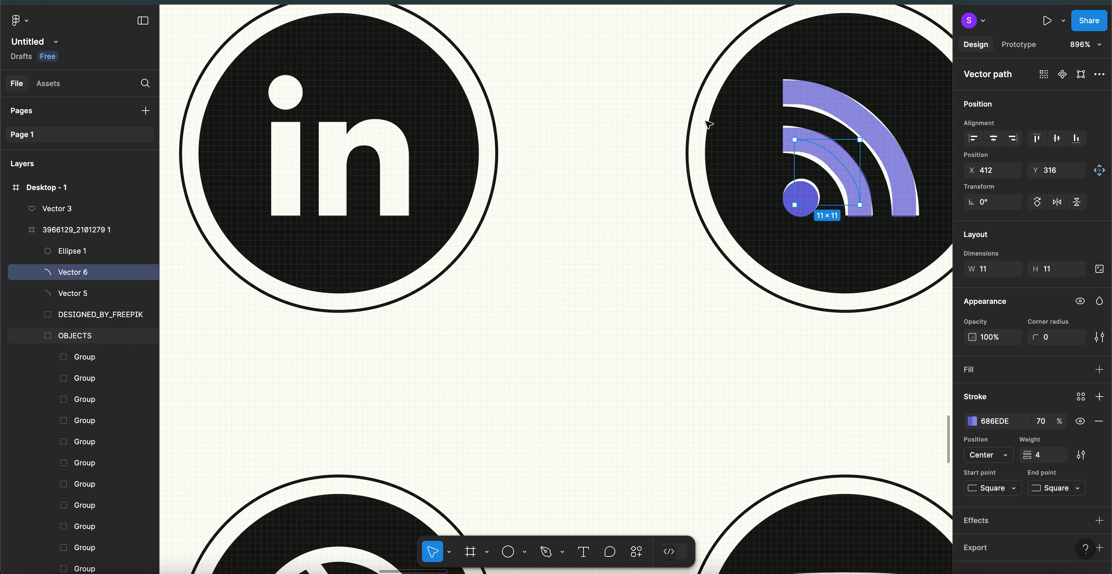
click(646, 119)
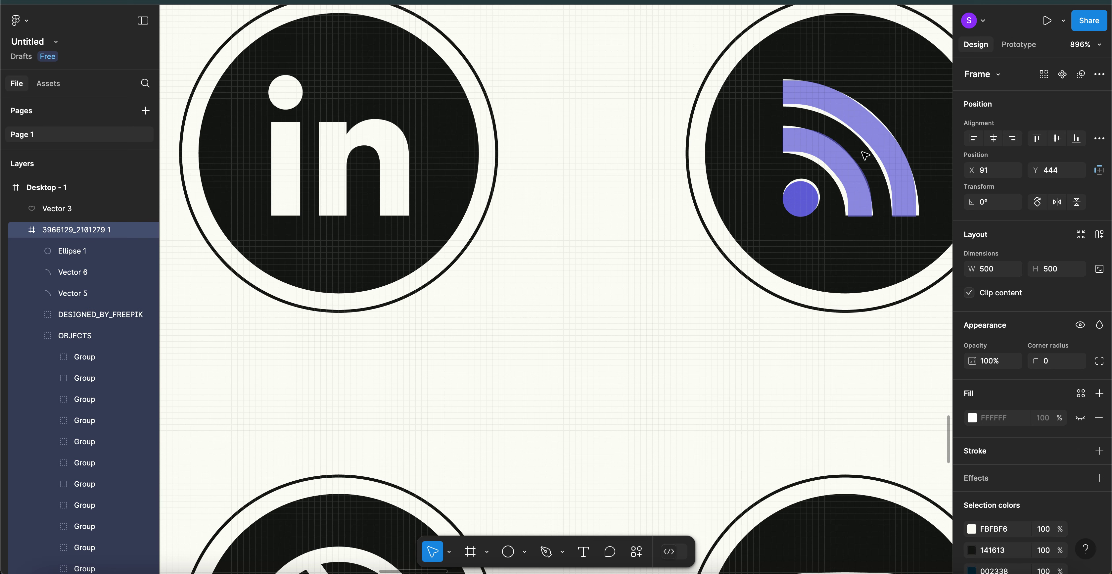
- Set the stroke opacity of the RSS icon's inner arc to 100%
click(852, 168)
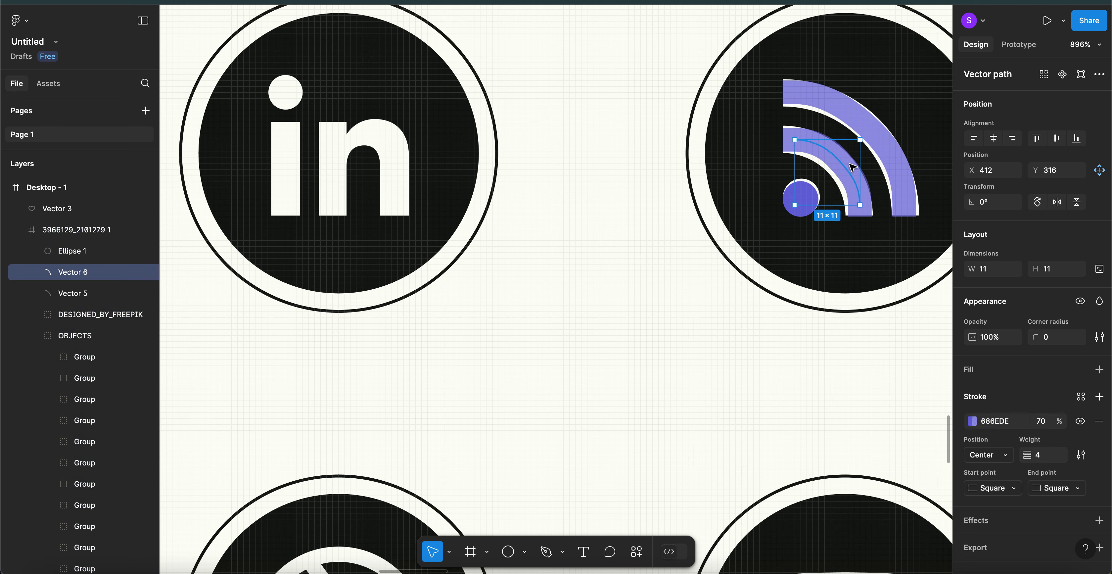
click(1042, 421)
key(XF86MonBrightnessDown)
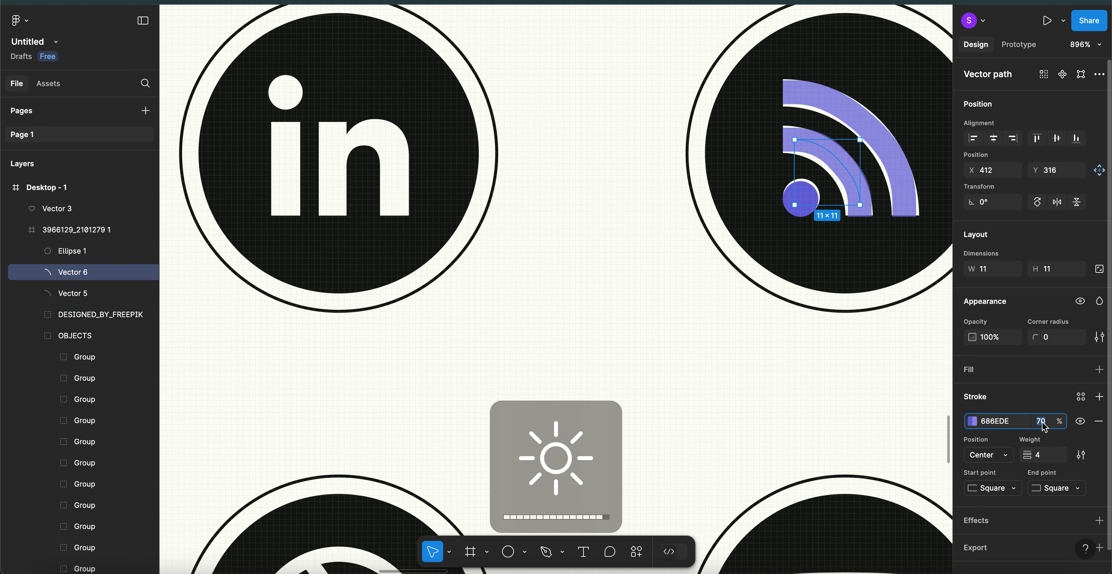
text(100)
key(Return)
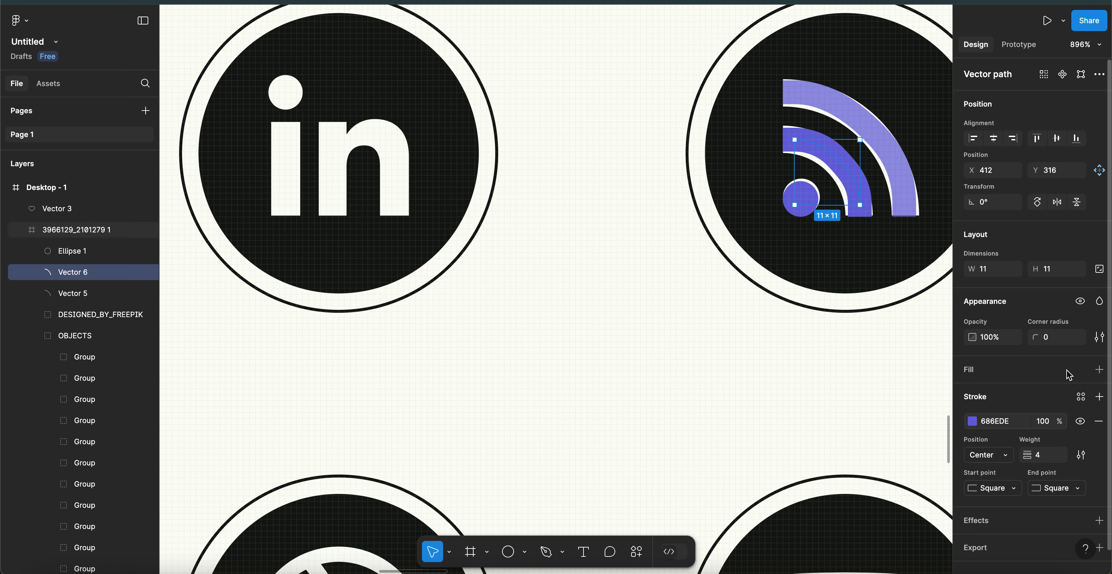
- Set the stroke opacity of the RSS icon's outer arc to 100% and deselect the arc
click(874, 133)
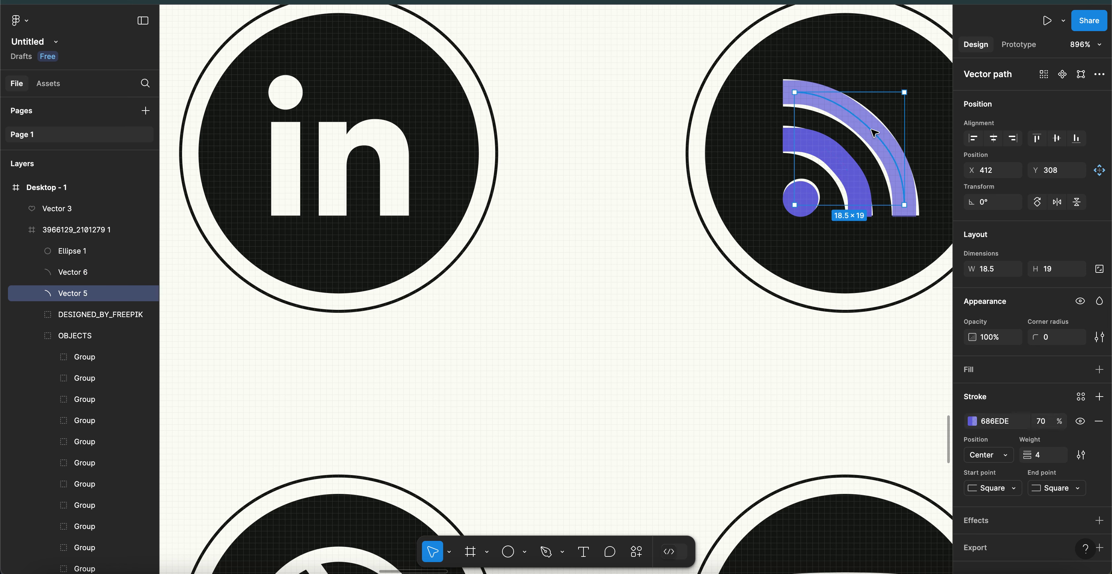
click(1041, 421)
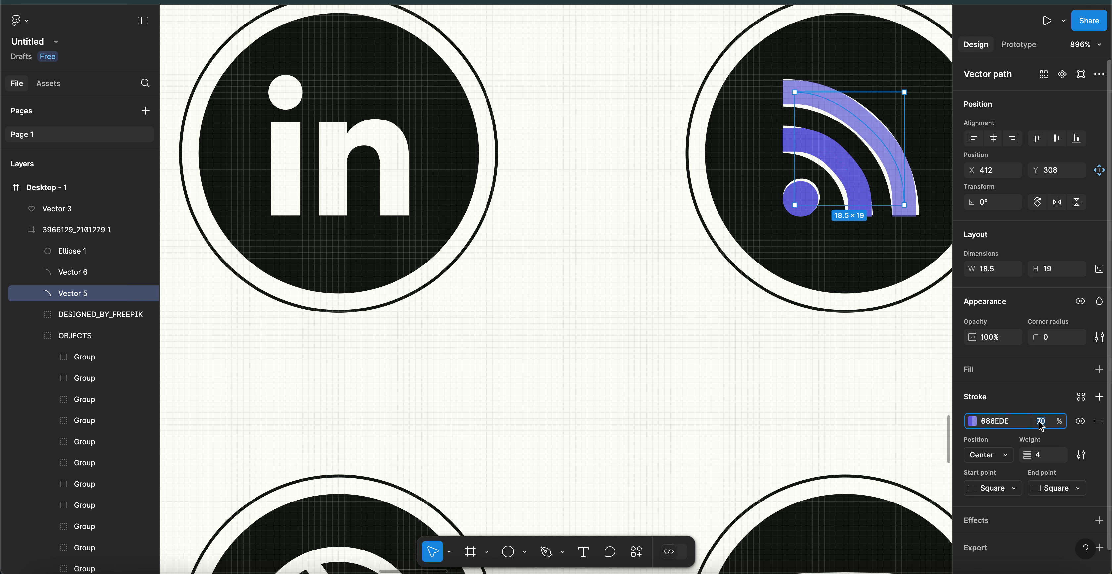
text(100)
key(Return)
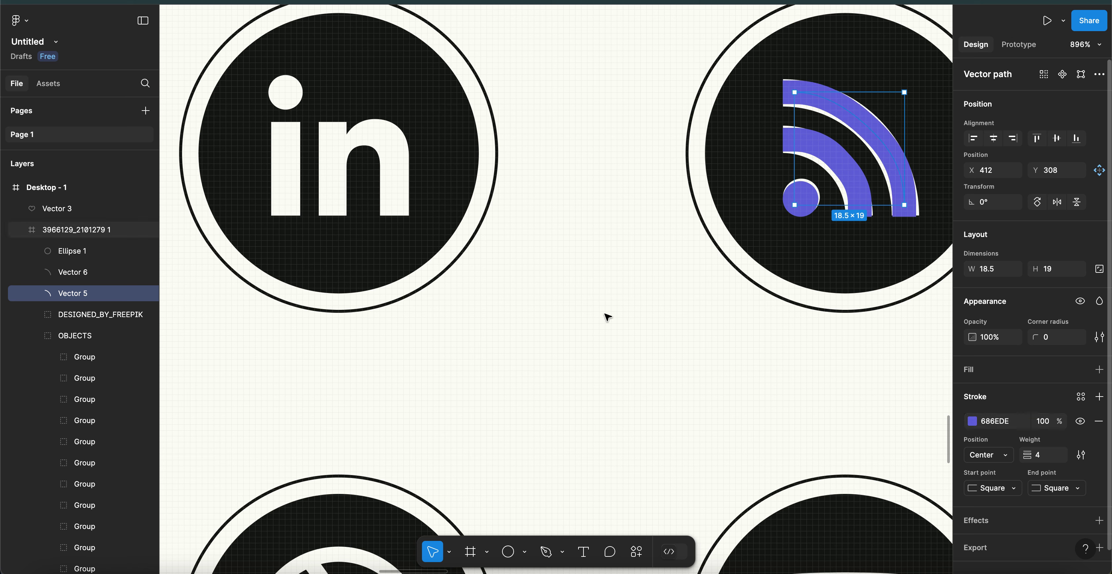
click(736, 216)
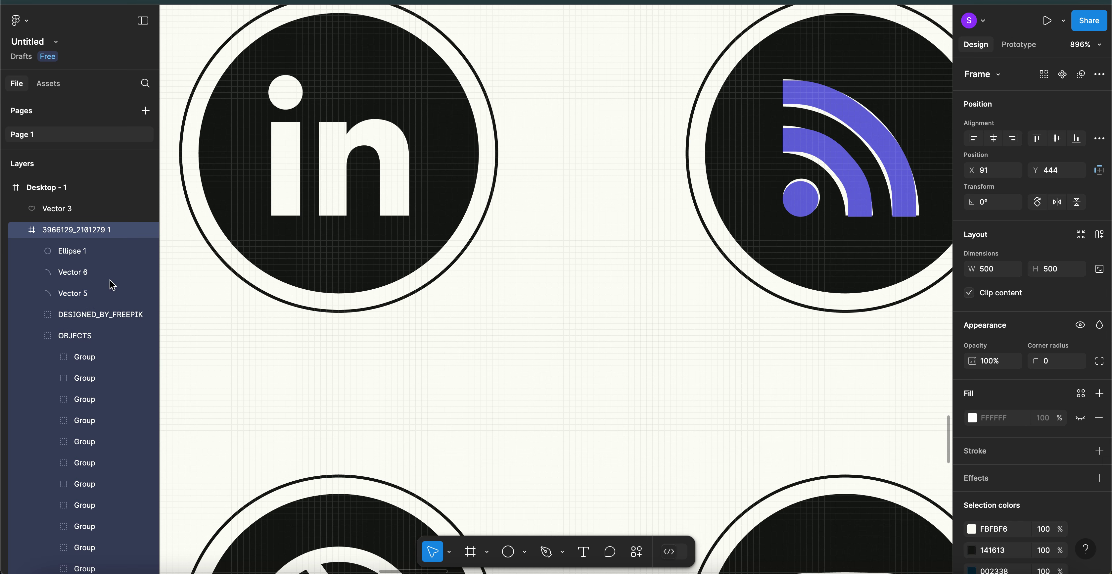
click(64, 255)
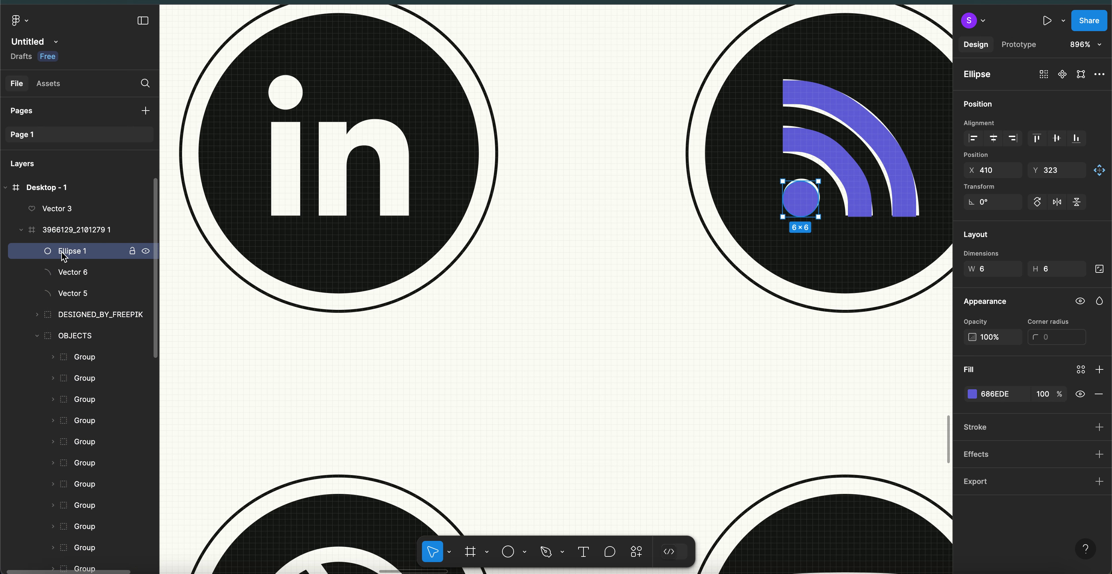
shift+click(64, 275)
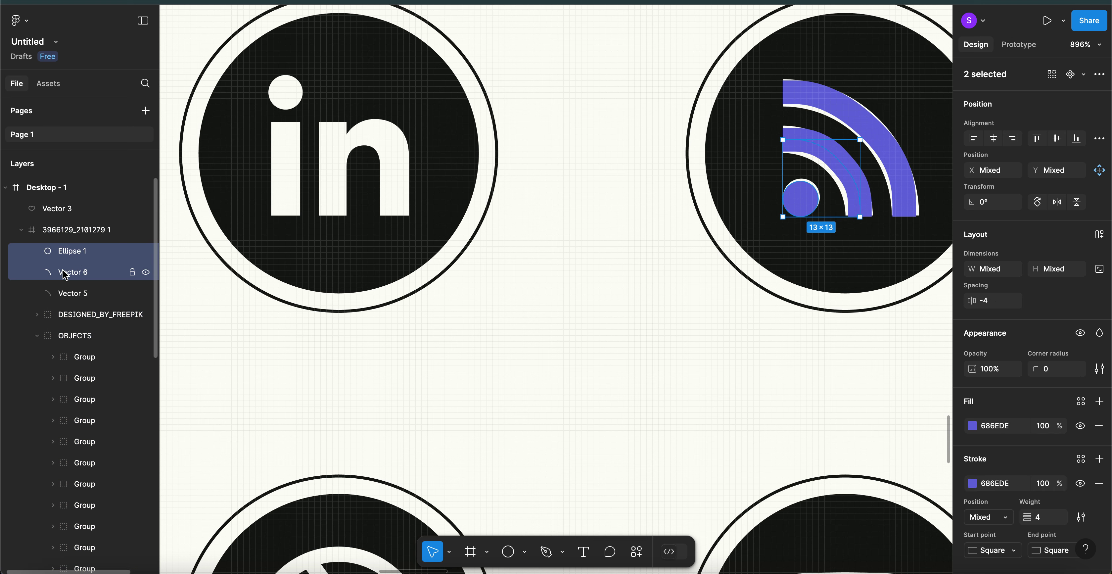
click(65, 295)
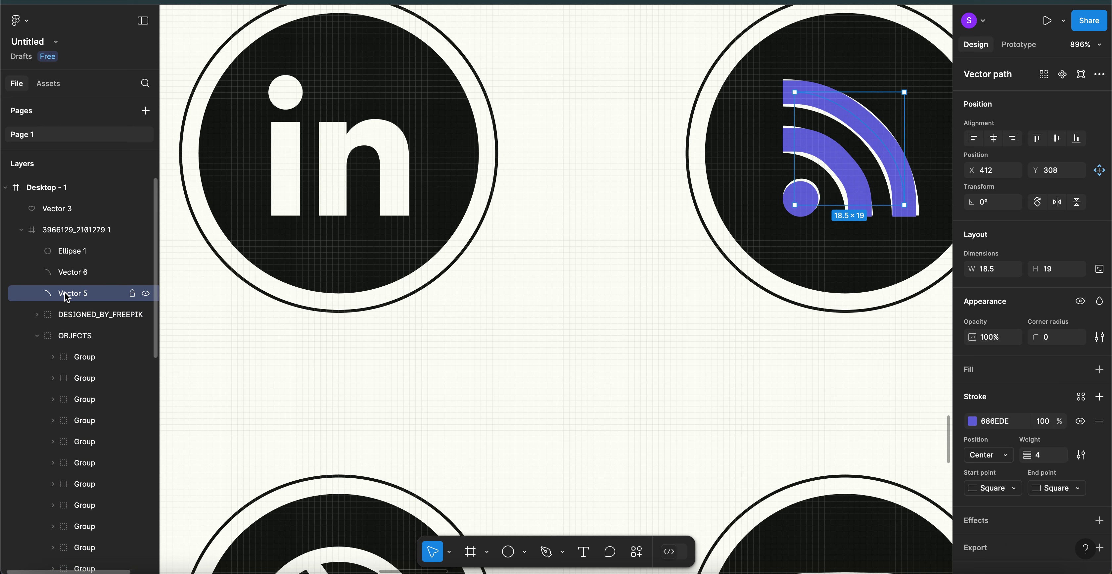
- Group the RSS icon's circle and its two arcs, Ellipse 1, Vector 6 and Vector 5, into one object
click(62, 258)
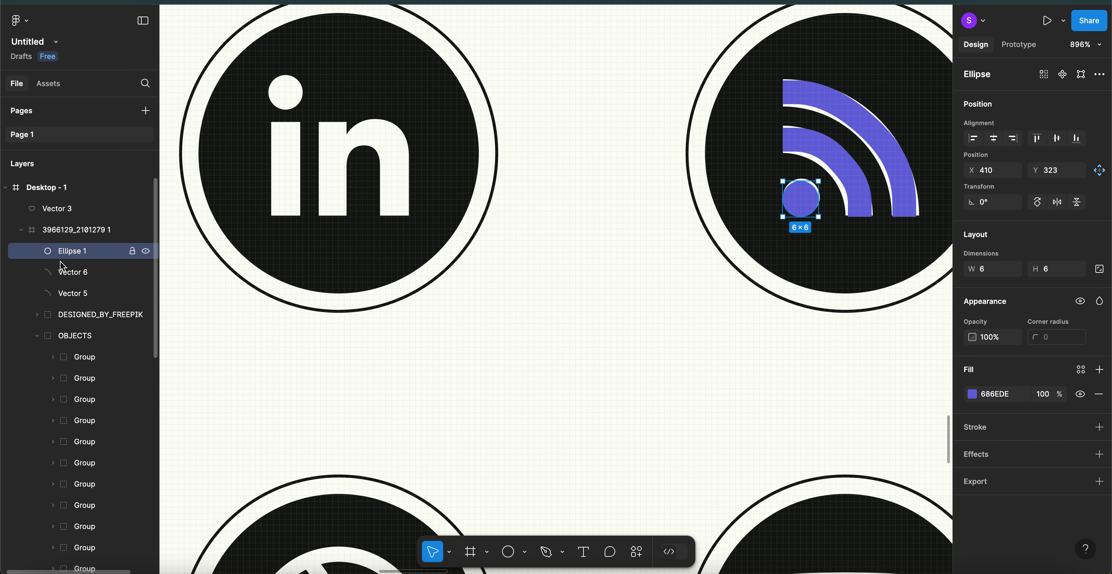
shift+click(63, 277)
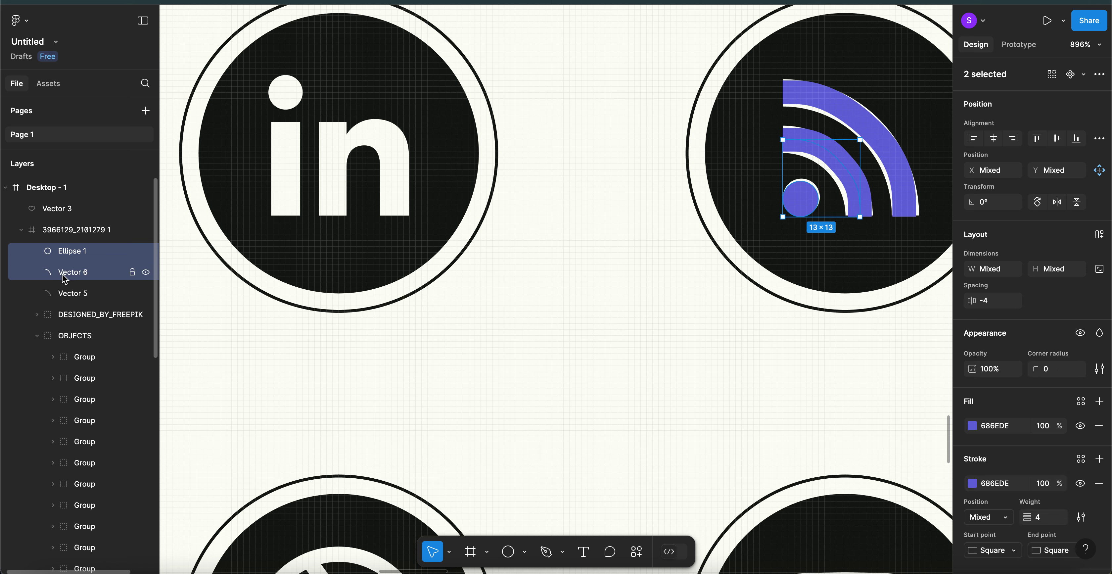
shift+click(69, 297)
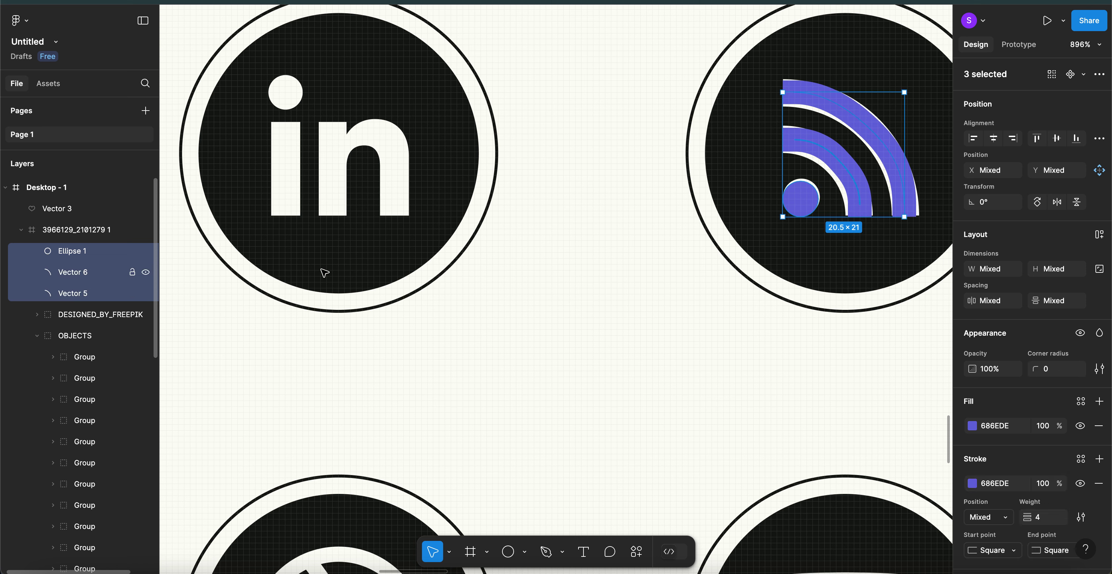
right_click(117, 278)
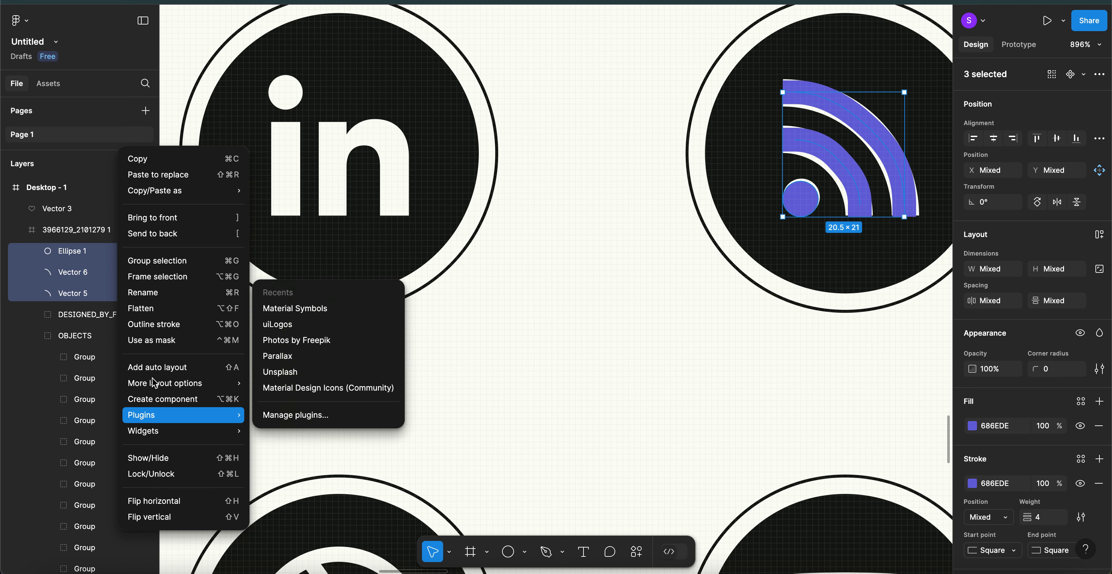
click(166, 263)
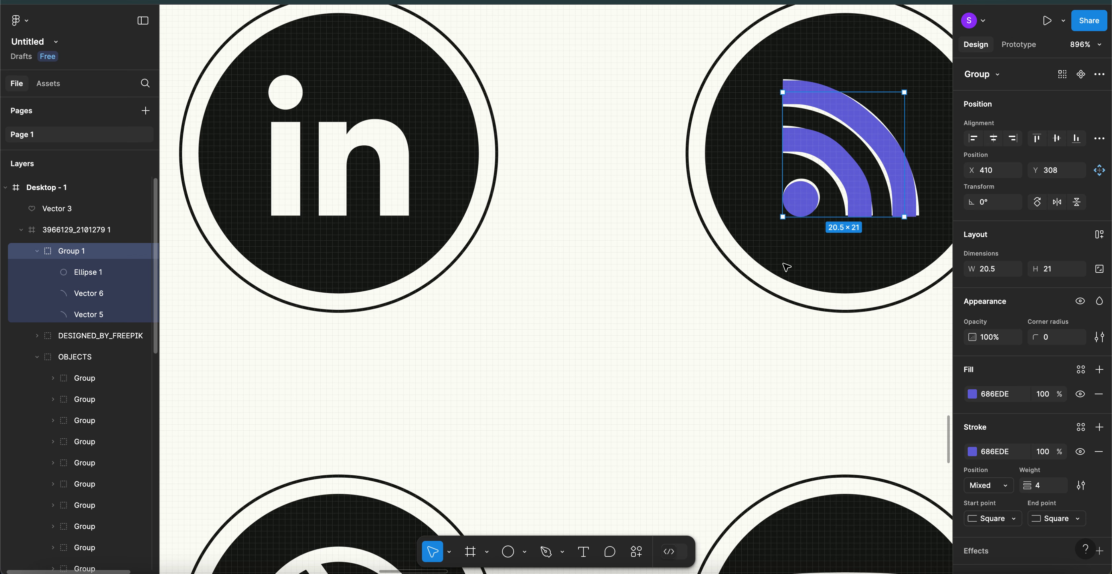
- Move the grouped RSS icon out of the icon sheet onto the white frame area right of the red heart, then deselect it
scroll(784, 265, down, 5)
scroll(784, 267, down, 1)
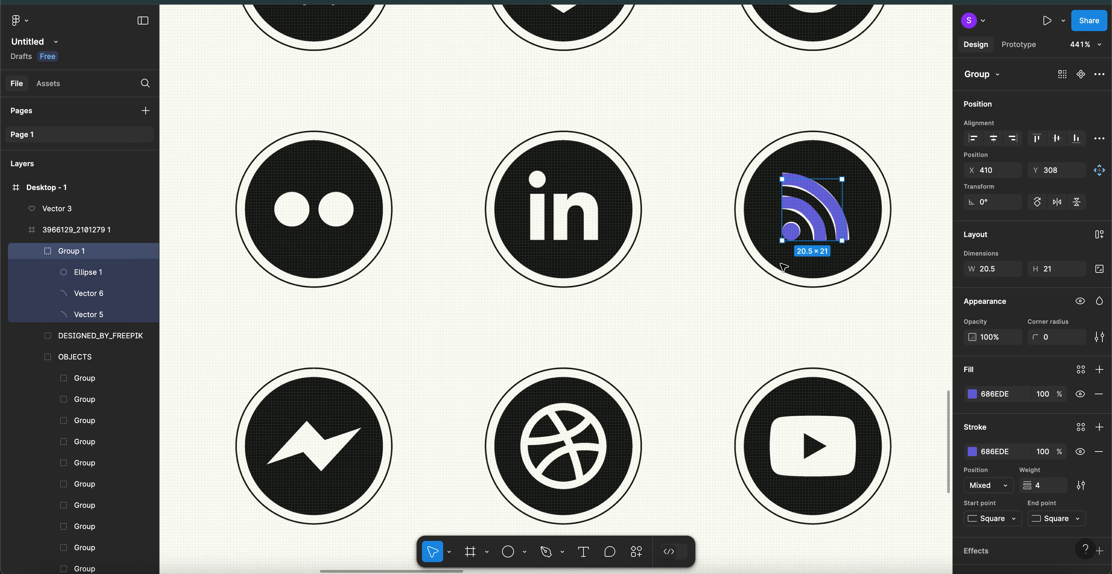
scroll(784, 268, down, 3)
scroll(782, 265, down, 8)
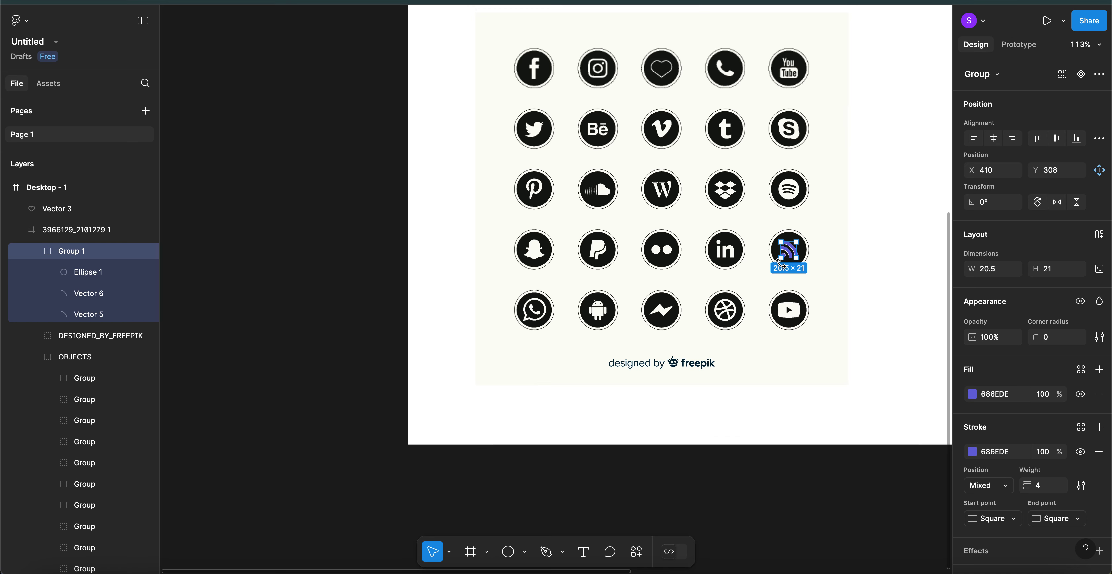
scroll(781, 263, right, 3)
scroll(781, 263, up, 2)
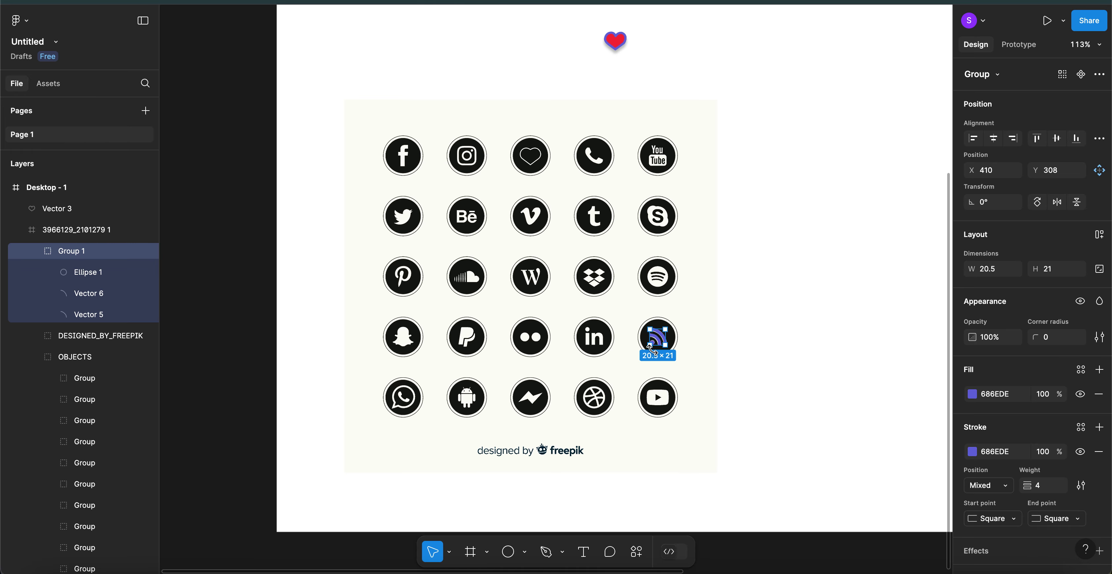
drag(657, 345, 655, 52)
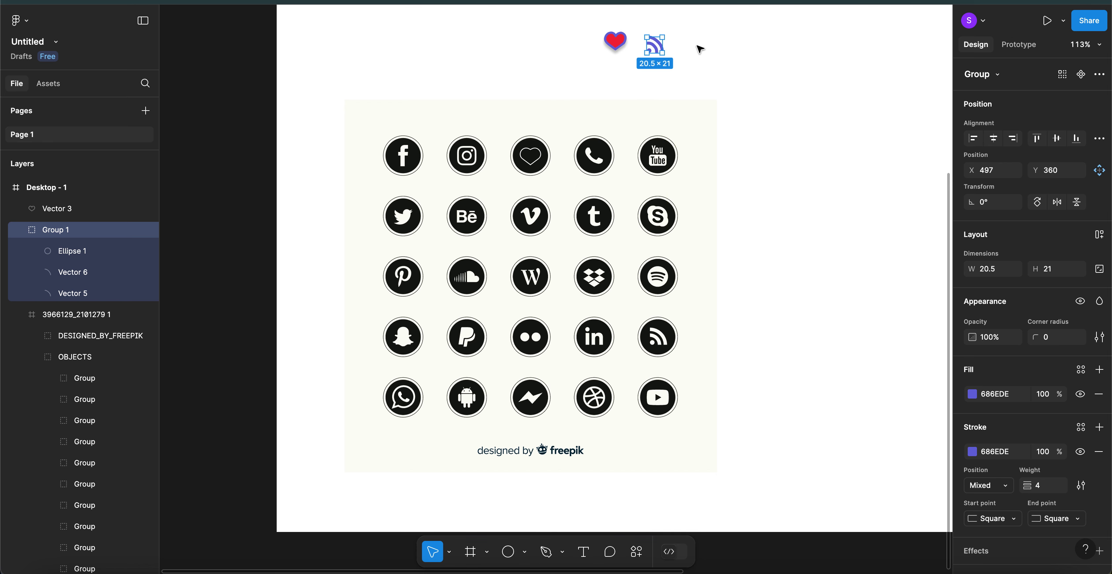
click(679, 61)
ctrl+scroll(679, 62, up, 10)
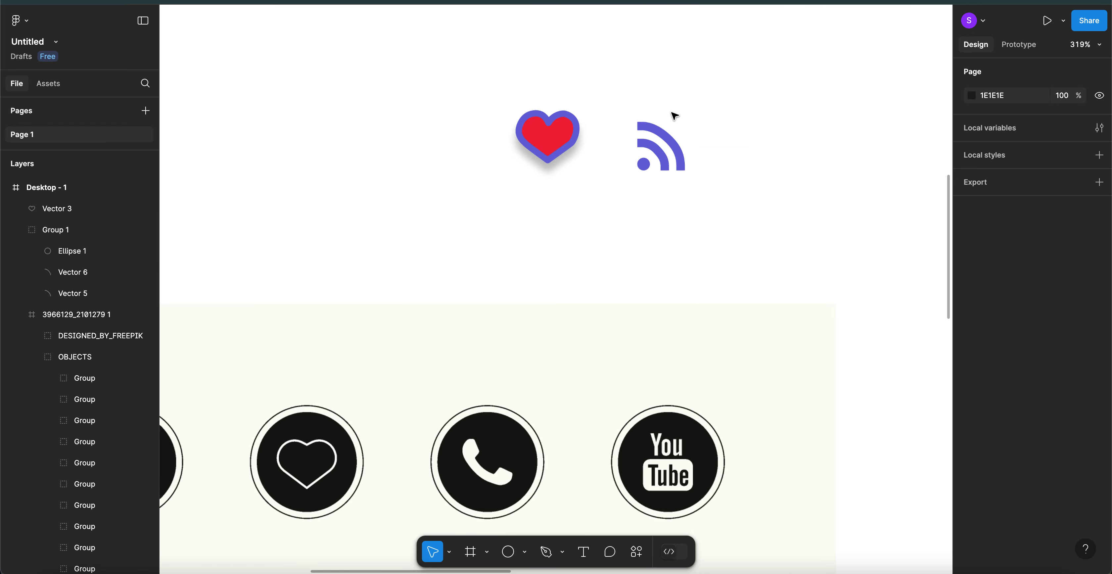
- Reposition the grouped RSS icon beside the heart at about X 500, Y 358 and clear the selection
click(660, 153)
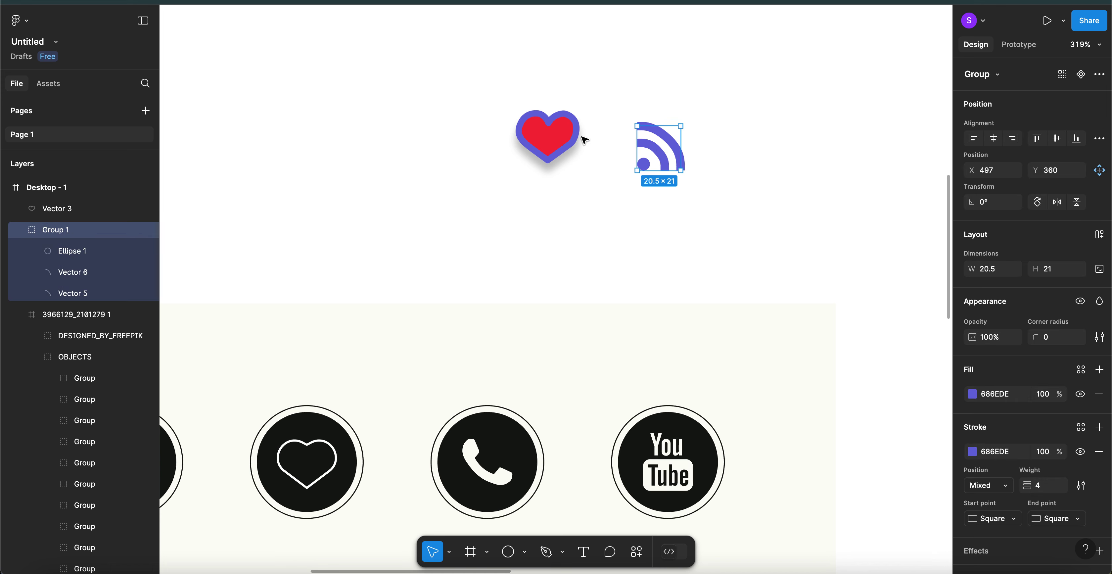
click(608, 105)
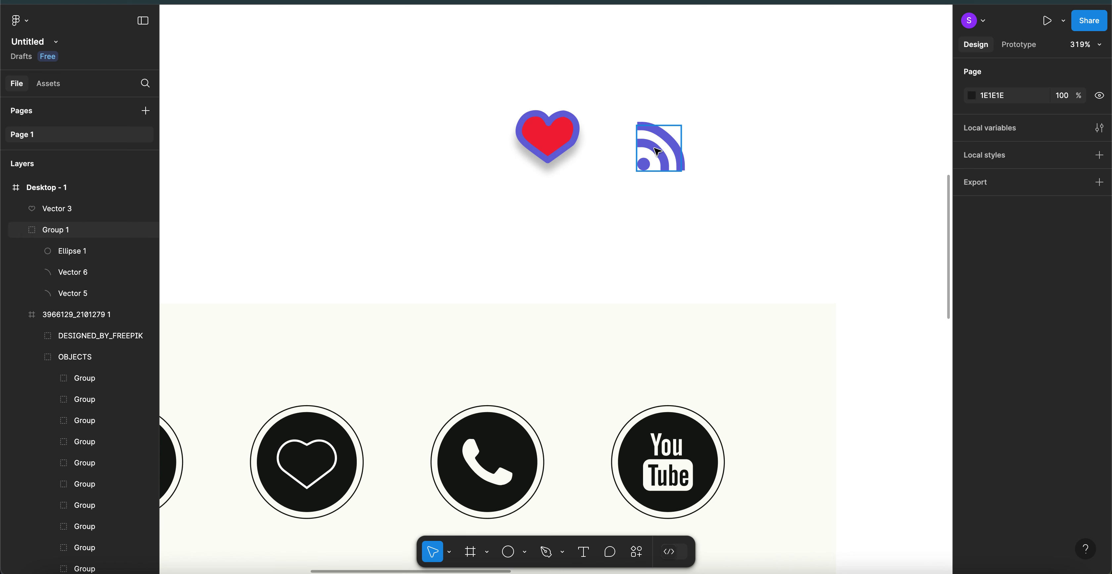
drag(656, 150, 644, 131)
drag(551, 126, 608, 144)
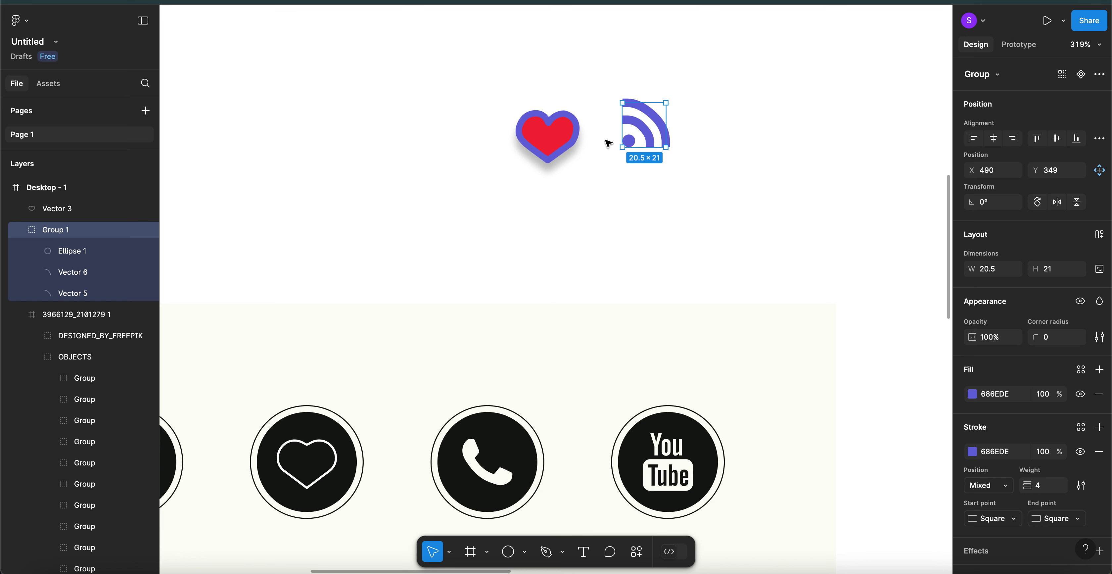
click(757, 135)
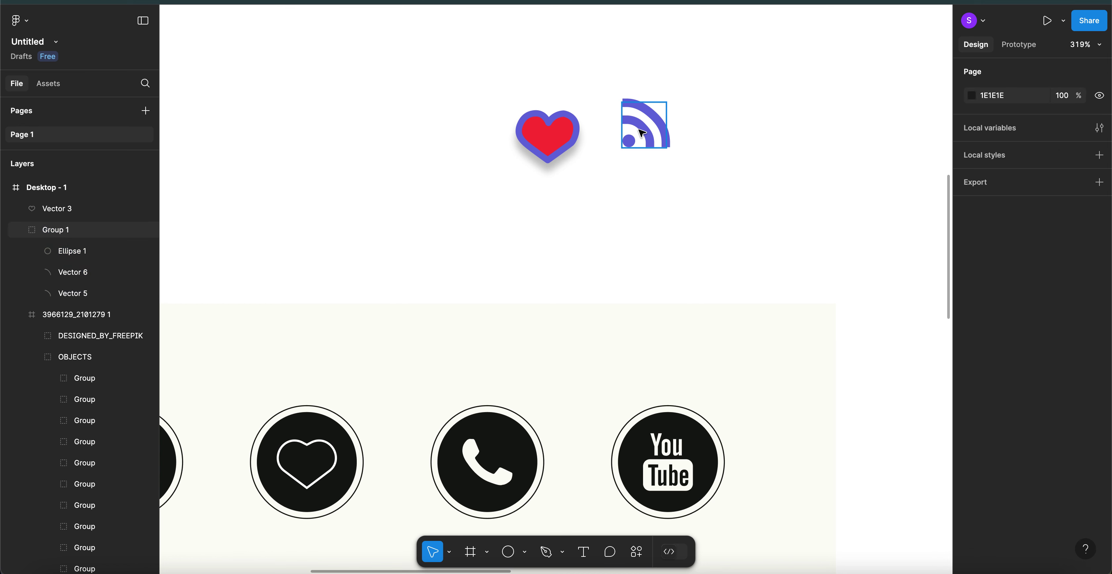
drag(642, 133, 663, 150)
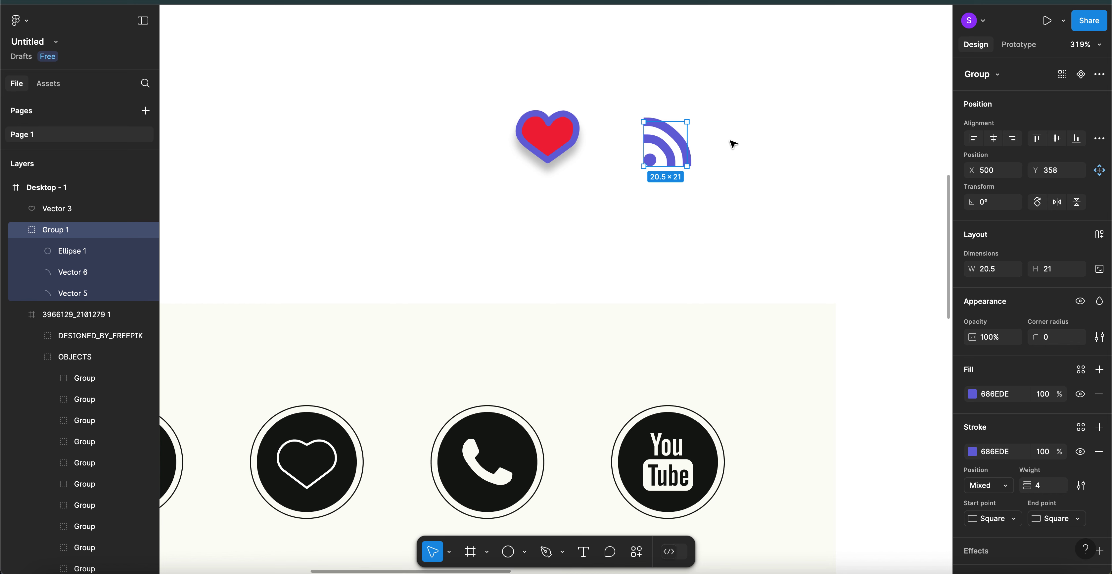
click(733, 144)
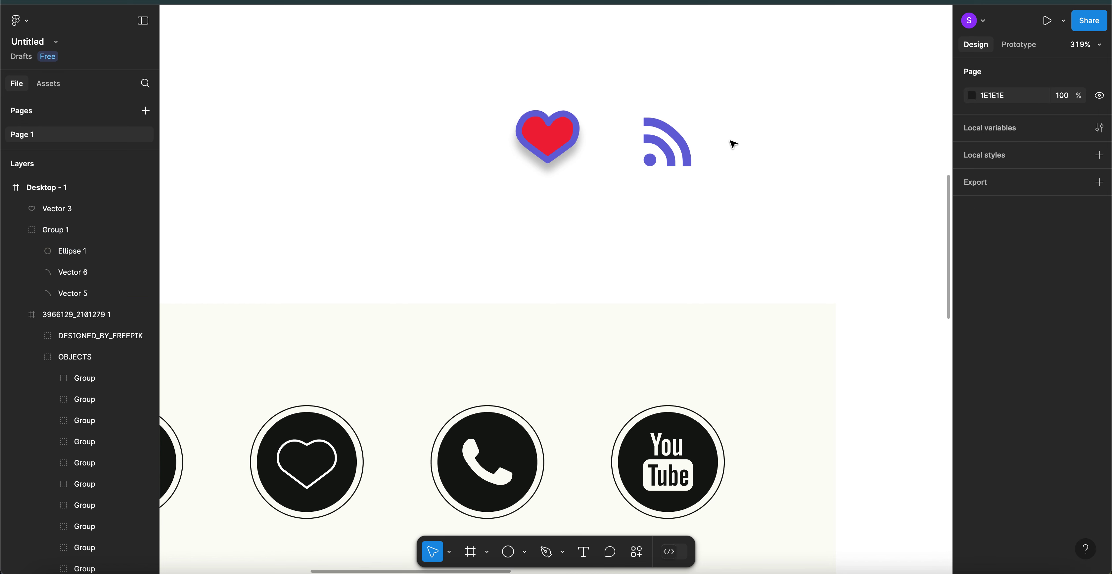